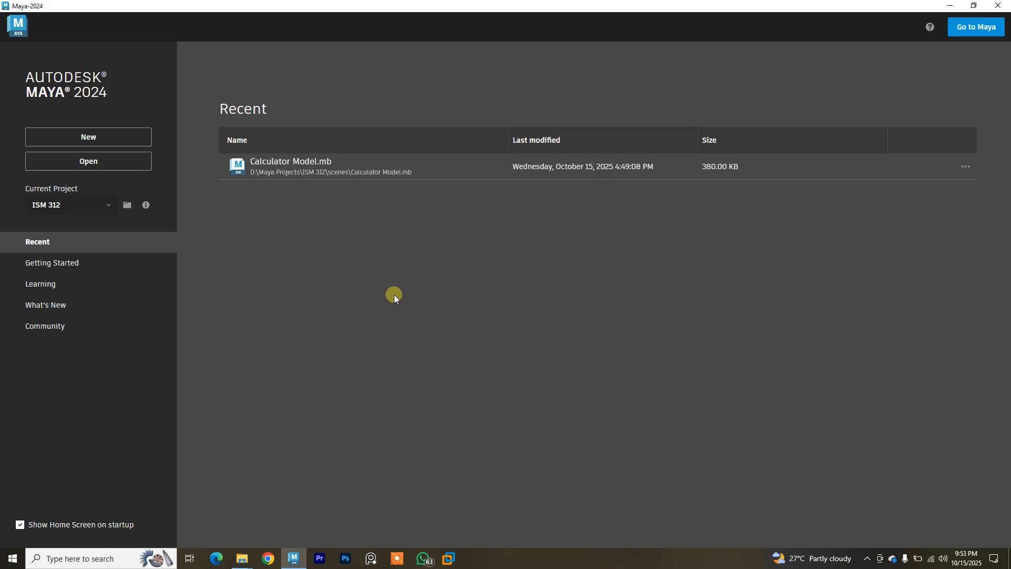
Start a new scene, discarding the changes to the untitled one.
{"action": "left_click", "coordinate": [106, 138]}
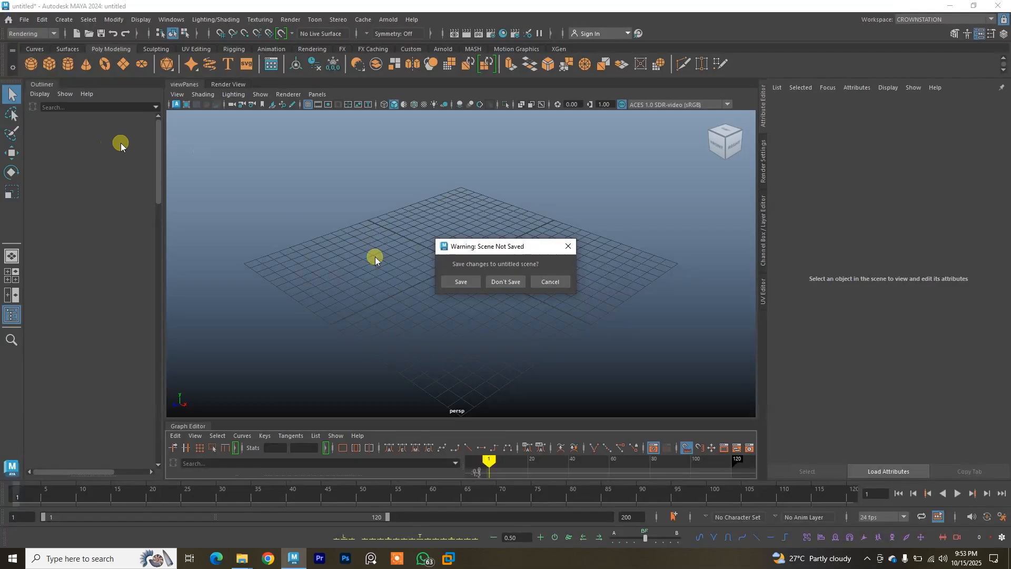
{"action": "left_click_drag", "start_coordinate": [504, 247], "coordinate": [476, 240]}
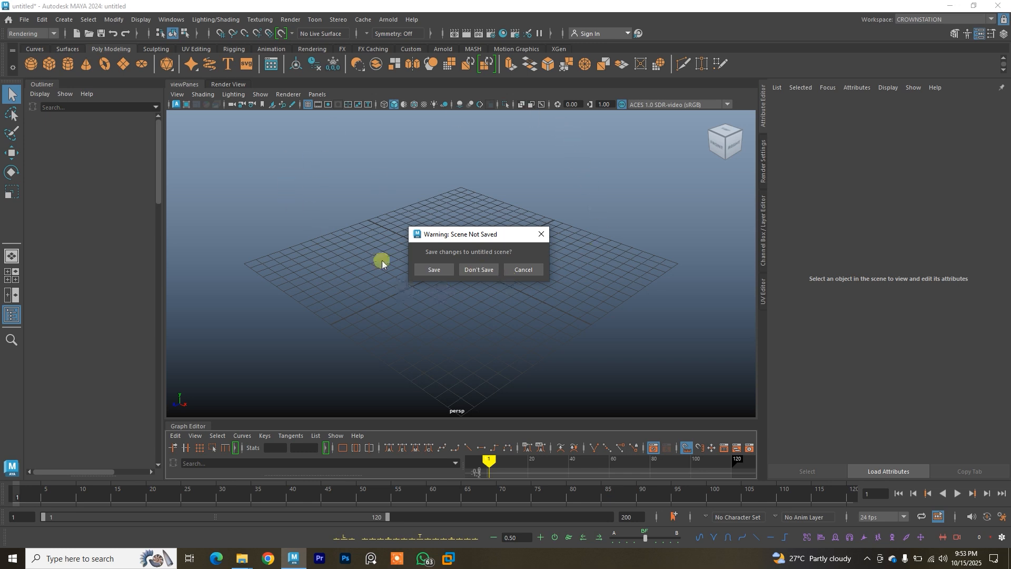
{"action": "left_click", "coordinate": [476, 270]}
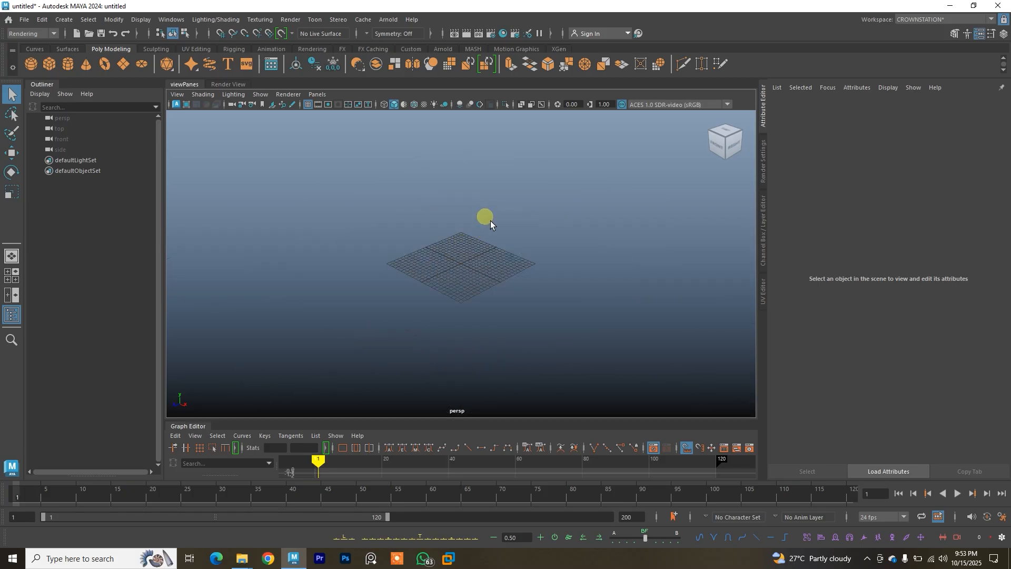
{"action": "left_click_drag", "start_coordinate": [483, 222], "coordinate": [241, 153], "text": "alt"}
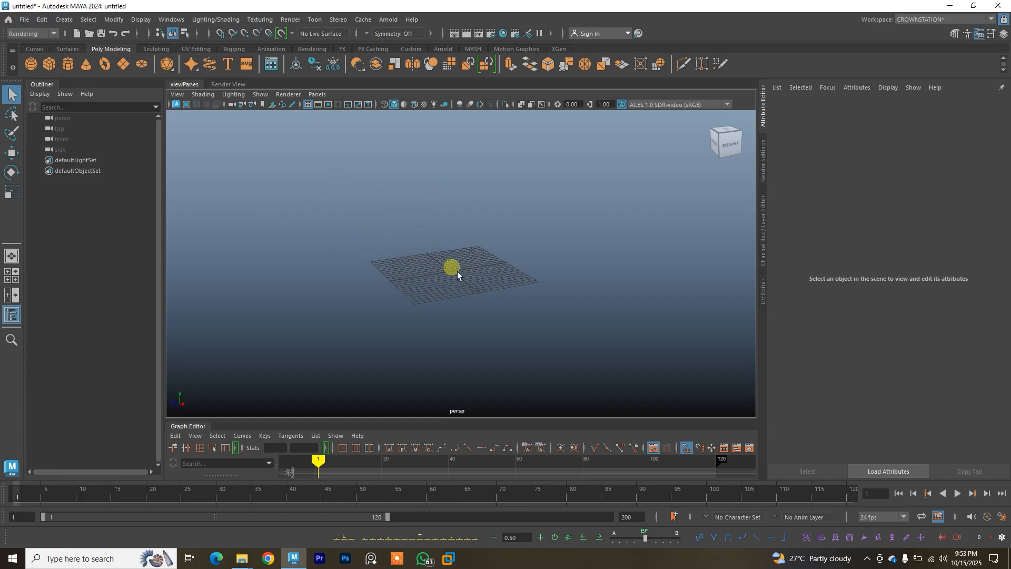
Open the project settings and draft a new project, naming it with the owner's name followed by "- ISM 312".
{"action": "left_click", "coordinate": [25, 23]}
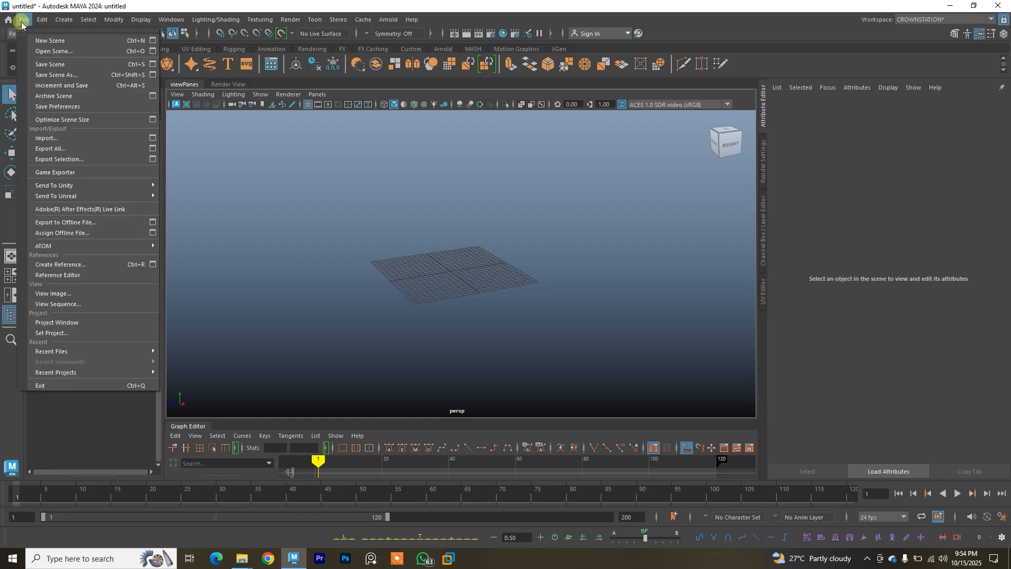
{"action": "left_click", "coordinate": [73, 325]}
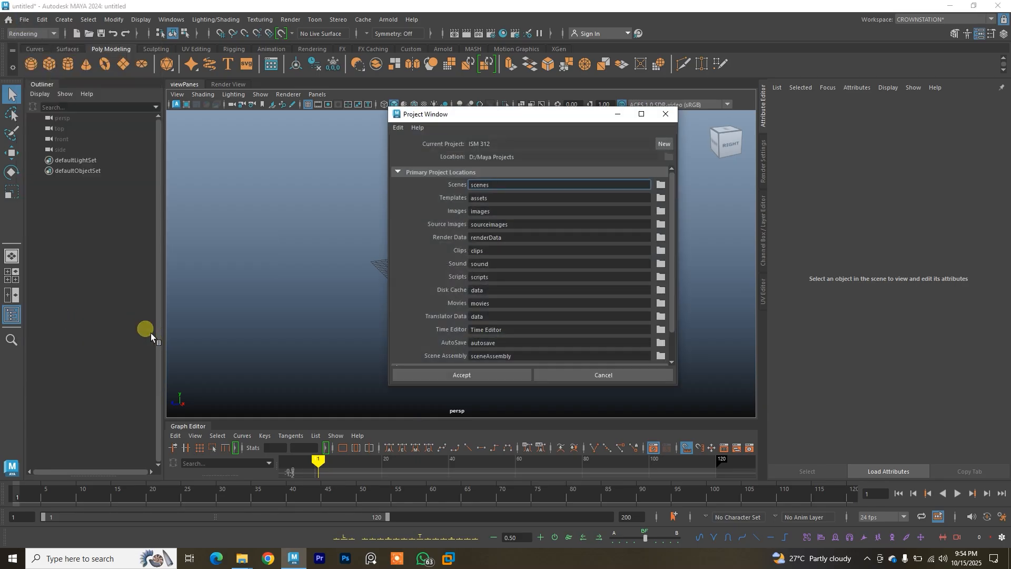
{"action": "left_click_drag", "start_coordinate": [463, 121], "coordinate": [437, 129]}
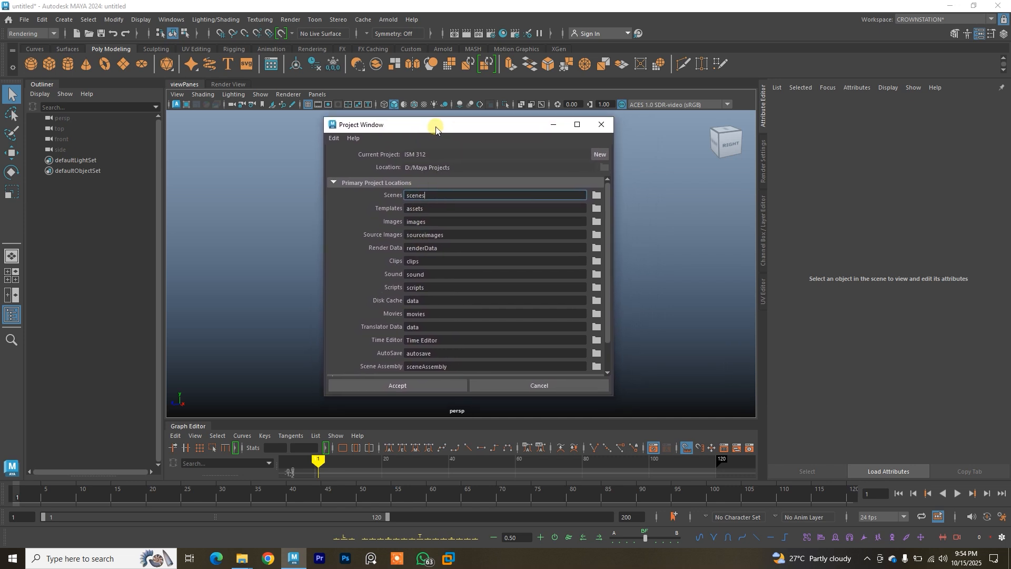
{"action": "left_click_drag", "start_coordinate": [460, 139], "coordinate": [445, 131]}
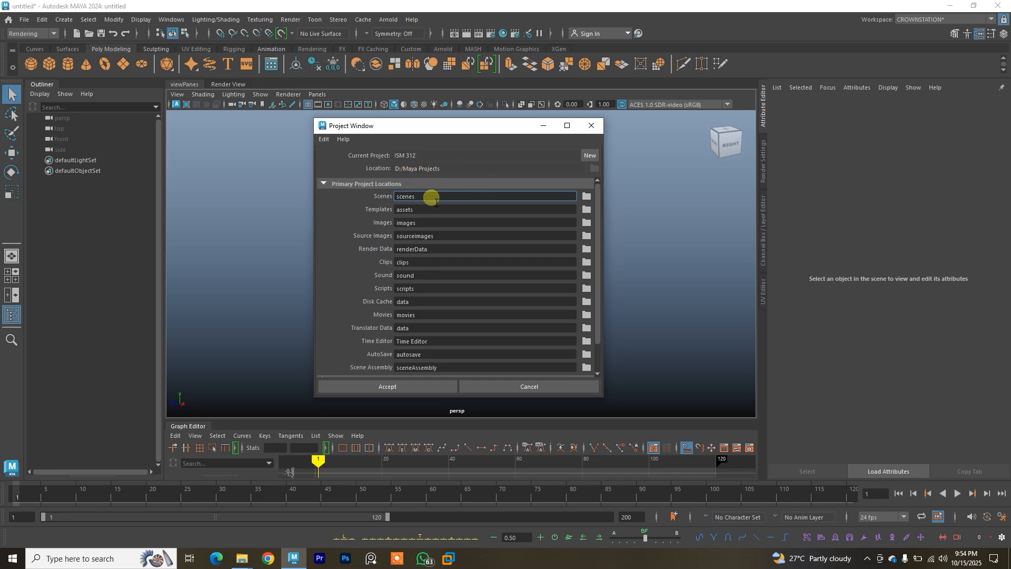
{"action": "left_click", "coordinate": [596, 158]}
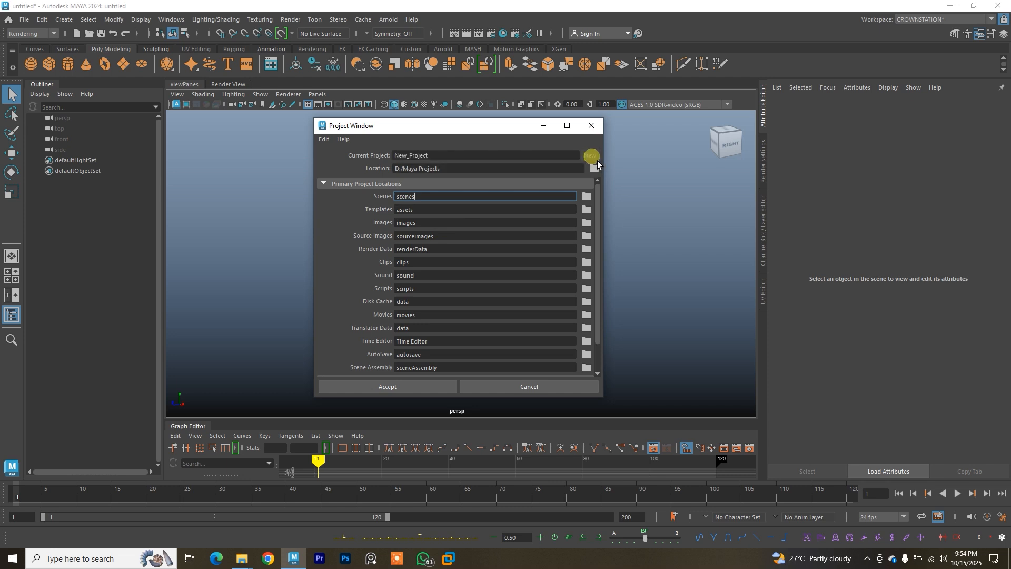
{"action": "double_click", "coordinate": [440, 155]}
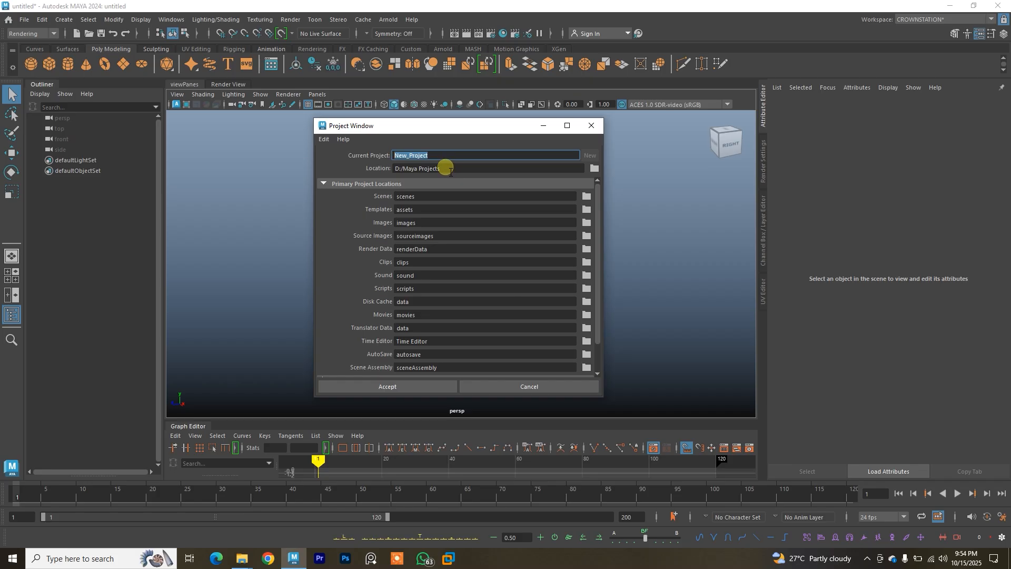
{"action": "type", "text": "Mr Crown -312"}
{"action": "left_click", "coordinate": [425, 156]}
{"action": "type", "text": "ISM 312"}
{"action": "left_click", "coordinate": [441, 169]}
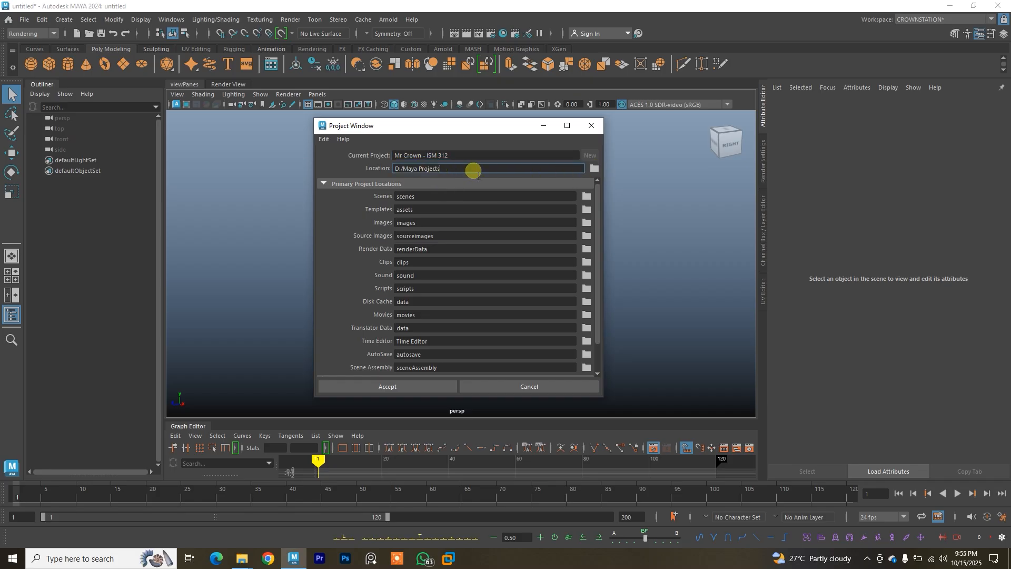
Browse the new project's location and review its default folder names, then close the project settings without accepting.
{"action": "left_click", "coordinate": [599, 171]}
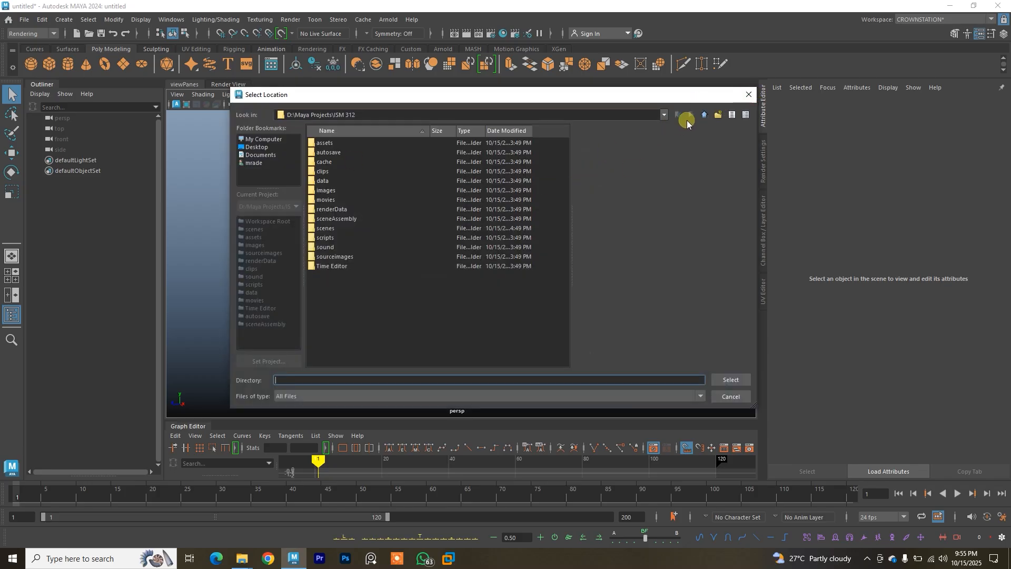
{"action": "left_click", "coordinate": [747, 96]}
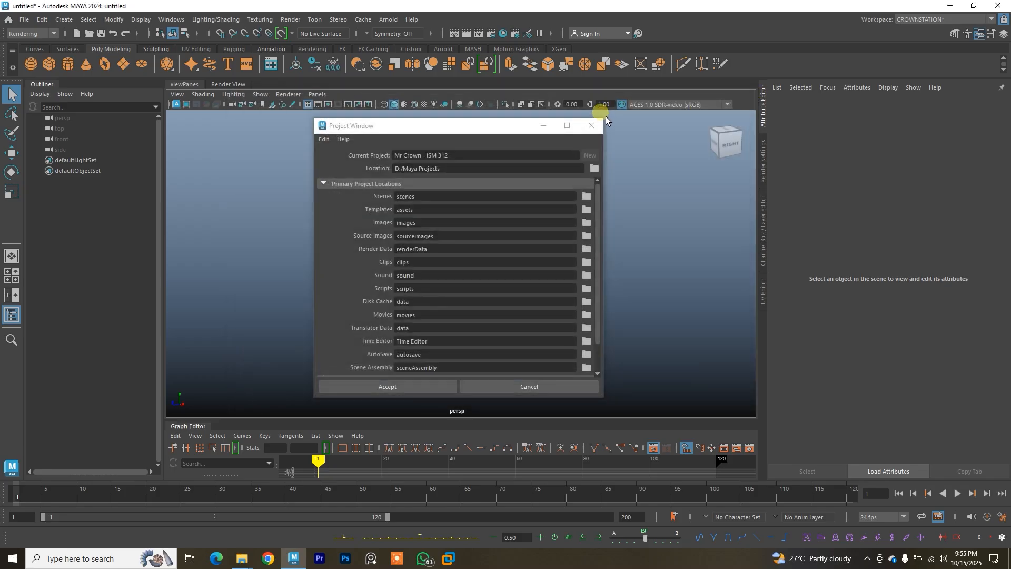
{"action": "scroll", "coordinate": [425, 295], "scroll_direction": "down", "scroll_amount": 3}
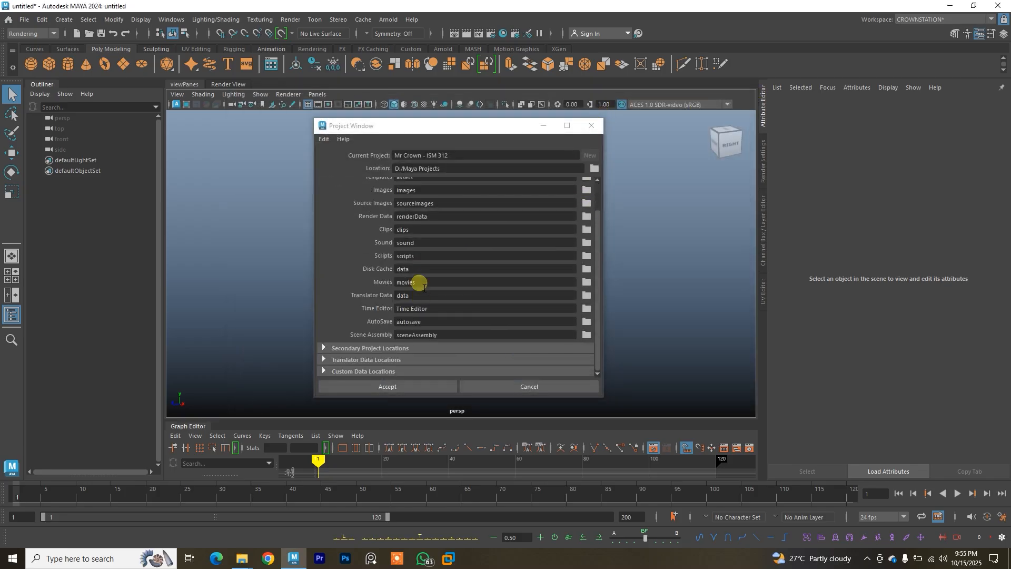
{"action": "scroll", "coordinate": [415, 313], "scroll_direction": "up", "scroll_amount": 3}
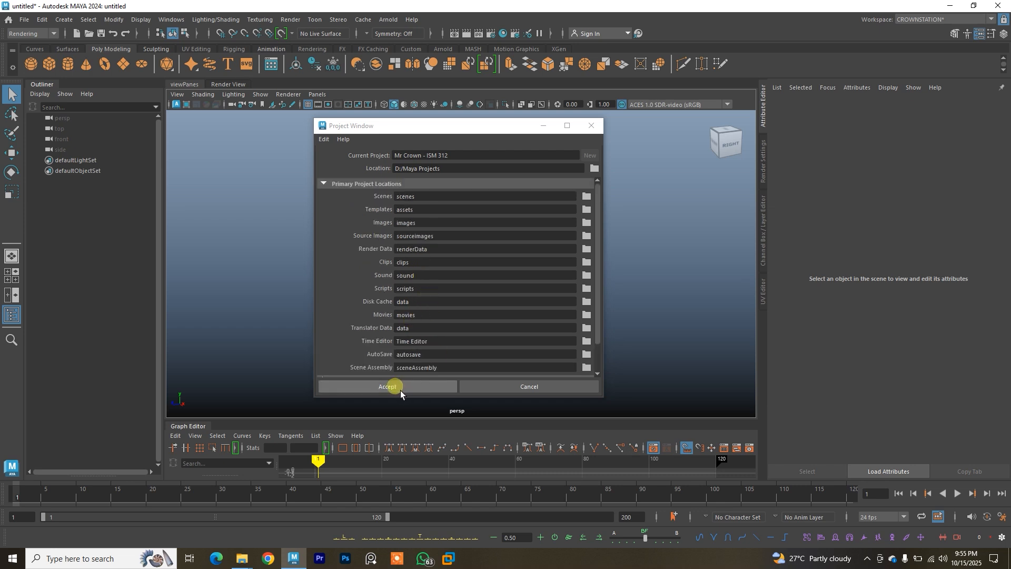
{"action": "scroll", "coordinate": [423, 264], "scroll_direction": "down", "scroll_amount": 2}
{"action": "scroll", "coordinate": [423, 258], "scroll_direction": "up", "scroll_amount": 1}
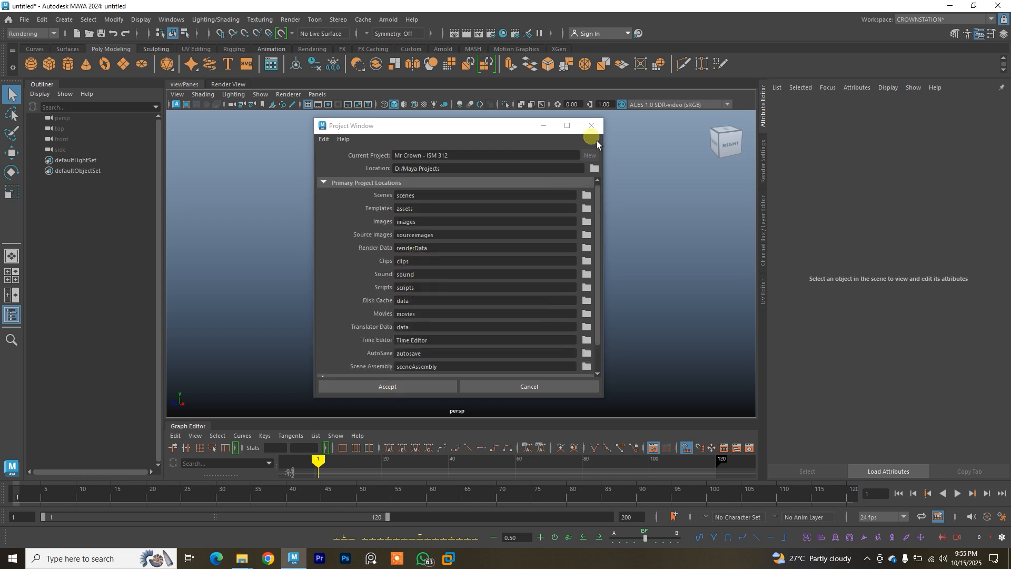
{"action": "left_click", "coordinate": [589, 125]}
Switch to File Explorer and open the ISM 312 folder inside Maya Projects on the D: drive to examine its subfolders.
{"action": "mouse_move", "coordinate": [242, 558]}
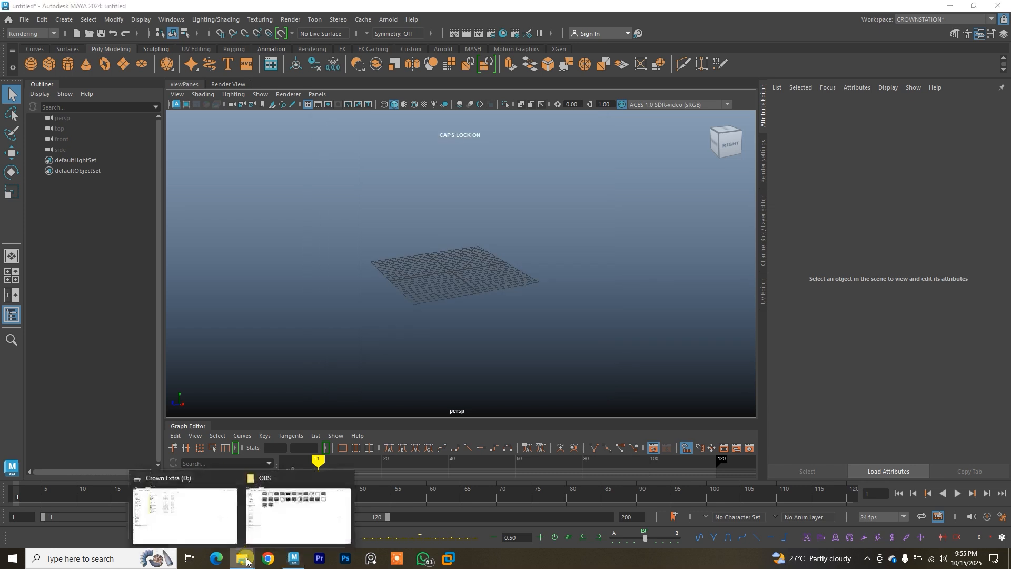
{"action": "mouse_move", "coordinate": [242, 522]}
{"action": "left_click", "coordinate": [199, 503]}
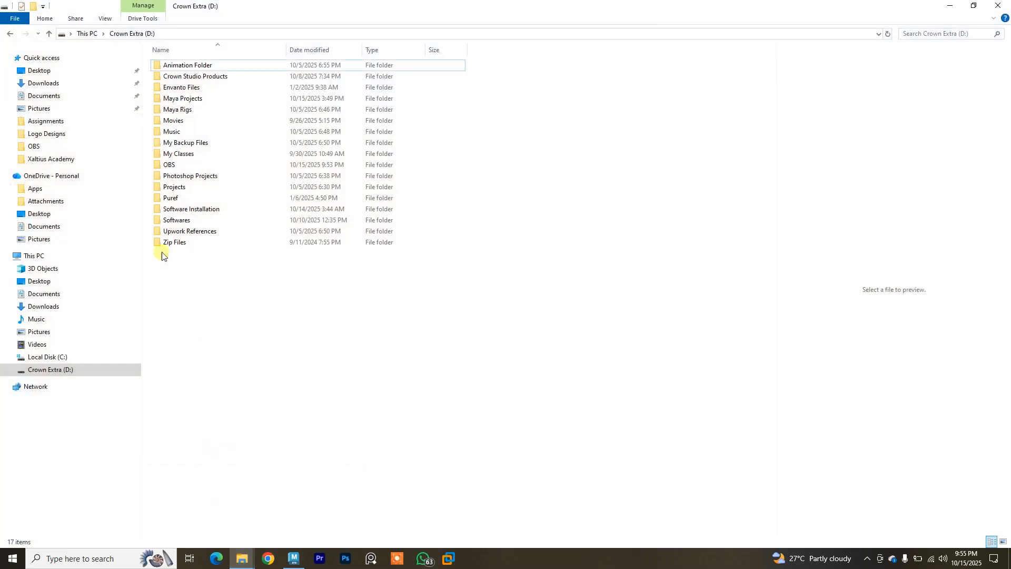
{"action": "double_click", "coordinate": [183, 99]}
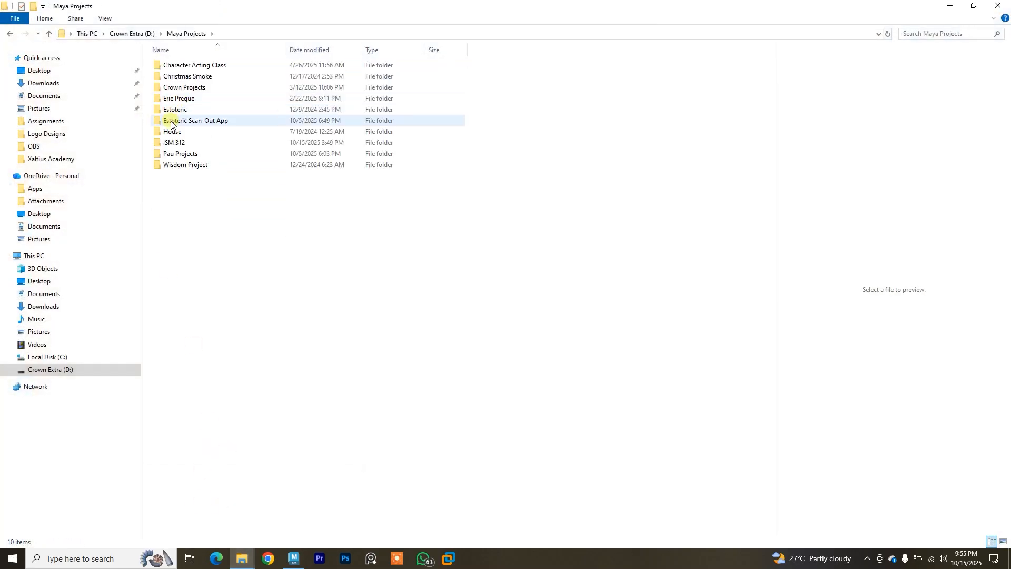
{"action": "double_click", "coordinate": [194, 143]}
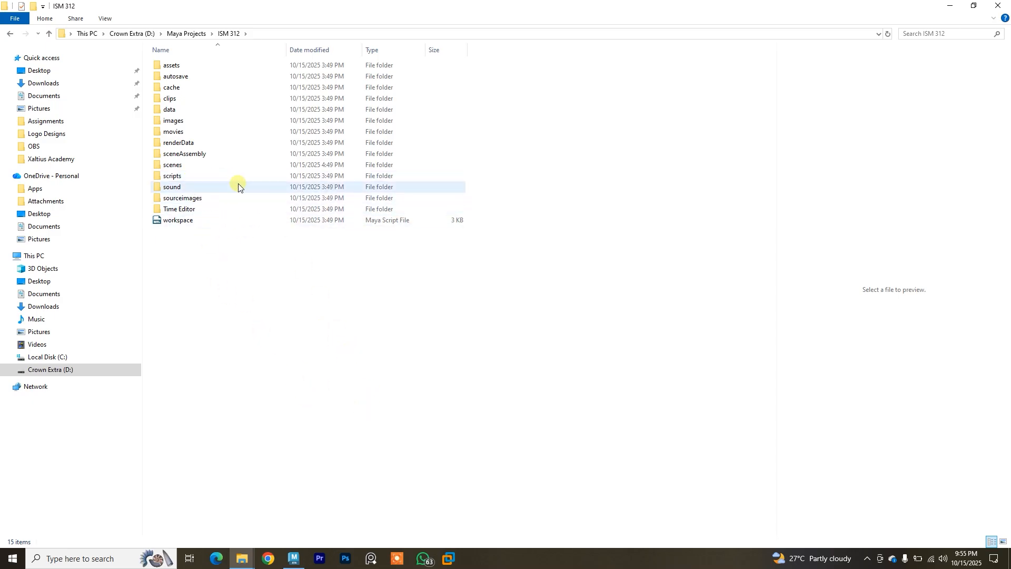
Switch back to Maya and browse to D:\Maya Projects\ISM 312 as the folder for Set Project.
{"action": "left_click", "coordinate": [295, 558]}
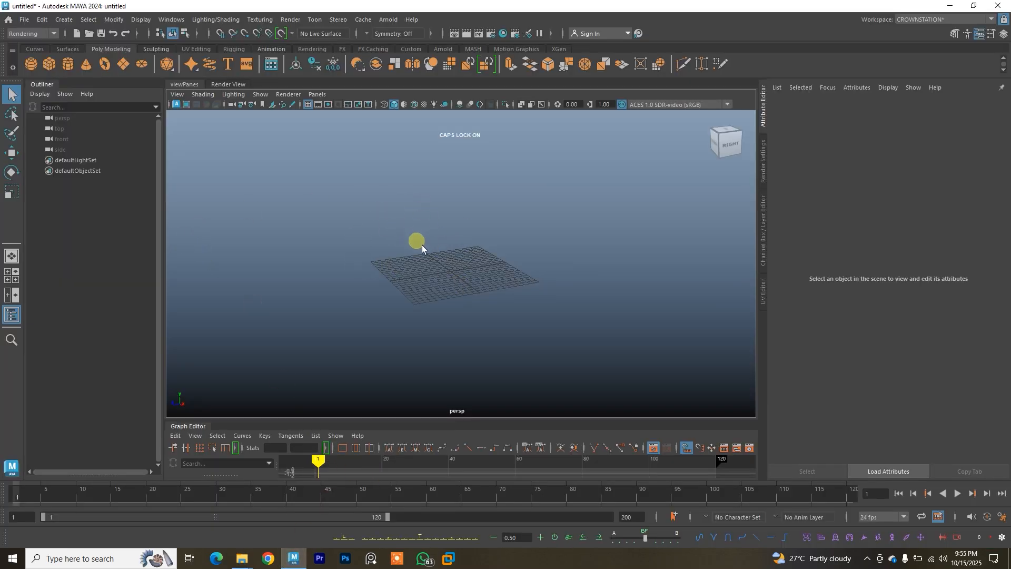
{"action": "left_click", "coordinate": [29, 24]}
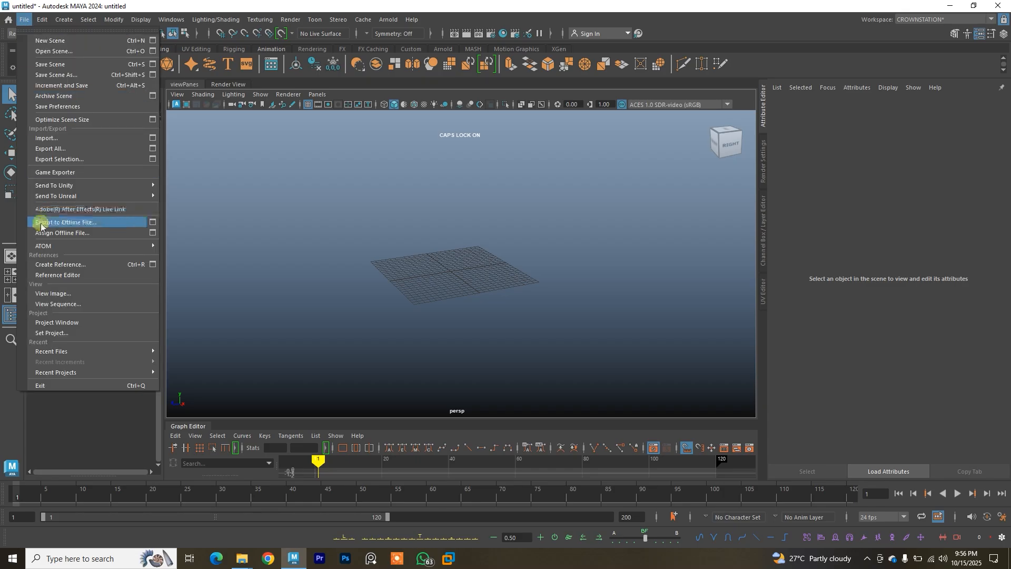
{"action": "left_click", "coordinate": [77, 333]}
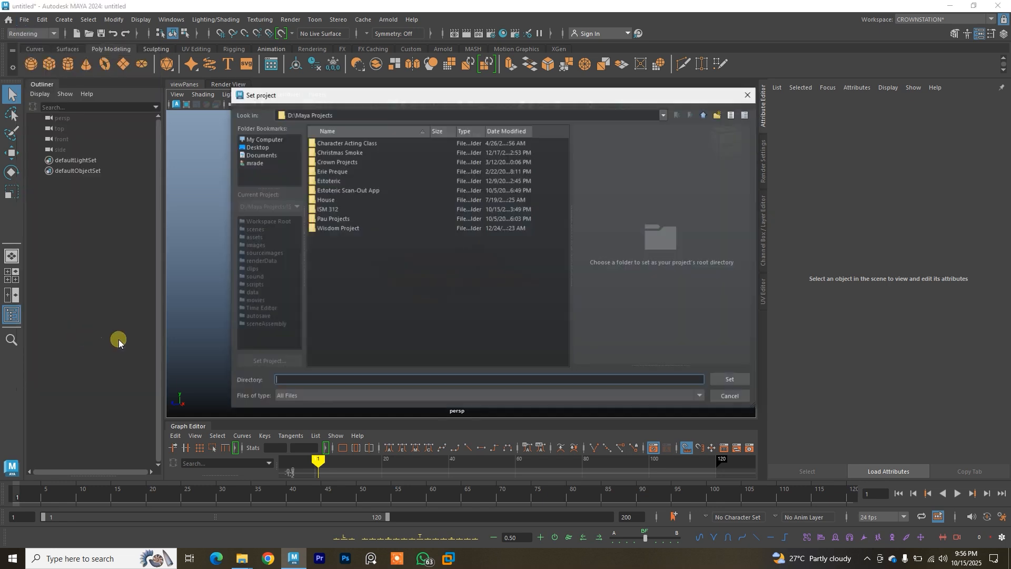
{"action": "double_click", "coordinate": [327, 210]}
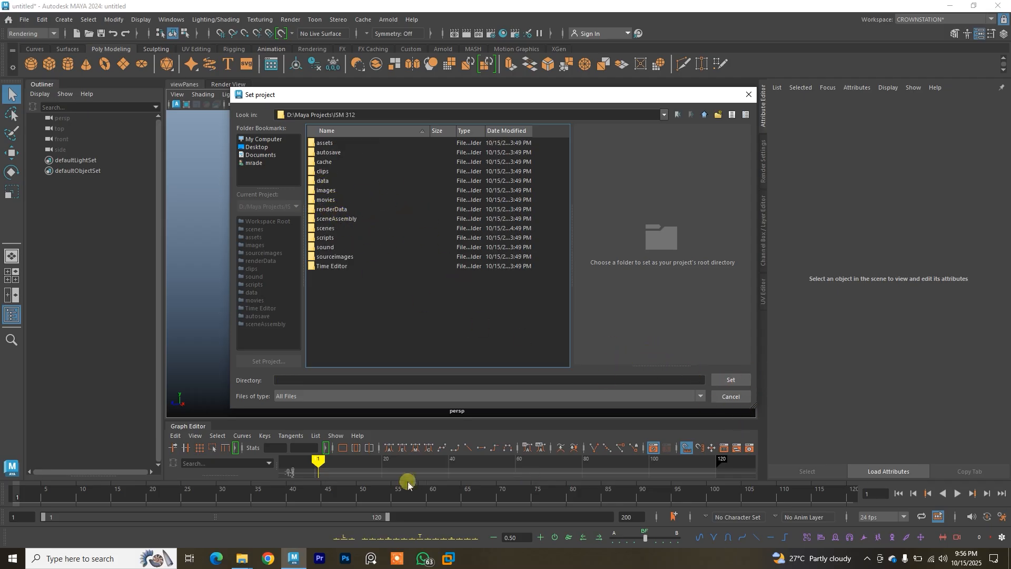
Switch to File Explorer and locate the workspace file in the ISM 312 project folder, then minimize that window.
{"action": "mouse_move", "coordinate": [239, 562]}
{"action": "left_click", "coordinate": [347, 479]}
{"action": "left_click", "coordinate": [243, 521]}
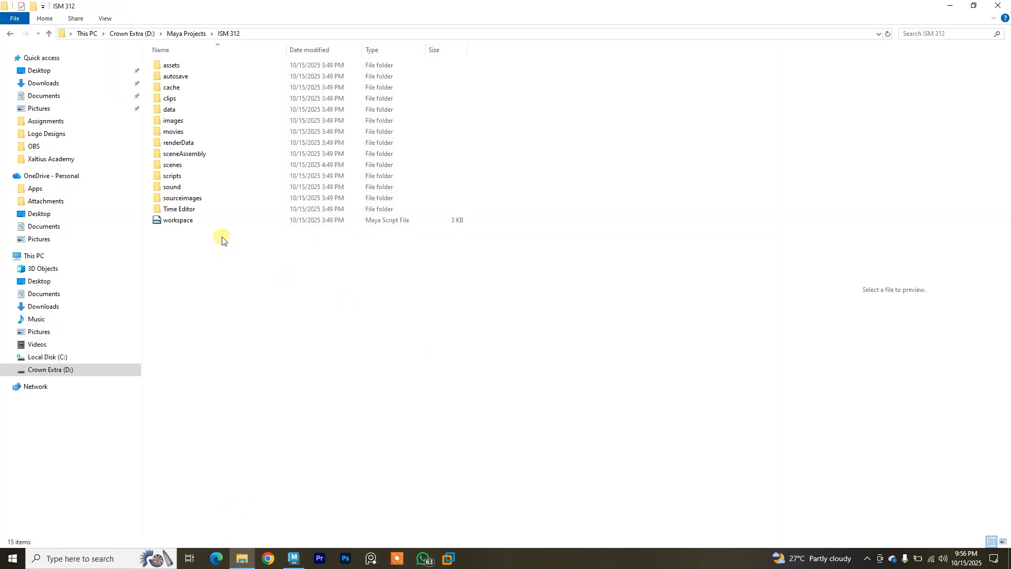
{"action": "left_click", "coordinate": [209, 225]}
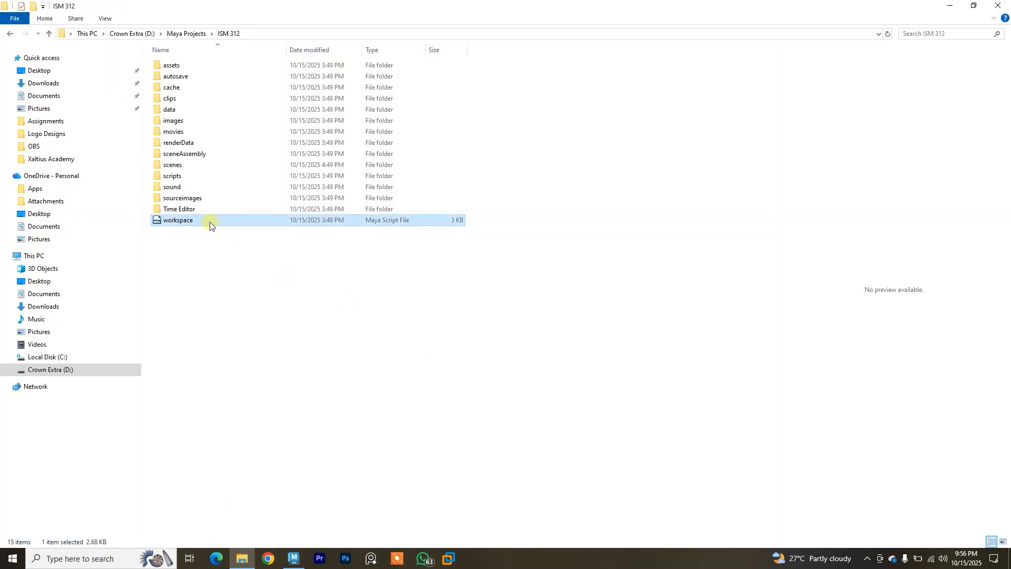
{"action": "left_click", "coordinate": [948, 5]}
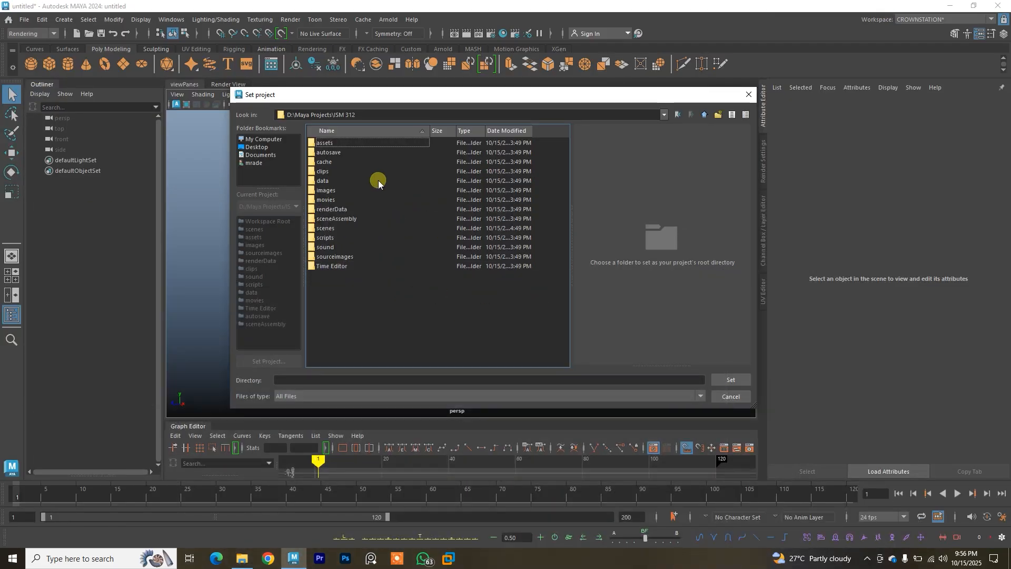
Set the ISM 312 folder as the current project and show the channel box and layer editor.
{"action": "left_click", "coordinate": [728, 379]}
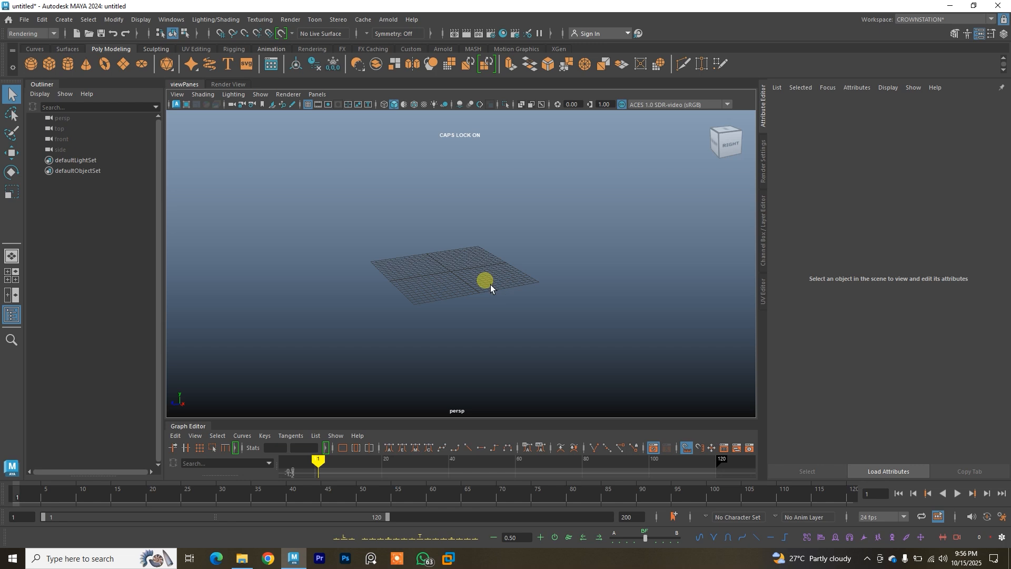
{"action": "left_click", "coordinate": [766, 223]}
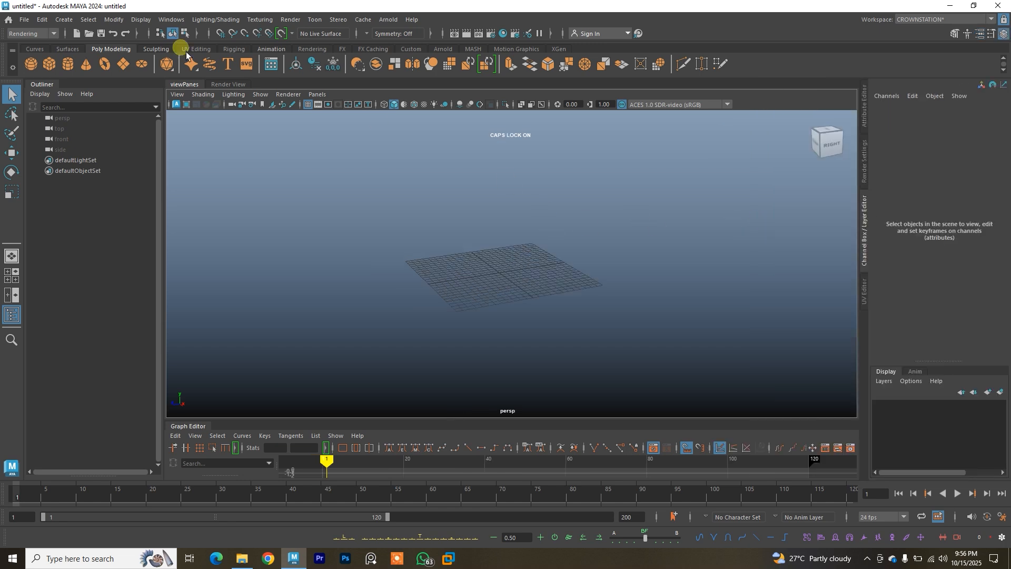
Open the scene Calculator Model.mb from the ISM 312 scenes folder without saving the untitled scene.
{"action": "left_click", "coordinate": [23, 20]}
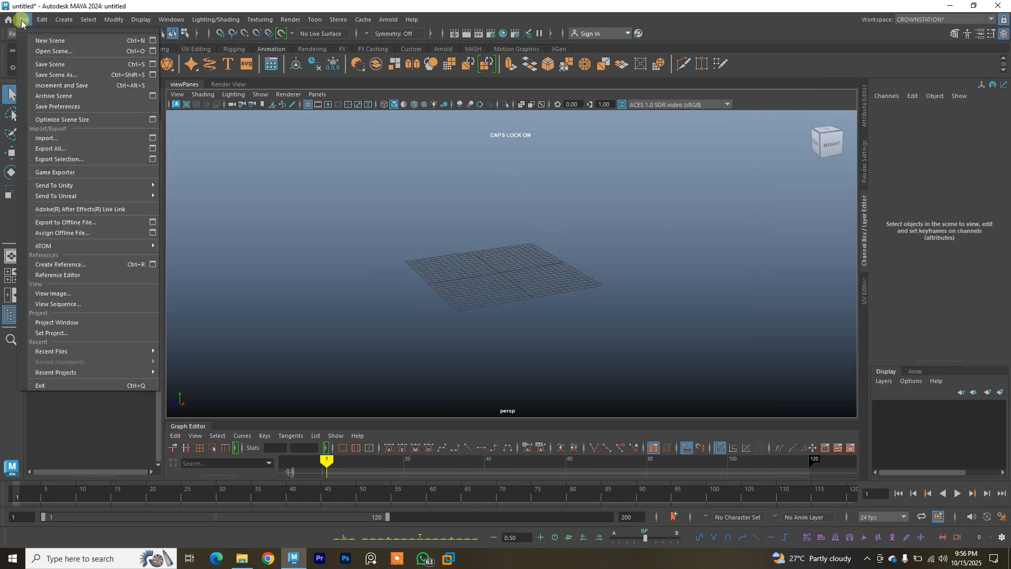
{"action": "left_click", "coordinate": [59, 56]}
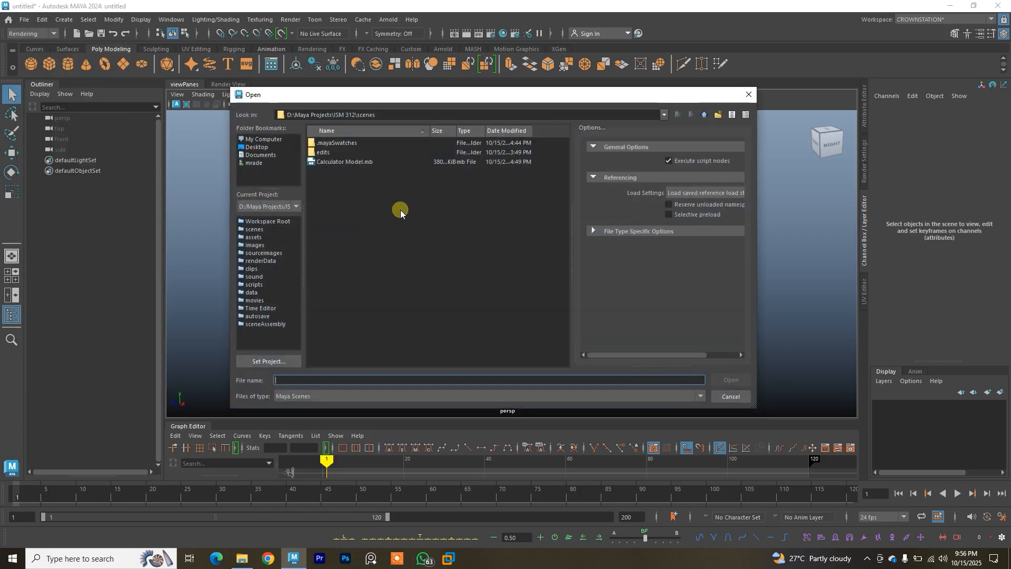
{"action": "left_click", "coordinate": [346, 163]}
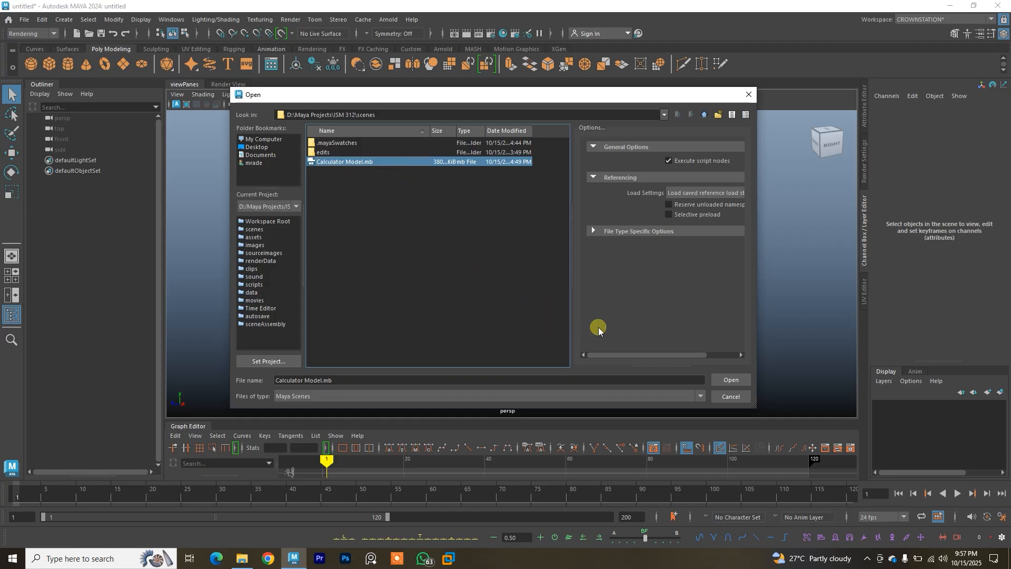
{"action": "left_click", "coordinate": [731, 379]}
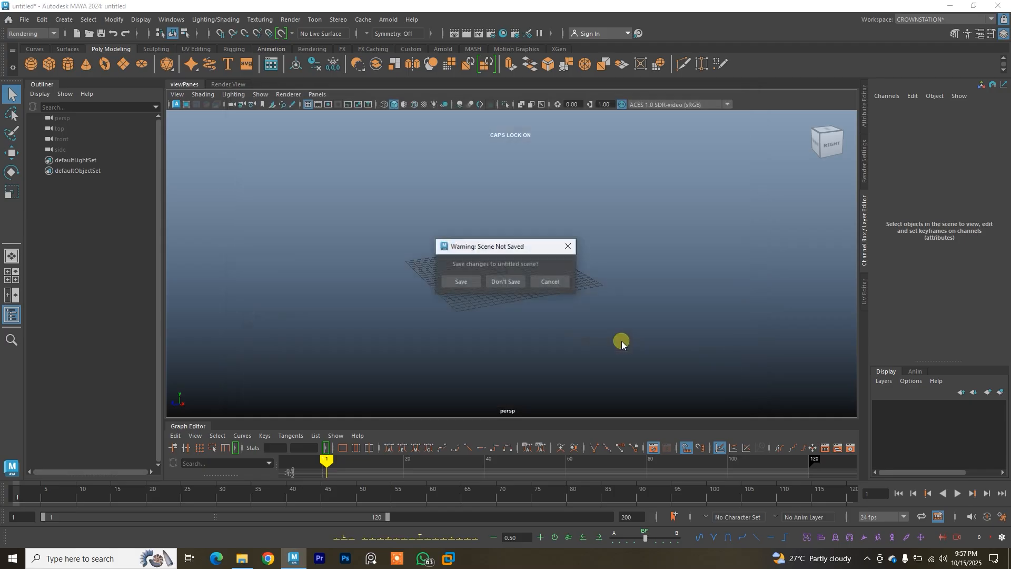
{"action": "left_click", "coordinate": [487, 282]}
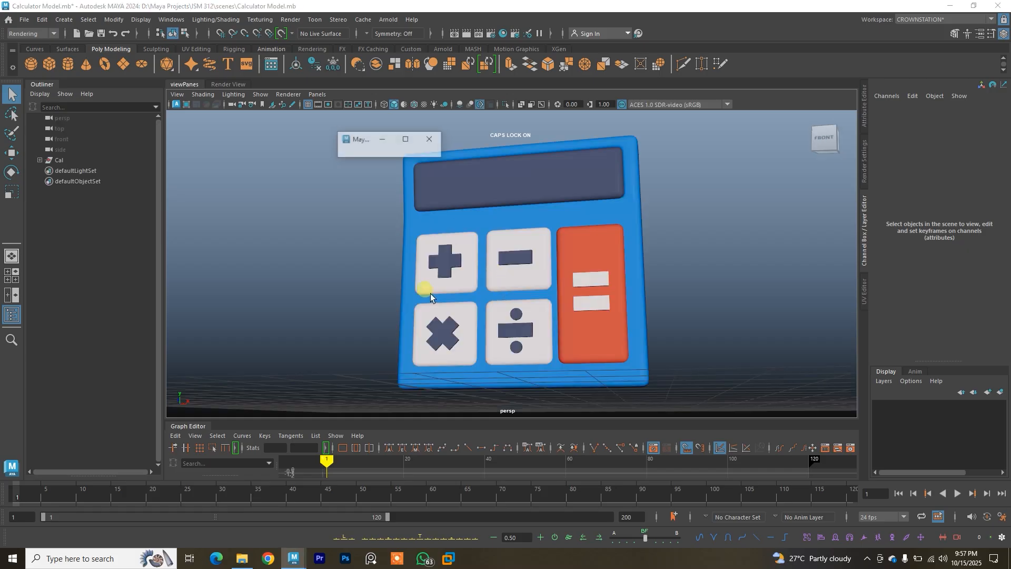
Save the Calculator Model scene under its existing name.
{"action": "left_click", "coordinate": [25, 21]}
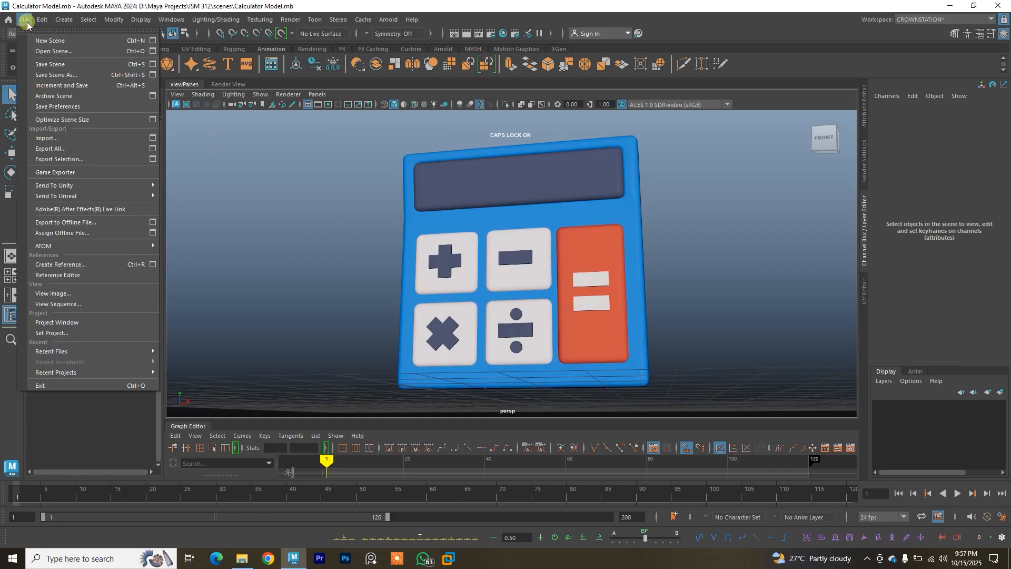
{"action": "left_click", "coordinate": [68, 66]}
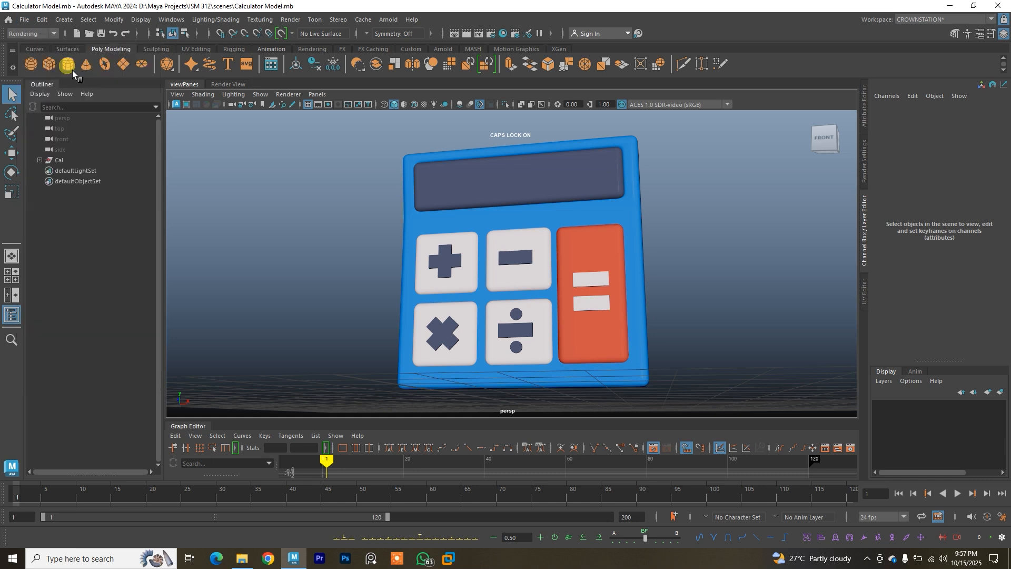
Open Save Scene As and examine the ISM 312 project's subfolders such as scenes, sound, sourceimages, movies, images and cache, then leave without saving.
{"action": "left_click", "coordinate": [24, 20]}
{"action": "left_click", "coordinate": [59, 75]}
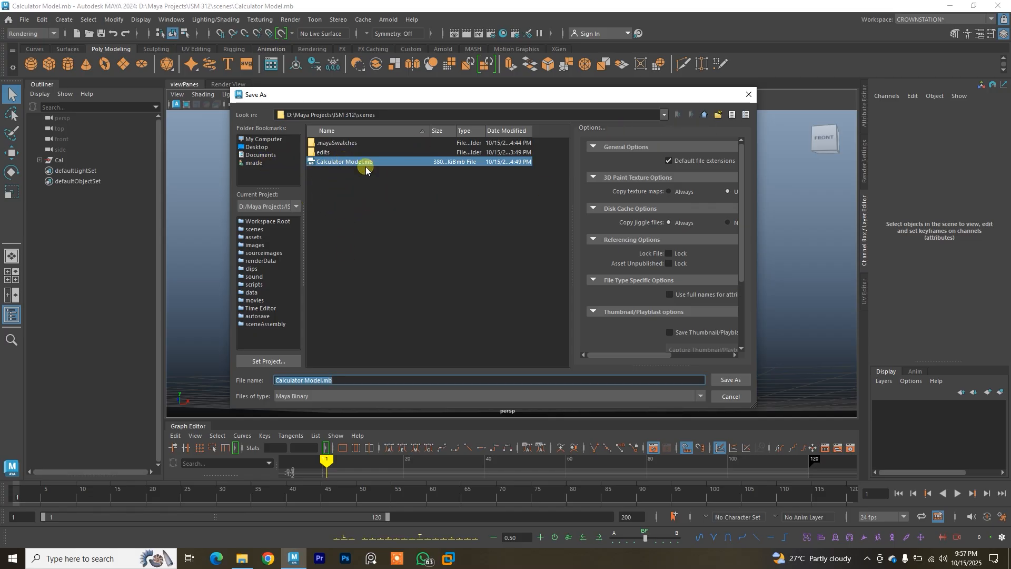
{"action": "left_click", "coordinate": [703, 115]}
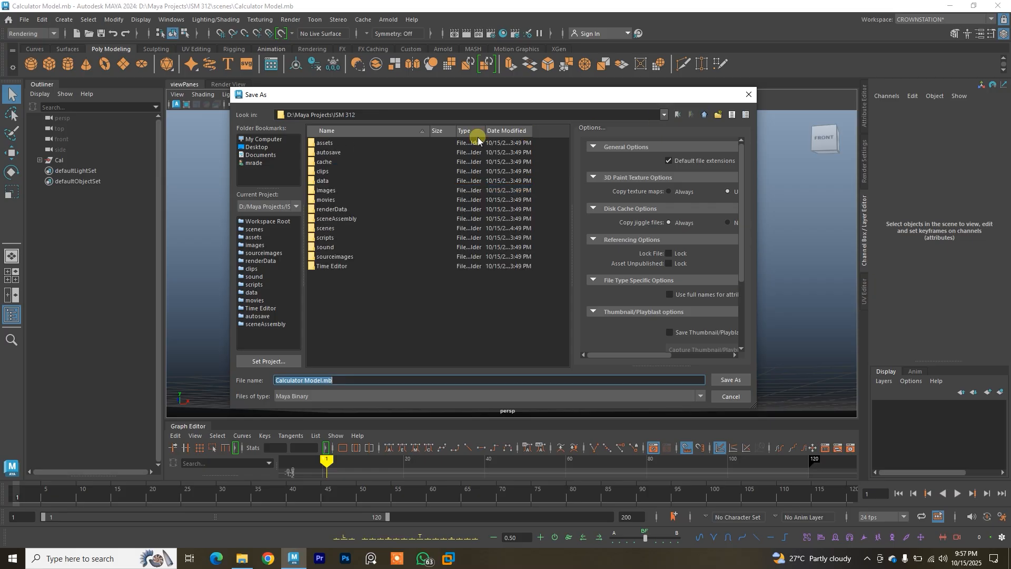
{"action": "left_click", "coordinate": [335, 230]}
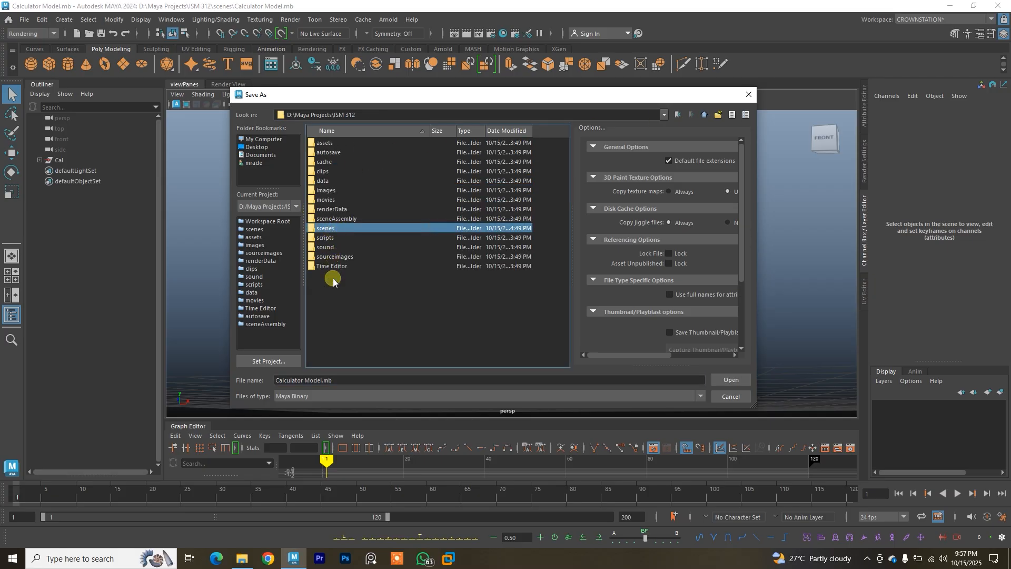
{"action": "left_click", "coordinate": [338, 248]}
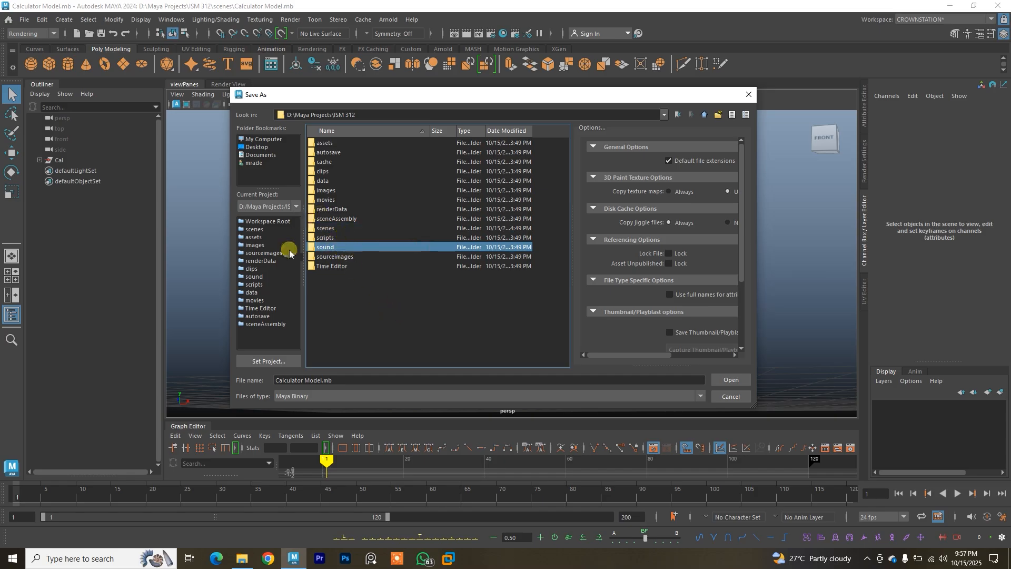
{"action": "left_click", "coordinate": [351, 257]}
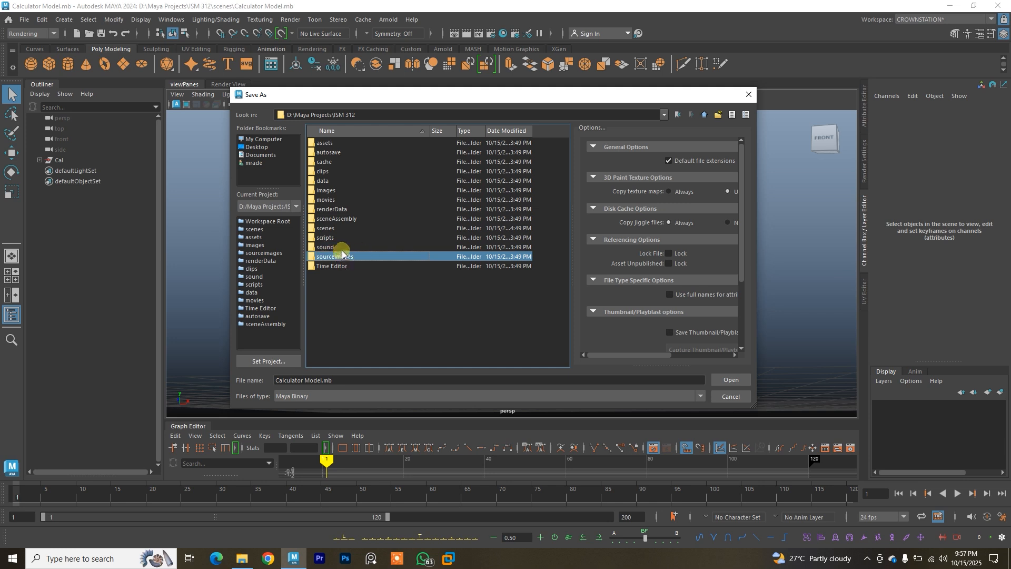
{"action": "left_click", "coordinate": [340, 200]}
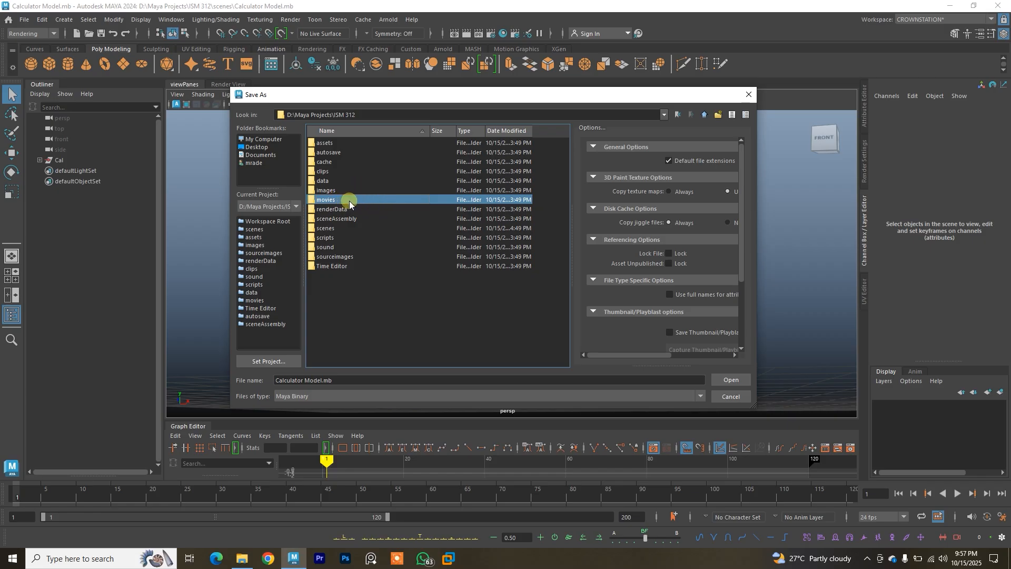
{"action": "left_click", "coordinate": [342, 192]}
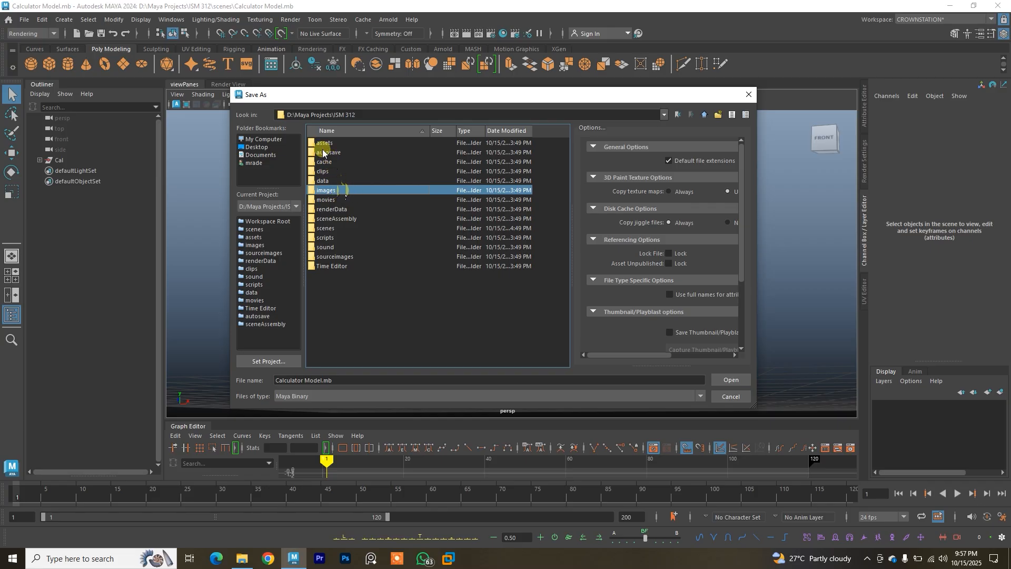
{"action": "left_click", "coordinate": [333, 164]}
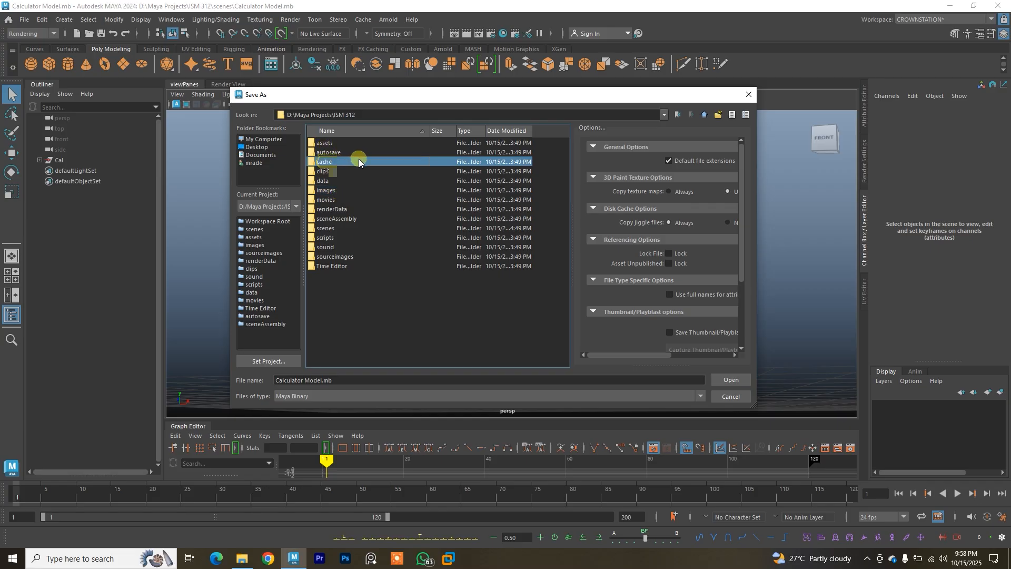
{"action": "left_click", "coordinate": [749, 96]}
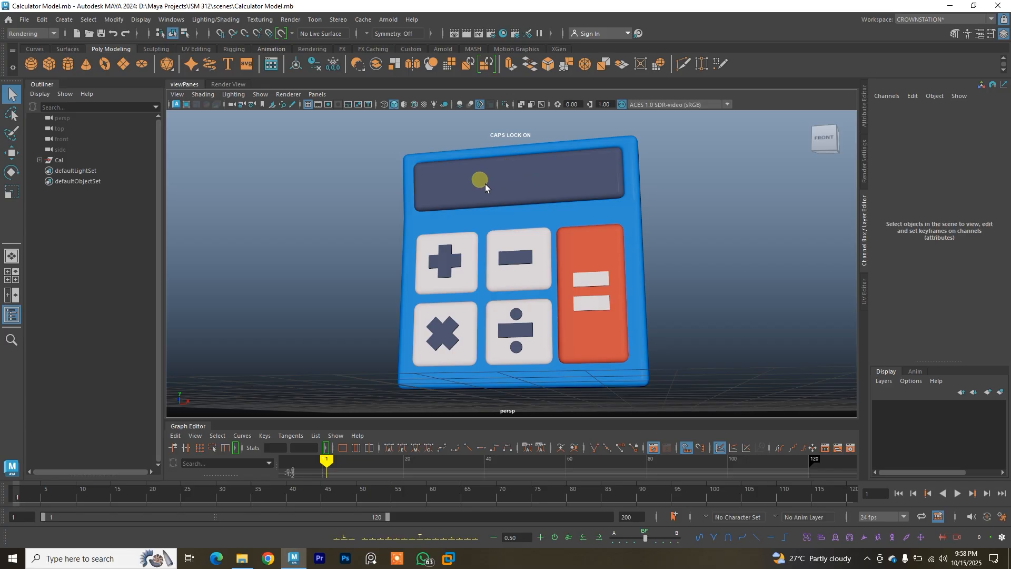
Switch to PureRef, dismiss the update notice, and load the calculator reference image beside the model.
{"action": "left_click_drag", "start_coordinate": [538, 226], "coordinate": [424, 361], "text": "alt"}
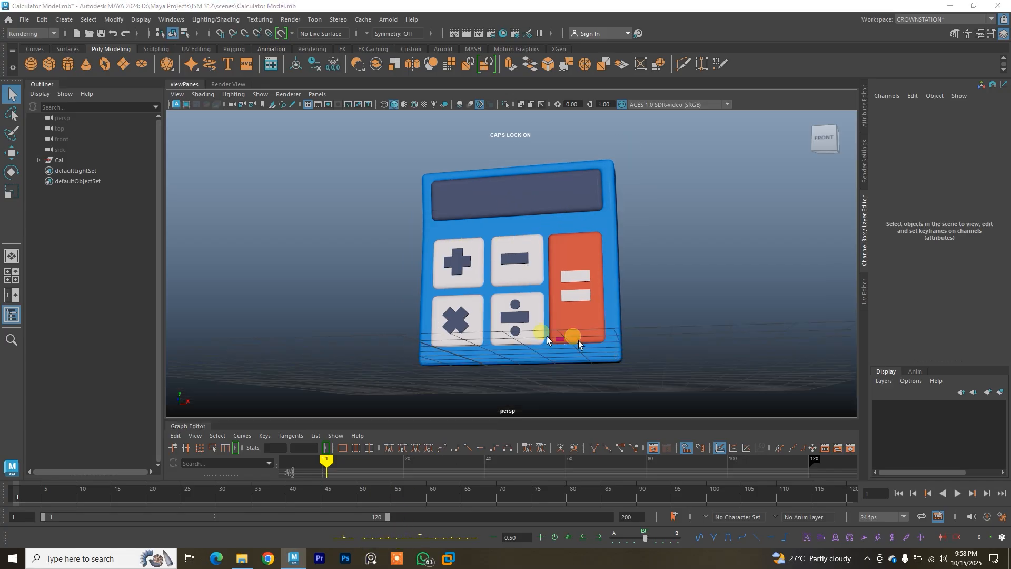
{"action": "left_click_drag", "start_coordinate": [533, 254], "coordinate": [516, 286], "text": "alt"}
{"action": "left_click_drag", "start_coordinate": [176, 318], "coordinate": [817, 257]}
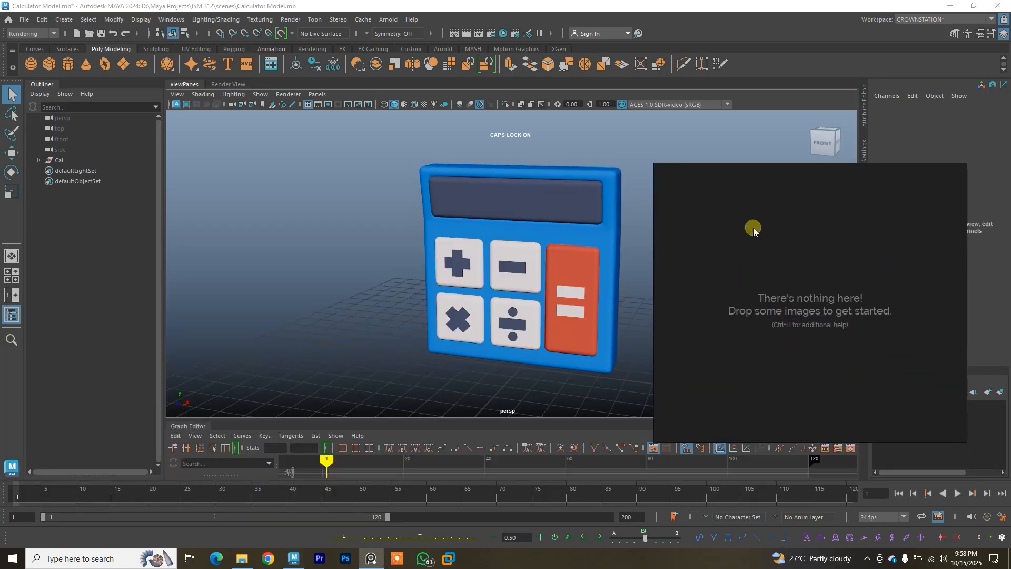
{"action": "right_click", "coordinate": [705, 227]}
{"action": "left_click", "coordinate": [790, 406]}
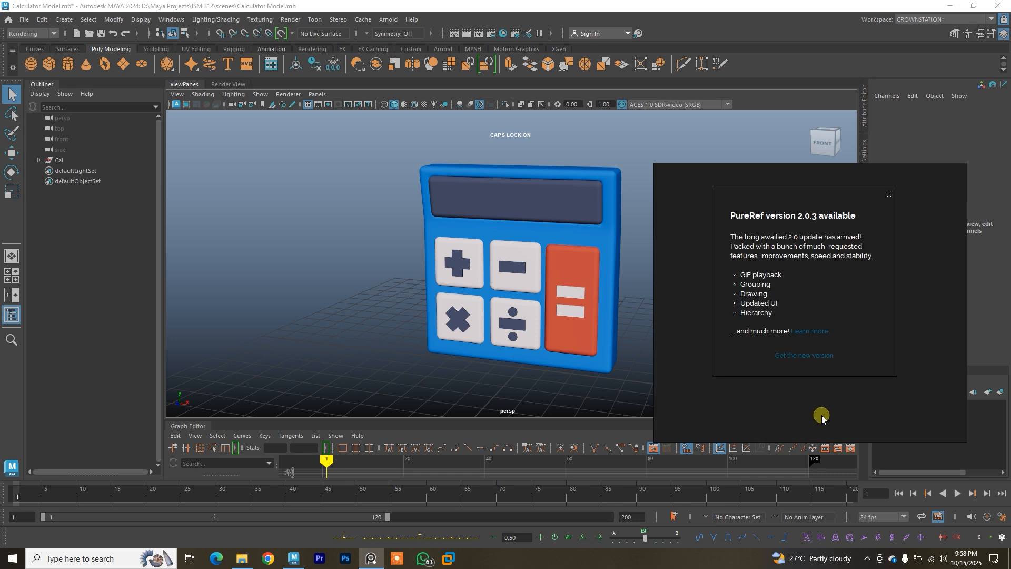
{"action": "left_click", "coordinate": [888, 195]}
{"action": "right_click", "coordinate": [760, 239]}
{"action": "mouse_move", "coordinate": [848, 422]}
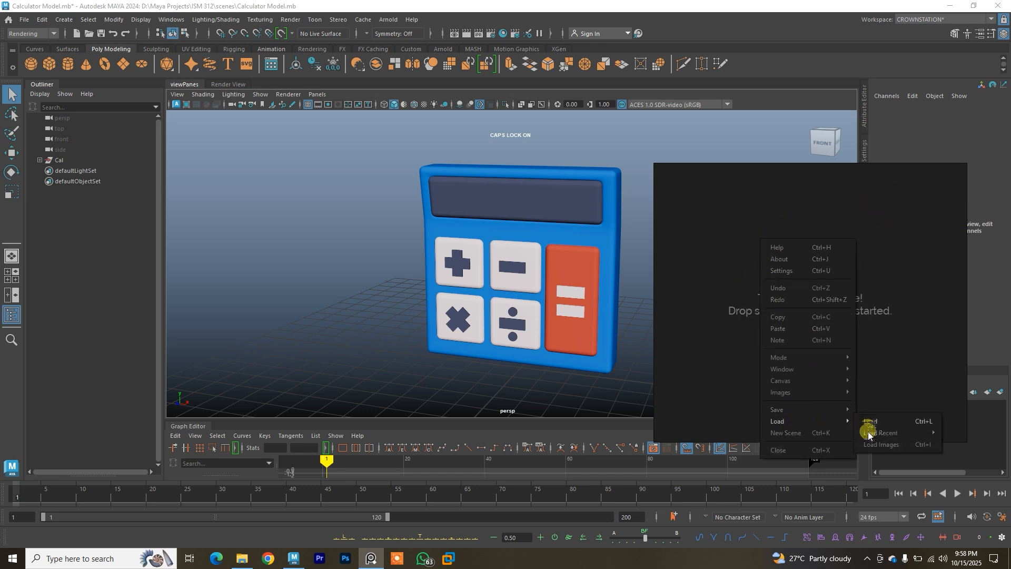
{"action": "left_click", "coordinate": [781, 432]}
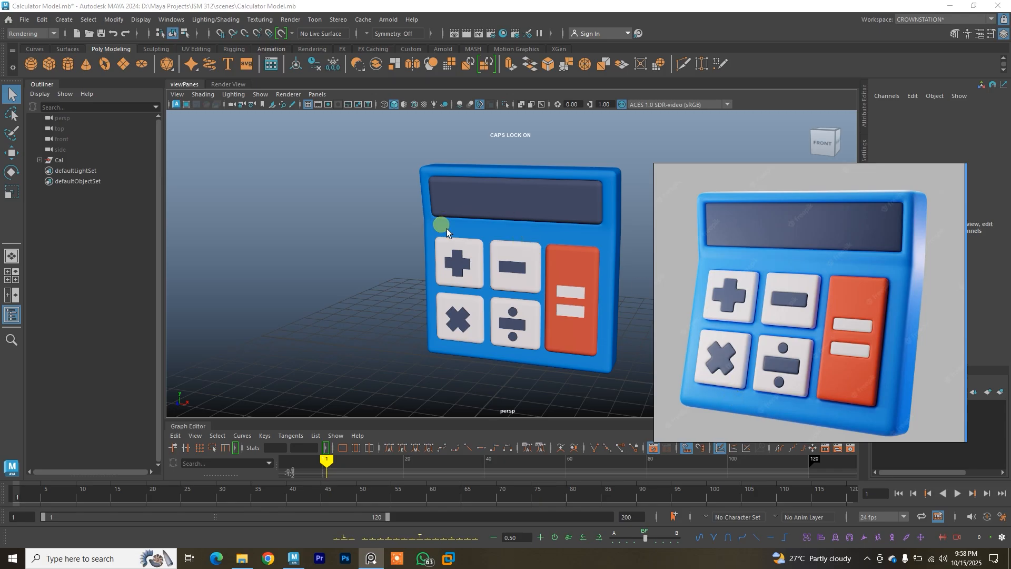
Hide the Cal group and show it again, repeat this once, and clear the selection.
{"action": "left_click_drag", "start_coordinate": [422, 214], "coordinate": [427, 208], "text": "alt"}
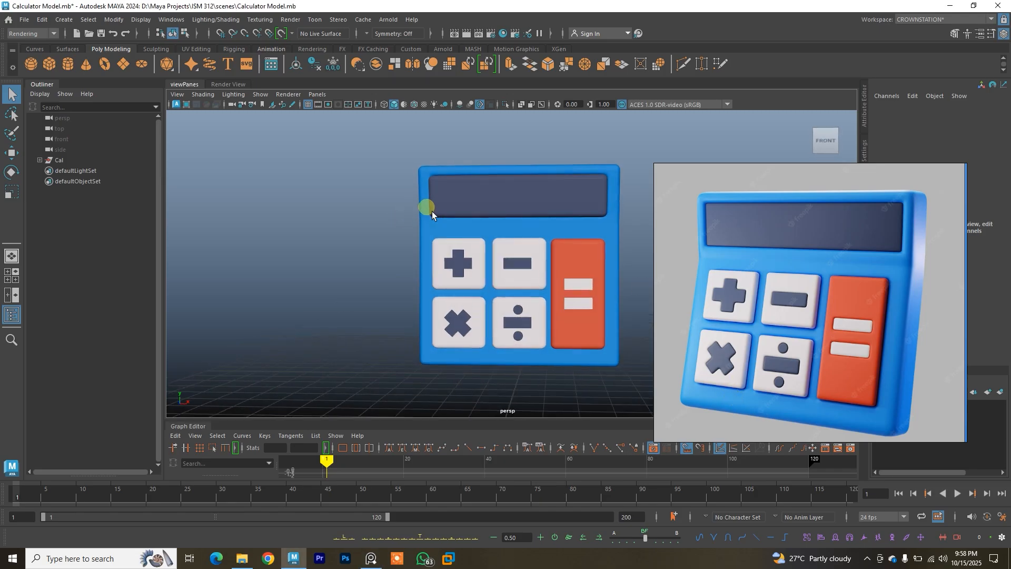
{"action": "middle_click_drag", "start_coordinate": [545, 198], "coordinate": [469, 202], "text": "alt"}
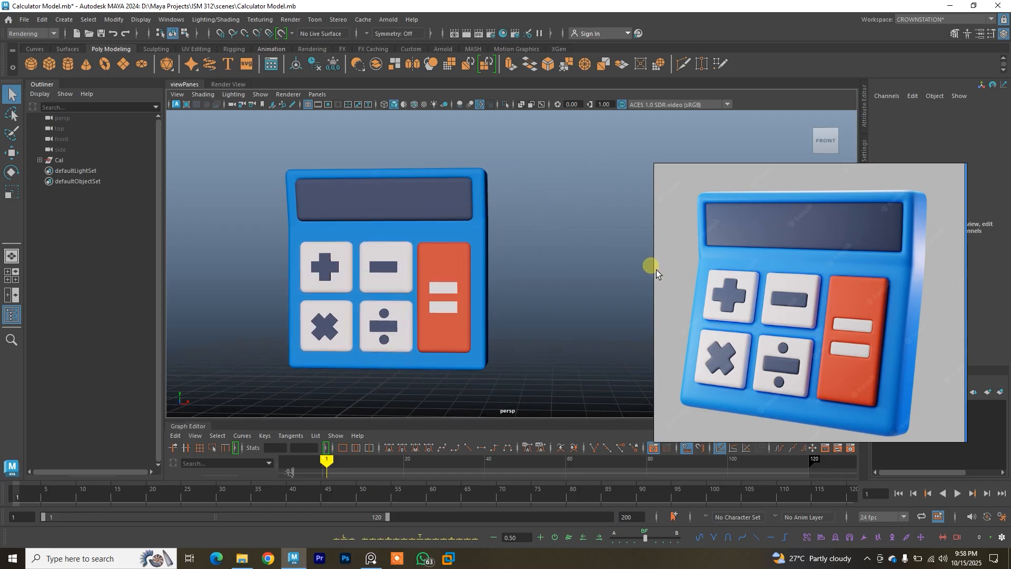
{"action": "left_click", "coordinate": [88, 161]}
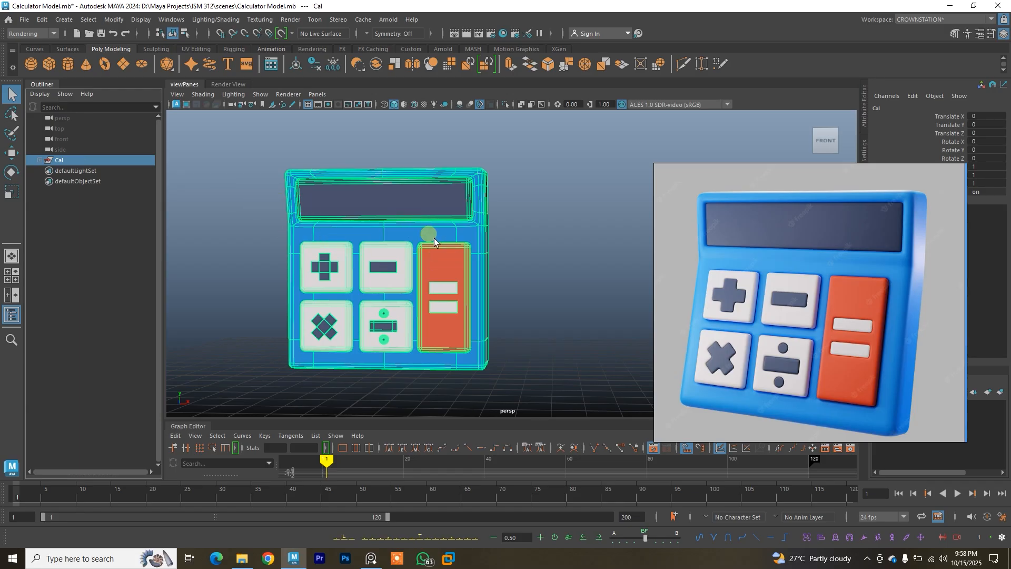
{"action": "key", "text": "ctrl+h"}
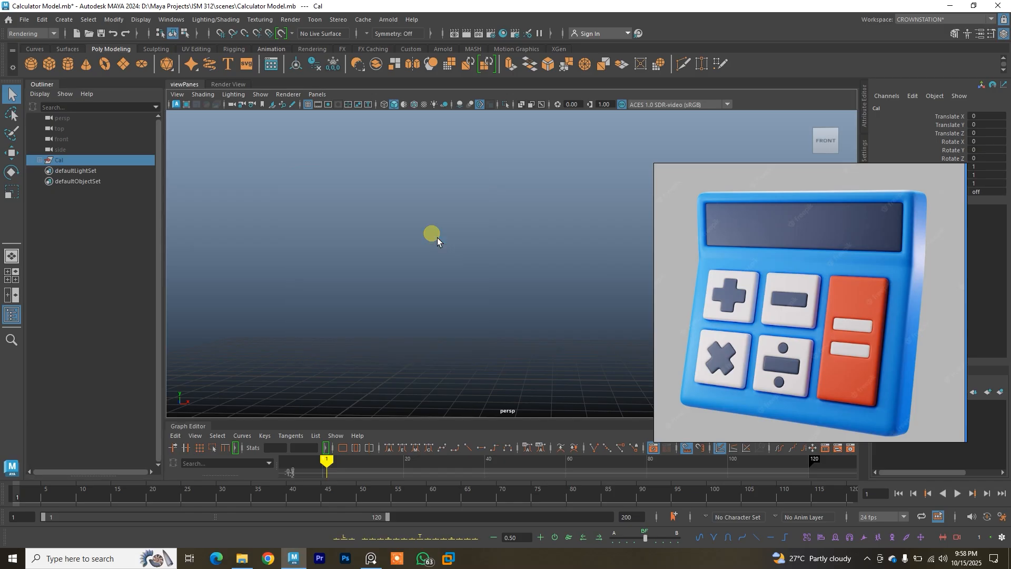
{"action": "key", "text": "shift+h"}
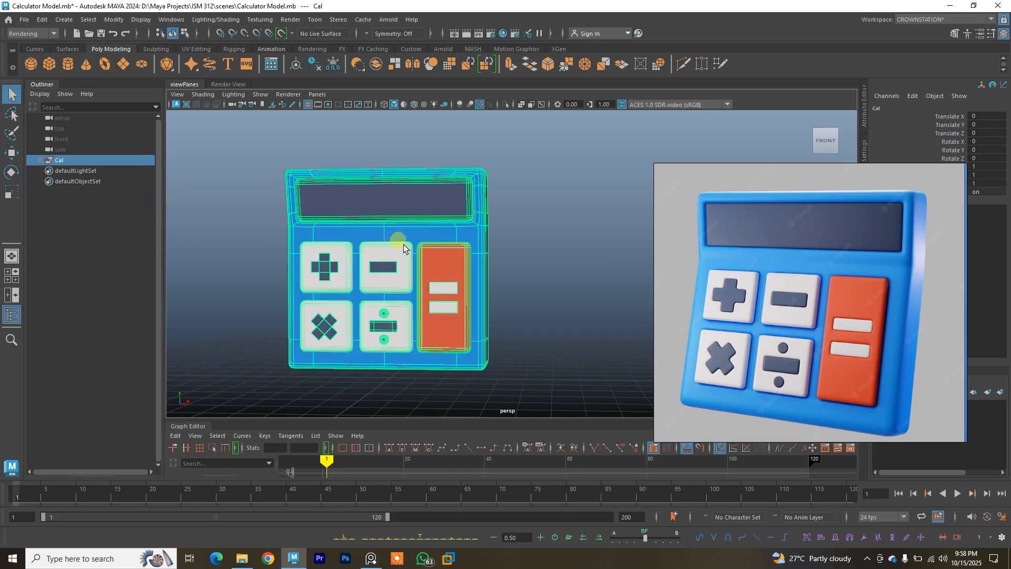
{"action": "key", "text": "ctrl+h"}
{"action": "key", "text": "shift+h"}
{"action": "left_click_drag", "start_coordinate": [394, 232], "coordinate": [377, 248], "text": "alt"}
{"action": "left_click", "coordinate": [501, 226]}
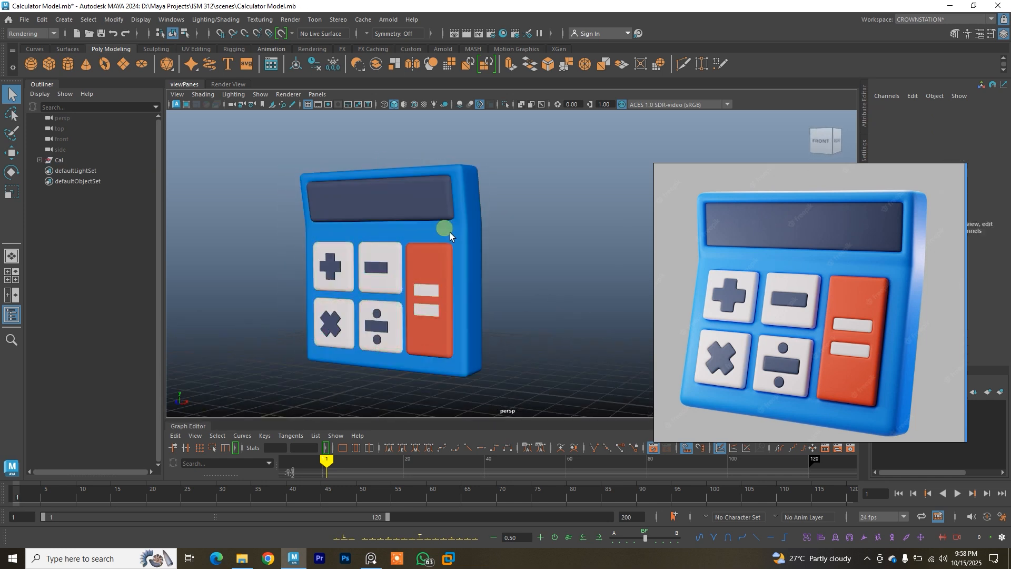
Hide the Cal group and set the viewport's view transform to Un-tone-mapped (sRGB).
{"action": "left_click", "coordinate": [104, 163]}
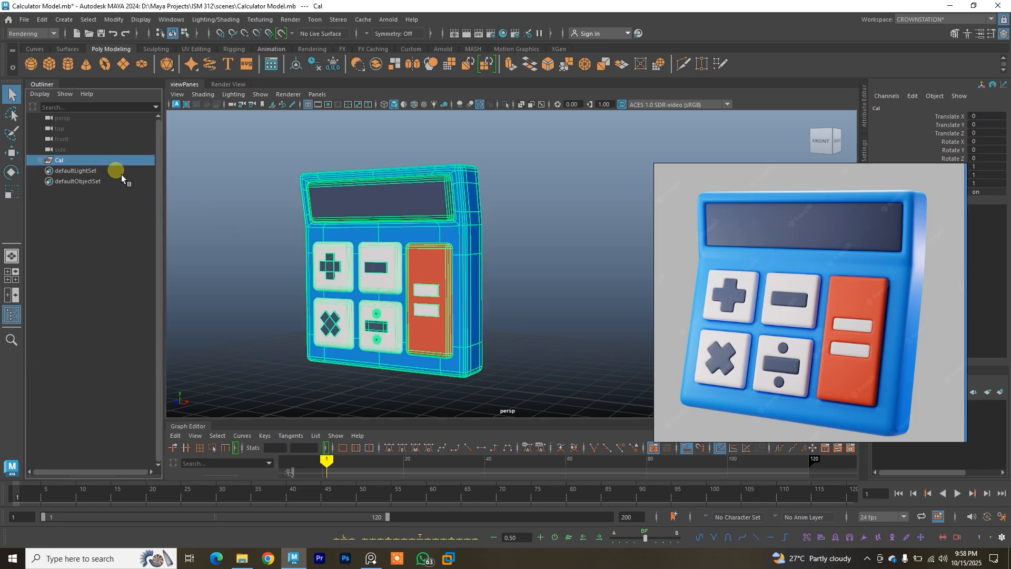
{"action": "key", "text": "ctrl+h"}
{"action": "left_click_drag", "start_coordinate": [438, 283], "coordinate": [405, 262], "text": "alt"}
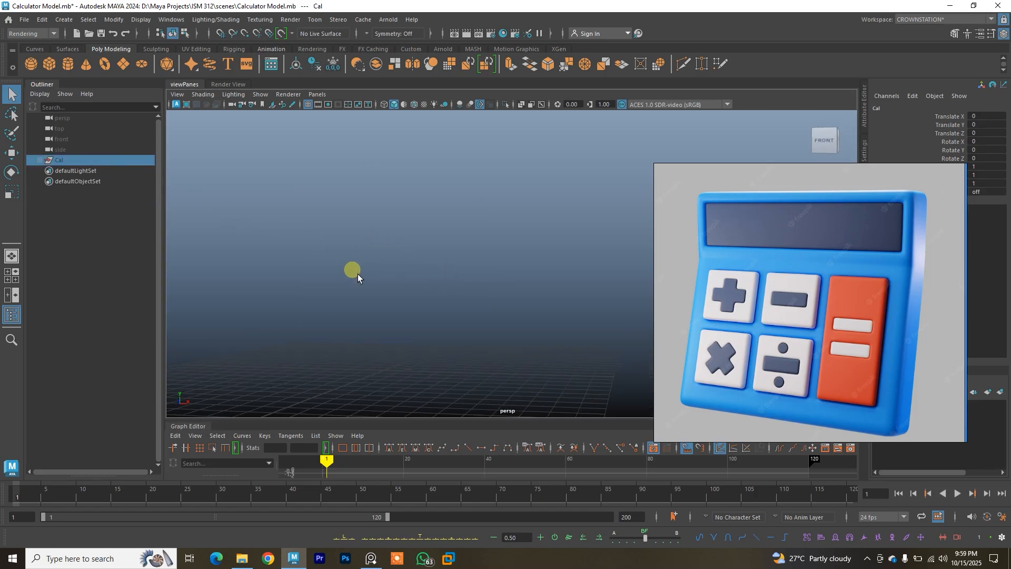
{"action": "left_click_drag", "start_coordinate": [496, 186], "coordinate": [492, 207], "text": "alt"}
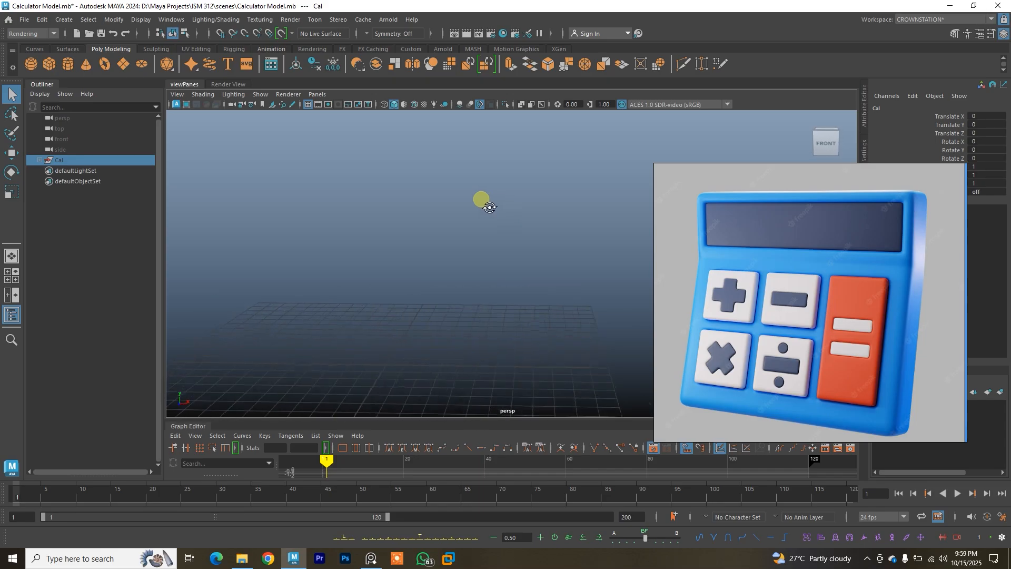
{"action": "middle_click_drag", "start_coordinate": [442, 217], "coordinate": [506, 209], "text": "alt"}
{"action": "right_click_drag", "start_coordinate": [506, 209], "coordinate": [451, 211], "text": "alt"}
{"action": "left_click_drag", "start_coordinate": [451, 212], "coordinate": [470, 213], "text": "alt"}
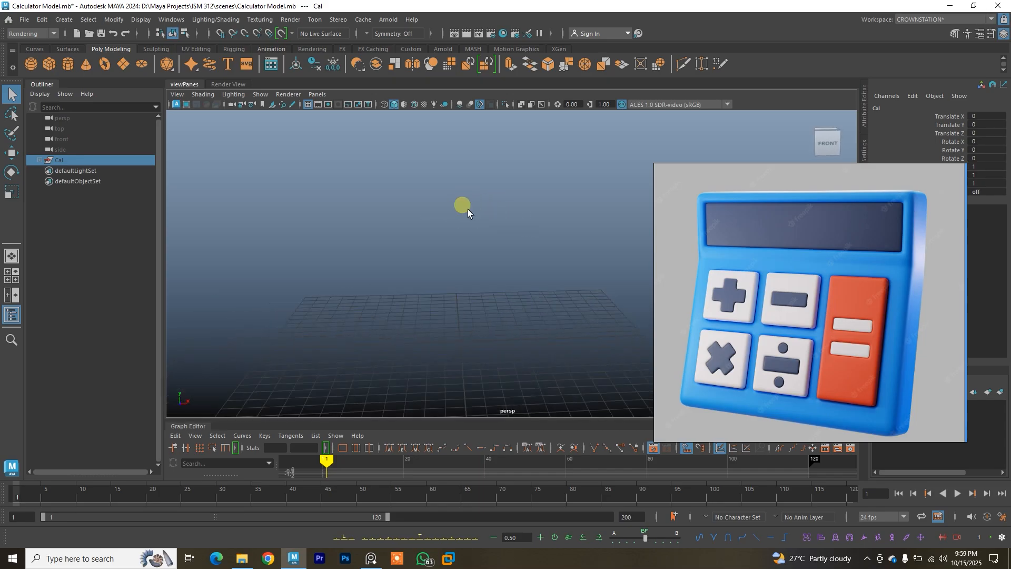
{"action": "middle_click_drag", "start_coordinate": [474, 202], "coordinate": [478, 193], "text": "alt"}
{"action": "mouse_move", "coordinate": [487, 214]}
{"action": "left_mouse_down", "text": "alt"}
{"action": "mouse_move", "coordinate": [473, 229]}
{"action": "mouse_move", "coordinate": [478, 212]}
{"action": "mouse_move", "coordinate": [478, 225]}
{"action": "mouse_move", "coordinate": [467, 218]}
{"action": "mouse_move", "coordinate": [485, 219]}
{"action": "mouse_move", "coordinate": [475, 223]}
{"action": "left_mouse_up", "text": "alt"}
{"action": "mouse_move", "coordinate": [476, 223]}
{"action": "middle_mouse_down", "text": "alt"}
{"action": "mouse_move", "coordinate": [487, 228]}
{"action": "mouse_move", "coordinate": [462, 218]}
{"action": "middle_mouse_up", "text": "alt"}
{"action": "left_click_drag", "start_coordinate": [461, 219], "coordinate": [467, 220], "text": "alt"}
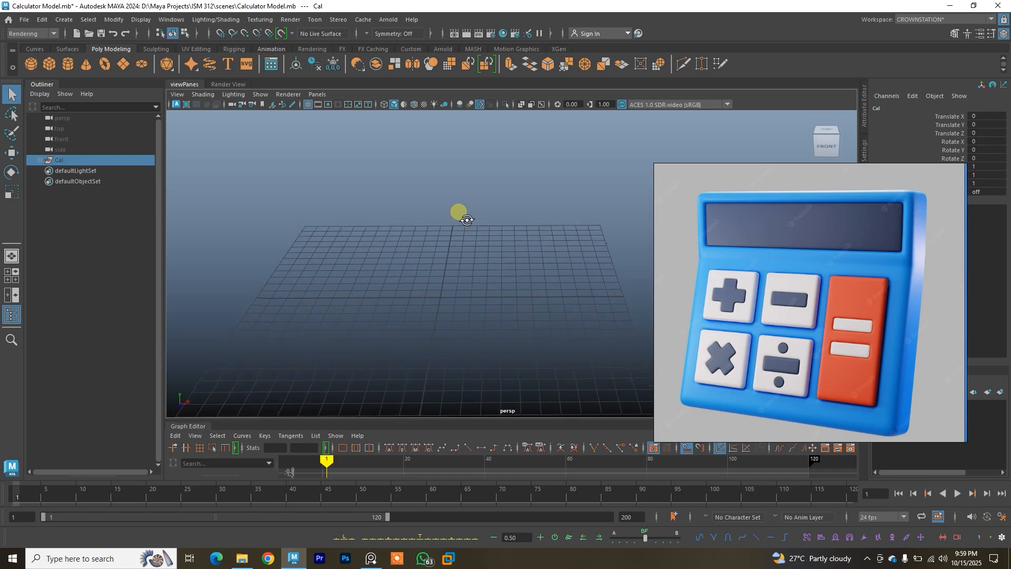
{"action": "left_click", "coordinate": [644, 106]}
{"action": "left_click", "coordinate": [643, 125]}
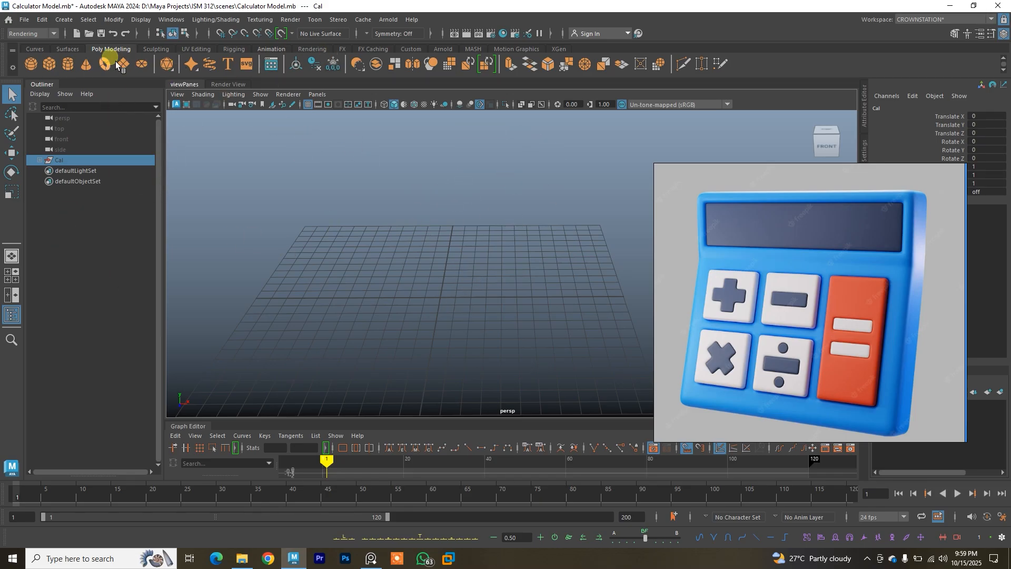
Create a polygon cube, scale it into a slab of about 4.62 × 4.62 × 0.86, and raise it to about 3.85 on Y.
{"action": "left_click", "coordinate": [49, 63]}
{"action": "left_click_drag", "start_coordinate": [464, 330], "coordinate": [447, 312], "text": "alt"}
{"action": "key", "text": "r"}
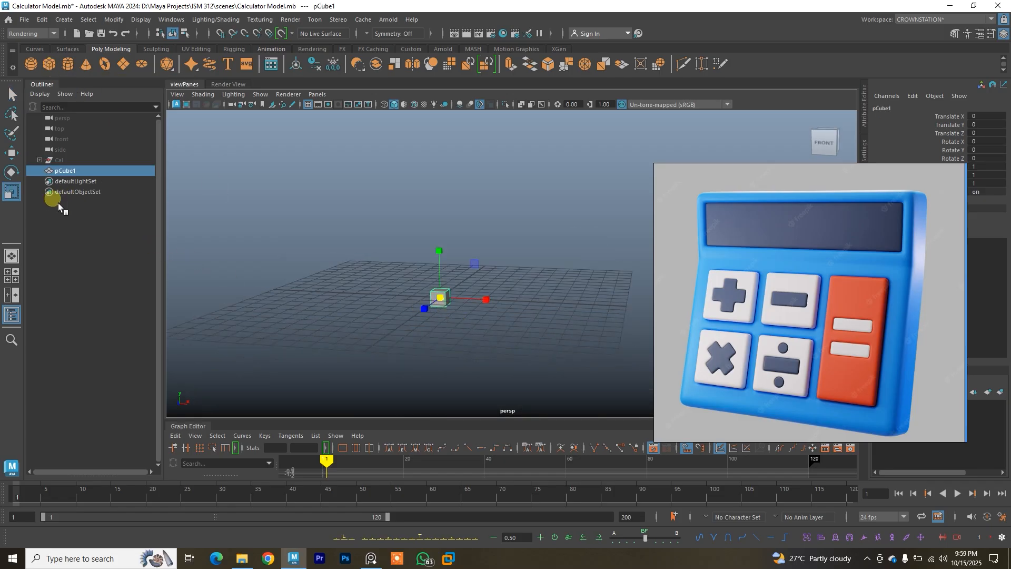
{"action": "left_click_drag", "start_coordinate": [479, 319], "coordinate": [497, 327]}
{"action": "key", "text": "w"}
{"action": "left_click_drag", "start_coordinate": [450, 265], "coordinate": [448, 206]}
{"action": "left_click_drag", "start_coordinate": [469, 243], "coordinate": [446, 245], "text": "alt"}
{"action": "key", "text": "r"}
{"action": "left_click_drag", "start_coordinate": [447, 245], "coordinate": [524, 249], "text": "alt"}
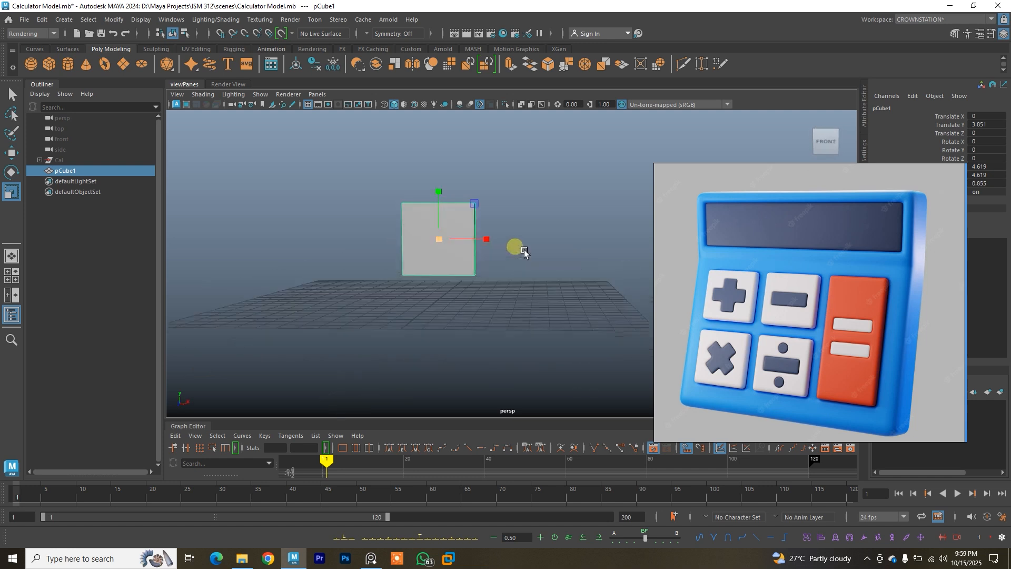
Enlarge the slab to a scale of about 6.17 × 5.96 × 0.92 and lower it to about 3.45 on Y.
{"action": "left_click_drag", "start_coordinate": [446, 244], "coordinate": [470, 260]}
{"action": "left_click_drag", "start_coordinate": [451, 260], "coordinate": [508, 250], "text": "alt"}
{"action": "key", "text": "w"}
{"action": "key", "text": "r"}
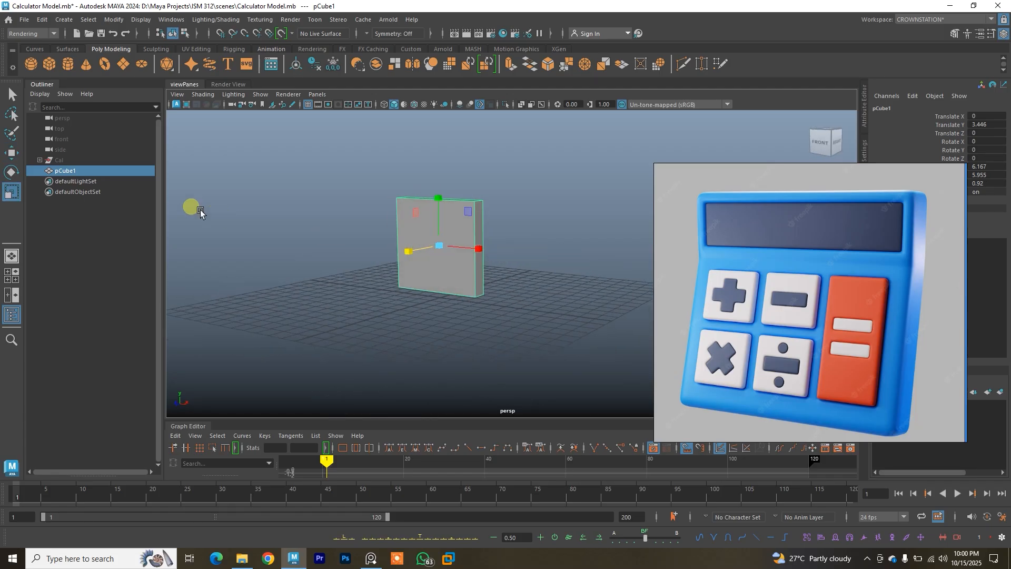
Show the hidden Cal group again.
{"action": "left_click", "coordinate": [99, 163]}
{"action": "key", "text": "shift+h"}
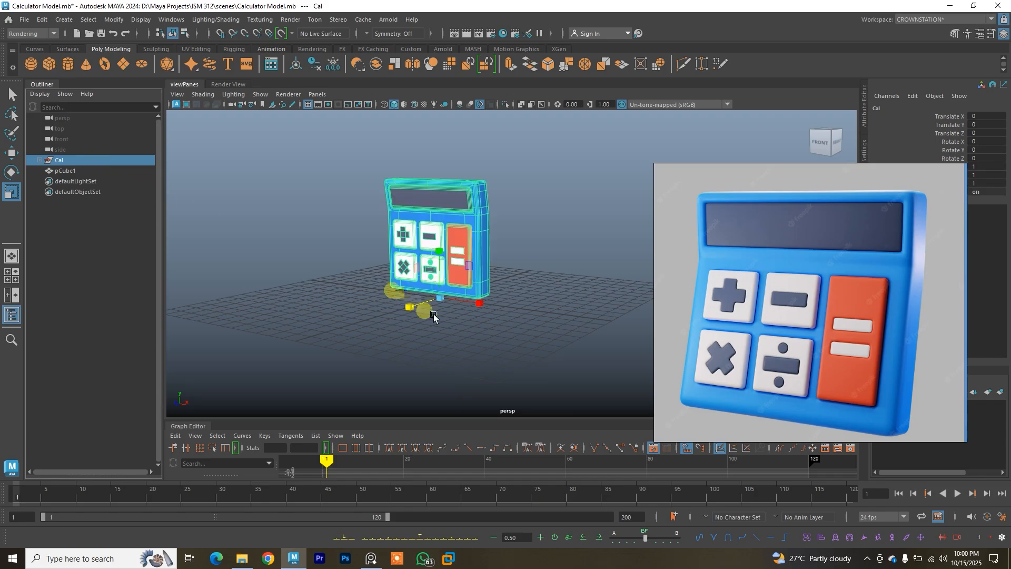
{"action": "left_click", "coordinate": [100, 171]}
{"action": "key", "text": "w"}
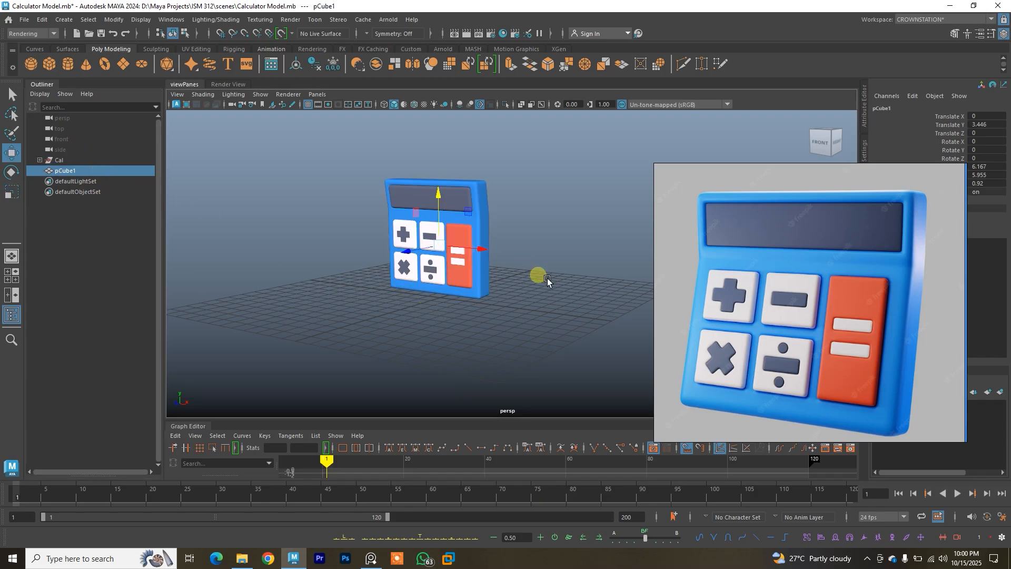
{"action": "left_click_drag", "start_coordinate": [491, 253], "coordinate": [489, 252]}
{"action": "key", "text": "ctrl+z"}
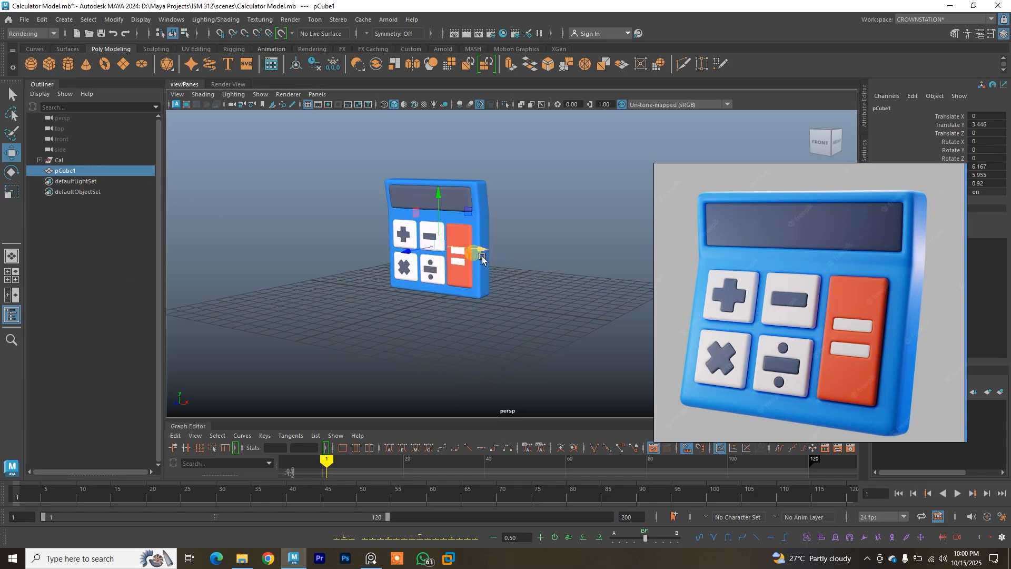
Move the Cal group to about -8.18 on X so it stands beside the new cube.
{"action": "left_click", "coordinate": [66, 160]}
{"action": "left_click_drag", "start_coordinate": [479, 289], "coordinate": [445, 263]}
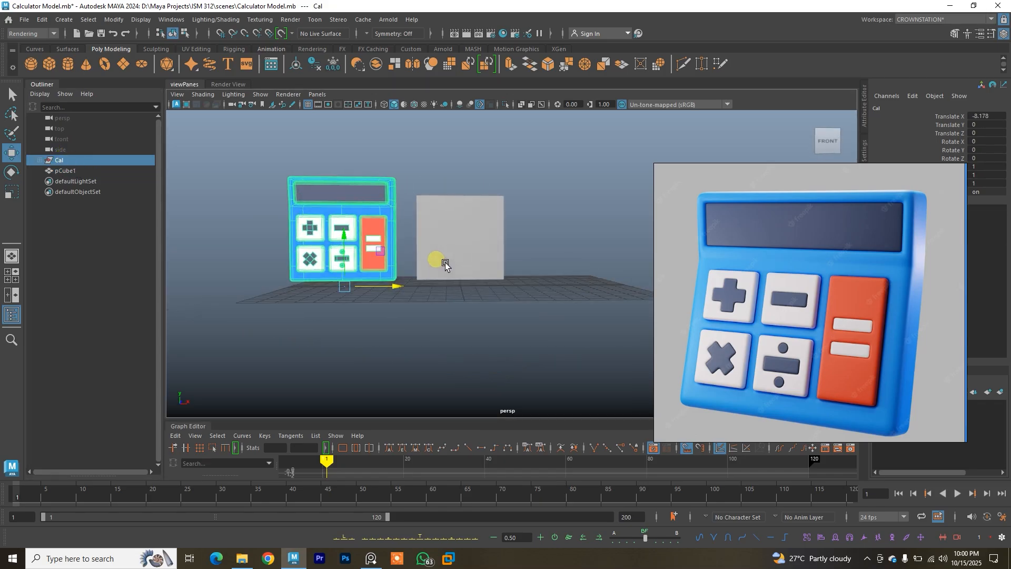
Enlarge pCube1 to a scale of about 7.35 × 7.10 × 1.10 and raise it to about 4.01 on Y.
{"action": "left_click", "coordinate": [450, 253]}
{"action": "key", "text": "r"}
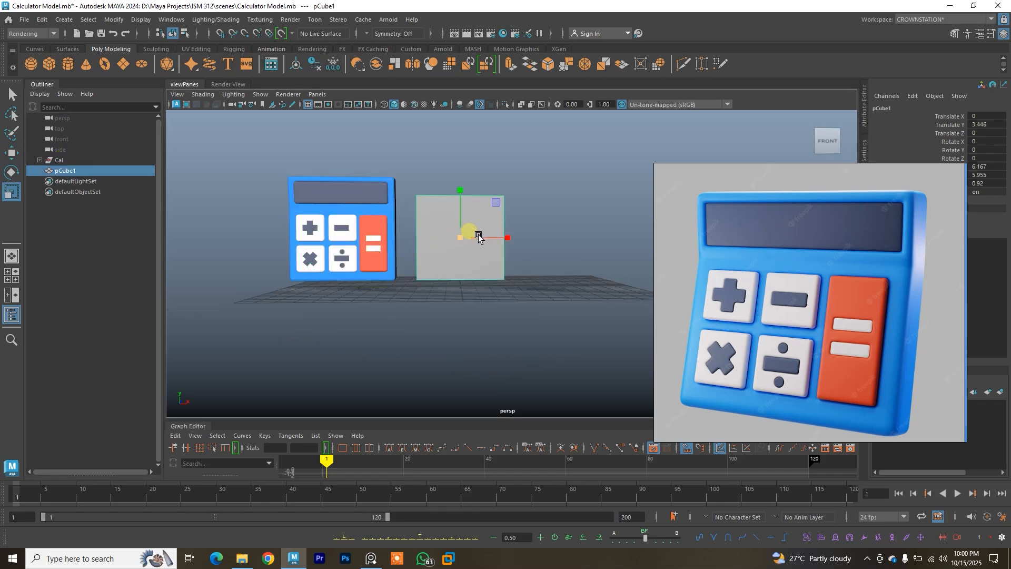
{"action": "left_click_drag", "start_coordinate": [462, 237], "coordinate": [339, 234]}
{"action": "key", "text": "w"}
Hide the Cal group so only the new cube is shown.
{"action": "left_click", "coordinate": [105, 160]}
{"action": "key", "text": "ctrl+h"}
{"action": "left_click_drag", "start_coordinate": [428, 270], "coordinate": [500, 262], "text": "alt"}
Rename the cube pCube1 as Cal_Body.
{"action": "left_click", "coordinate": [479, 249]}
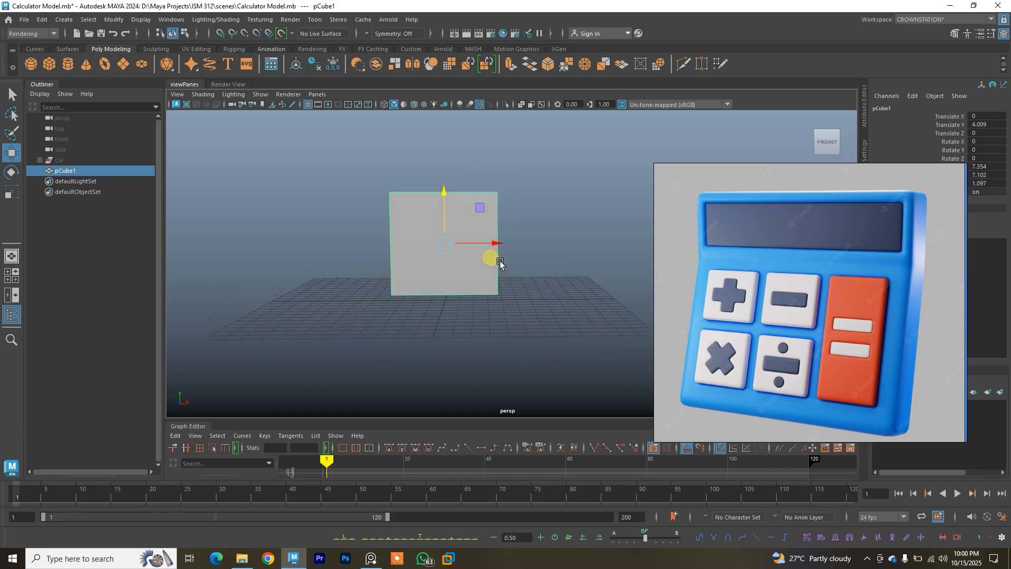
{"action": "double_click", "coordinate": [94, 172]}
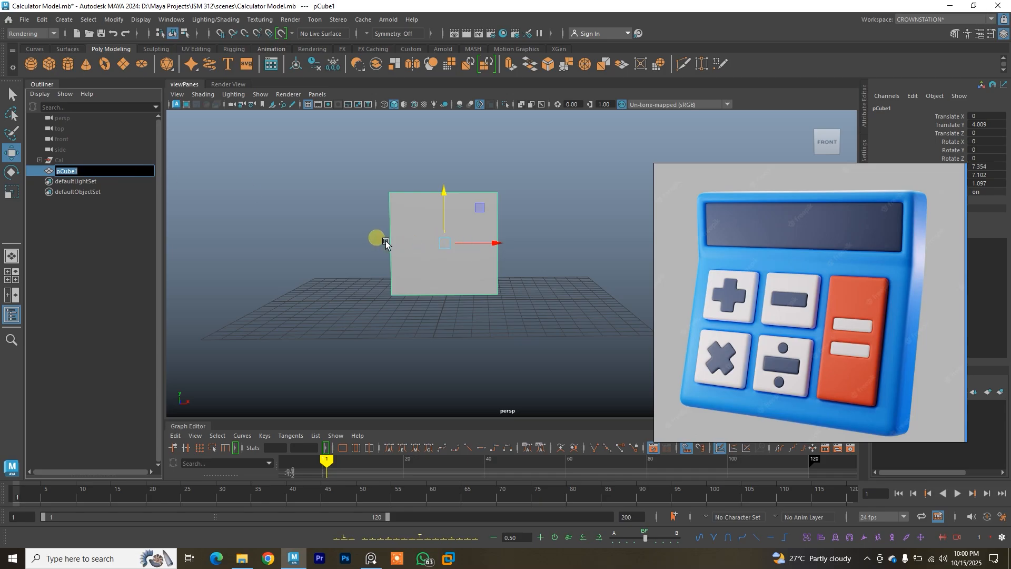
{"action": "key", "text": "Caps_Lock"}
{"action": "type", "text": "Cal_"}
{"action": "key", "text": "Caps_Lock"}
{"action": "type", "text": "Body"}
{"action": "key", "text": "Return"}
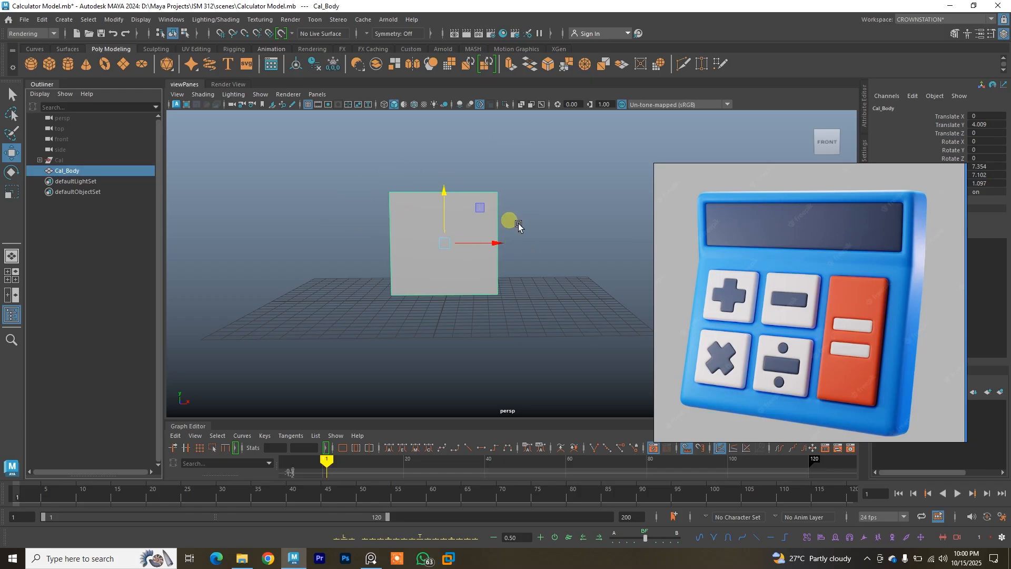
{"action": "left_click_drag", "start_coordinate": [512, 191], "coordinate": [470, 217], "text": "alt"}
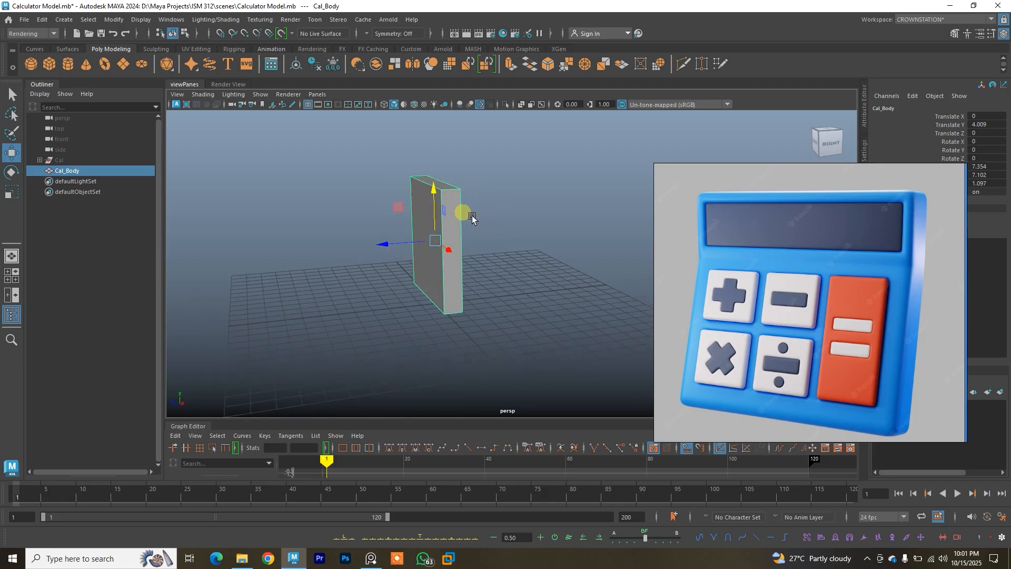
{"action": "left_click", "coordinate": [867, 560]}
{"action": "left_click", "coordinate": [860, 558]}
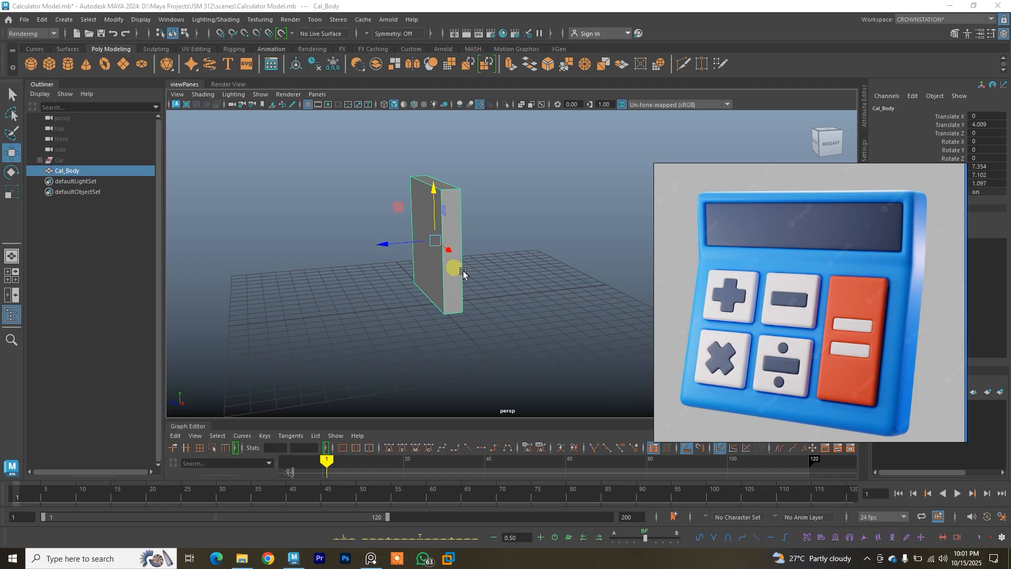
{"action": "left_click_drag", "start_coordinate": [425, 247], "coordinate": [463, 252], "text": "alt"}
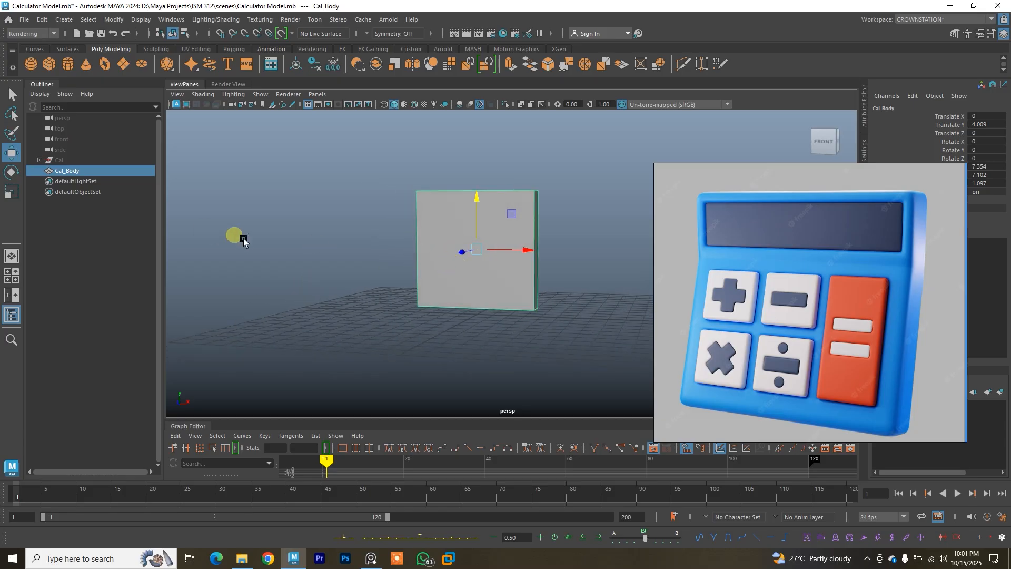
Change to a two-view layout with front and perspective side by side, and display the front view shaded.
{"action": "left_click", "coordinate": [16, 299]}
{"action": "scroll", "coordinate": [304, 264], "scroll_direction": "down", "scroll_amount": 2}
{"action": "mouse_move", "coordinate": [337, 251]}
{"action": "middle_mouse_down", "text": "alt"}
{"action": "mouse_move", "coordinate": [326, 260]}
{"action": "mouse_move", "coordinate": [347, 254]}
{"action": "mouse_move", "coordinate": [341, 262]}
{"action": "middle_mouse_up", "text": "alt"}
{"action": "scroll", "coordinate": [334, 271], "scroll_direction": "up", "scroll_amount": 1}
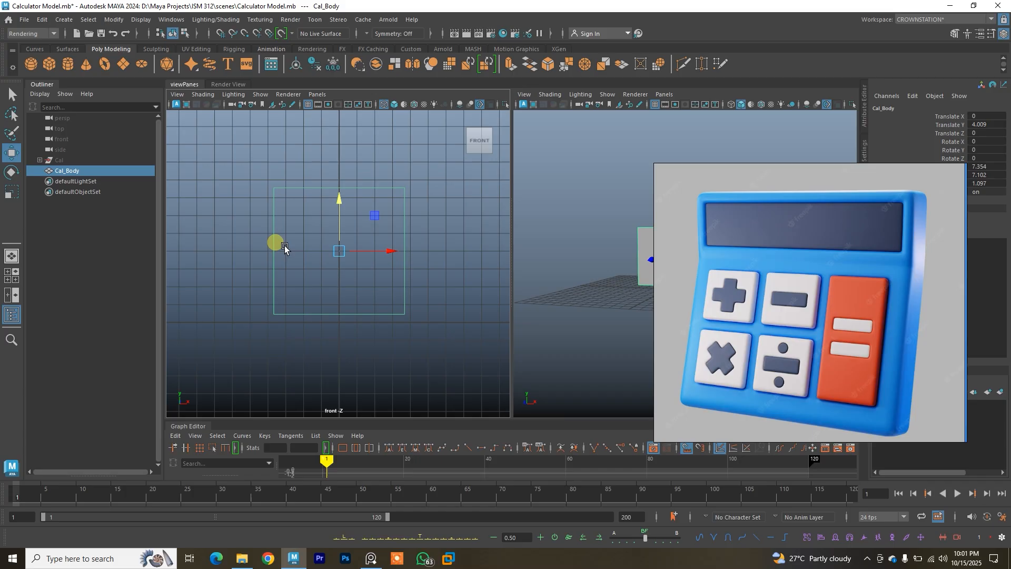
{"action": "left_click", "coordinate": [399, 106]}
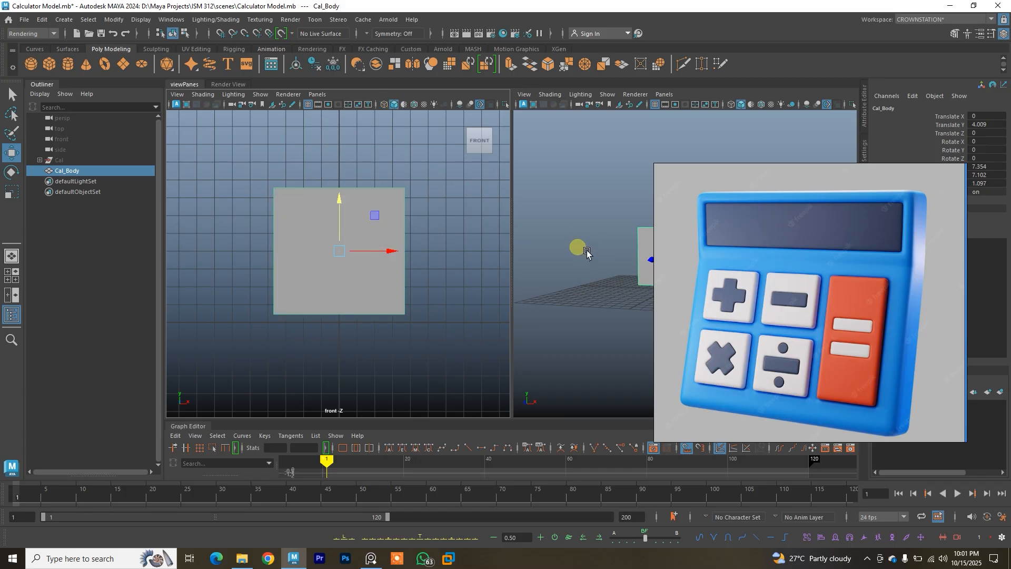
Toggle the front view between wireframe and shaded display.
{"action": "left_click_drag", "start_coordinate": [730, 257], "coordinate": [557, 244], "text": "alt"}
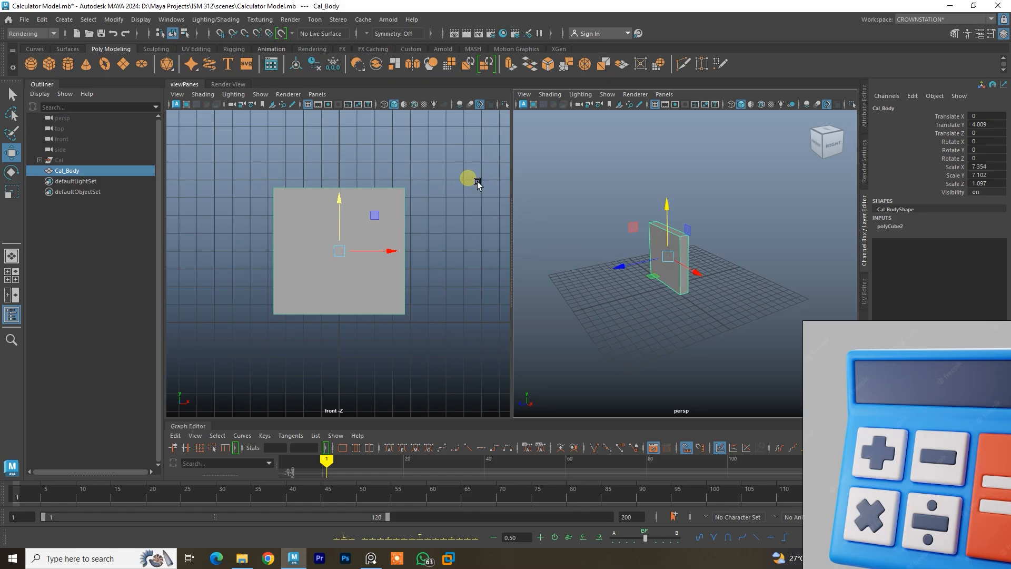
{"action": "left_click", "coordinate": [409, 110]}
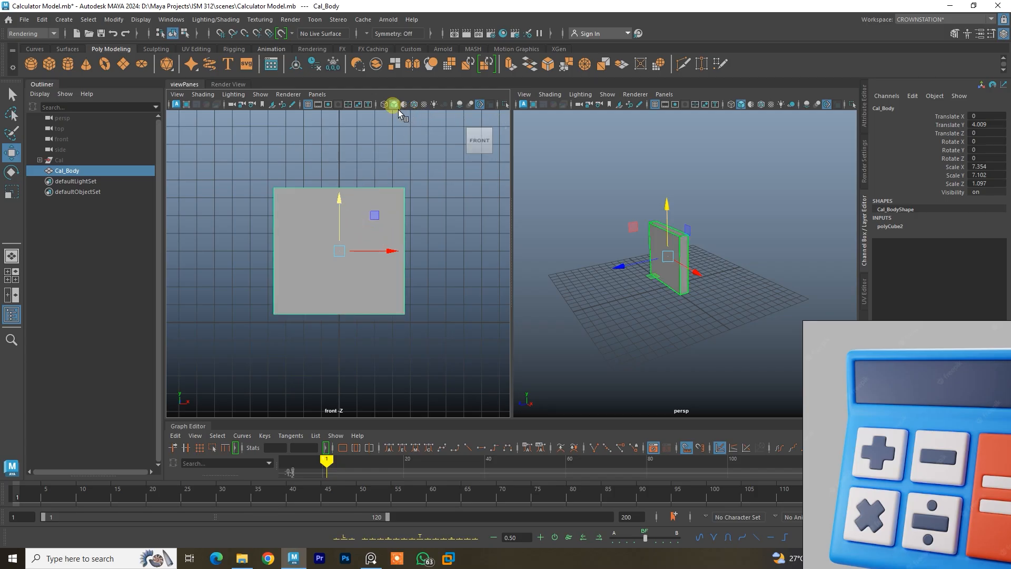
{"action": "left_click", "coordinate": [384, 105]}
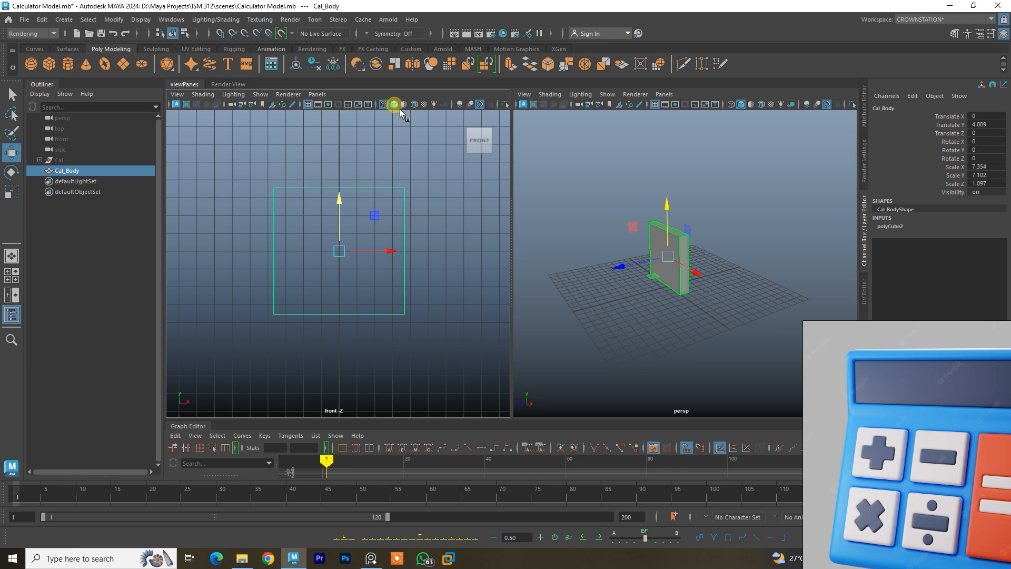
{"action": "left_click", "coordinate": [395, 105]}
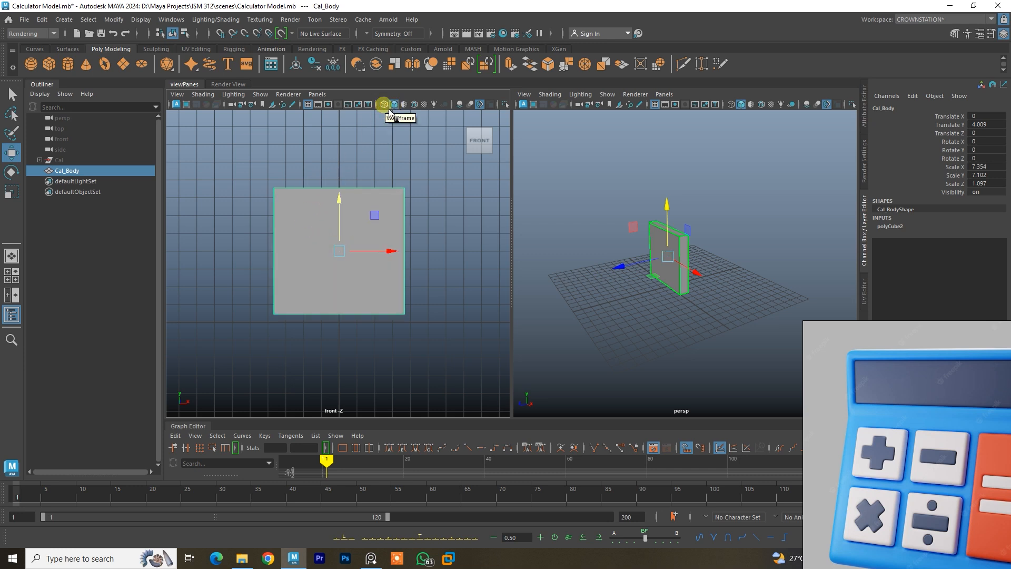
{"action": "key", "text": "4"}
{"action": "key", "text": "5"}
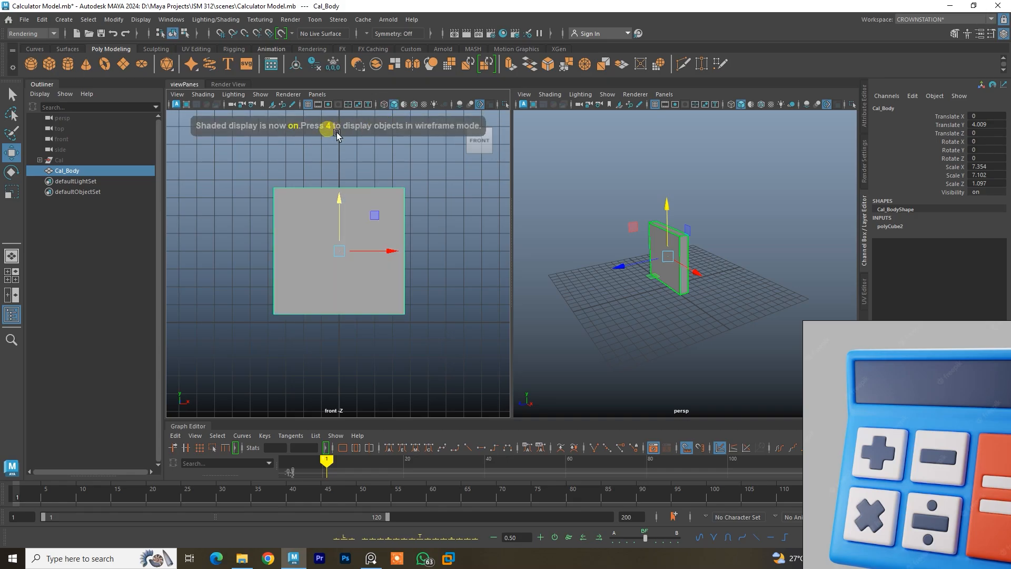
Reposition the PureRef reference image so the whole calculator picture fits on the screen.
{"action": "scroll", "coordinate": [388, 226], "scroll_direction": "up", "scroll_amount": 2}
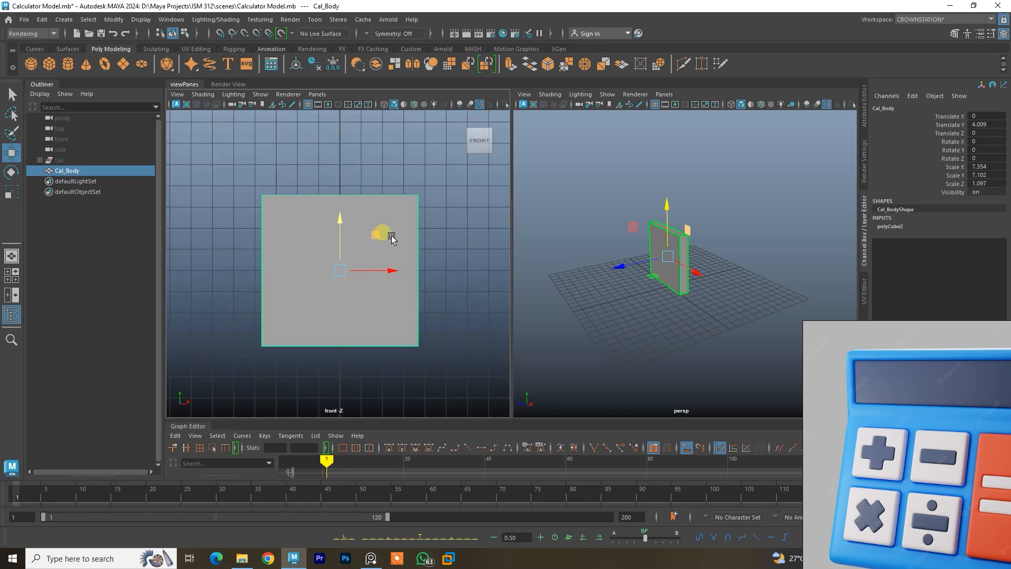
{"action": "left_click_drag", "start_coordinate": [379, 220], "coordinate": [469, 229], "text": "alt"}
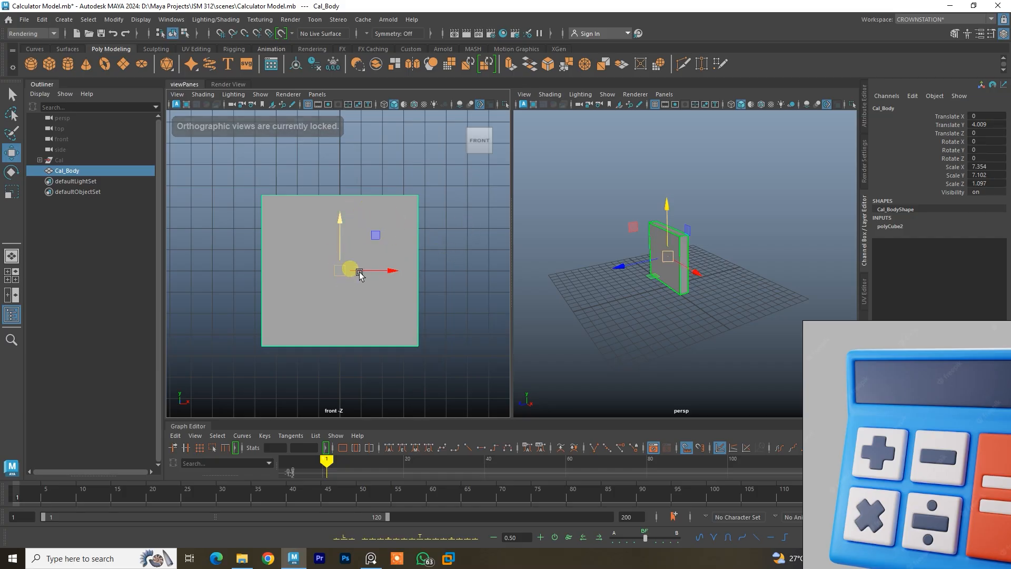
{"action": "right_click_drag", "start_coordinate": [838, 400], "coordinate": [751, 350]}
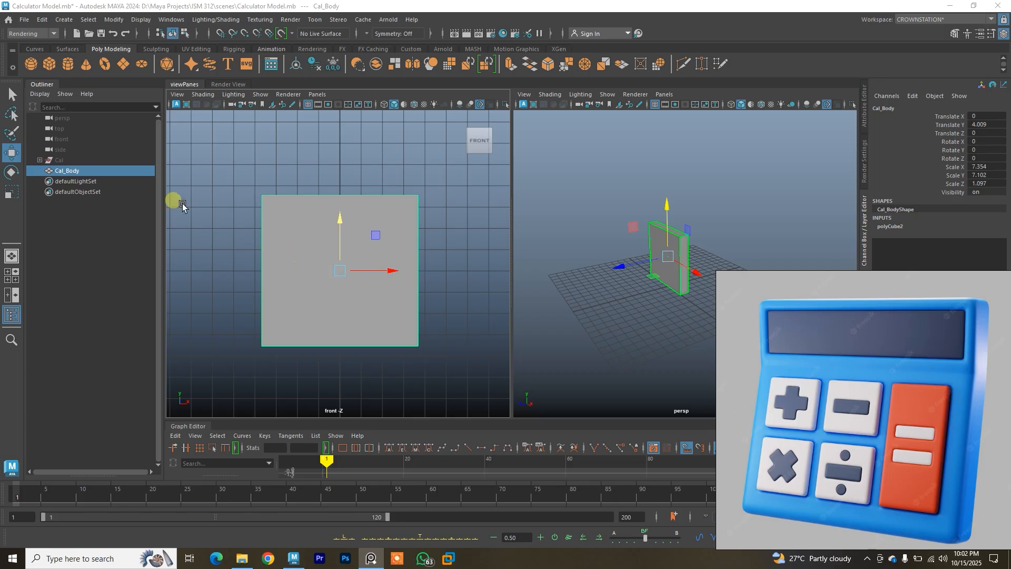
Duplicate Cal_Body and rename the copy as Button_1.
{"action": "left_click", "coordinate": [83, 169]}
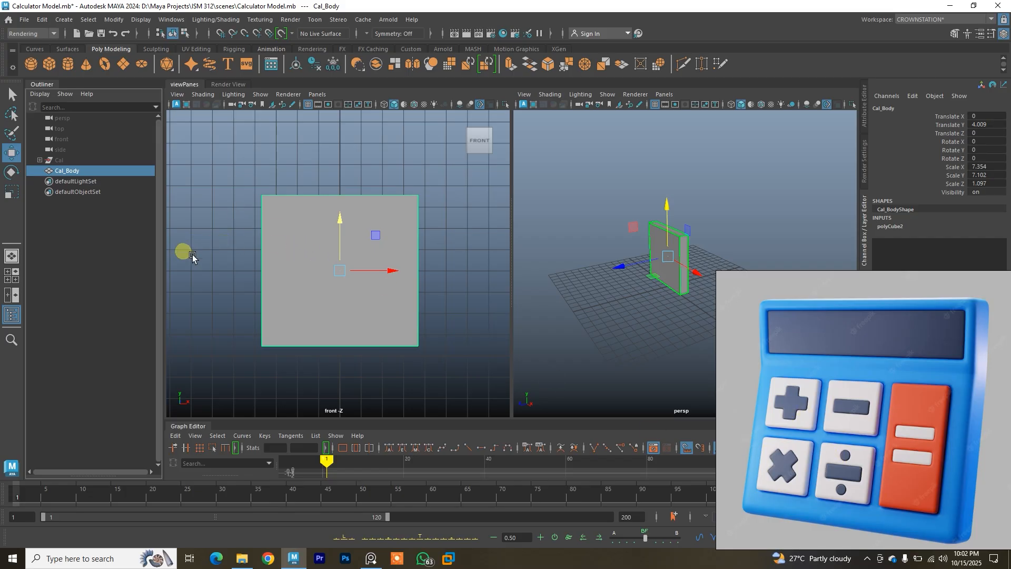
{"action": "left_click", "coordinate": [41, 20]}
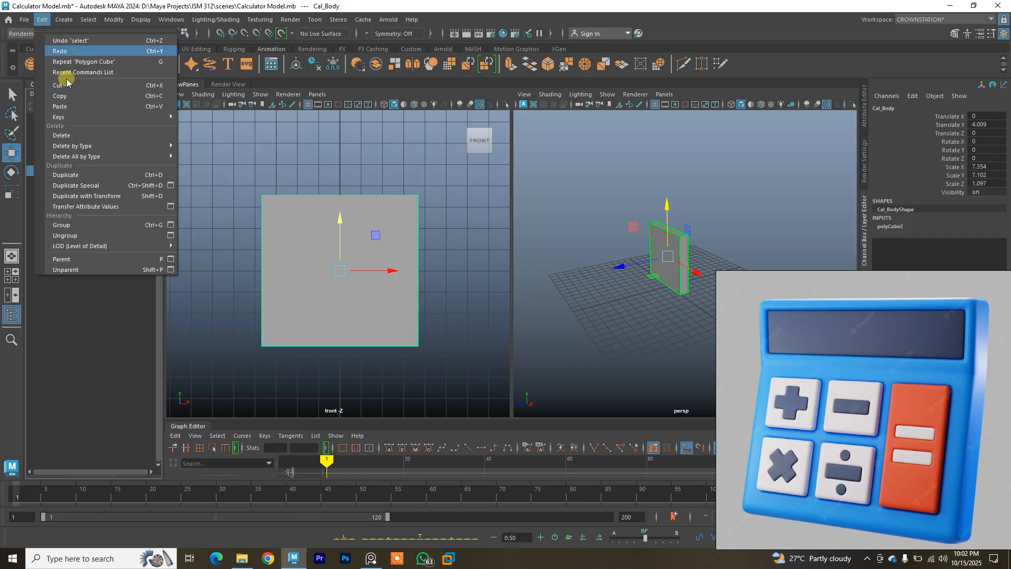
{"action": "left_click", "coordinate": [77, 177]}
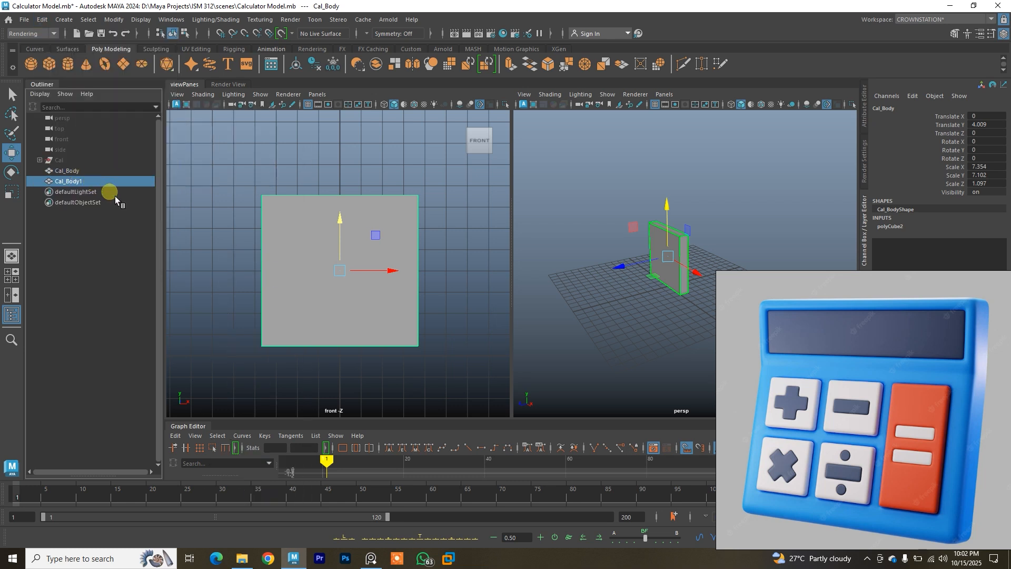
{"action": "double_click", "coordinate": [87, 182]}
{"action": "key", "text": "Caps_Lock"}
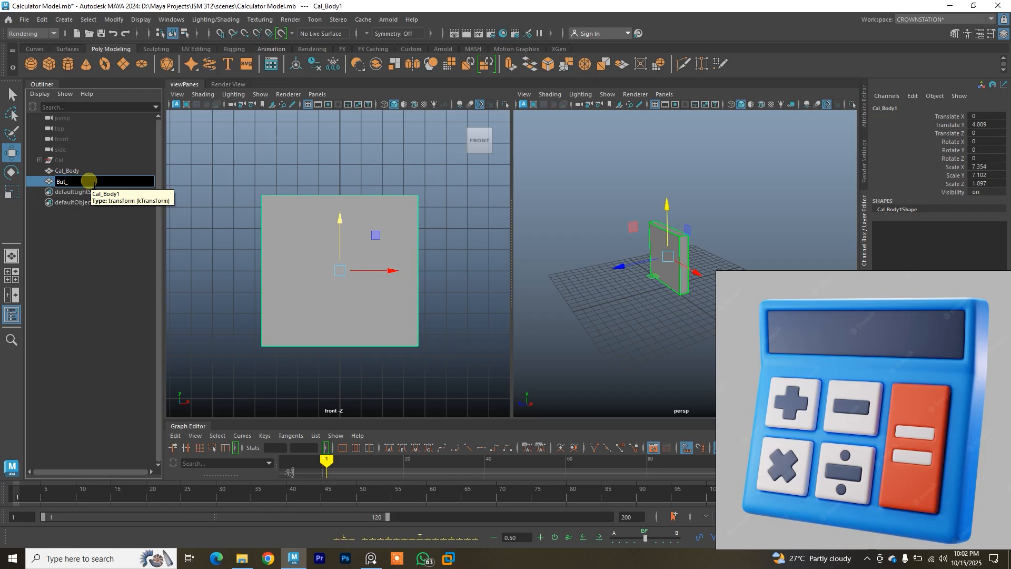
{"action": "key", "text": "Return"}
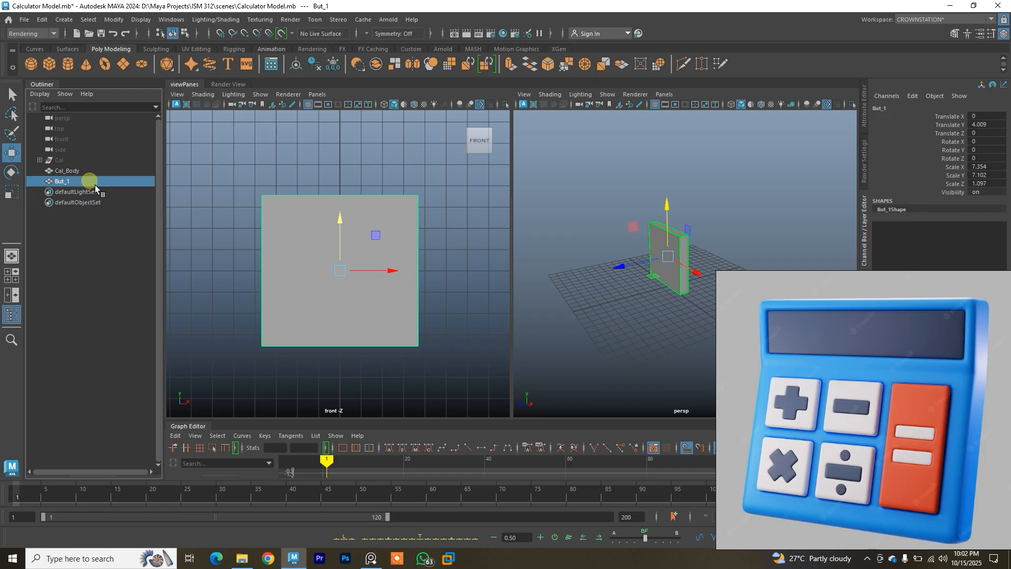
{"action": "double_click", "coordinate": [62, 181]}
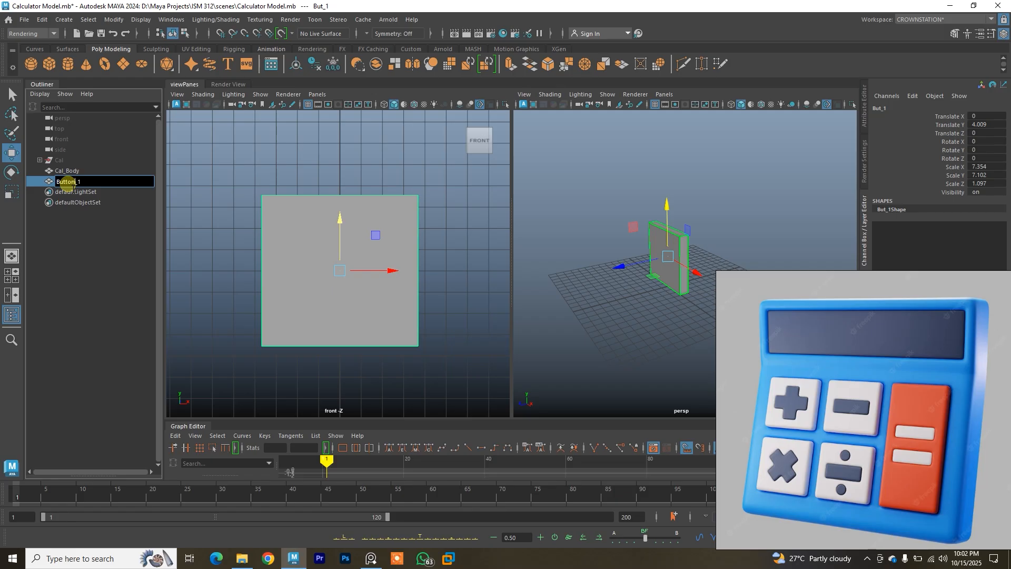
{"action": "key", "text": "Return"}
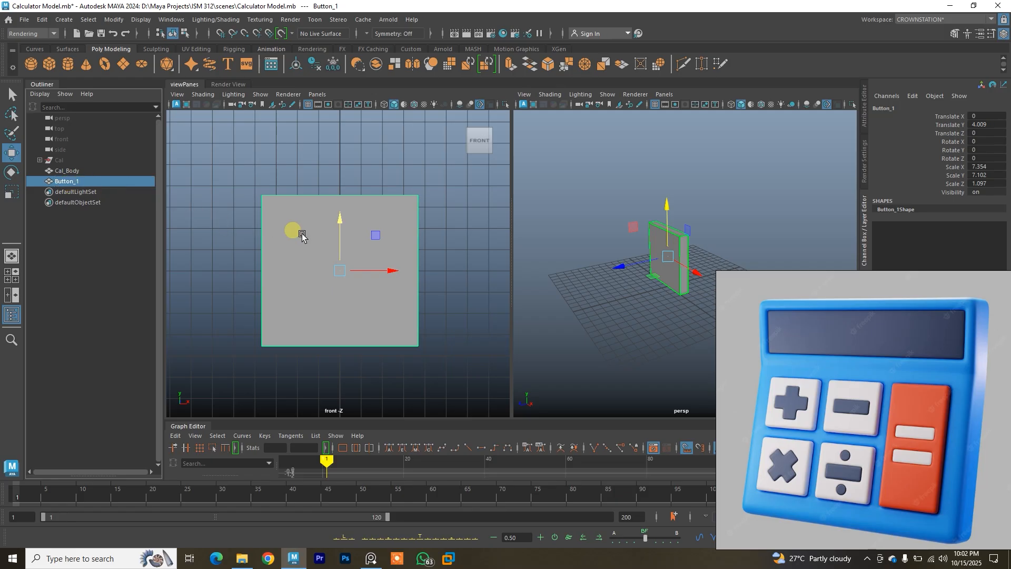
Shrink Button_1 to a scale of about 1.93 × 1.87 × 0.29 and place it at about X -2.21, Y 4.08, Z 1.07.
{"action": "mouse_move", "coordinate": [617, 251]}
{"action": "left_mouse_down", "text": "alt"}
{"action": "mouse_move", "coordinate": [615, 271]}
{"action": "mouse_move", "coordinate": [631, 268]}
{"action": "mouse_move", "coordinate": [609, 260]}
{"action": "left_mouse_up", "text": "alt"}
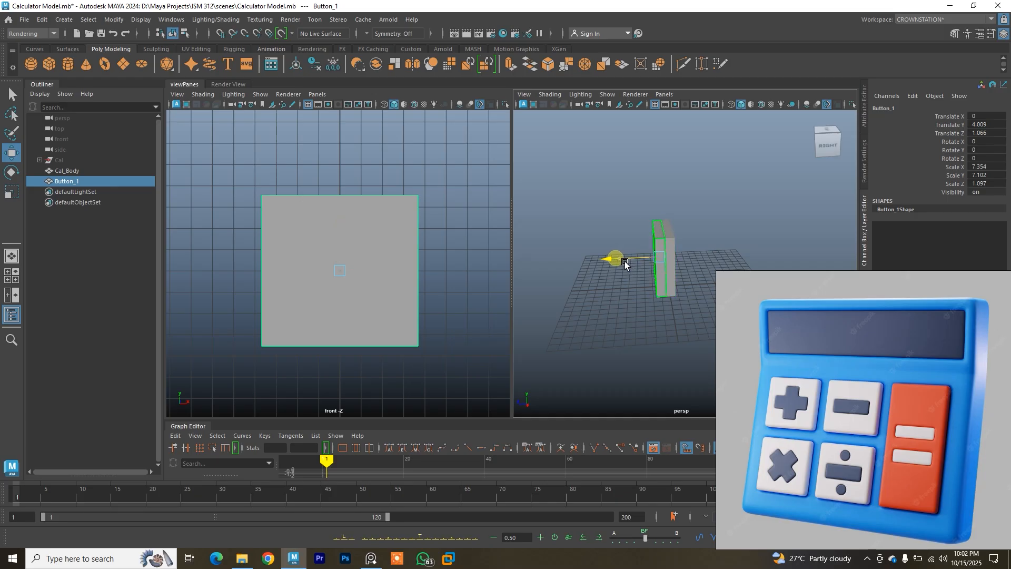
{"action": "key", "text": "r"}
{"action": "left_click_drag", "start_coordinate": [351, 275], "coordinate": [302, 243]}
{"action": "key", "text": "w"}
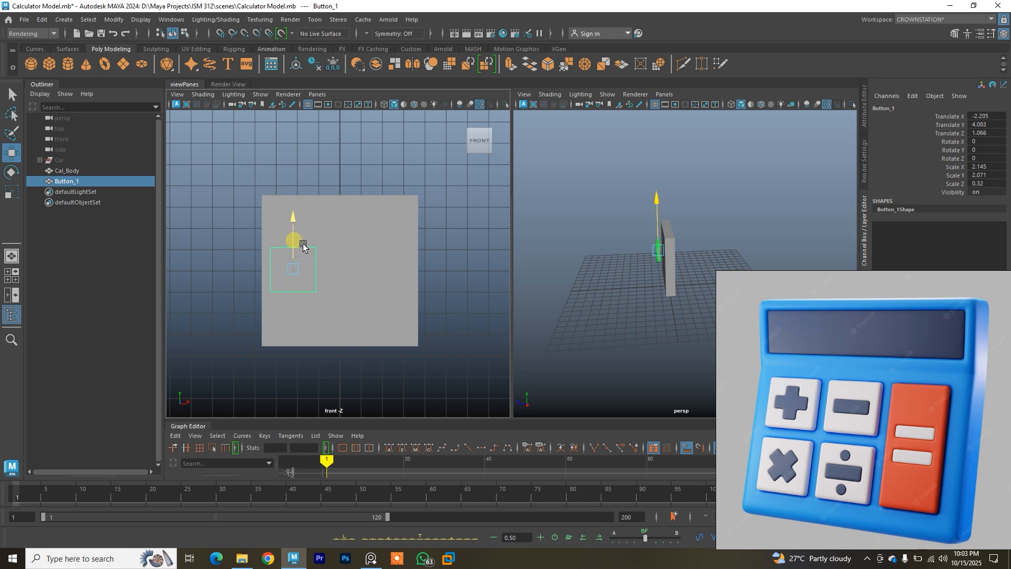
{"action": "key", "text": "r"}
{"action": "left_click_drag", "start_coordinate": [298, 283], "coordinate": [298, 254]}
{"action": "key", "text": "w"}
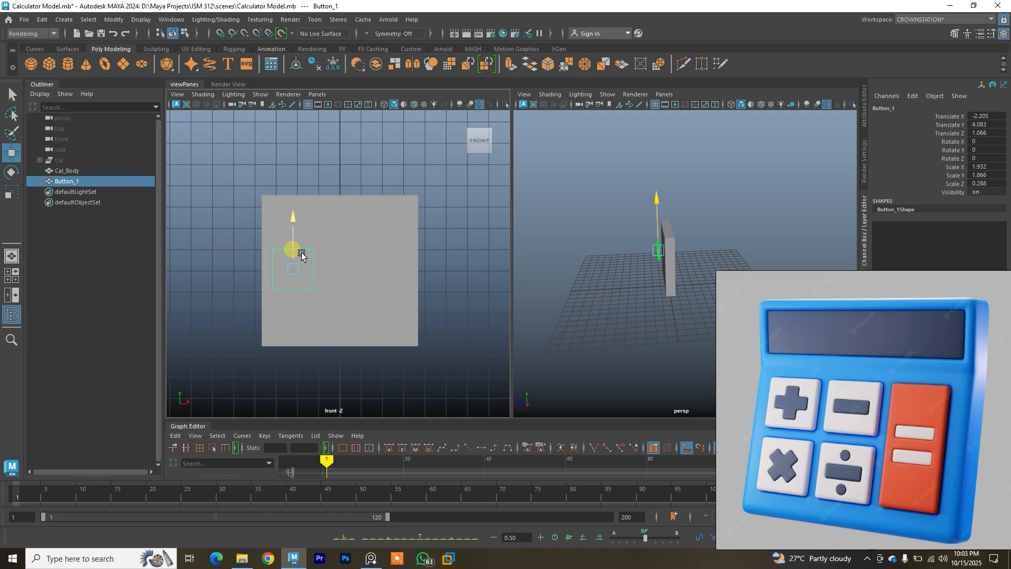
Move Button_1 back against the body's front face to about X -2.33, Y 4.11, Z 0.55.
{"action": "left_click_drag", "start_coordinate": [621, 266], "coordinate": [679, 239], "text": "alt"}
{"action": "left_click_drag", "start_coordinate": [650, 171], "coordinate": [651, 147], "text": "alt"}
{"action": "scroll", "coordinate": [676, 217], "scroll_direction": "up", "scroll_amount": 2}
{"action": "scroll", "coordinate": [676, 216], "scroll_direction": "up", "scroll_amount": 1}
{"action": "left_click_drag", "start_coordinate": [645, 212], "coordinate": [614, 191], "text": "alt"}
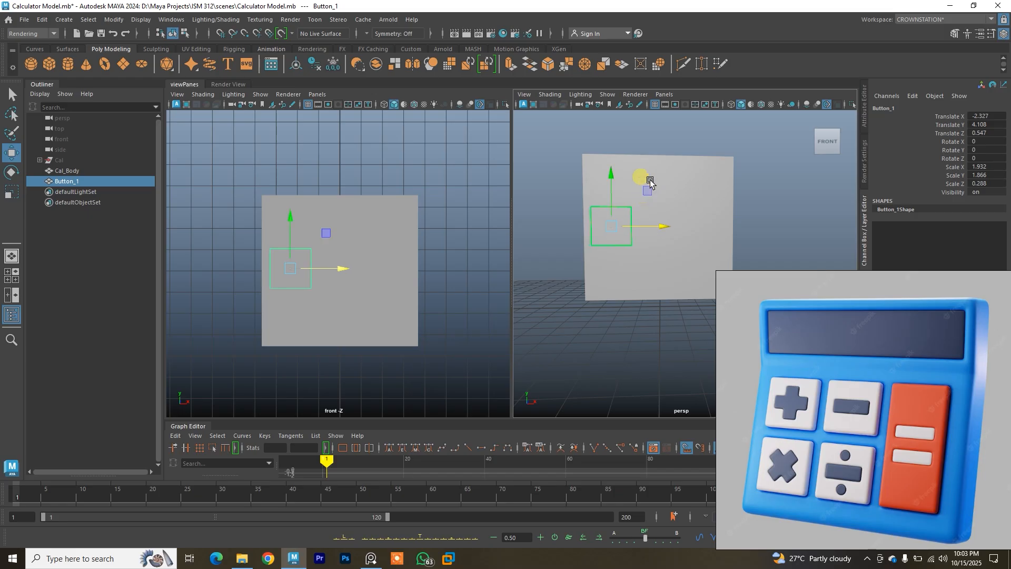
Set the front view to wireframe and scale Cal_Body to about 8.09 on X and 7.34 on Y.
{"action": "left_click", "coordinate": [309, 304]}
{"action": "key", "text": "r"}
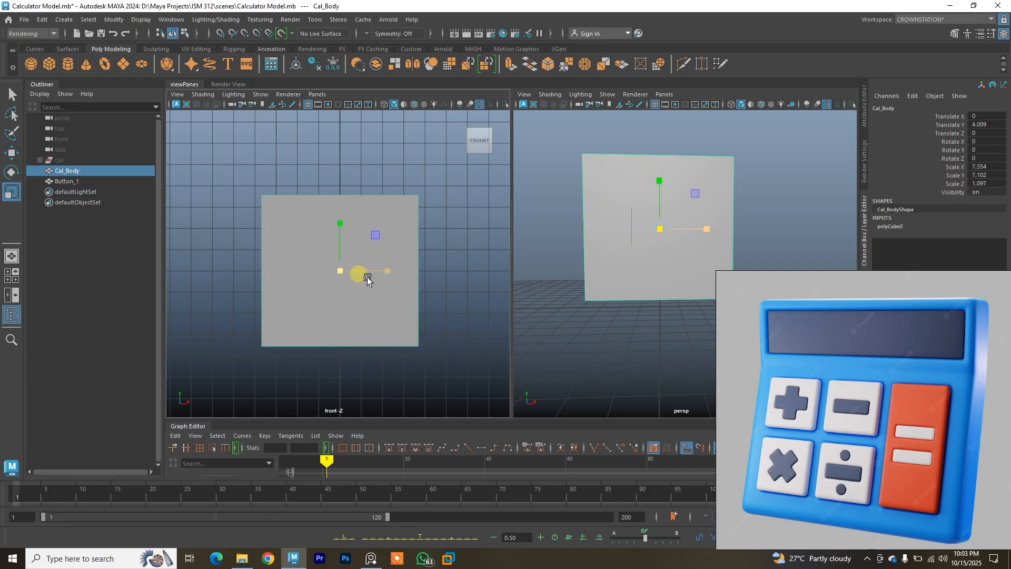
{"action": "key", "text": "4"}
{"action": "left_click_drag", "start_coordinate": [368, 276], "coordinate": [349, 242]}
{"action": "key", "text": "w"}
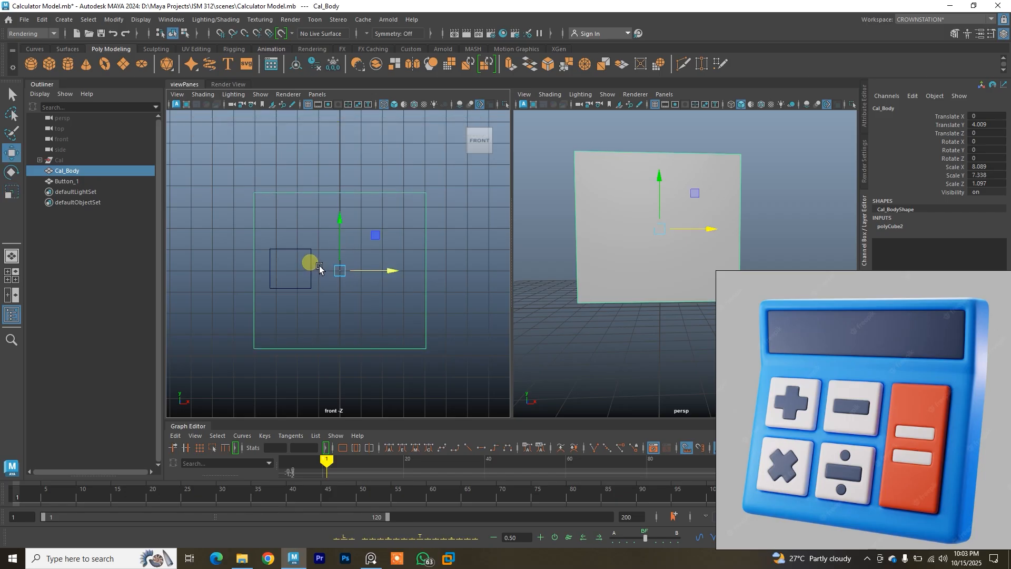
Enlarge Button_1 to a scale of about 2.11 × 2.04 × 0.32 and move it to about X -2.43, Y 4.01.
{"action": "left_click", "coordinate": [319, 275]}
{"action": "left_click_drag", "start_coordinate": [334, 273], "coordinate": [296, 252]}
{"action": "key", "text": "r"}
{"action": "key", "text": "w"}
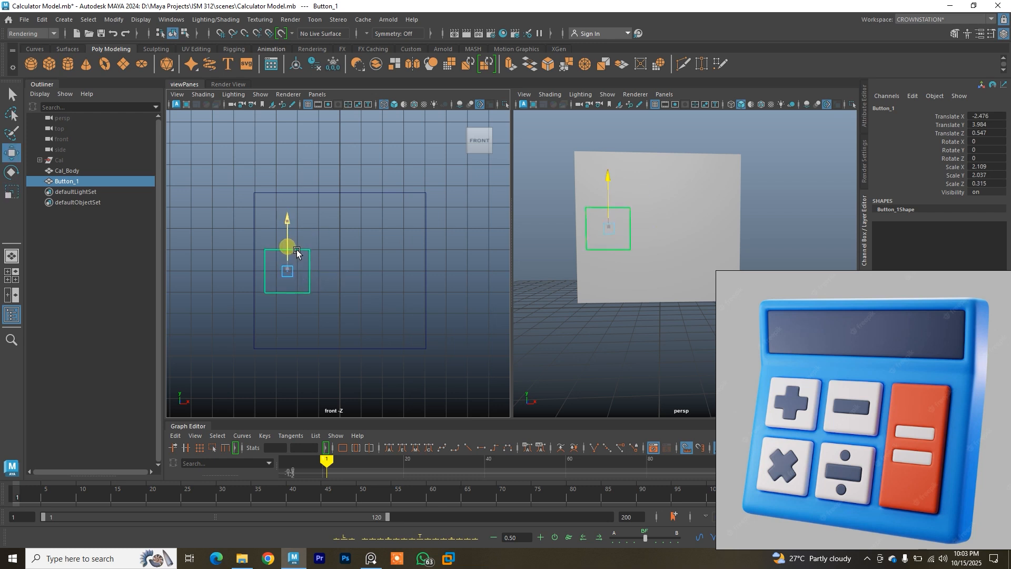
{"action": "left_click_drag", "start_coordinate": [295, 249], "coordinate": [295, 248]}
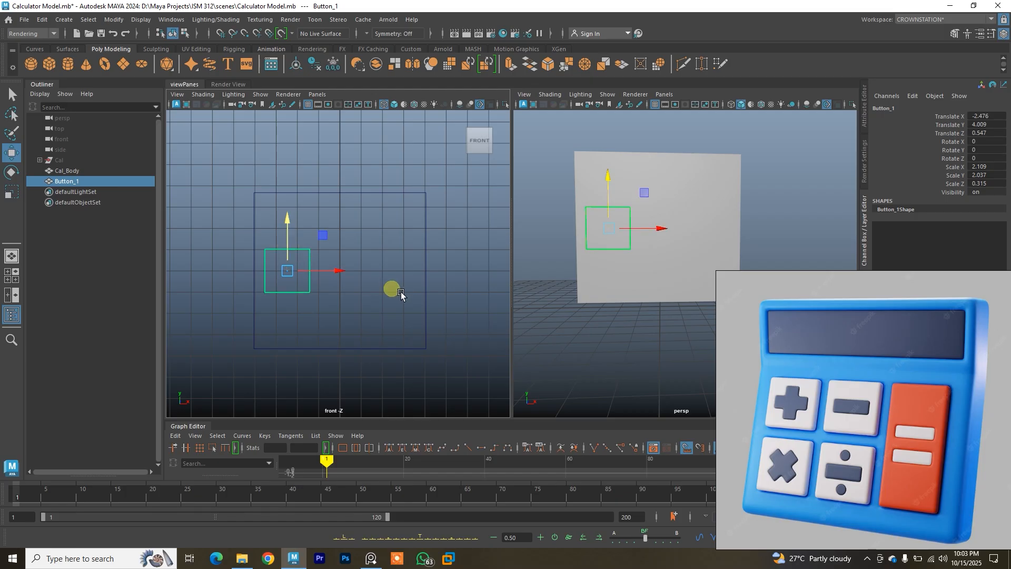
{"action": "left_click_drag", "start_coordinate": [346, 276], "coordinate": [347, 277]}
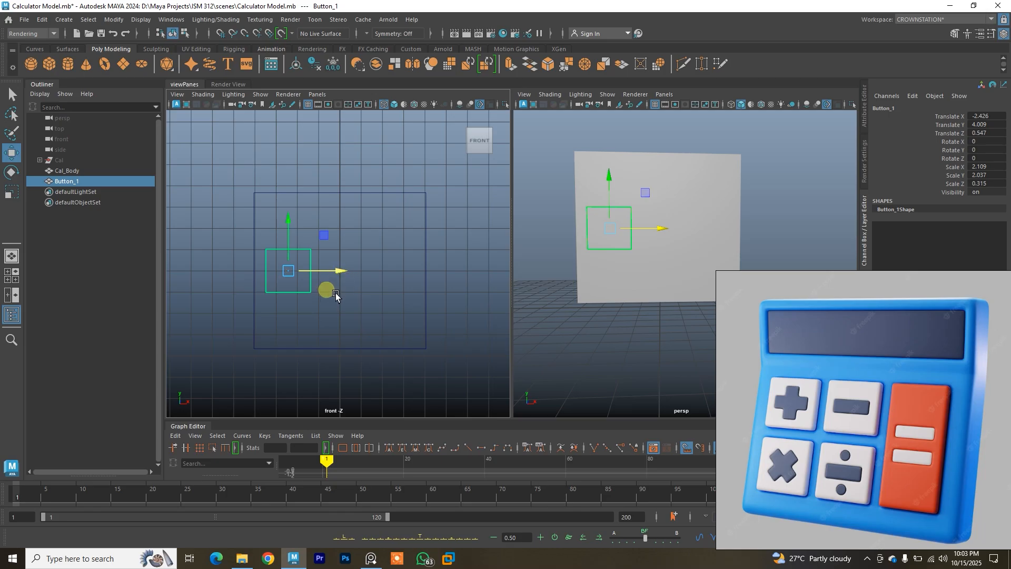
Duplicate Button_1 and rename the copy Button_5.
{"action": "left_click_drag", "start_coordinate": [632, 231], "coordinate": [722, 238], "text": "alt"}
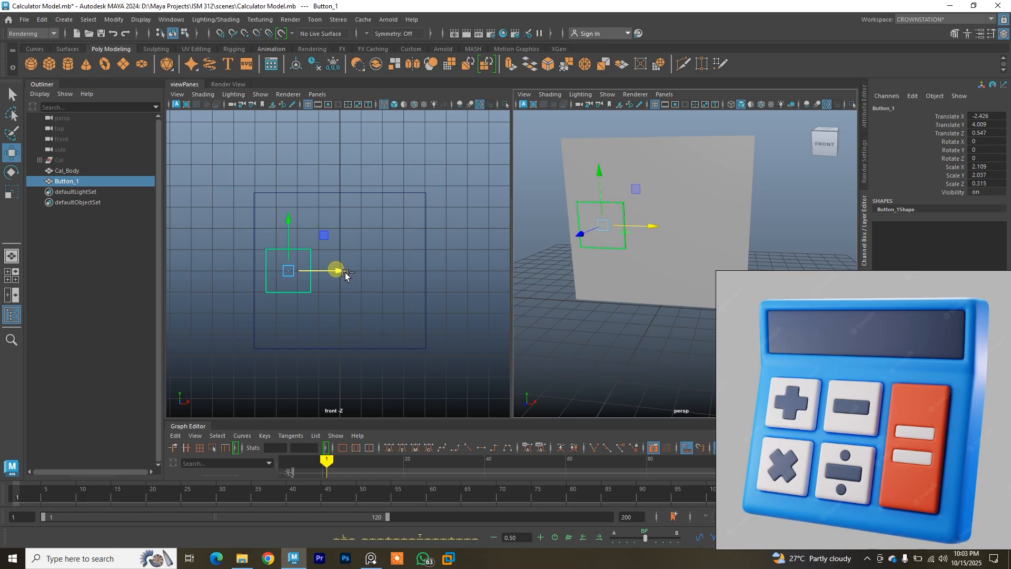
{"action": "key", "text": "ctrl+d"}
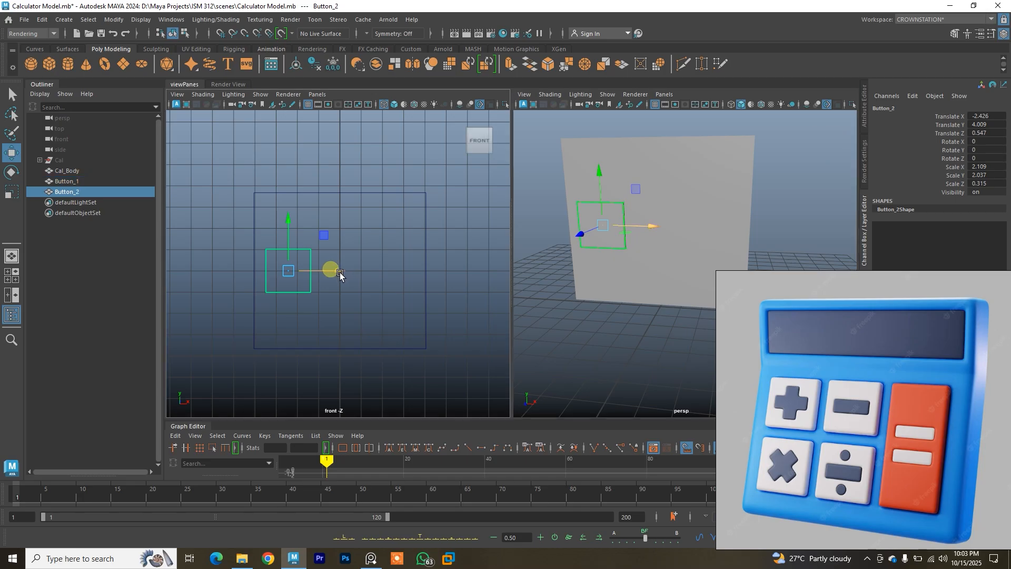
{"action": "double_click", "coordinate": [73, 193]}
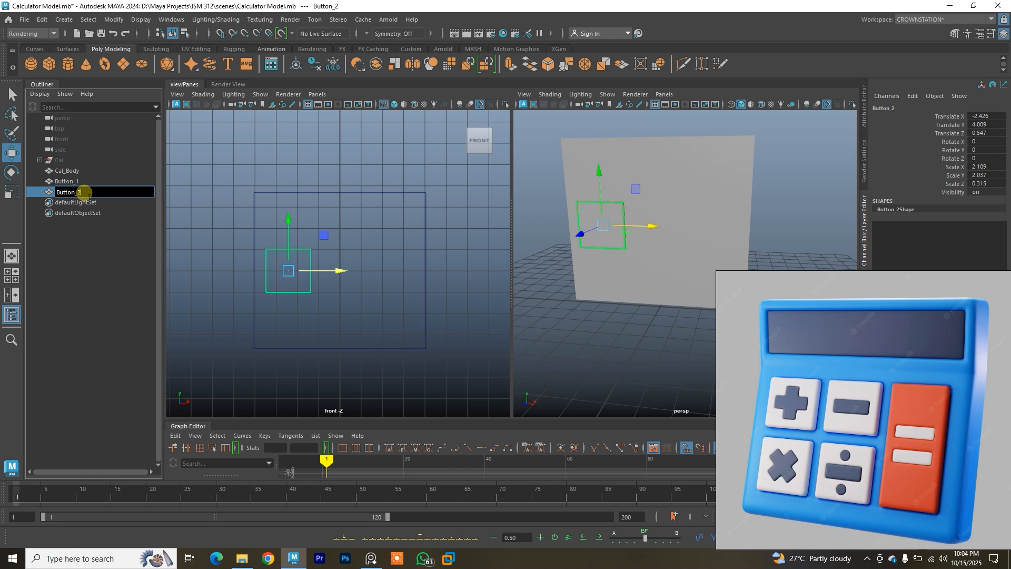
{"action": "key", "text": "Return"}
{"action": "double_click", "coordinate": [93, 192]}
{"action": "left_click", "coordinate": [90, 193]}
{"action": "type", "text": "5"}
{"action": "key", "text": "Return"}
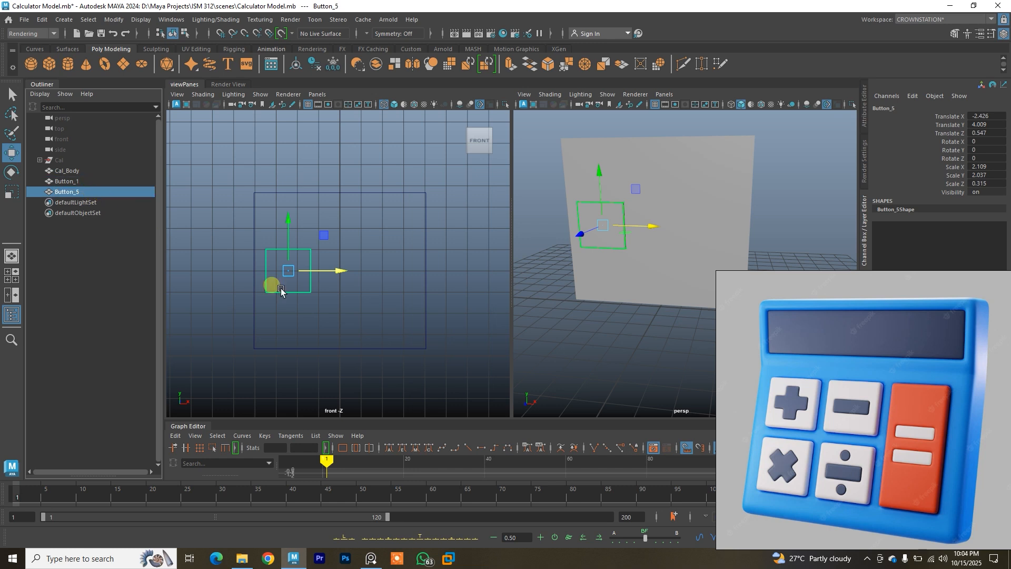
Stretch Button_5 vertically to a Y scale of about 4.75 and place it at about X 2.58, Y 3.14.
{"action": "left_click_drag", "start_coordinate": [337, 271], "coordinate": [394, 187]}
{"action": "key", "text": "r"}
{"action": "key", "text": "w"}
{"action": "left_click_drag", "start_coordinate": [398, 223], "coordinate": [405, 249]}
{"action": "left_click_drag", "start_coordinate": [427, 291], "coordinate": [424, 294]}
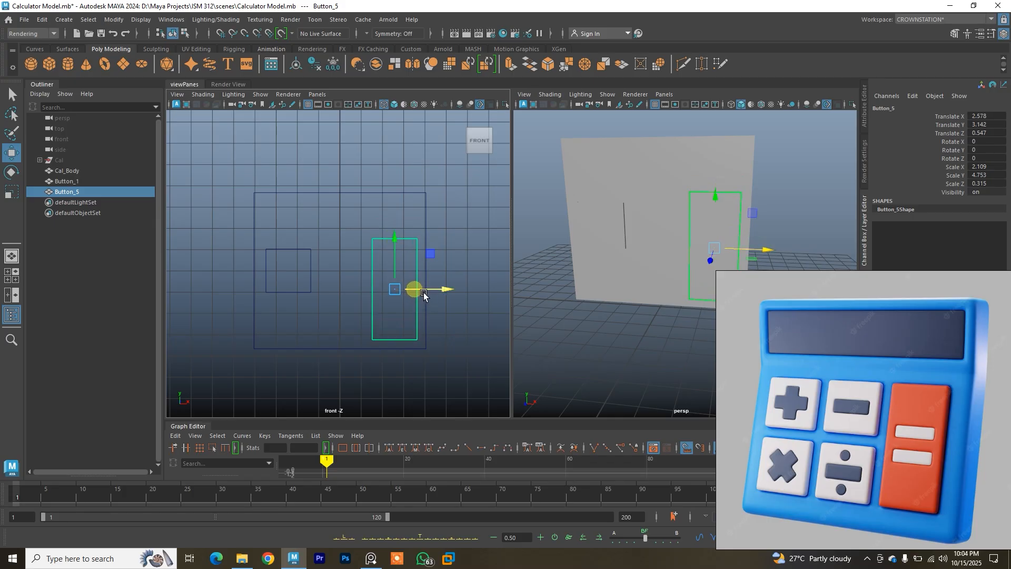
Shorten Button_5 to a Y scale of about 4.17 at about X 2.45, Y 2.92, and shift Button_1 to about X -2.50.
{"action": "left_click_drag", "start_coordinate": [402, 259], "coordinate": [403, 271]}
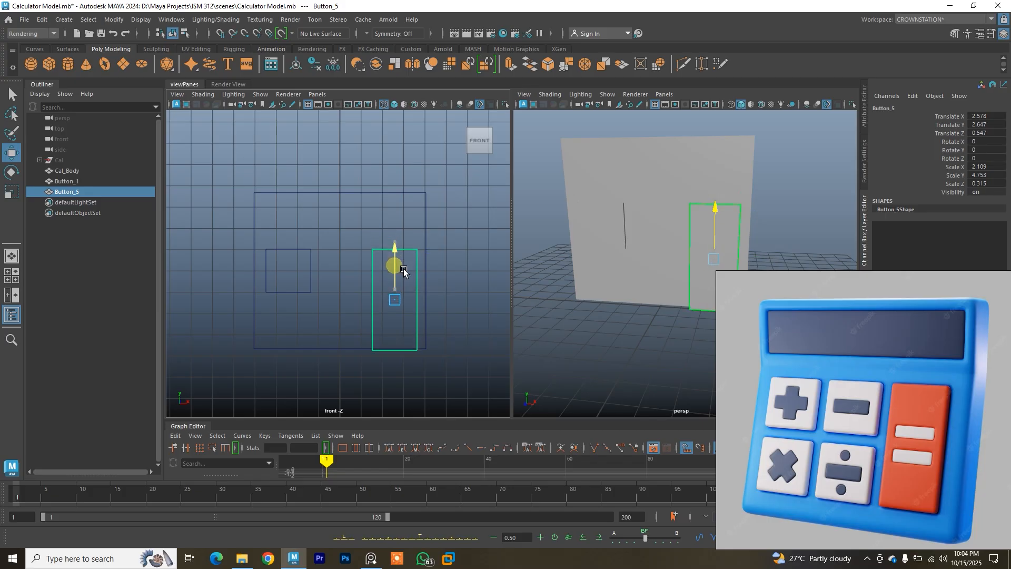
{"action": "key", "text": "r"}
{"action": "middle_click_drag", "start_coordinate": [403, 271], "coordinate": [404, 274]}
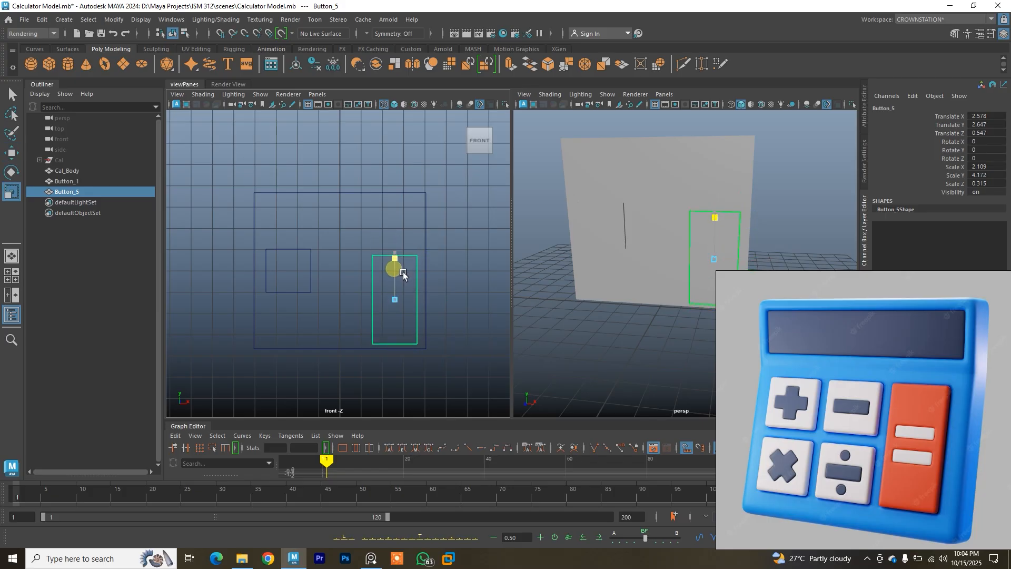
{"action": "key", "text": "w"}
{"action": "left_click_drag", "start_coordinate": [403, 273], "coordinate": [402, 257]}
{"action": "left_click_drag", "start_coordinate": [424, 296], "coordinate": [422, 296]}
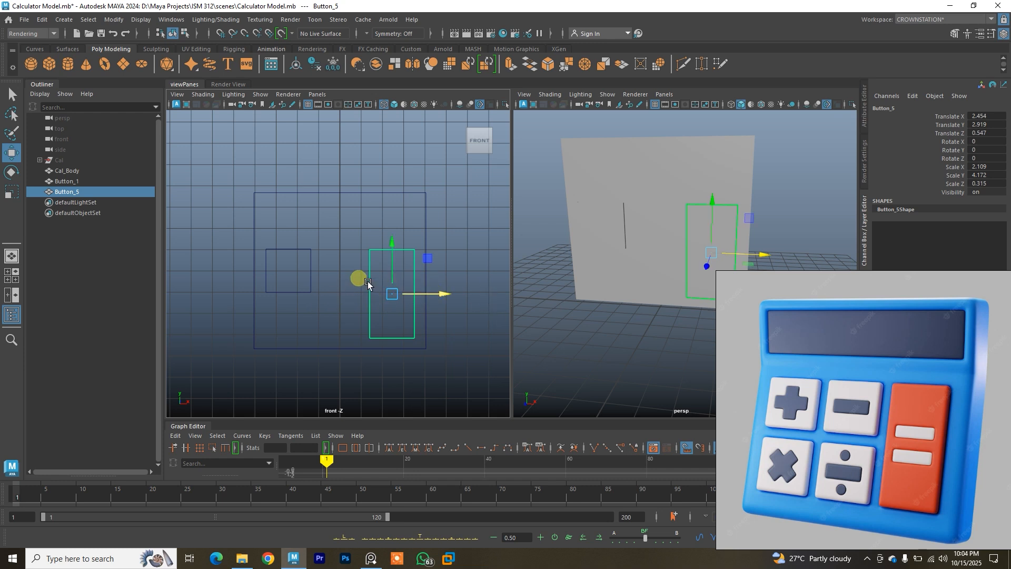
{"action": "left_click", "coordinate": [319, 261]}
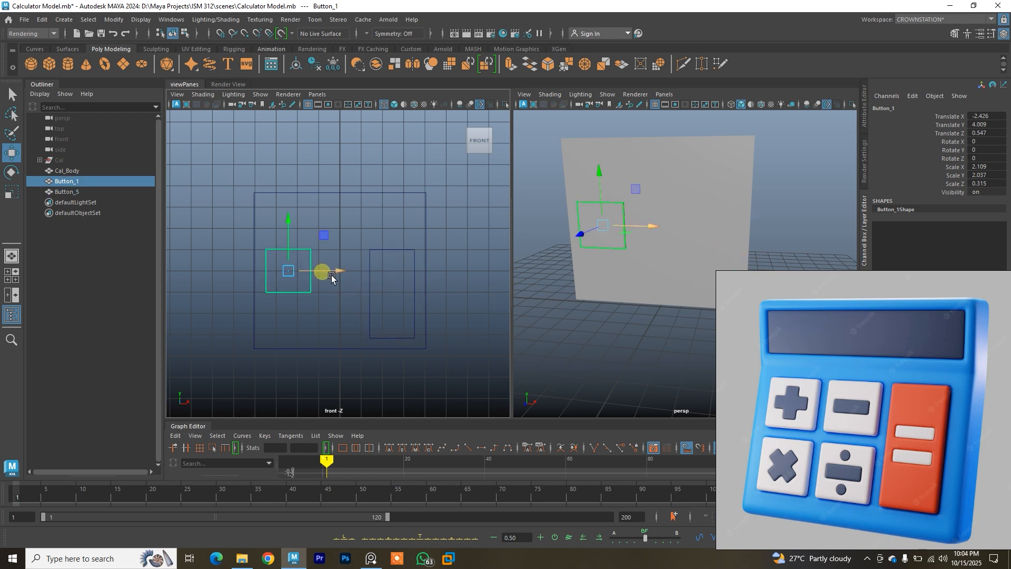
{"action": "left_click_drag", "start_coordinate": [331, 273], "coordinate": [327, 273]}
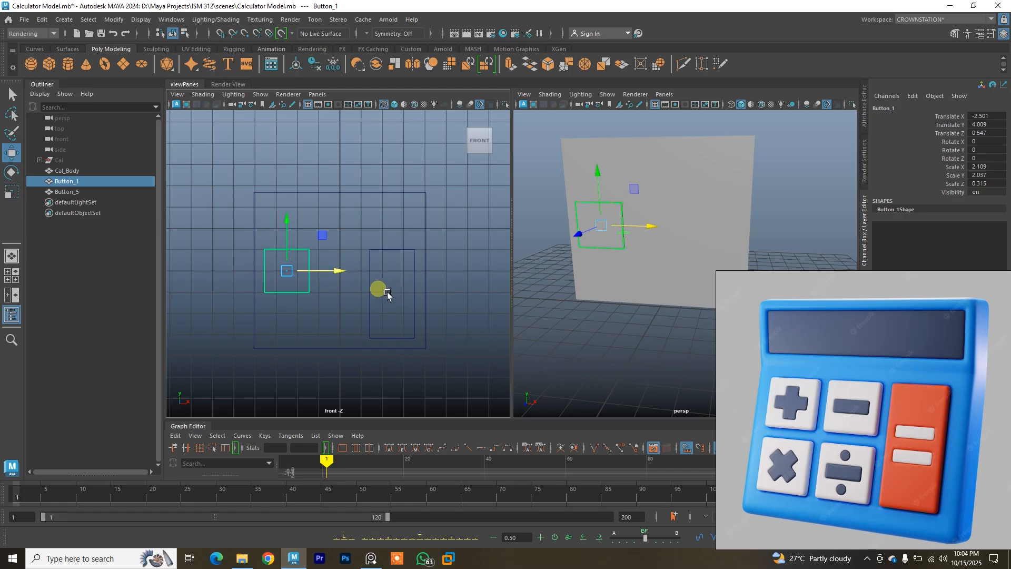
Duplicate Button_5 and move the copy to about X 1.96, Y 6.36 in the upper part of the body.
{"action": "left_click", "coordinate": [402, 262]}
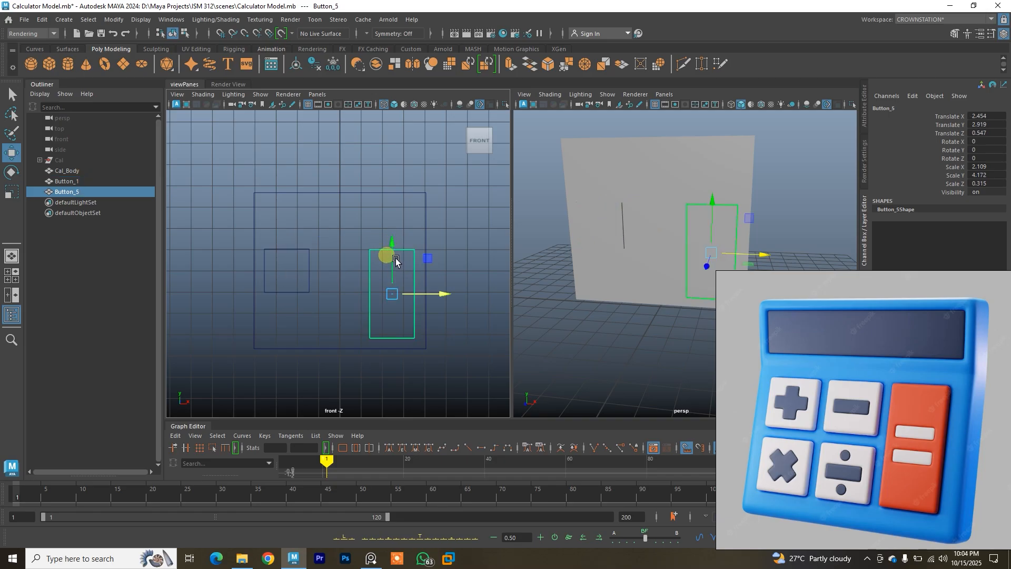
{"action": "key", "text": "ctrl+d"}
{"action": "left_click_drag", "start_coordinate": [395, 258], "coordinate": [395, 172]}
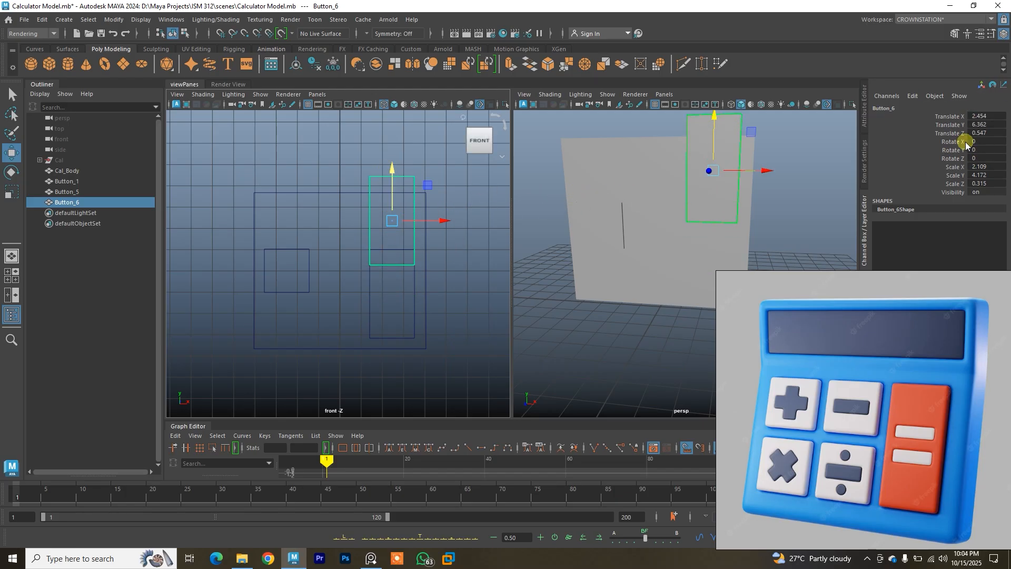
{"action": "left_click_drag", "start_coordinate": [885, 290], "coordinate": [760, 399]}
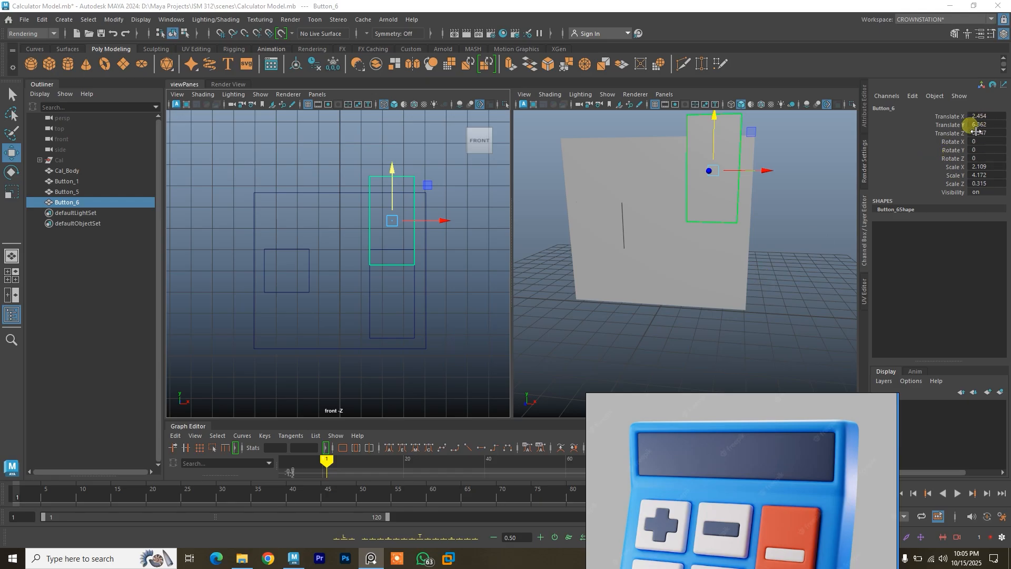
{"action": "left_click_drag", "start_coordinate": [429, 220], "coordinate": [399, 223]}
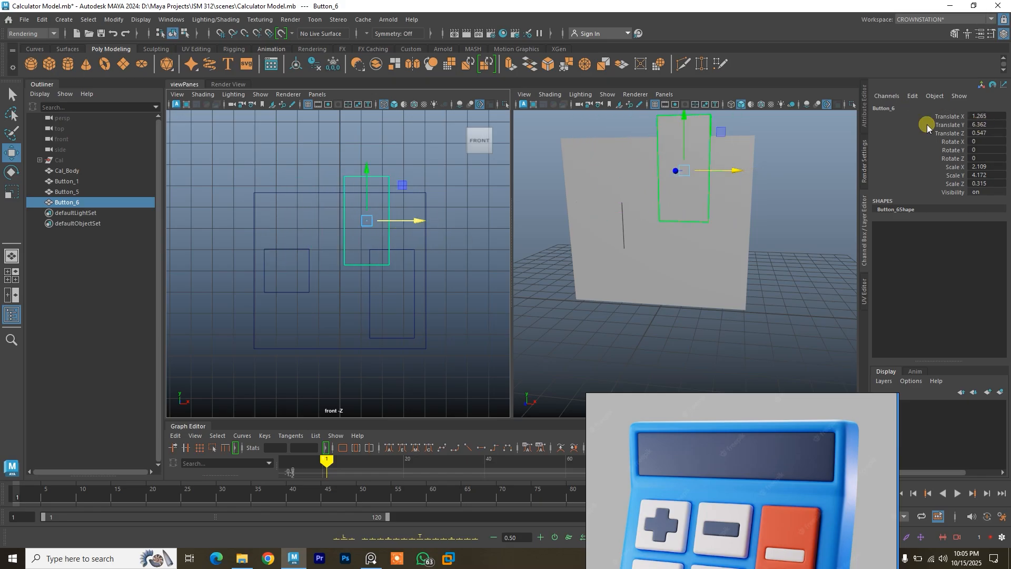
{"action": "left_click_drag", "start_coordinate": [424, 232], "coordinate": [363, 220]}
{"action": "left_click_drag", "start_coordinate": [670, 169], "coordinate": [653, 186]}
{"action": "key", "text": "ctrl+z"}
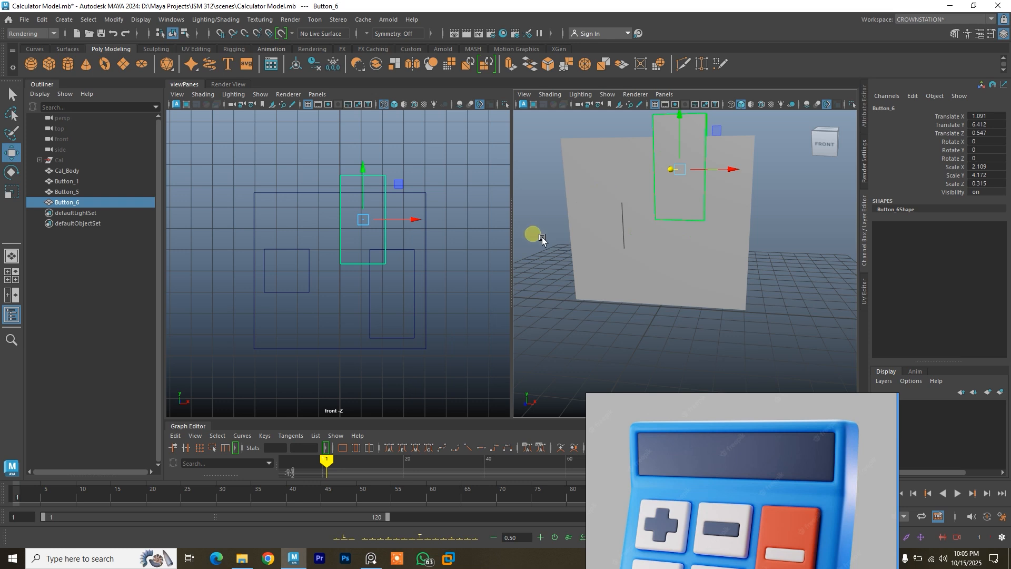
{"action": "middle_click_drag", "start_coordinate": [396, 236], "coordinate": [400, 237]}
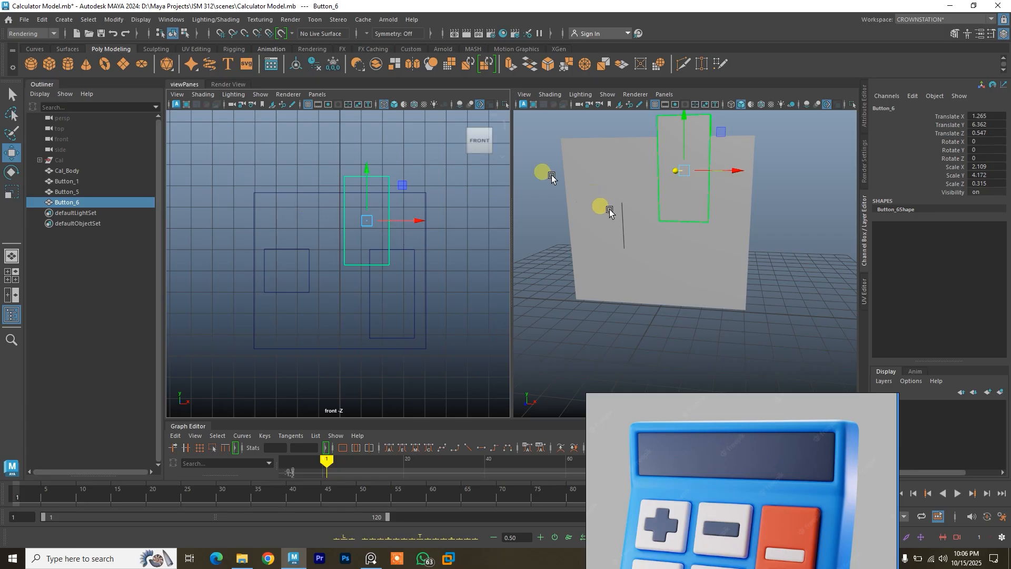
{"action": "left_click_drag", "start_coordinate": [412, 225], "coordinate": [432, 221]}
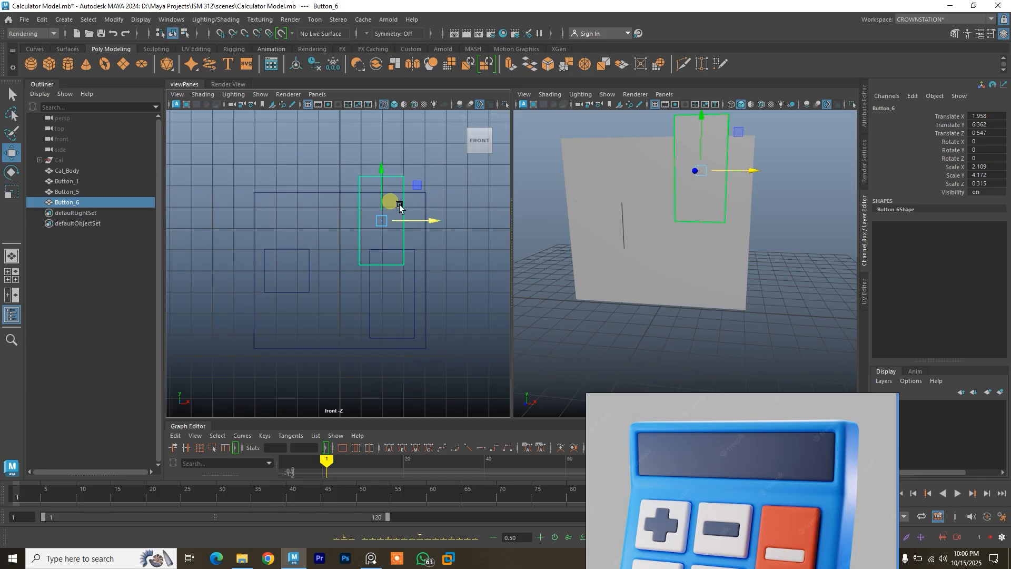
Rotate Button_6 to 90 degrees on Z so it lies horizontally.
{"action": "left_click", "coordinate": [11, 172]}
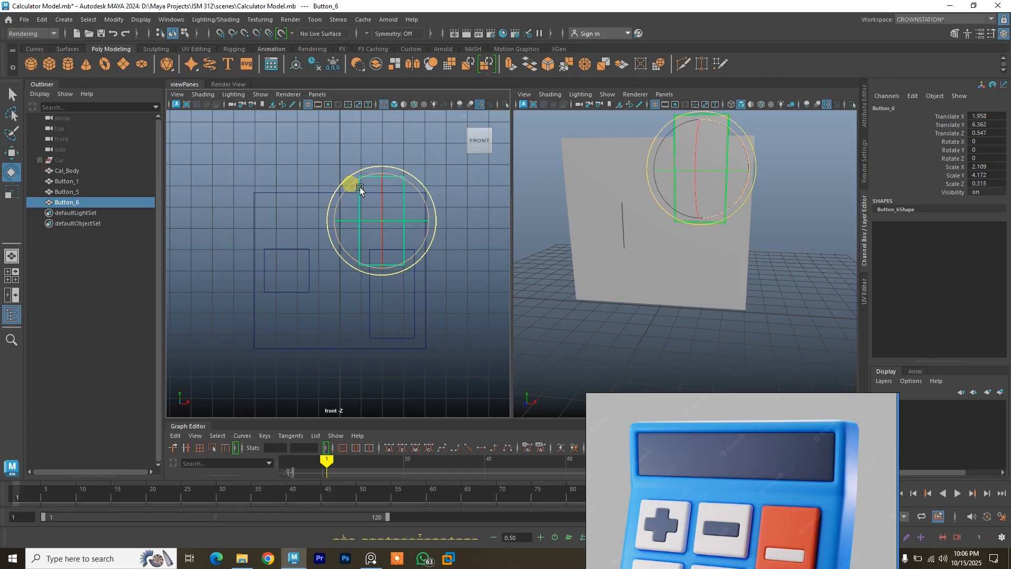
{"action": "left_click_drag", "start_coordinate": [362, 188], "coordinate": [353, 253]}
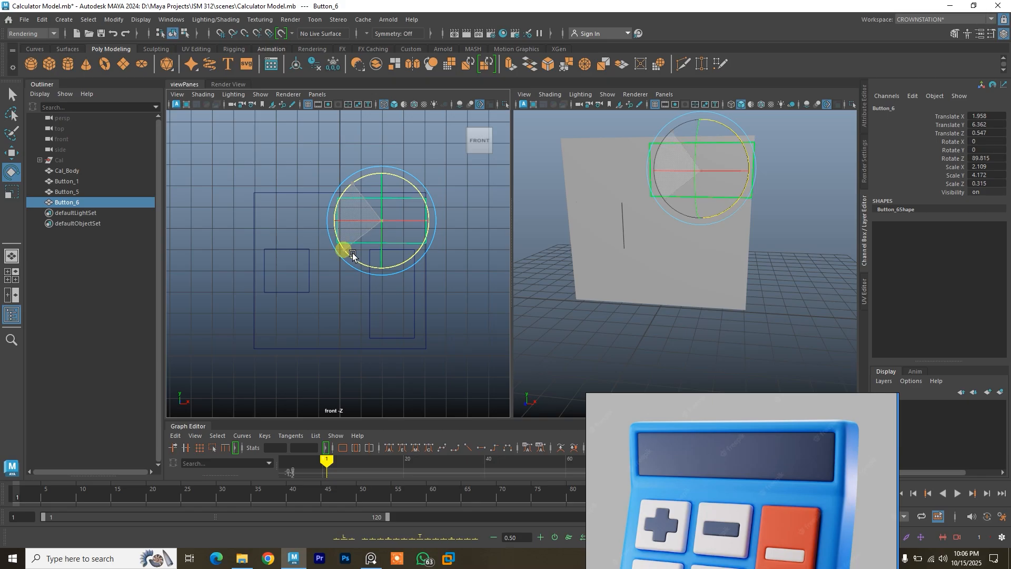
{"action": "mouse_move", "coordinate": [352, 253]}
{"action": "left_mouse_down"}
{"action": "mouse_move", "coordinate": [345, 239]}
{"action": "mouse_move", "coordinate": [355, 255]}
{"action": "left_mouse_up"}
{"action": "left_click_drag", "start_coordinate": [352, 248], "coordinate": [360, 252]}
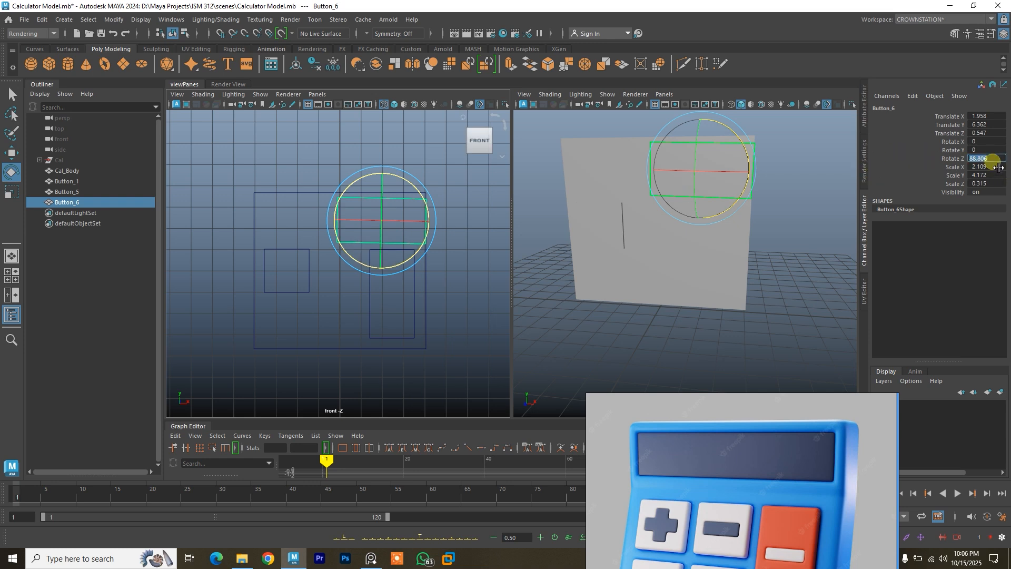
{"action": "key", "text": "Return"}
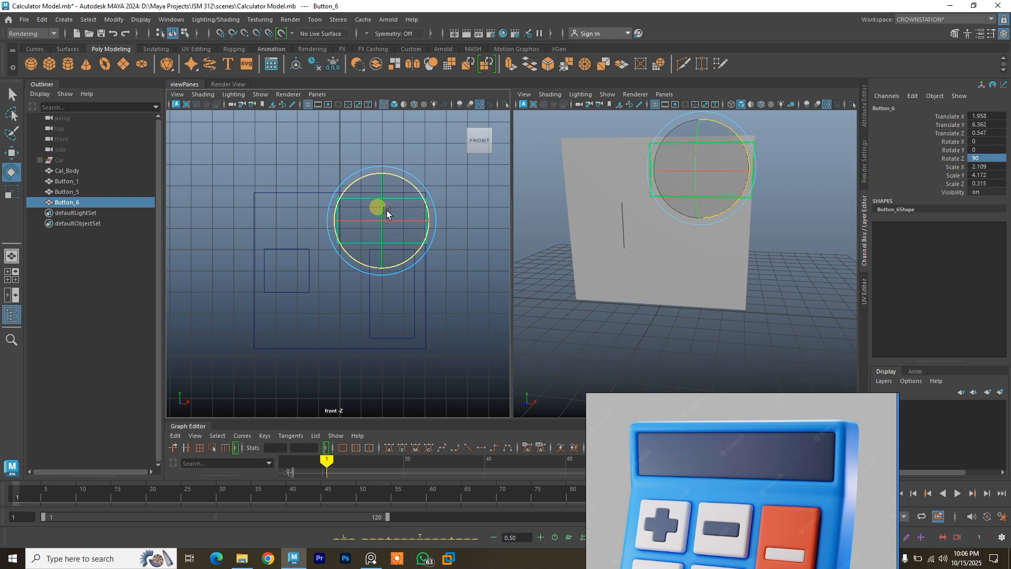
Centre Button_6 at about X 0 and stretch its Y scale to about 7.1 to form the display across the body.
{"action": "key", "text": "w"}
{"action": "left_click_drag", "start_coordinate": [370, 225], "coordinate": [330, 225]}
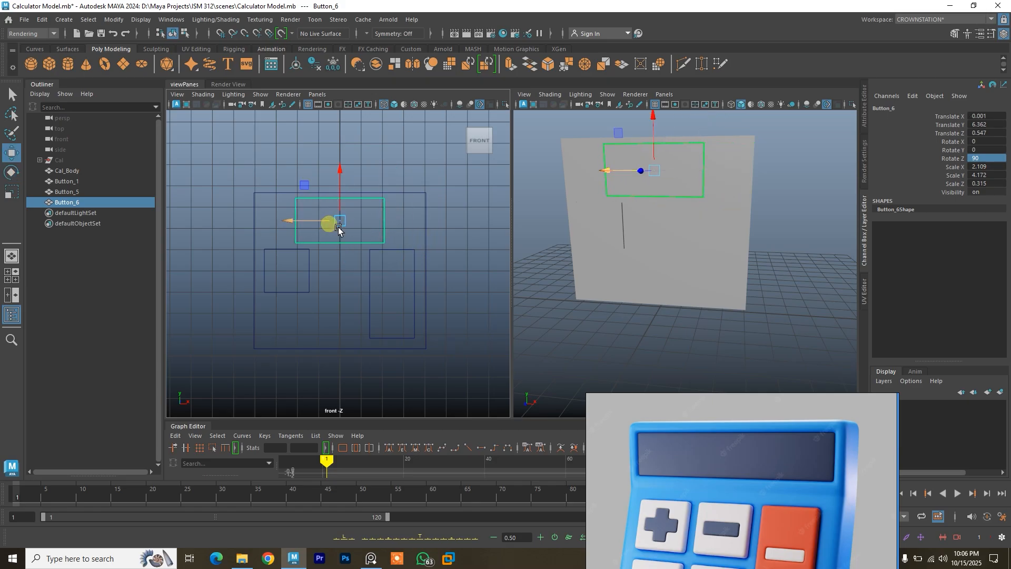
{"action": "key", "text": "r"}
{"action": "middle_click_drag", "start_coordinate": [328, 226], "coordinate": [293, 226]}
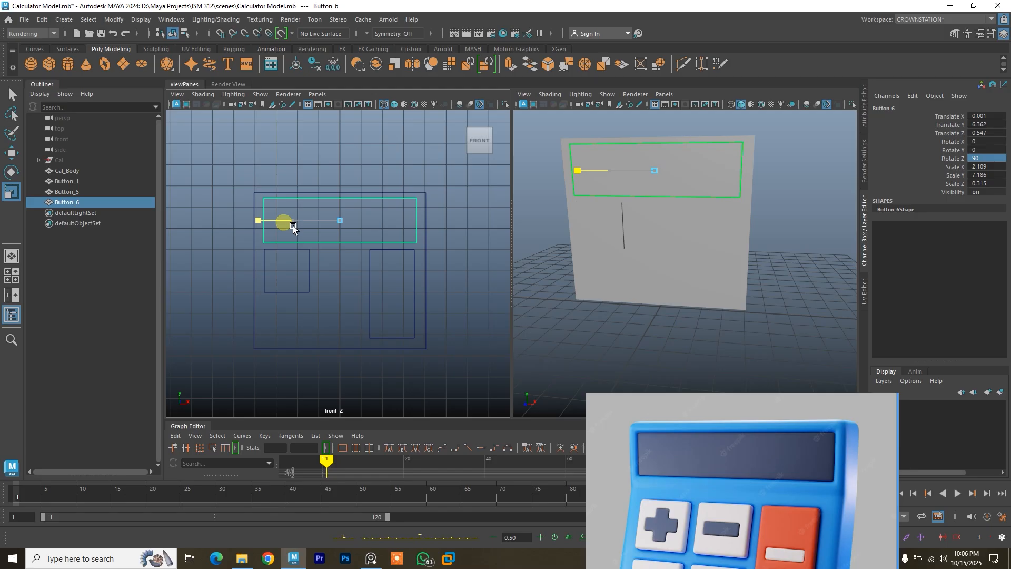
{"action": "middle_click_drag", "start_coordinate": [293, 229], "coordinate": [293, 230]}
{"action": "key", "text": "w"}
{"action": "left_click", "coordinate": [412, 185]}
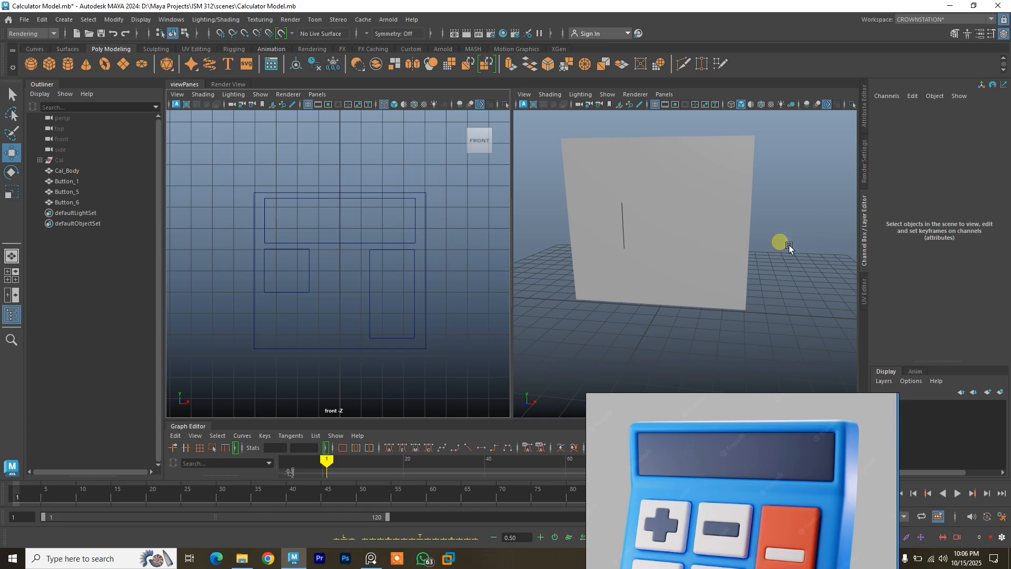
Try to pull Button_1 forward from the body to about Z 1.03.
{"action": "left_click_drag", "start_coordinate": [805, 245], "coordinate": [716, 248], "text": "alt"}
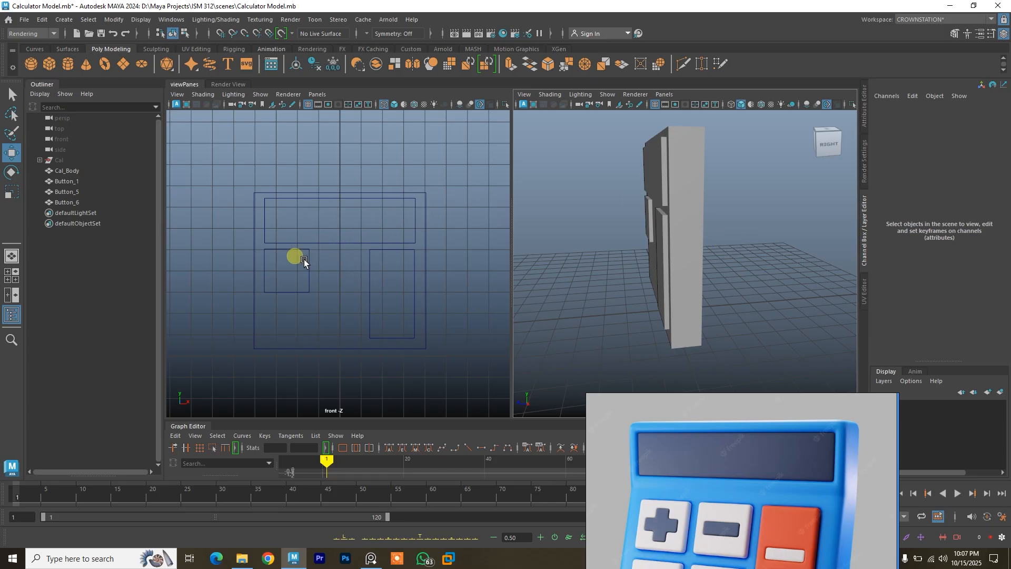
{"action": "left_click_drag", "start_coordinate": [654, 244], "coordinate": [683, 253], "text": "alt"}
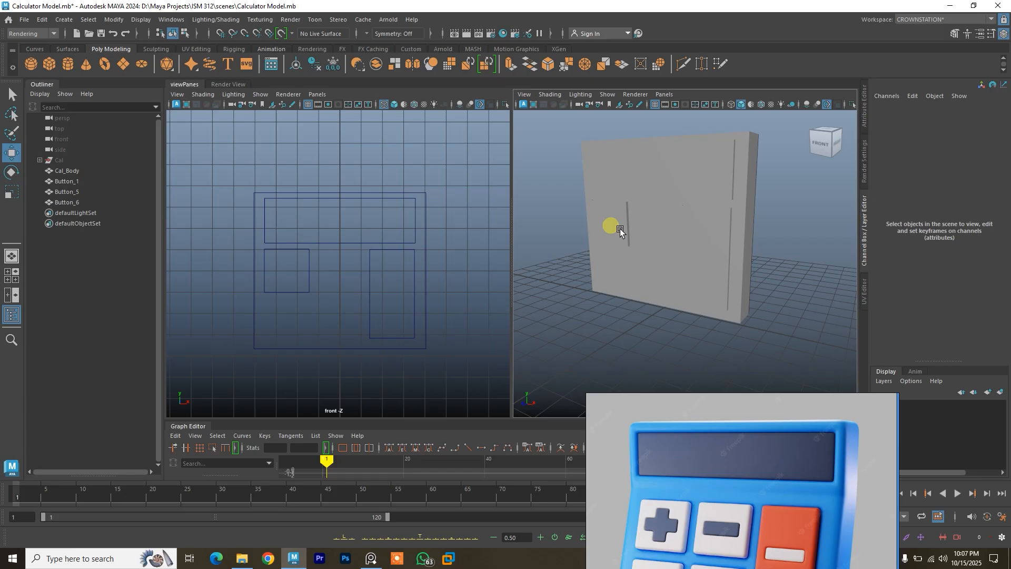
{"action": "left_click", "coordinate": [609, 219]}
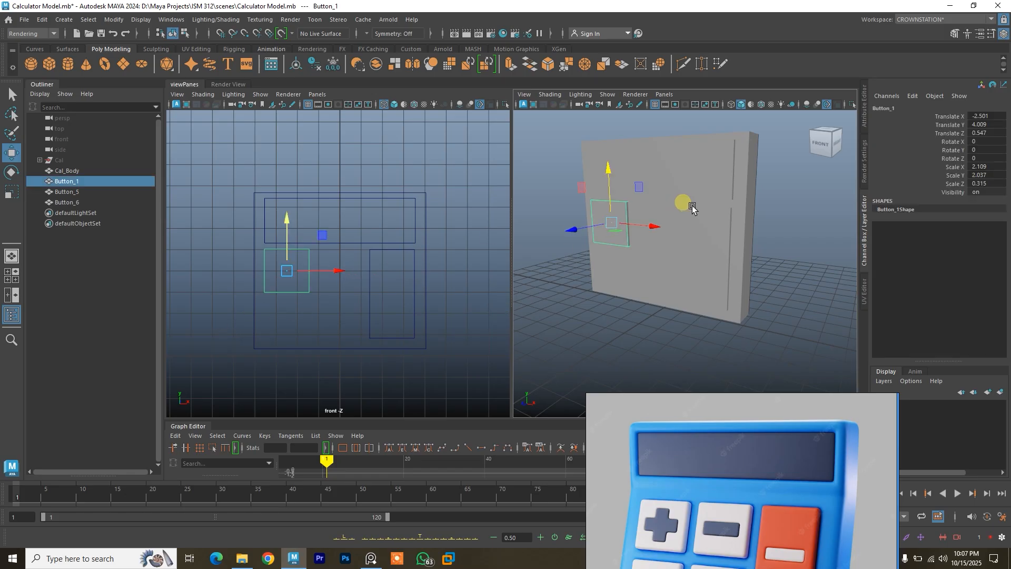
{"action": "left_click_drag", "start_coordinate": [684, 409], "coordinate": [825, 292]}
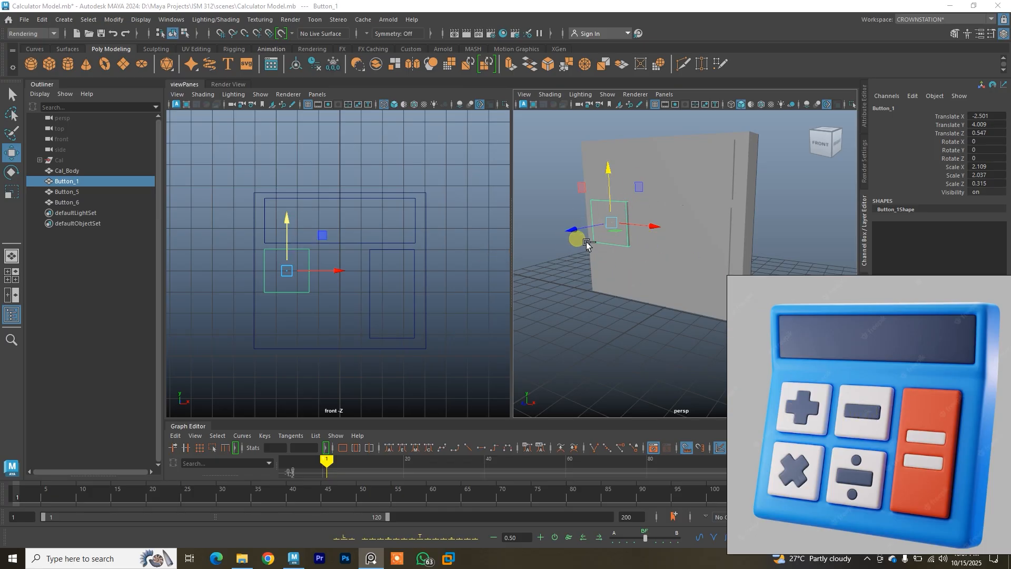
{"action": "mouse_move", "coordinate": [587, 241]}
{"action": "left_mouse_down"}
{"action": "mouse_move", "coordinate": [570, 235]}
{"action": "mouse_move", "coordinate": [596, 239]}
{"action": "left_mouse_up"}
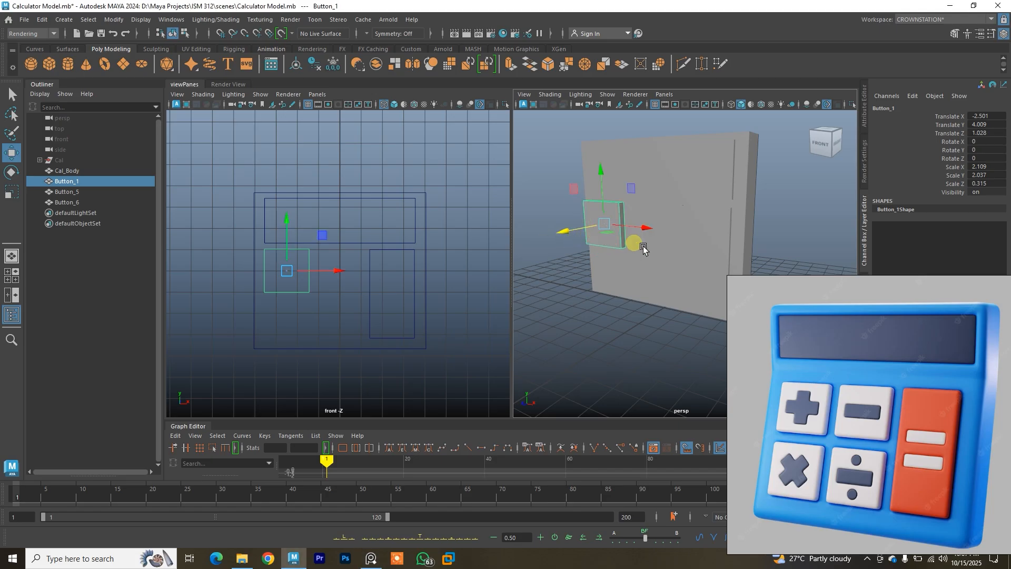
{"action": "key", "text": "ctrl+z"}
Duplicate Button_1, rename the copy Symbol_1, and hide it.
{"action": "left_click_drag", "start_coordinate": [644, 227], "coordinate": [588, 230], "text": "alt"}
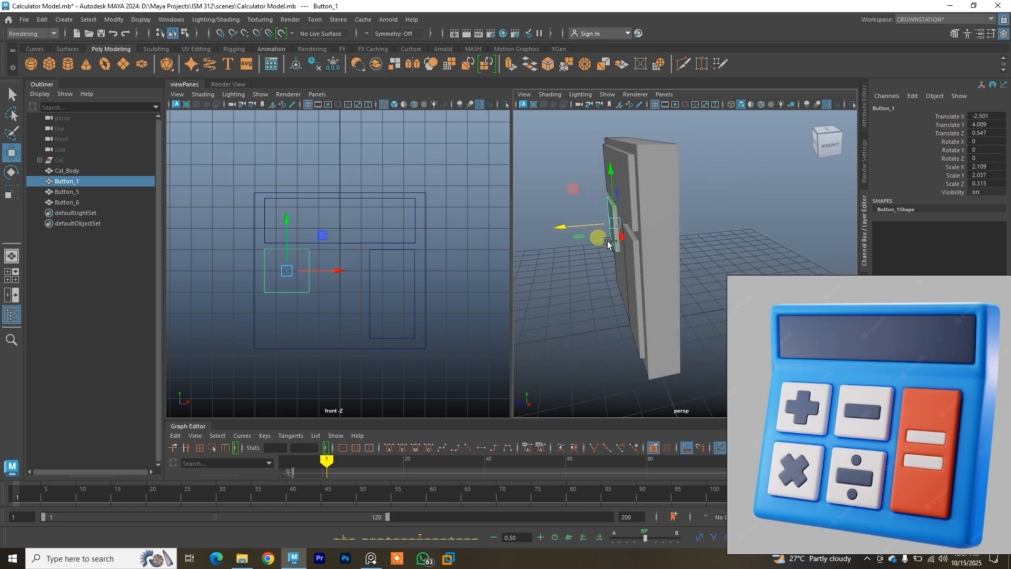
{"action": "key", "text": "ctrl+d"}
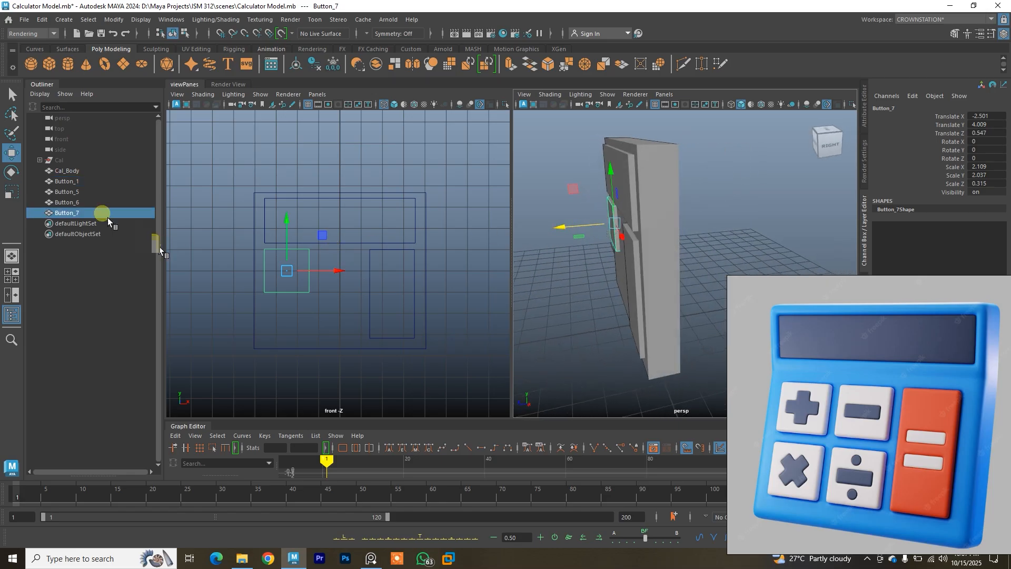
{"action": "double_click", "coordinate": [85, 214]}
{"action": "key", "text": "Caps_Lock"}
{"action": "type", "text": "S"}
{"action": "key", "text": "Caps_Lock"}
{"action": "type", "text": "ymbol_1"}
{"action": "key", "text": "Return"}
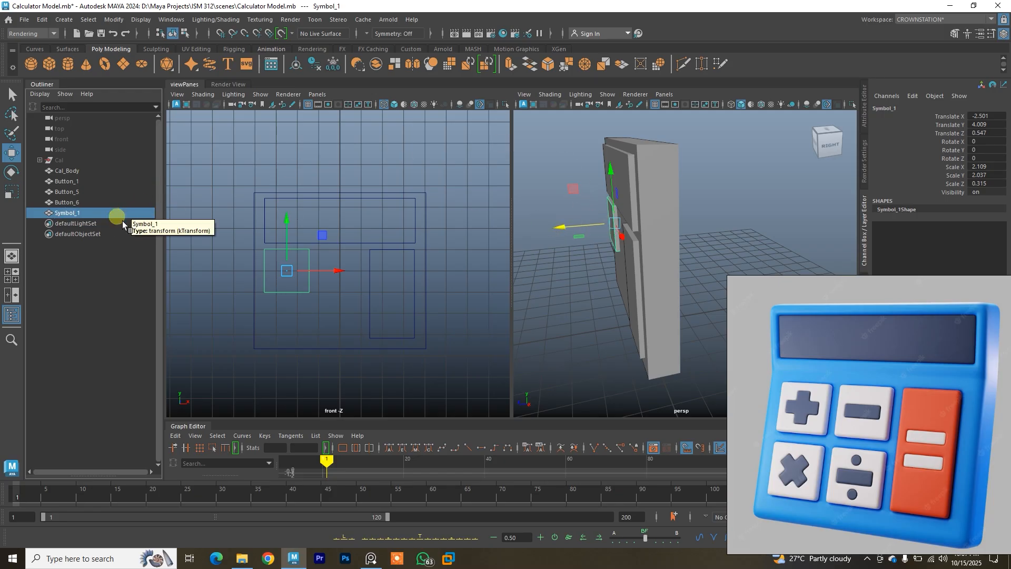
{"action": "key", "text": "ctrl+h"}
Switch to the Modeling menu set and apply a Bevel to Cal_Body.
{"action": "left_click_drag", "start_coordinate": [615, 227], "coordinate": [586, 258], "text": "alt"}
{"action": "left_click", "coordinate": [621, 242]}
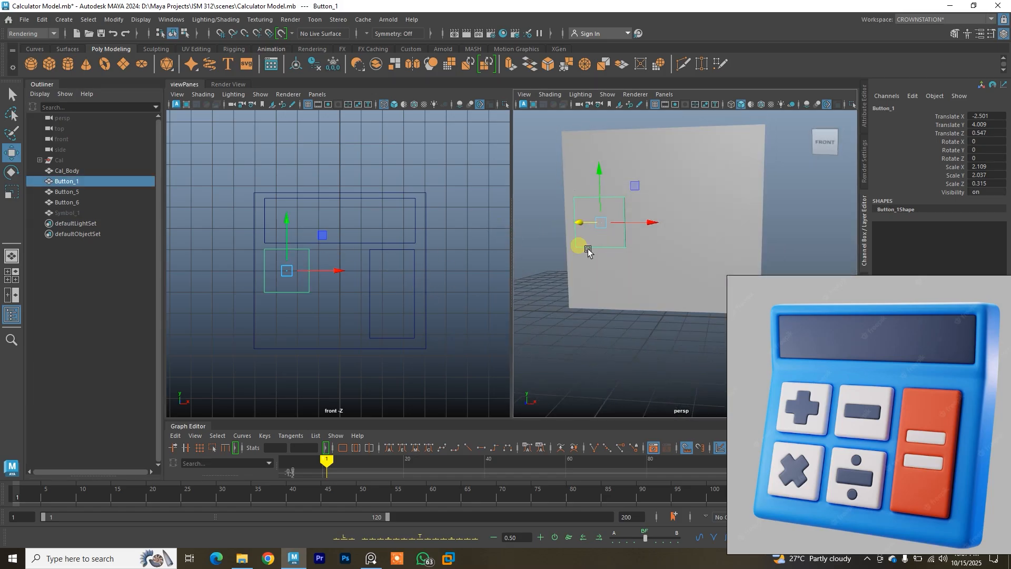
{"action": "left_click_drag", "start_coordinate": [640, 240], "coordinate": [603, 259], "text": "alt"}
{"action": "left_click_drag", "start_coordinate": [513, 247], "coordinate": [458, 242]}
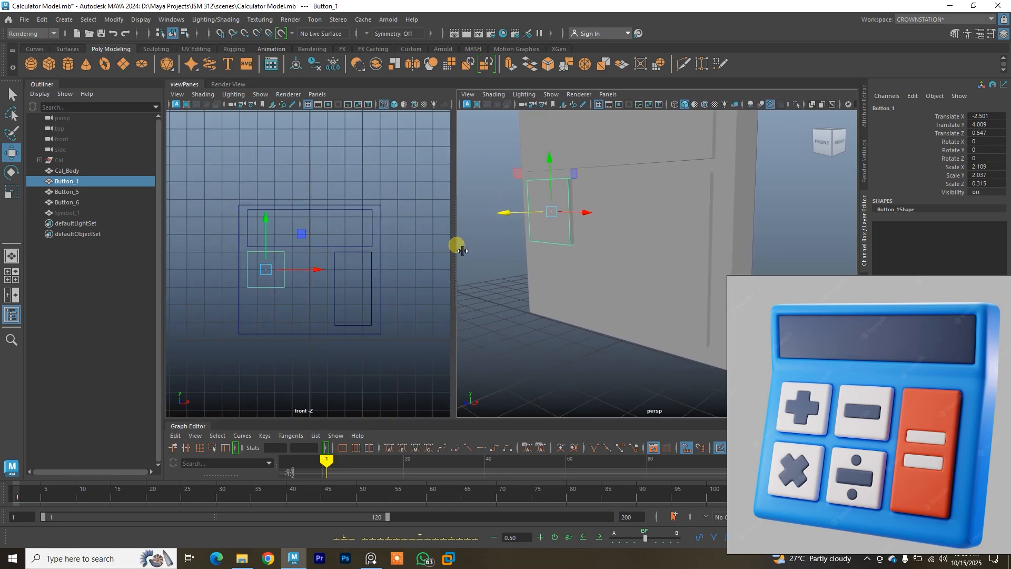
{"action": "left_click_drag", "start_coordinate": [588, 259], "coordinate": [542, 219], "text": "alt"}
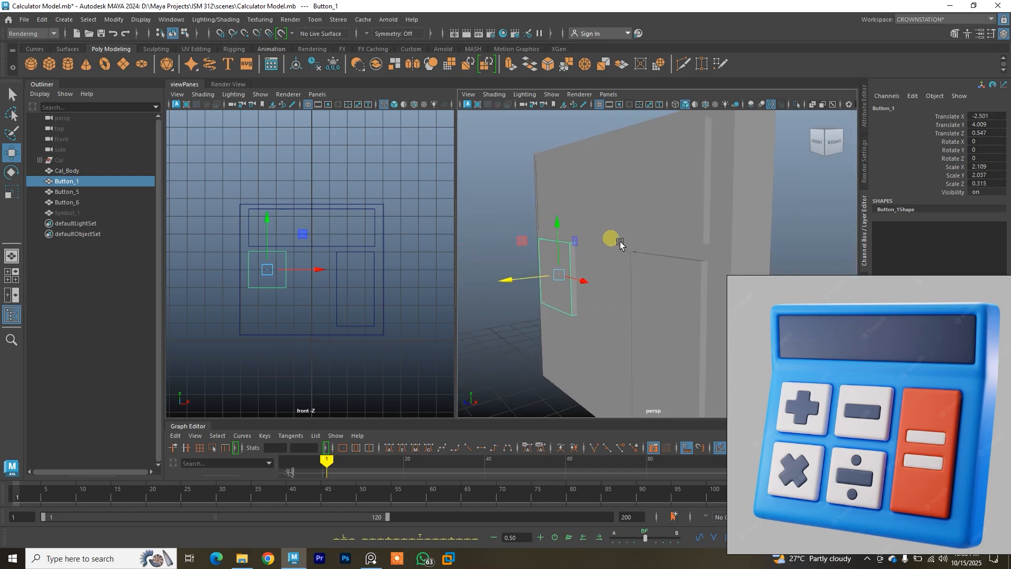
{"action": "left_click", "coordinate": [741, 232]}
{"action": "left_click_drag", "start_coordinate": [741, 233], "coordinate": [667, 215], "text": "alt"}
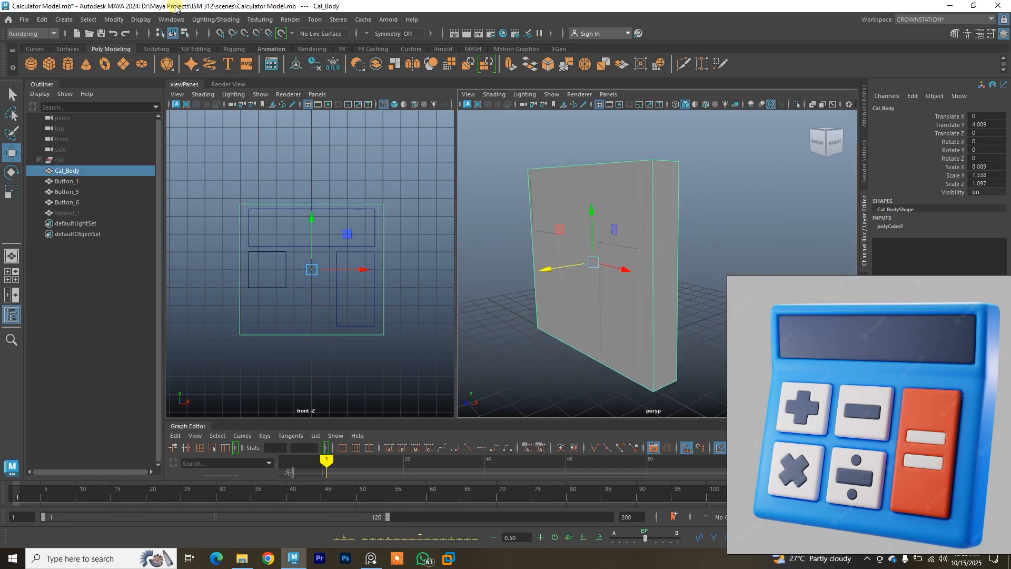
{"action": "left_click", "coordinate": [53, 34]}
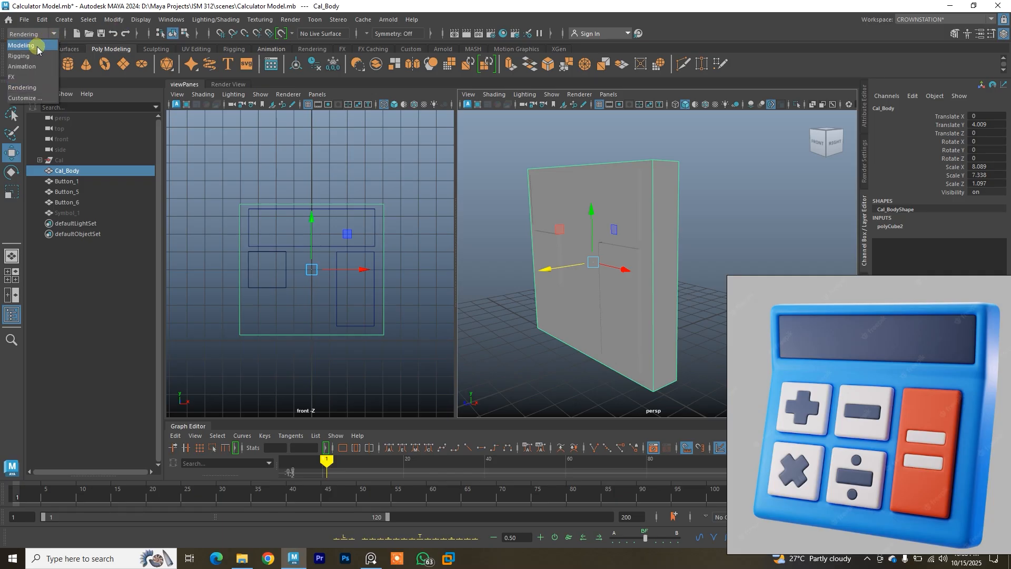
{"action": "left_click", "coordinate": [37, 46]}
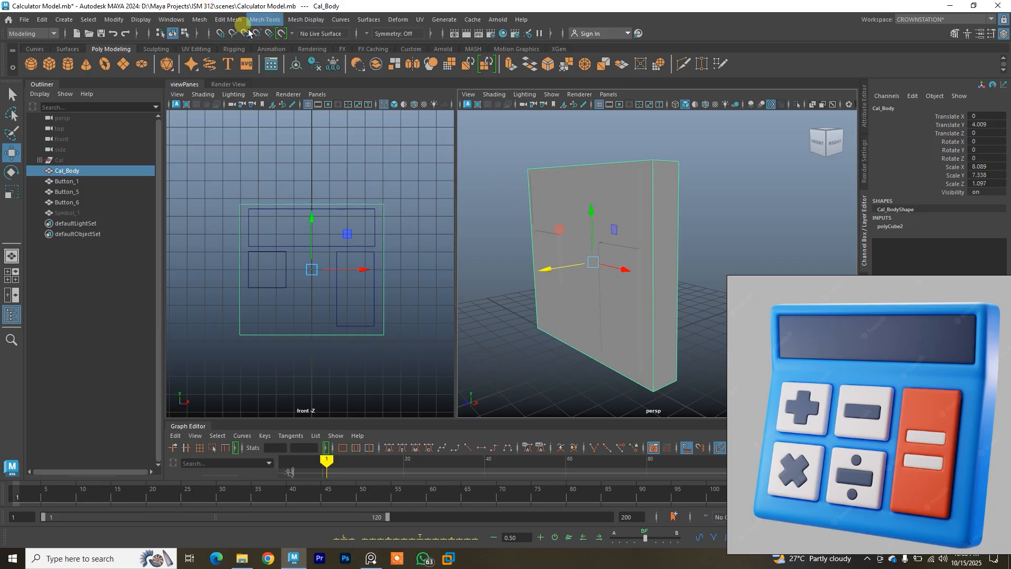
{"action": "left_click", "coordinate": [229, 21]}
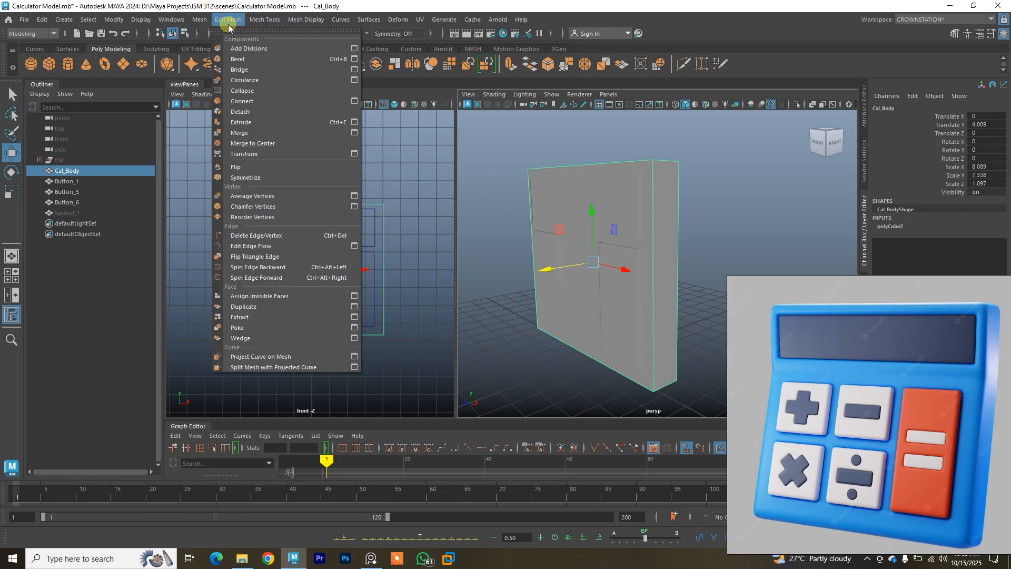
{"action": "left_click", "coordinate": [247, 61]}
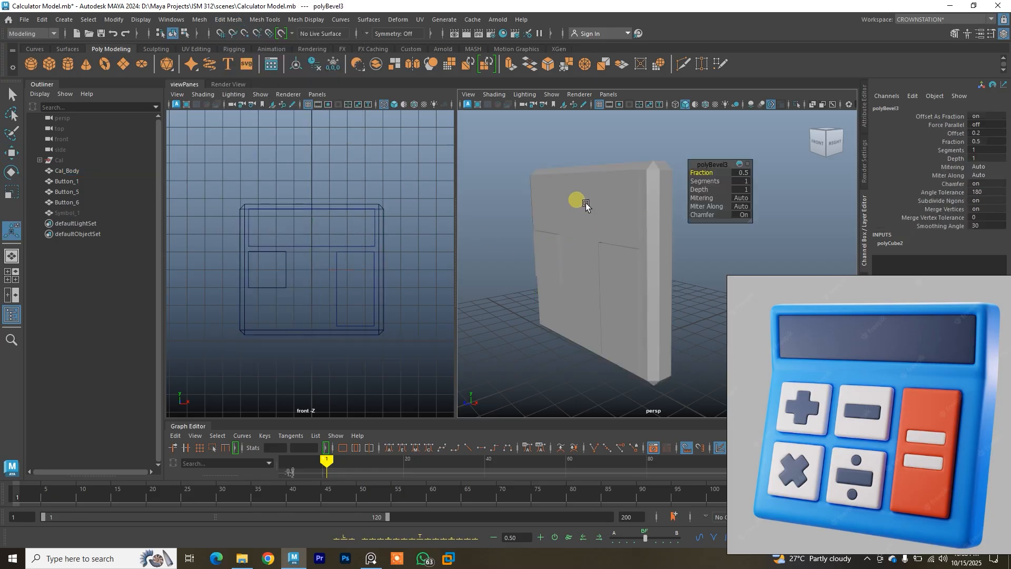
Set the Cal_Body bevel to a fraction of 0.3 with 4 segments.
{"action": "left_click", "coordinate": [645, 196]}
{"action": "left_click", "coordinate": [650, 235]}
{"action": "mouse_move", "coordinate": [643, 226]}
{"action": "left_mouse_down", "text": "alt"}
{"action": "mouse_move", "coordinate": [637, 210]}
{"action": "mouse_move", "coordinate": [627, 221]}
{"action": "left_mouse_up", "text": "alt"}
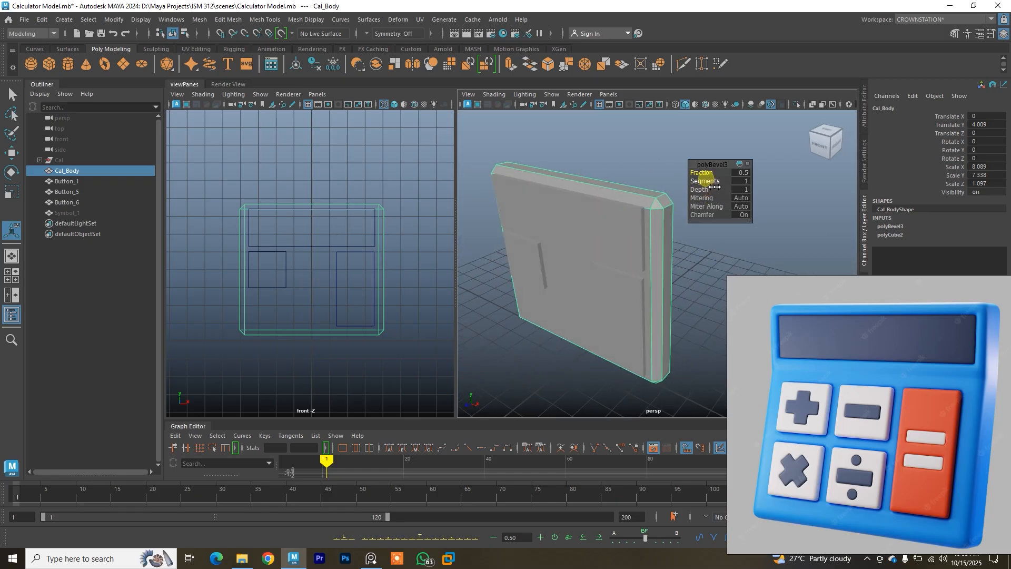
{"action": "left_click_drag", "start_coordinate": [711, 182], "coordinate": [711, 182]}
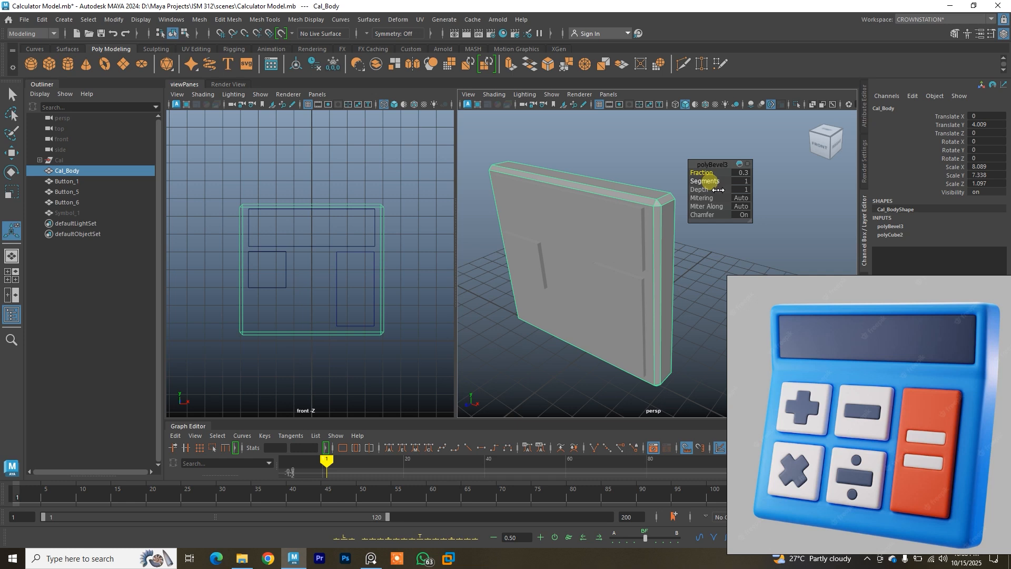
{"action": "left_click_drag", "start_coordinate": [719, 190], "coordinate": [732, 192]}
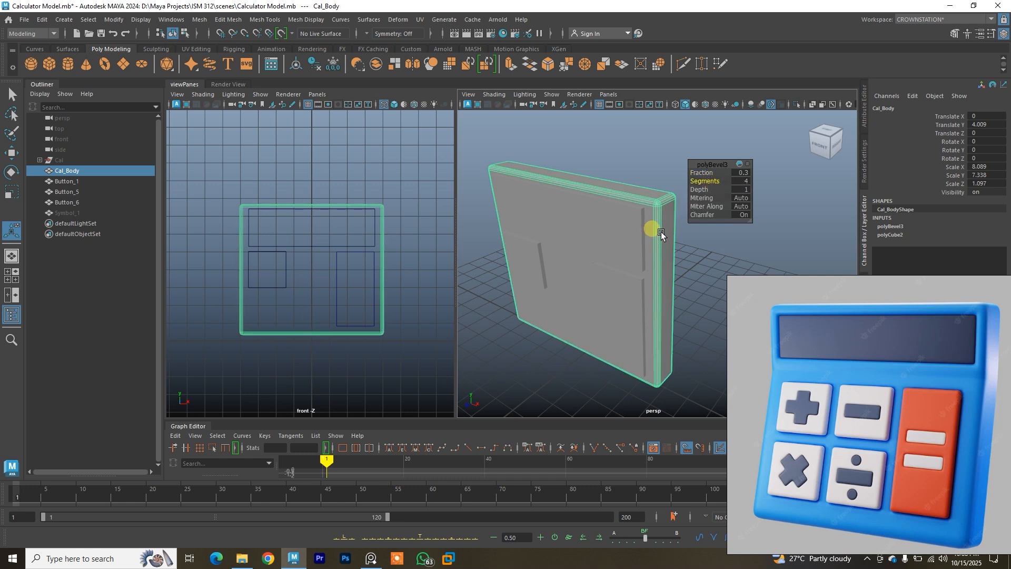
{"action": "left_click_drag", "start_coordinate": [616, 213], "coordinate": [548, 206], "text": "alt"}
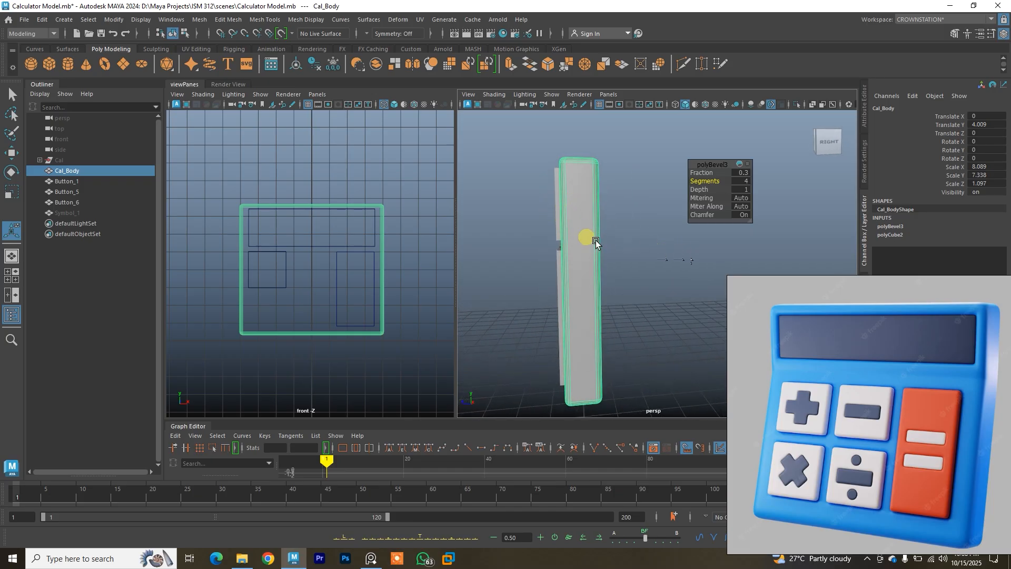
Apply a Bevel to Button_1 on the front of the calculator body.
{"action": "left_click_drag", "start_coordinate": [610, 226], "coordinate": [657, 198], "text": "alt"}
{"action": "middle_click_drag", "start_coordinate": [624, 243], "coordinate": [612, 225], "text": "alt"}
{"action": "left_click", "coordinate": [593, 213]}
{"action": "left_click", "coordinate": [535, 241]}
{"action": "mouse_move", "coordinate": [533, 243]}
{"action": "left_mouse_down", "text": "alt"}
{"action": "mouse_move", "coordinate": [629, 235]}
{"action": "mouse_move", "coordinate": [548, 231]}
{"action": "mouse_move", "coordinate": [573, 248]}
{"action": "mouse_move", "coordinate": [648, 242]}
{"action": "mouse_move", "coordinate": [582, 242]}
{"action": "mouse_move", "coordinate": [542, 227]}
{"action": "left_mouse_up", "text": "alt"}
{"action": "left_click", "coordinate": [200, 22]}
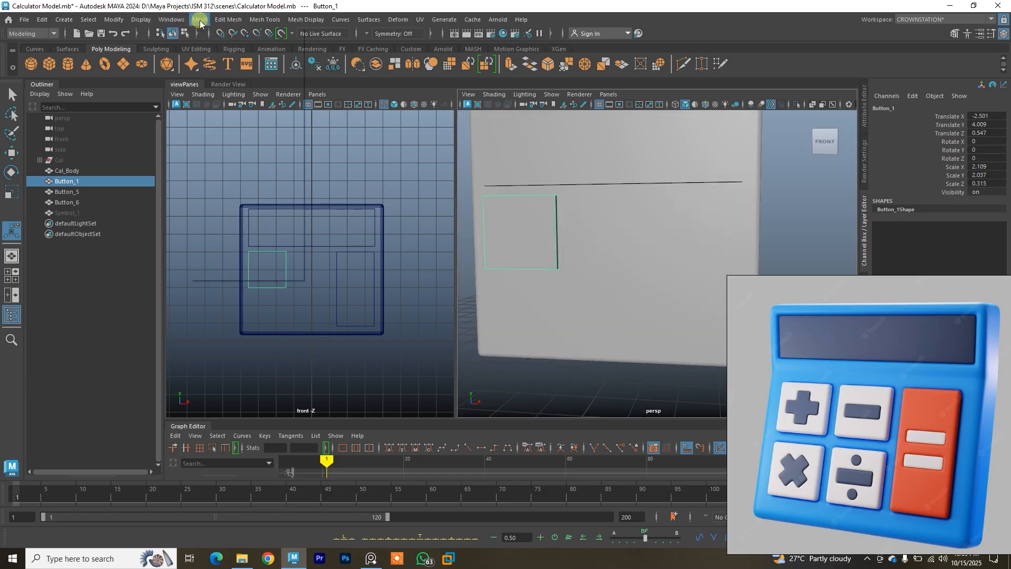
{"action": "mouse_move", "coordinate": [220, 22]}
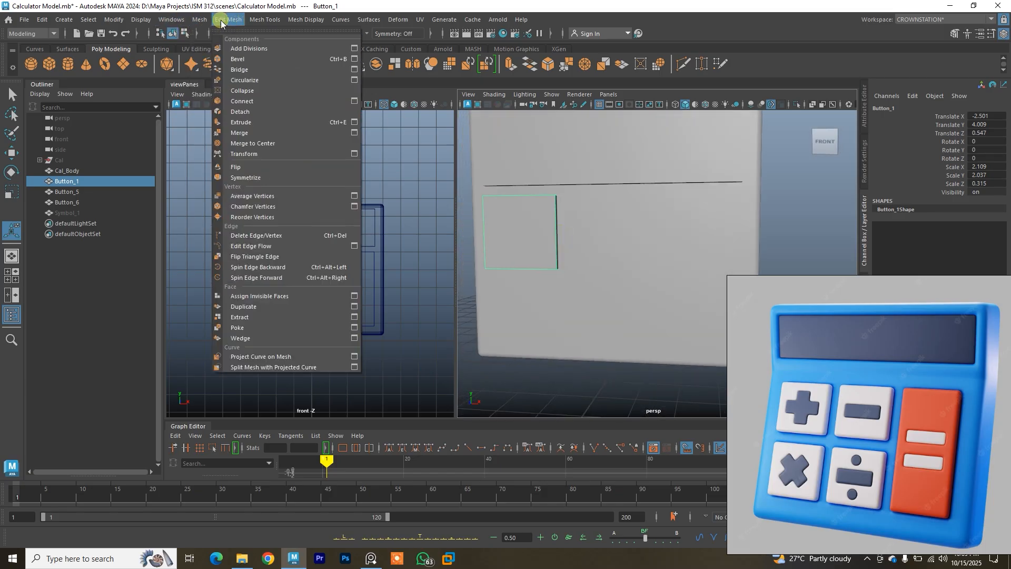
{"action": "left_click", "coordinate": [239, 60]}
{"action": "left_click_drag", "start_coordinate": [564, 187], "coordinate": [564, 214], "text": "alt"}
{"action": "left_click", "coordinate": [528, 207]}
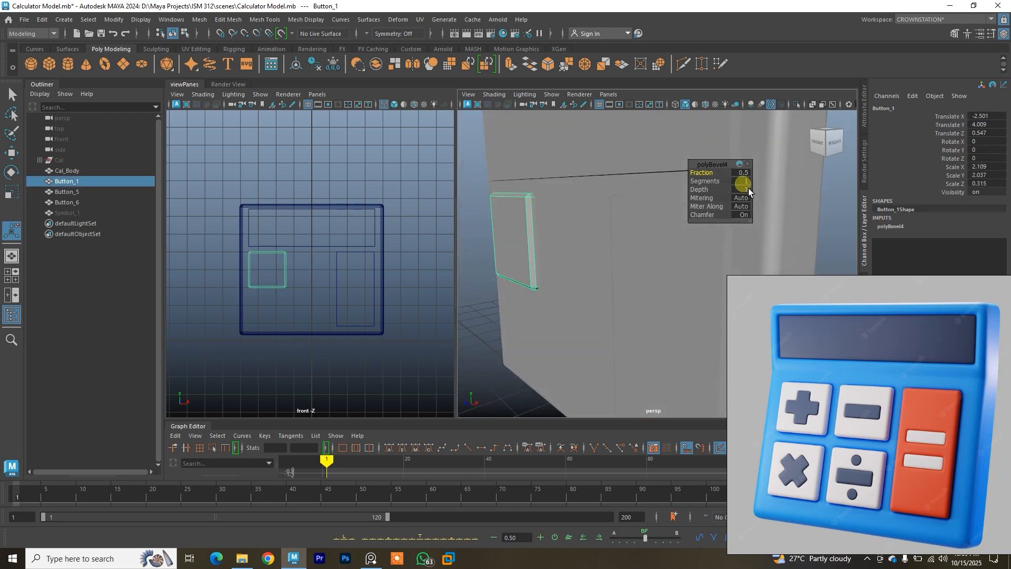
Set the Button_1 bevel to a fraction of 0.3 with 4 segments, and leave the bevel tool.
{"action": "left_click_drag", "start_coordinate": [726, 180], "coordinate": [710, 180]}
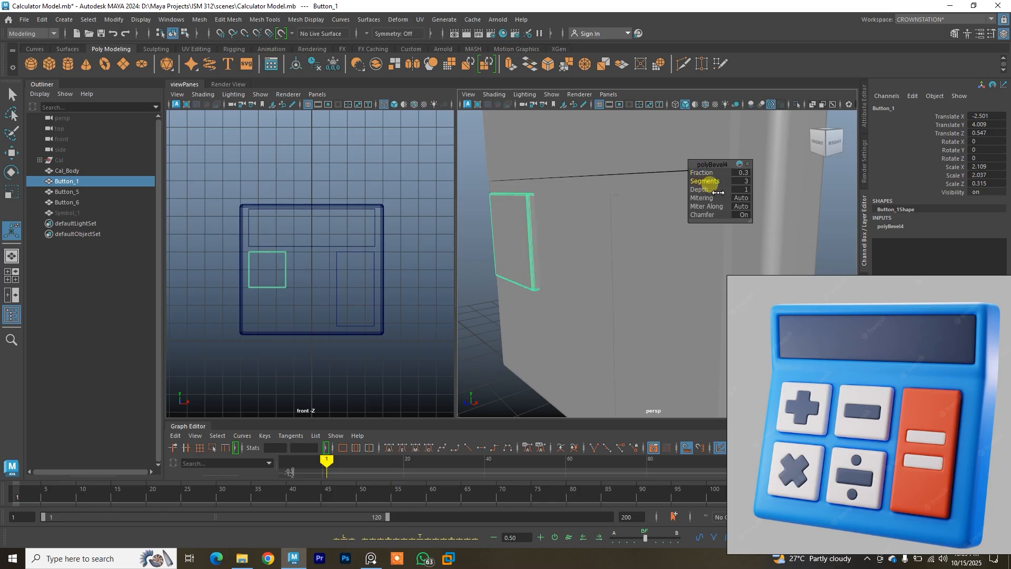
{"action": "left_click_drag", "start_coordinate": [713, 181], "coordinate": [714, 182]}
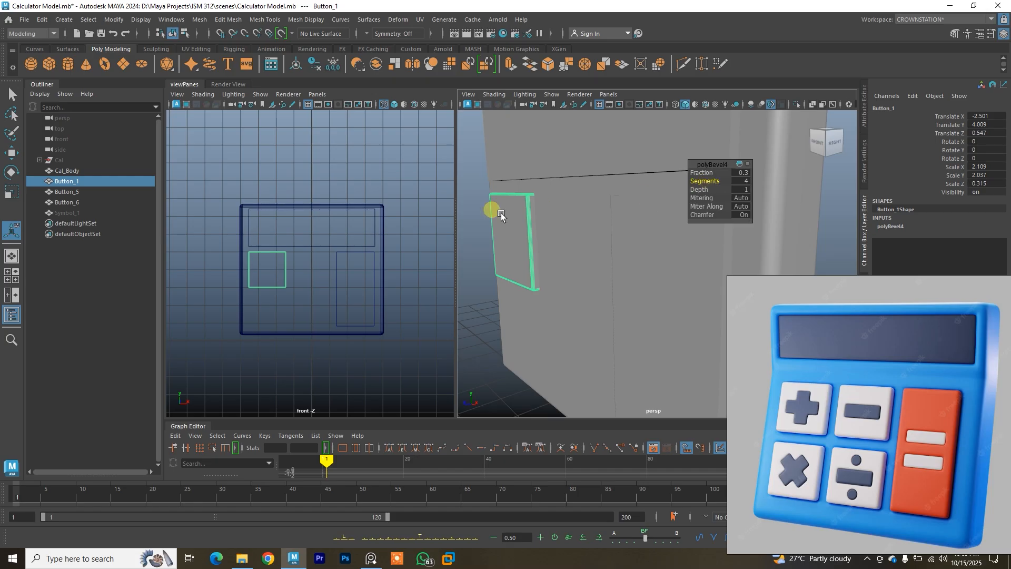
{"action": "left_click_drag", "start_coordinate": [494, 191], "coordinate": [547, 186], "text": "alt"}
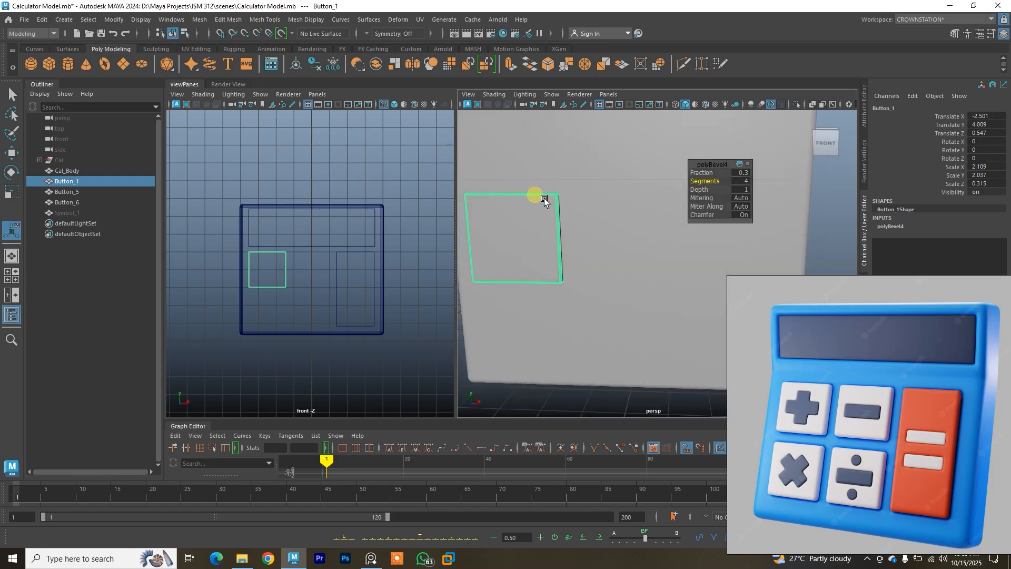
{"action": "scroll", "coordinate": [545, 200], "scroll_direction": "down", "scroll_amount": 3}
{"action": "right_click_drag", "start_coordinate": [478, 151], "coordinate": [516, 158]}
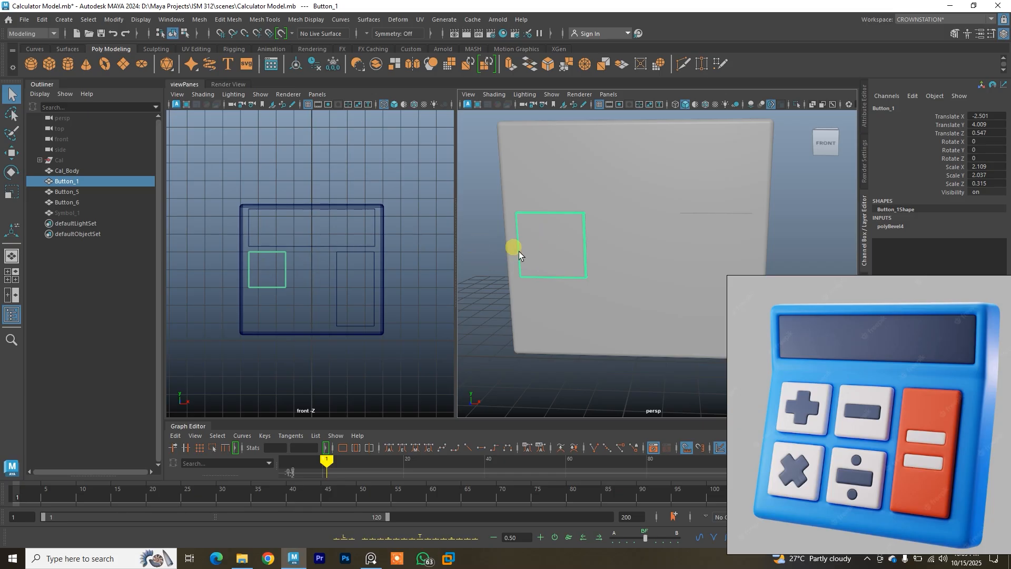
Duplicate the bevelled Button_1 and rename the copy Button_2.
{"action": "left_click_drag", "start_coordinate": [600, 252], "coordinate": [606, 243], "text": "alt"}
{"action": "scroll", "coordinate": [242, 271], "scroll_direction": "up", "scroll_amount": 3}
{"action": "middle_click_drag", "start_coordinate": [283, 263], "coordinate": [285, 226], "text": "alt"}
{"action": "scroll", "coordinate": [301, 254], "scroll_direction": "up", "scroll_amount": 2}
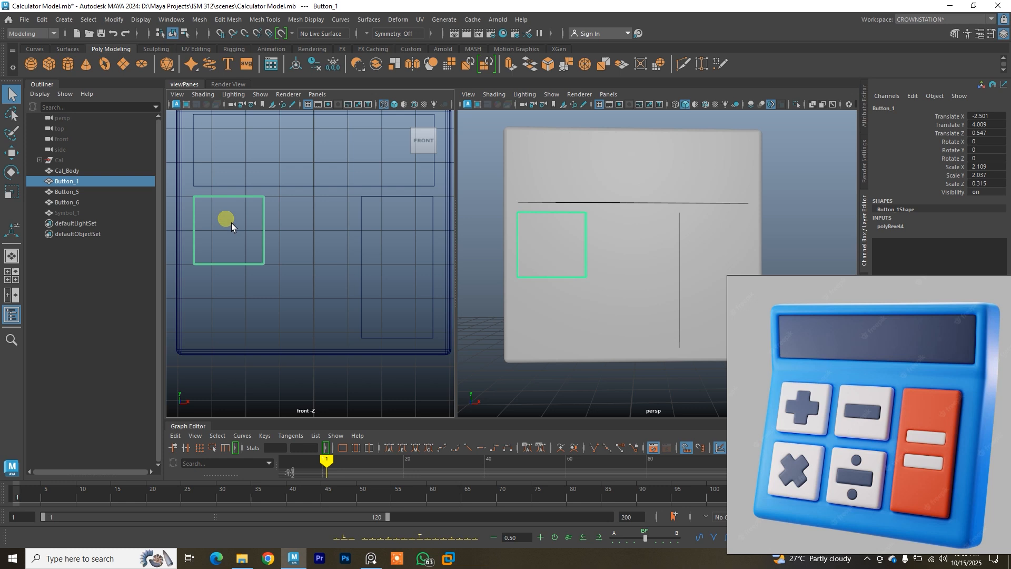
{"action": "left_click", "coordinate": [41, 19]}
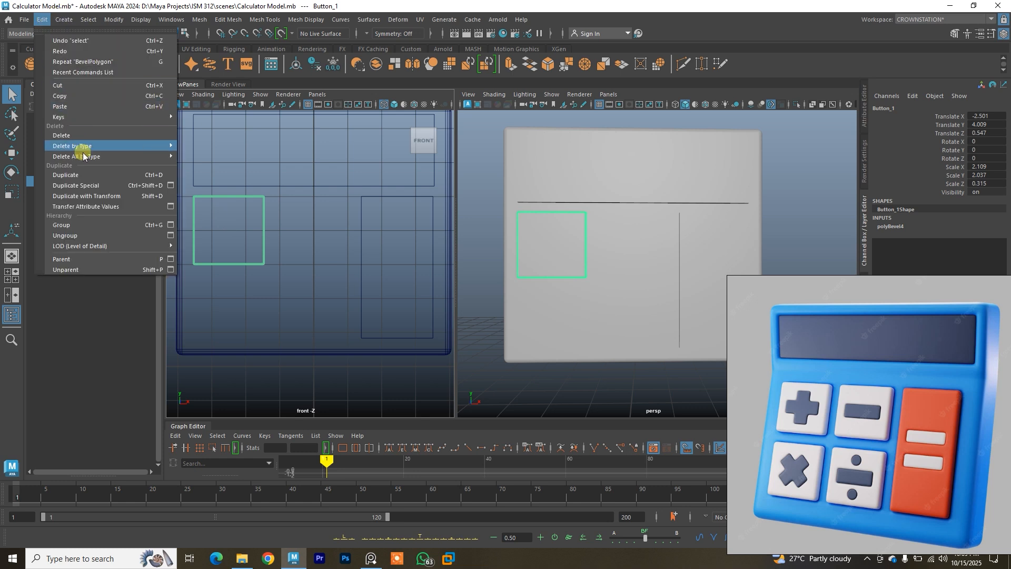
{"action": "left_click", "coordinate": [85, 176]}
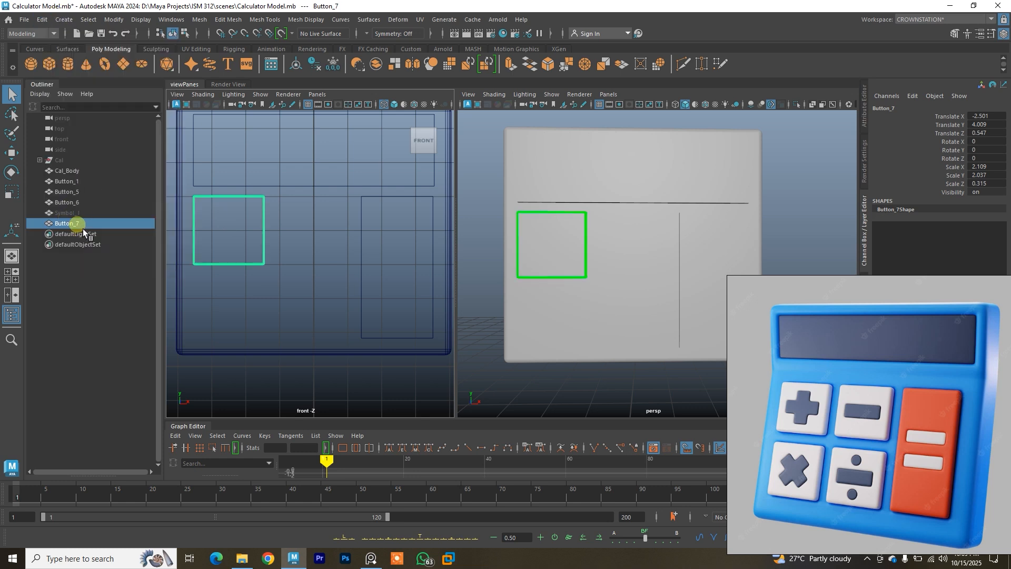
{"action": "double_click", "coordinate": [82, 223]}
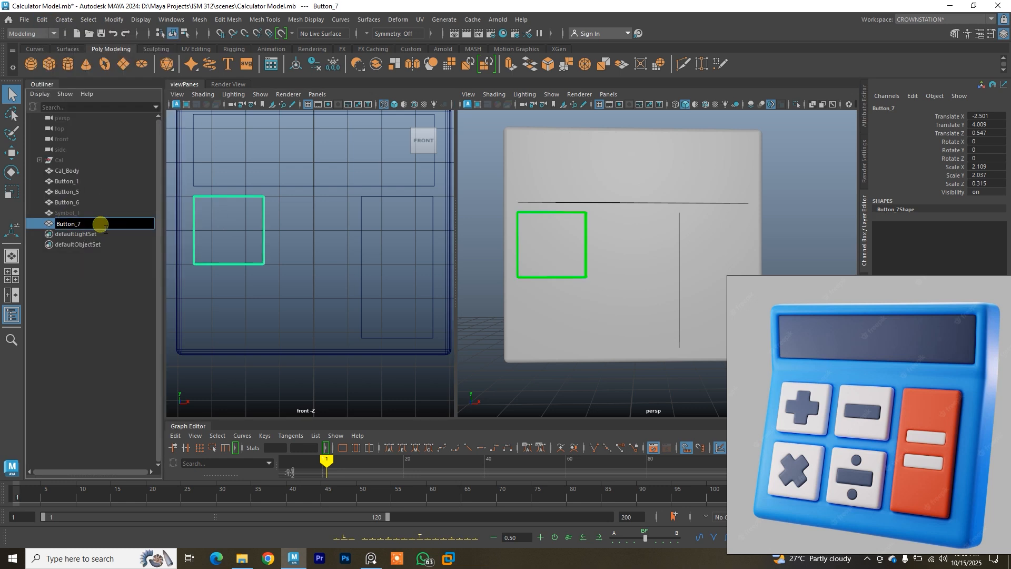
{"action": "type", "text": "2"}
{"action": "key", "text": "Return"}
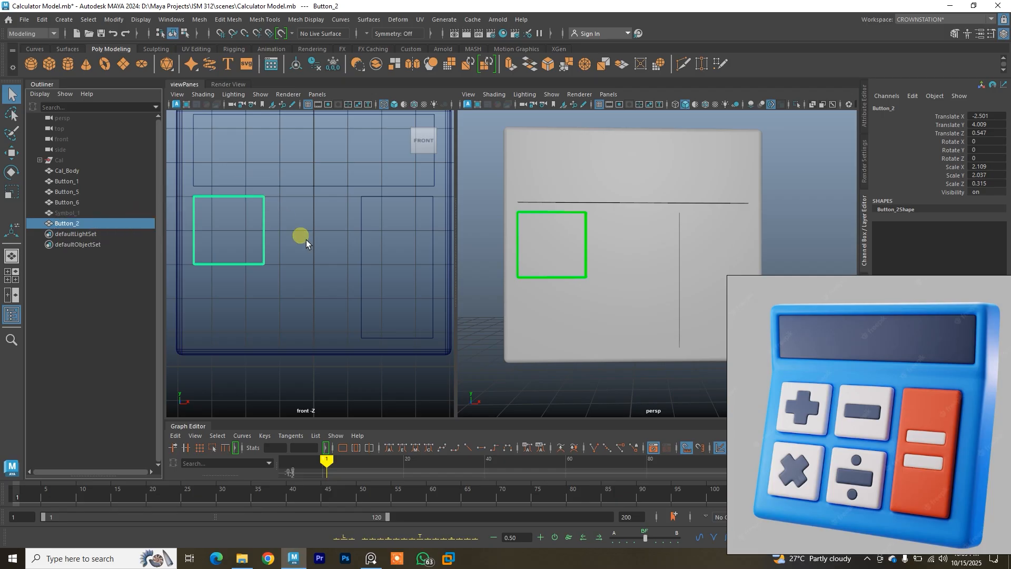
Move Button_2 along X to about -0.005, between Button_1 and the tall button.
{"action": "key", "text": "w"}
{"action": "left_click_drag", "start_coordinate": [275, 239], "coordinate": [362, 241]}
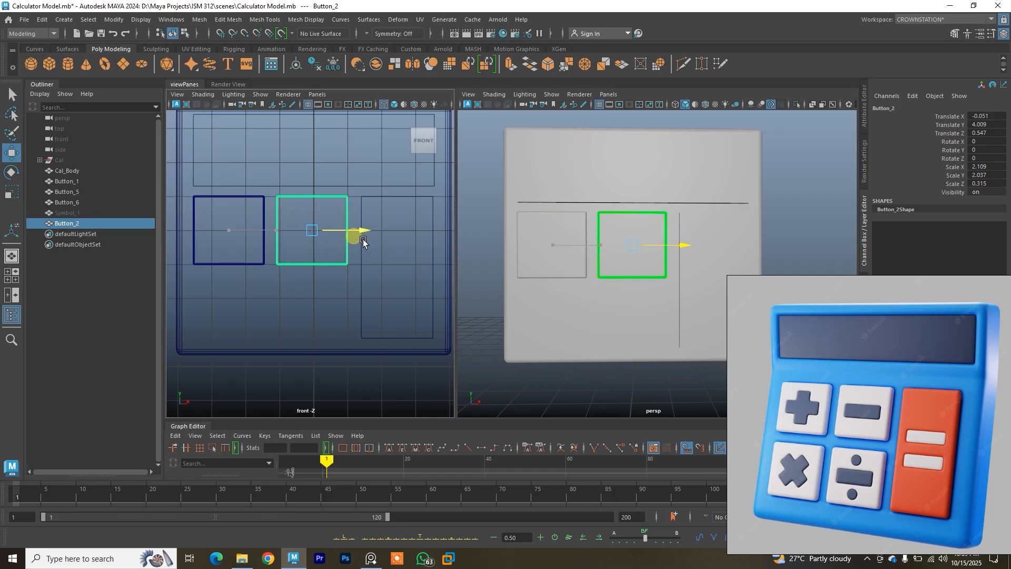
{"action": "left_click_drag", "start_coordinate": [362, 241], "coordinate": [363, 242]}
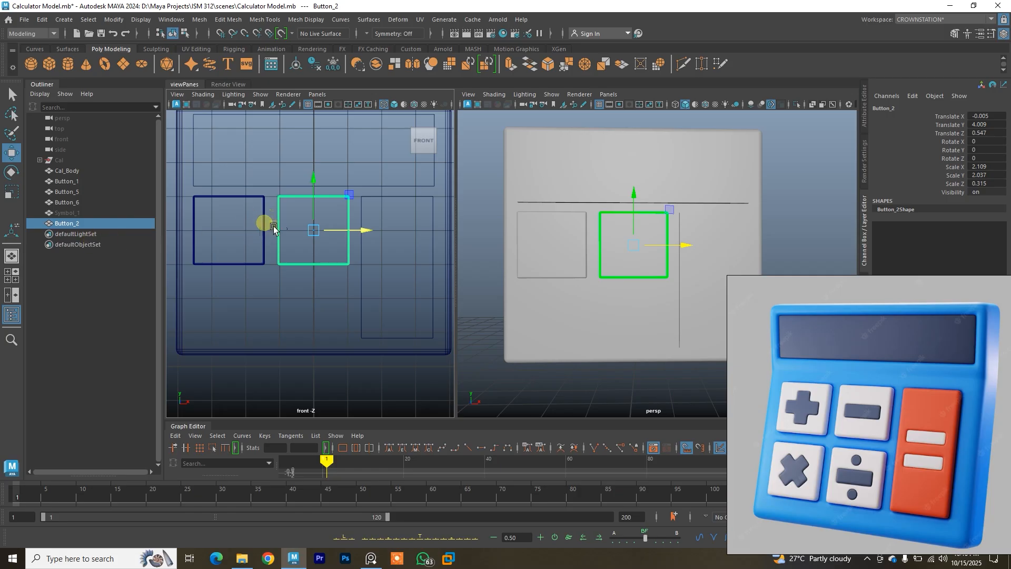
Duplicate Button_1 and Button_2 together and move the copies down to about Y 1.684 to form a second row.
{"action": "left_click", "coordinate": [262, 265], "text": "shift"}
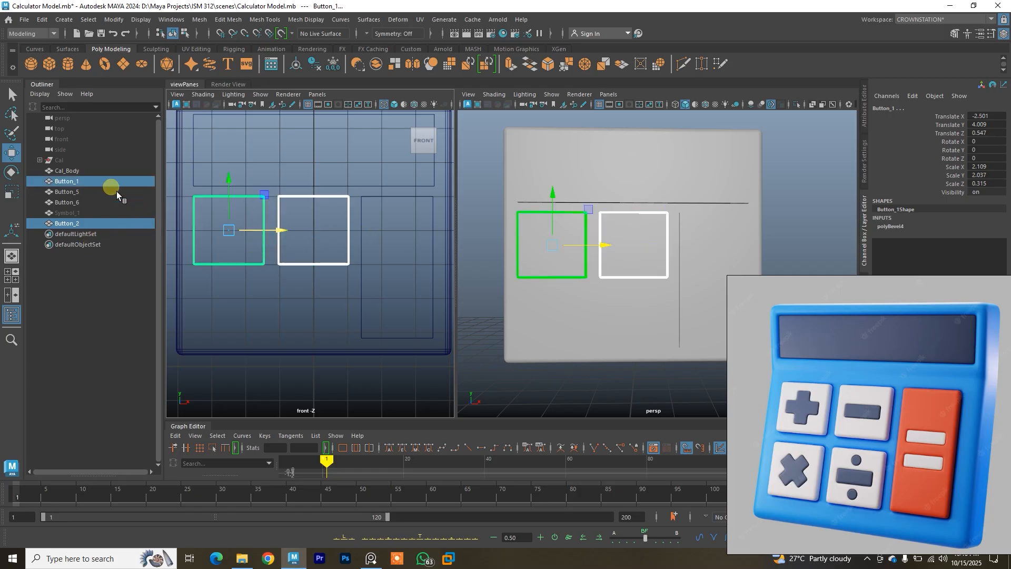
{"action": "left_click", "coordinate": [105, 182]}
{"action": "left_click", "coordinate": [95, 224]}
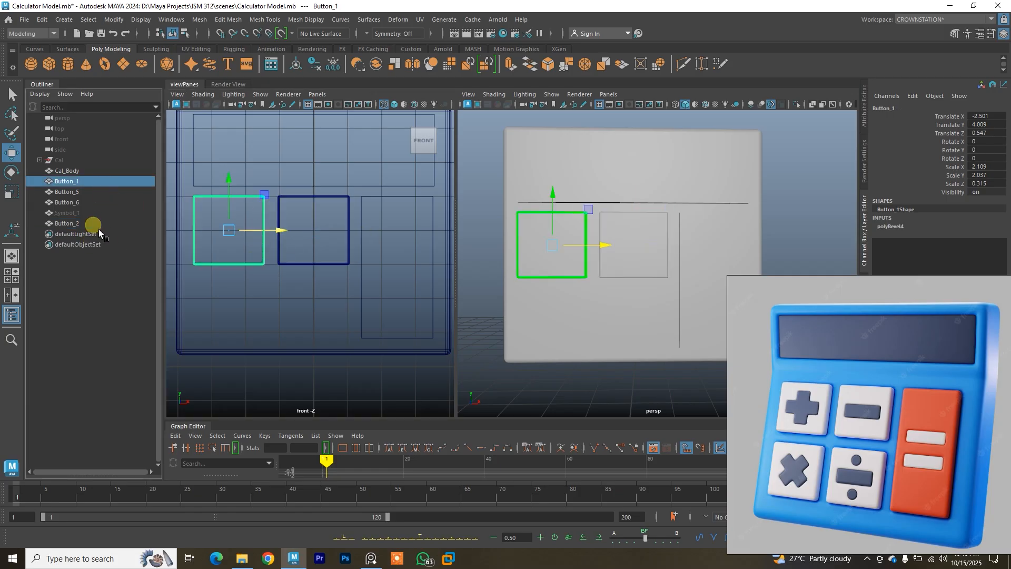
{"action": "left_click", "coordinate": [82, 171]}
{"action": "left_click", "coordinate": [84, 182]}
{"action": "left_click", "coordinate": [91, 227], "text": "ctrl"}
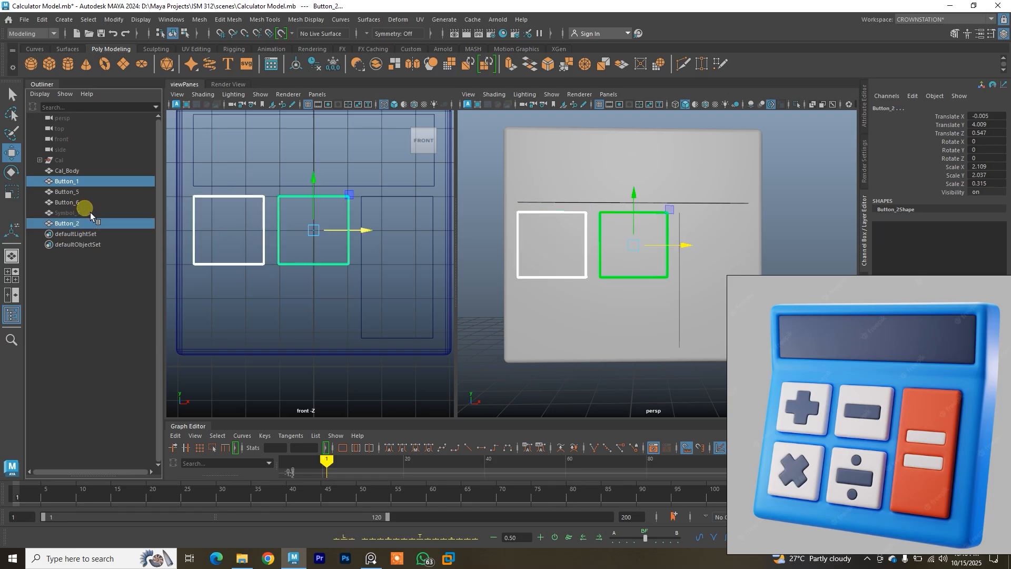
{"action": "left_click", "coordinate": [235, 201]}
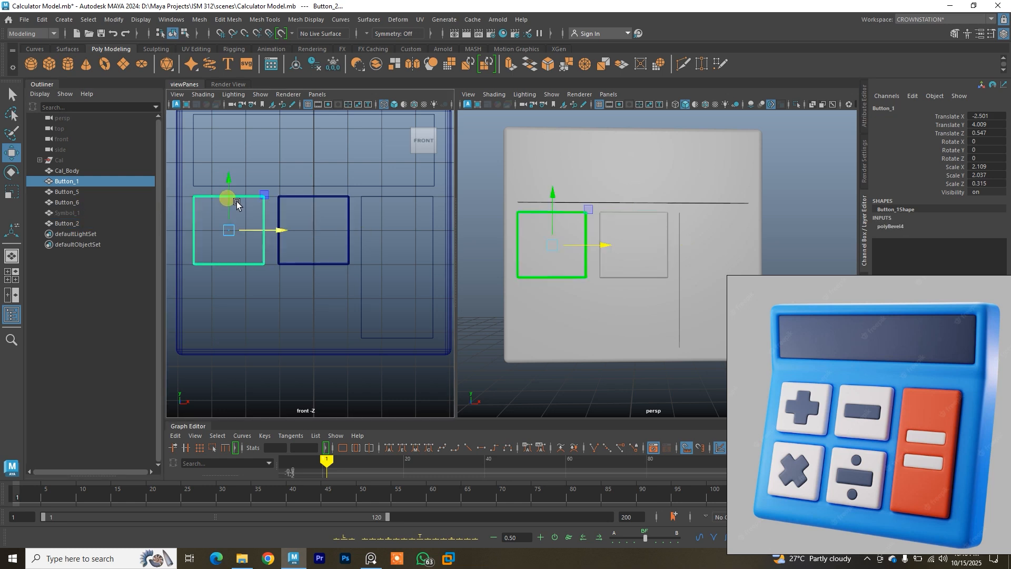
{"action": "left_click", "coordinate": [357, 241], "text": "shift"}
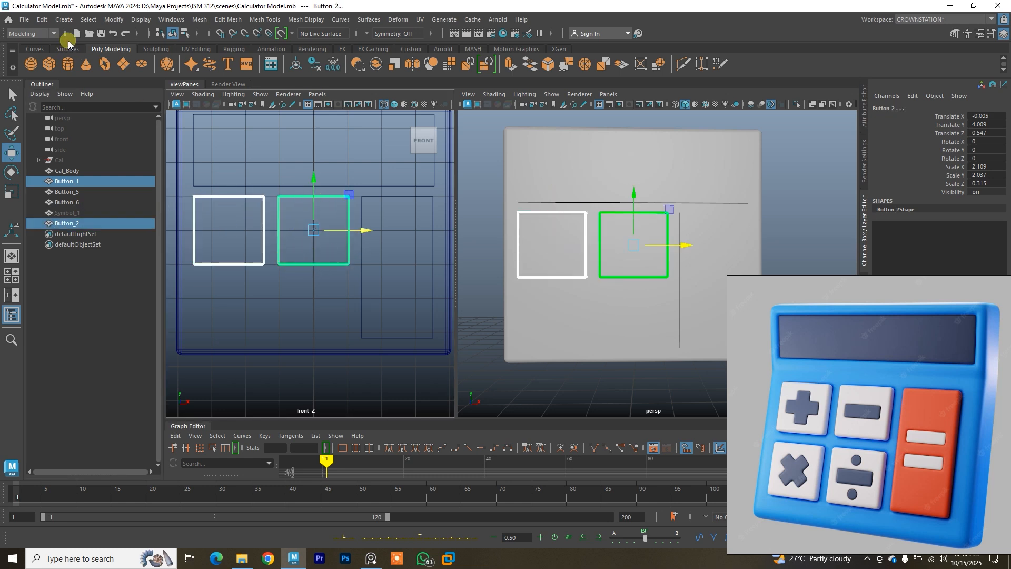
{"action": "left_click", "coordinate": [43, 21]}
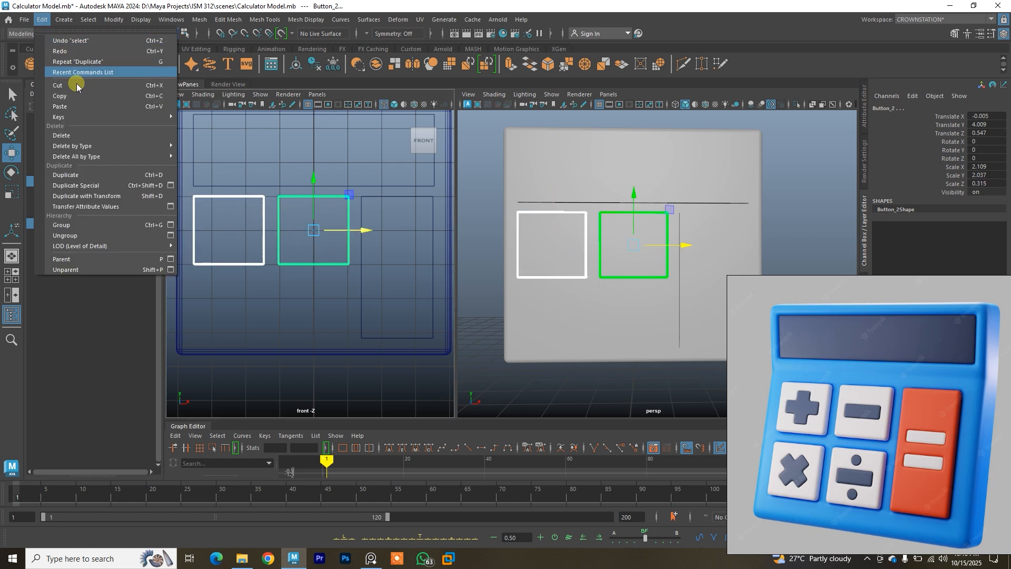
{"action": "left_click", "coordinate": [79, 177]}
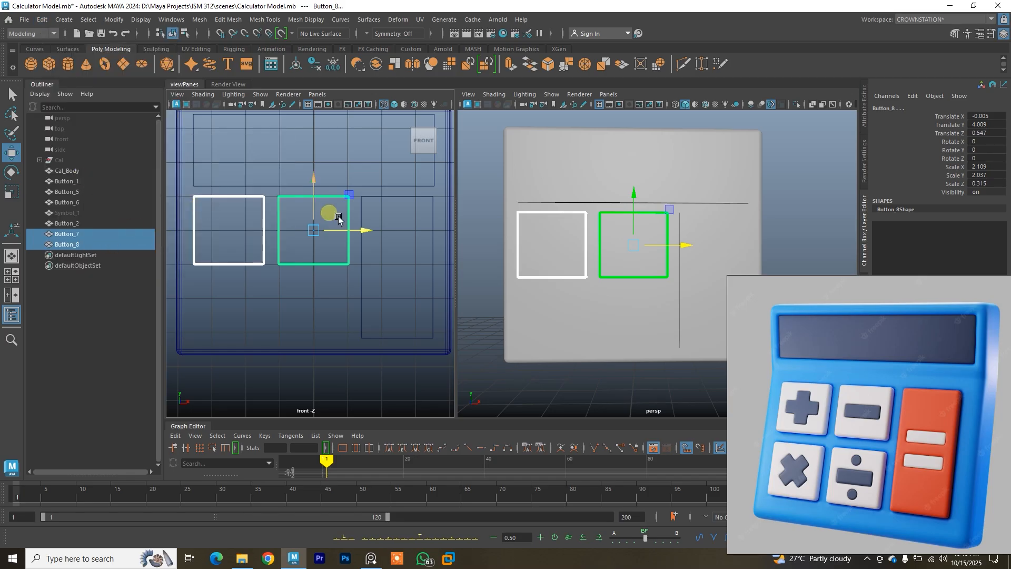
{"action": "left_click_drag", "start_coordinate": [323, 191], "coordinate": [321, 268]}
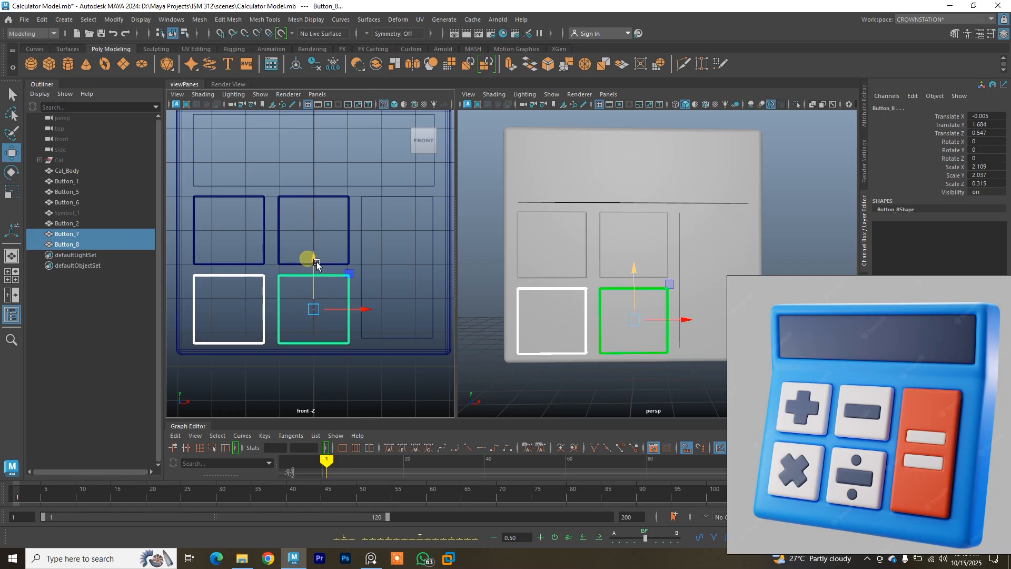
Rename the second-row copies Button_7 and Button_8 as Button_3 and Button_4.
{"action": "left_click", "coordinate": [85, 237]}
{"action": "double_click", "coordinate": [84, 238]}
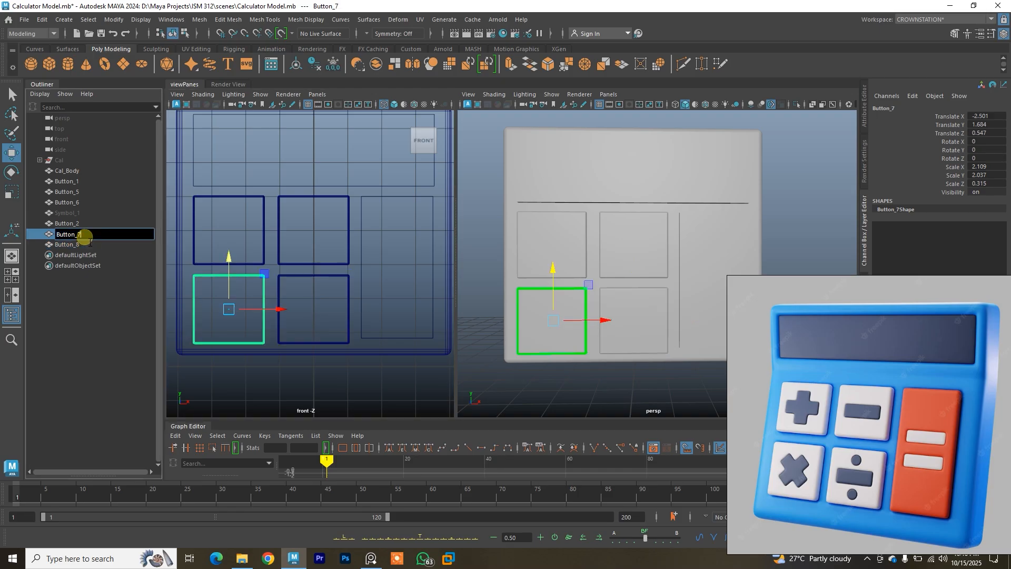
{"action": "key", "text": "BackSpace"}
{"action": "type", "text": "3"}
{"action": "double_click", "coordinate": [84, 248]}
{"action": "left_click", "coordinate": [95, 247]}
{"action": "type", "text": "4"}
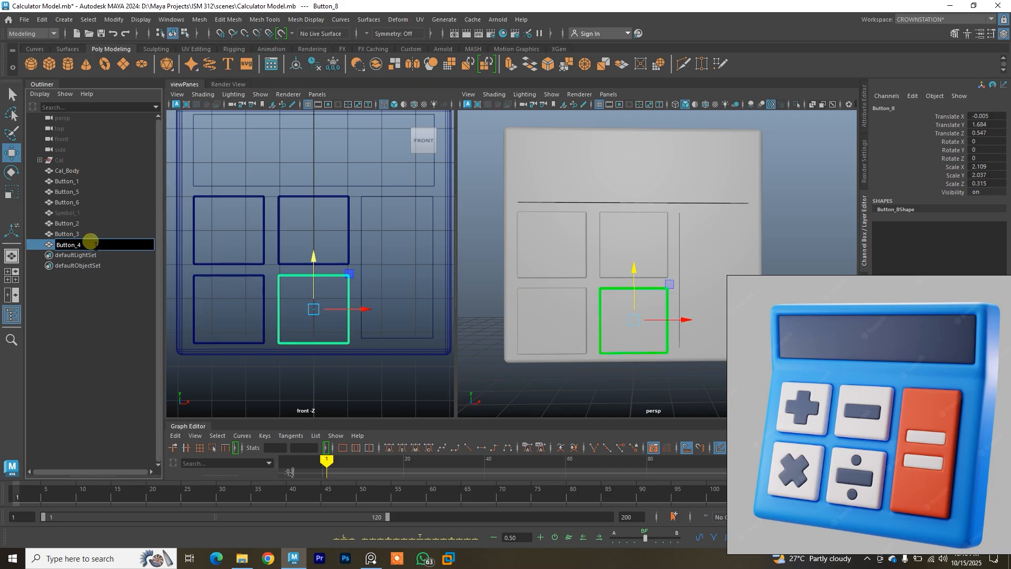
{"action": "left_click", "coordinate": [97, 235]}
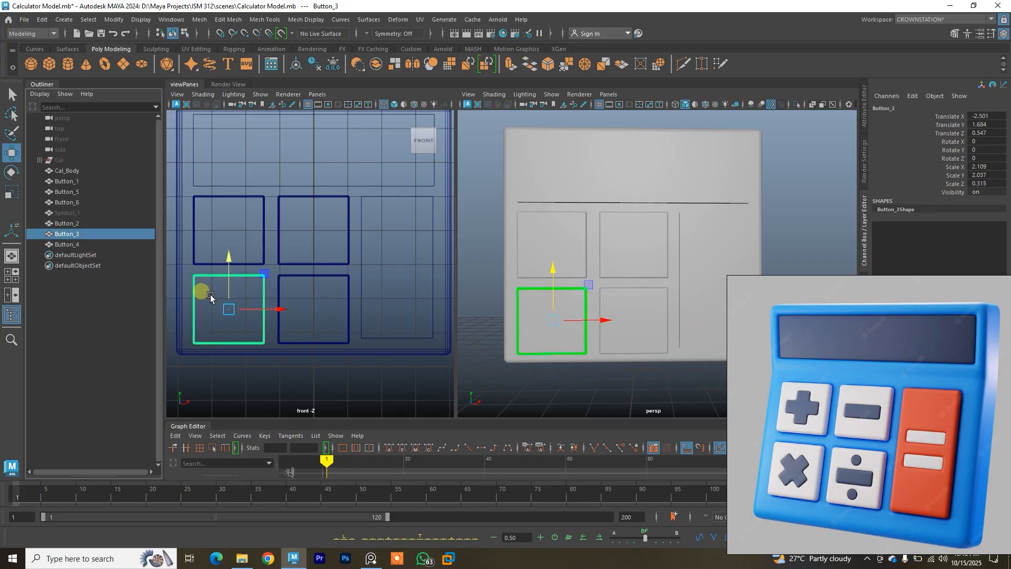
Bevel the tall Button_5, adjusting the bevel's fraction and segments to match the square buttons.
{"action": "left_click", "coordinate": [287, 265]}
{"action": "left_click_drag", "start_coordinate": [622, 277], "coordinate": [543, 265], "text": "alt"}
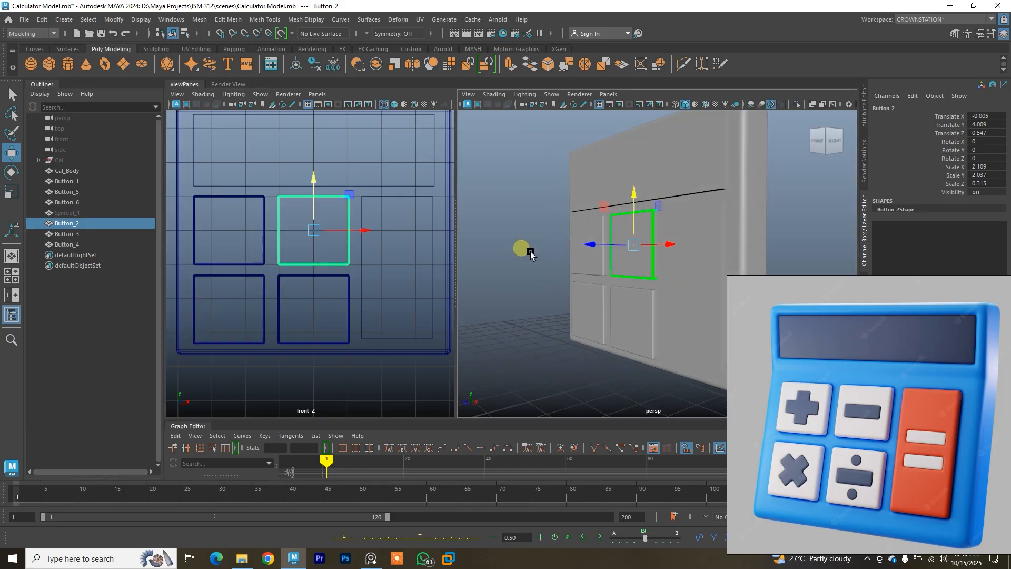
{"action": "left_click", "coordinate": [544, 264]}
{"action": "left_click_drag", "start_coordinate": [653, 274], "coordinate": [610, 251], "text": "alt"}
{"action": "left_click", "coordinate": [663, 269]}
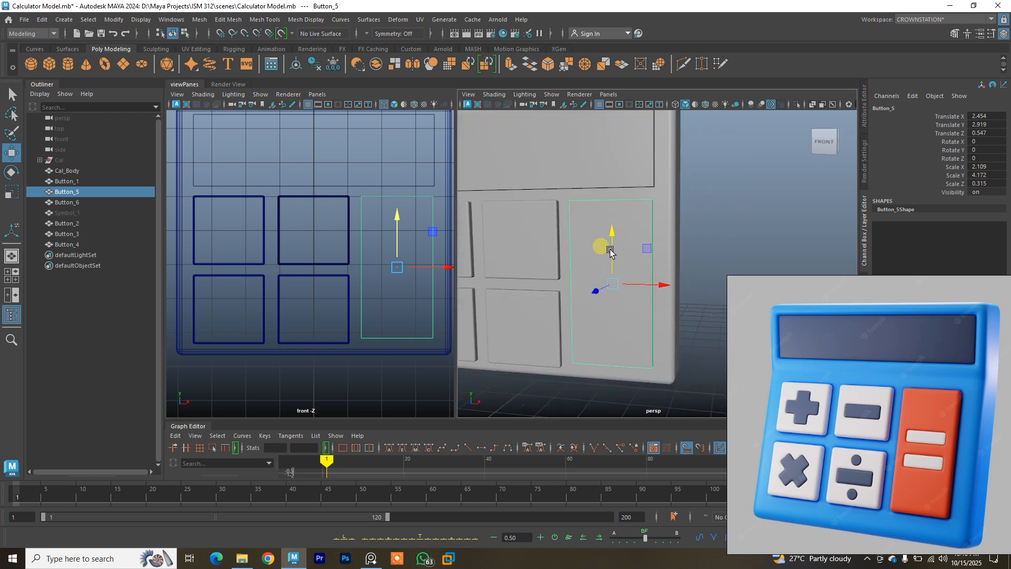
{"action": "left_click", "coordinate": [227, 20]}
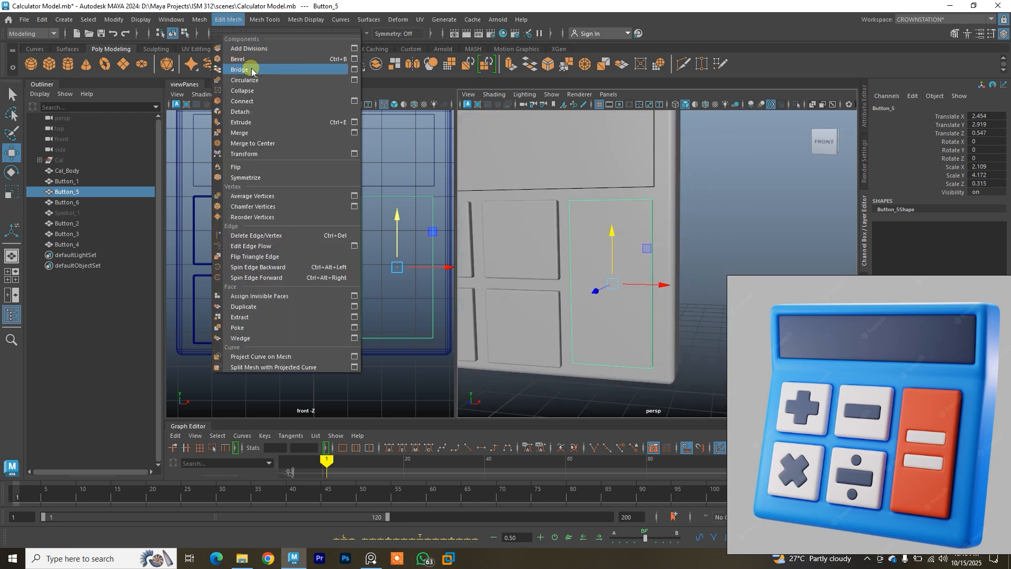
{"action": "left_click", "coordinate": [247, 59]}
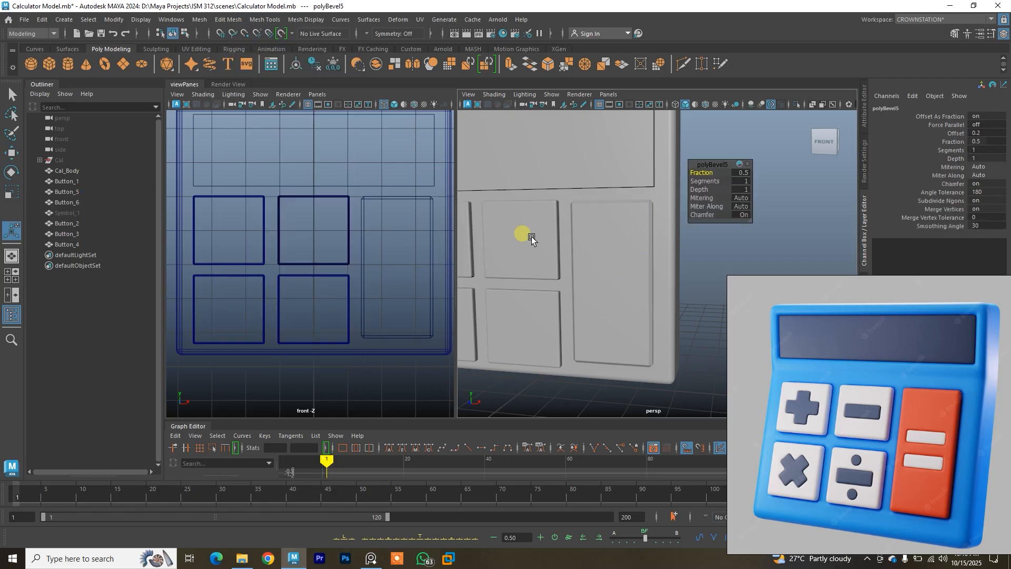
{"action": "mouse_move", "coordinate": [706, 171]}
{"action": "left_mouse_down"}
{"action": "mouse_move", "coordinate": [718, 185]}
{"action": "mouse_move", "coordinate": [708, 183]}
{"action": "left_mouse_up"}
Bevel the wide display panel Button_6 with a fraction of 0.3 and 4 segments.
{"action": "left_click_drag", "start_coordinate": [668, 232], "coordinate": [619, 192], "text": "alt"}
{"action": "left_click", "coordinate": [619, 193]}
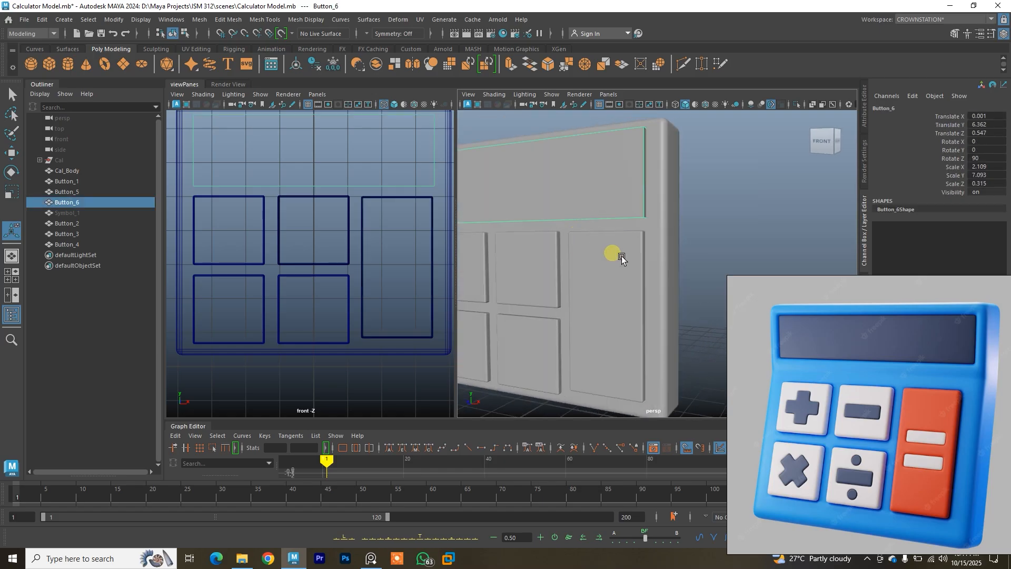
{"action": "left_click", "coordinate": [225, 22]}
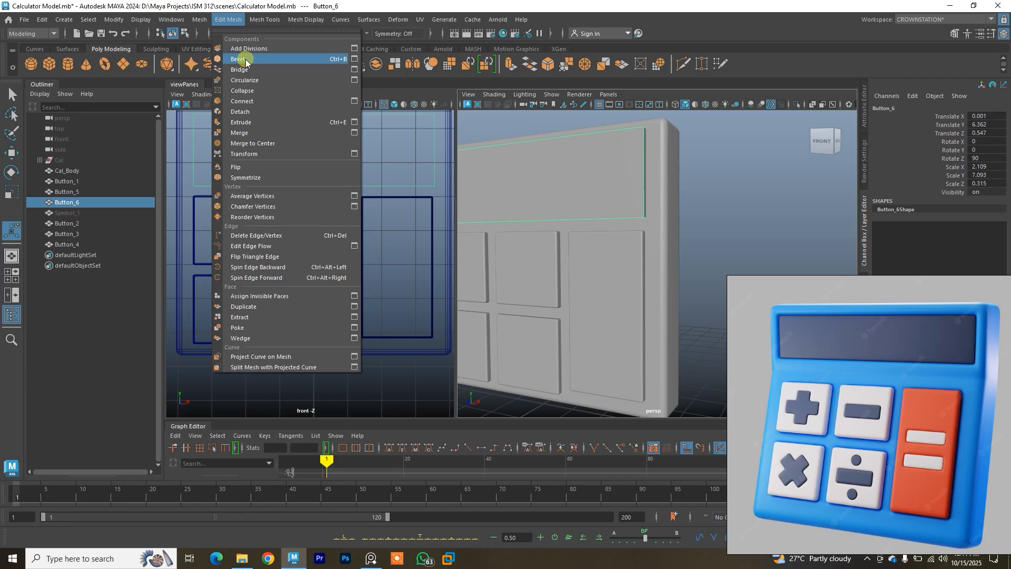
{"action": "left_click", "coordinate": [246, 60]}
{"action": "mouse_move", "coordinate": [713, 183]}
{"action": "left_mouse_down"}
{"action": "mouse_move", "coordinate": [705, 174]}
{"action": "mouse_move", "coordinate": [718, 184]}
{"action": "left_mouse_up"}
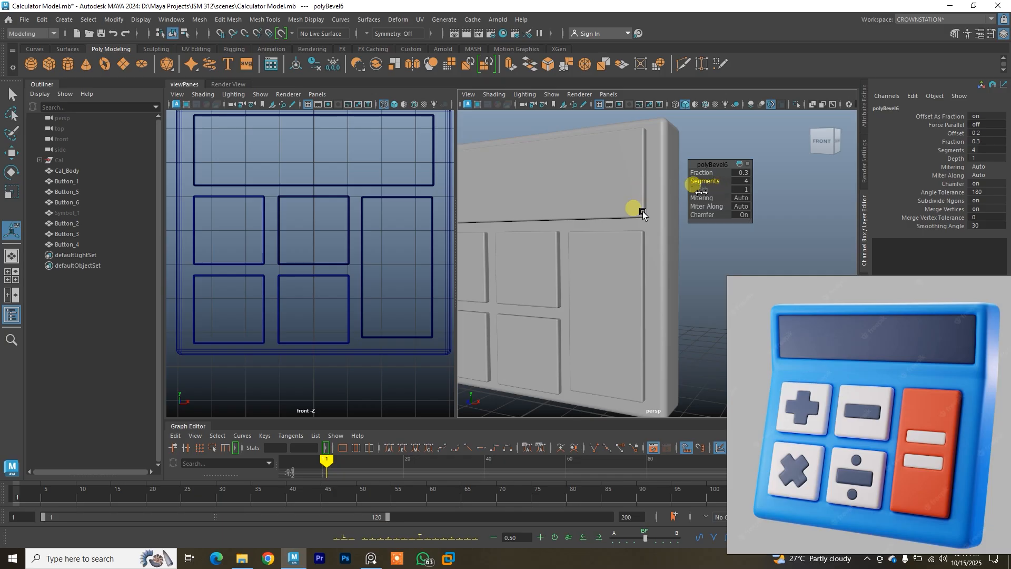
{"action": "left_click", "coordinate": [696, 249]}
Scale Cal_Body to about 8.173 in X and 8.005 in Y, and move it to about Y 3.988.
{"action": "left_click_drag", "start_coordinate": [678, 248], "coordinate": [602, 239], "text": "alt"}
{"action": "left_click", "coordinate": [593, 232]}
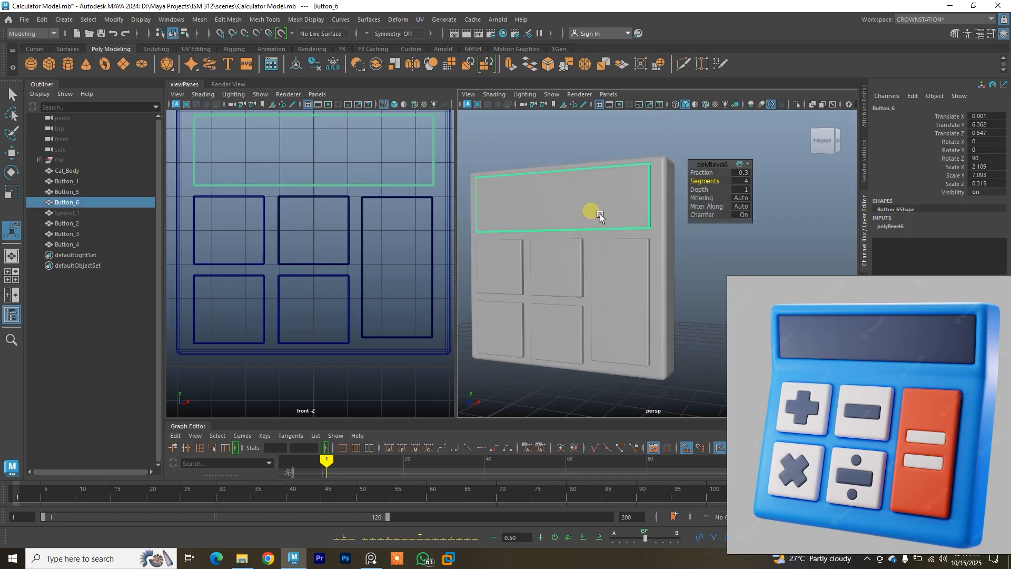
{"action": "middle_click_drag", "start_coordinate": [600, 221], "coordinate": [604, 248], "text": "alt"}
{"action": "mouse_move", "coordinate": [365, 193]}
{"action": "middle_mouse_down", "text": "alt"}
{"action": "mouse_move", "coordinate": [363, 228]}
{"action": "mouse_move", "coordinate": [350, 203]}
{"action": "middle_mouse_up", "text": "alt"}
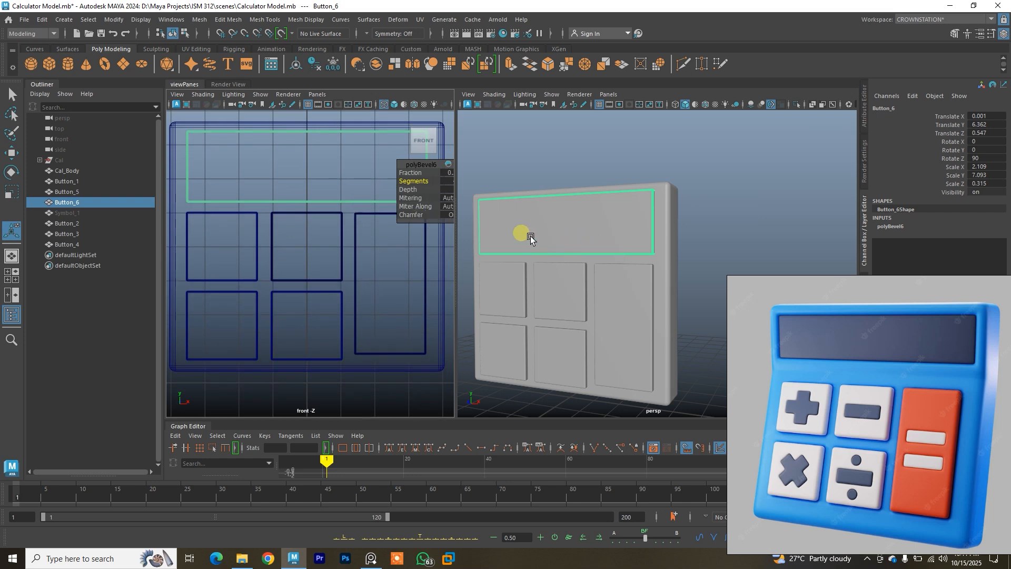
{"action": "scroll", "coordinate": [362, 164], "scroll_direction": "down", "scroll_amount": 2}
{"action": "scroll", "coordinate": [355, 195], "scroll_direction": "up", "scroll_amount": 1}
{"action": "middle_click_drag", "start_coordinate": [355, 195], "coordinate": [327, 169], "text": "alt"}
{"action": "left_click", "coordinate": [387, 226]}
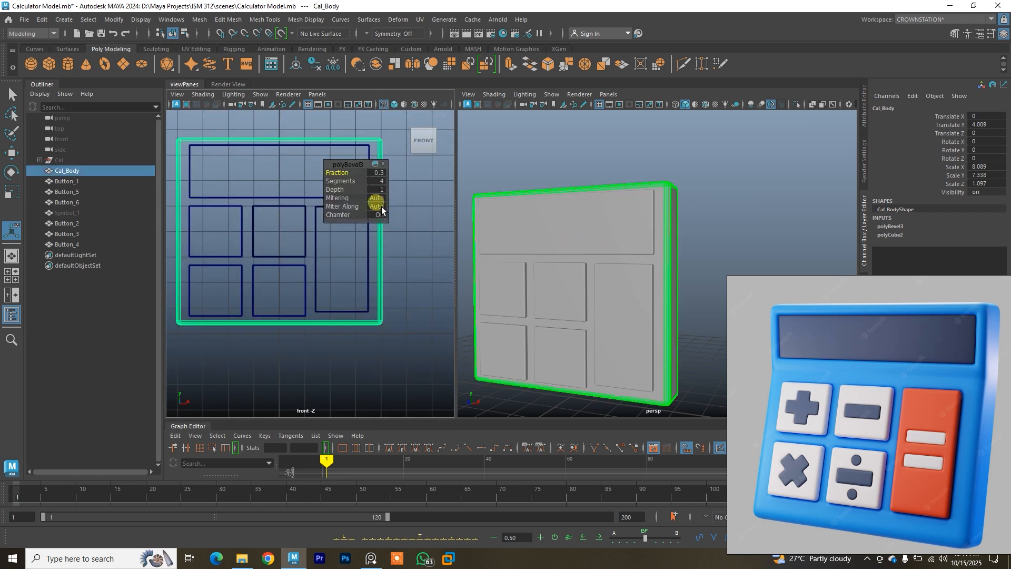
{"action": "middle_click_drag", "start_coordinate": [316, 162], "coordinate": [346, 168], "text": "alt"}
{"action": "key", "text": "r"}
{"action": "left_click_drag", "start_coordinate": [292, 198], "coordinate": [290, 194]}
{"action": "mouse_move", "coordinate": [319, 246]}
{"action": "left_mouse_down"}
{"action": "mouse_move", "coordinate": [331, 243]}
{"action": "mouse_move", "coordinate": [323, 242]}
{"action": "left_mouse_up"}
{"action": "left_click_drag", "start_coordinate": [298, 208], "coordinate": [298, 207]}
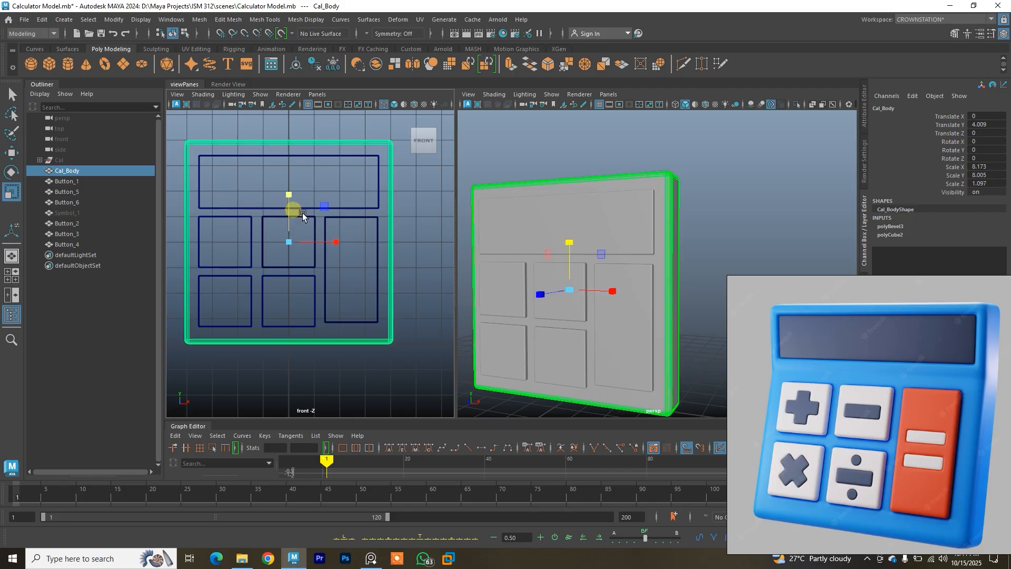
{"action": "key", "text": "w"}
{"action": "left_click_drag", "start_coordinate": [298, 208], "coordinate": [299, 209]}
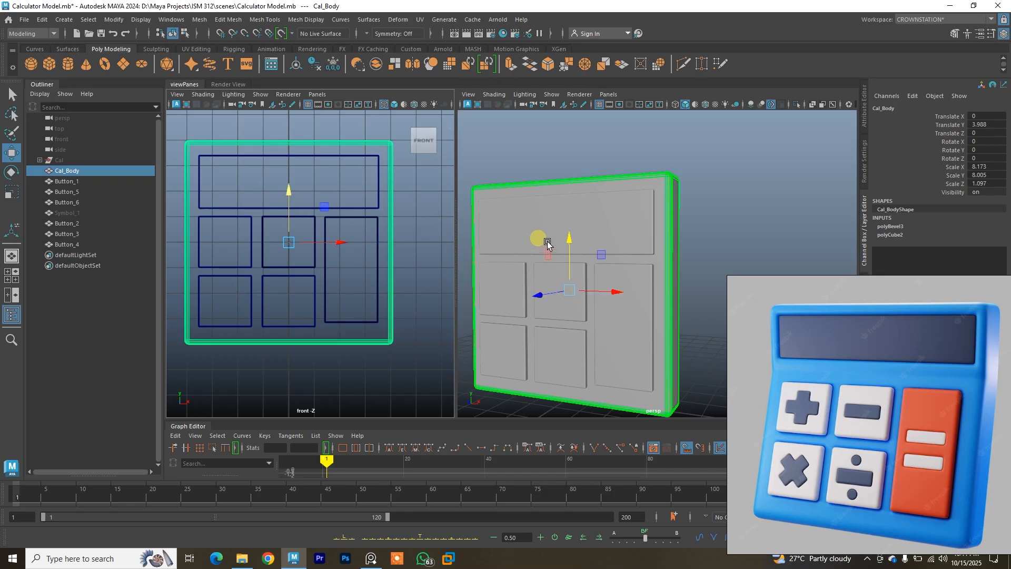
Examine the calculator's front and side profile in a single enlarged perspective view against the reference image.
{"action": "key", "text": "space"}
{"action": "scroll", "coordinate": [515, 212], "scroll_direction": "down", "scroll_amount": 4}
{"action": "right_click_drag", "start_coordinate": [592, 182], "coordinate": [634, 167]}
{"action": "left_click", "coordinate": [625, 186]}
{"action": "left_click_drag", "start_coordinate": [526, 176], "coordinate": [491, 207], "text": "alt"}
{"action": "left_click", "coordinate": [491, 207]}
{"action": "left_click_drag", "start_coordinate": [543, 249], "coordinate": [386, 242], "text": "alt"}
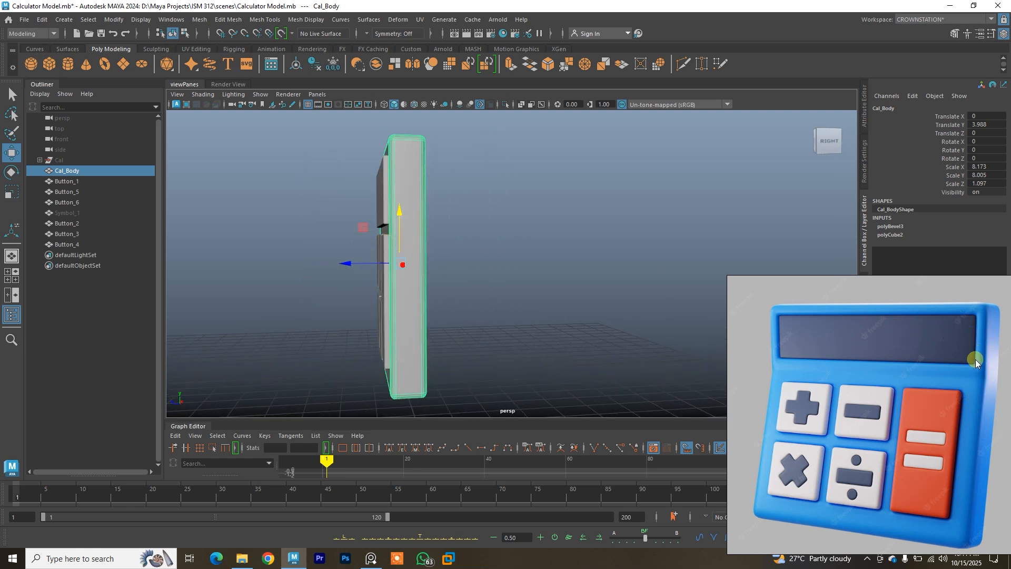
{"action": "left_click_drag", "start_coordinate": [448, 250], "coordinate": [474, 222], "text": "alt"}
Rename the display panel Button_6 as Screen and hide it.
{"action": "left_click", "coordinate": [368, 246]}
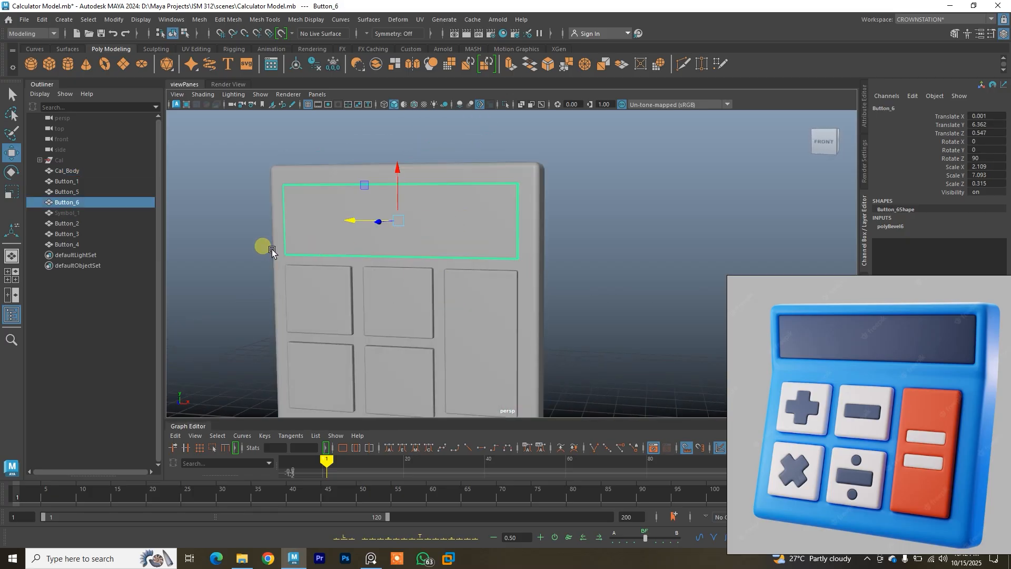
{"action": "double_click", "coordinate": [85, 204]}
{"action": "type", "text": "Screen"}
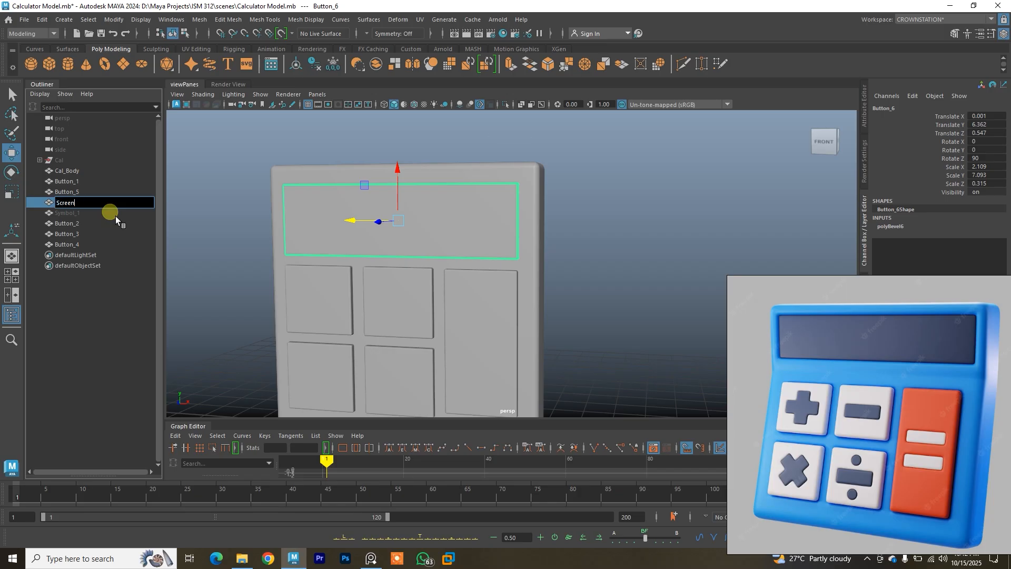
{"action": "key", "text": "Return"}
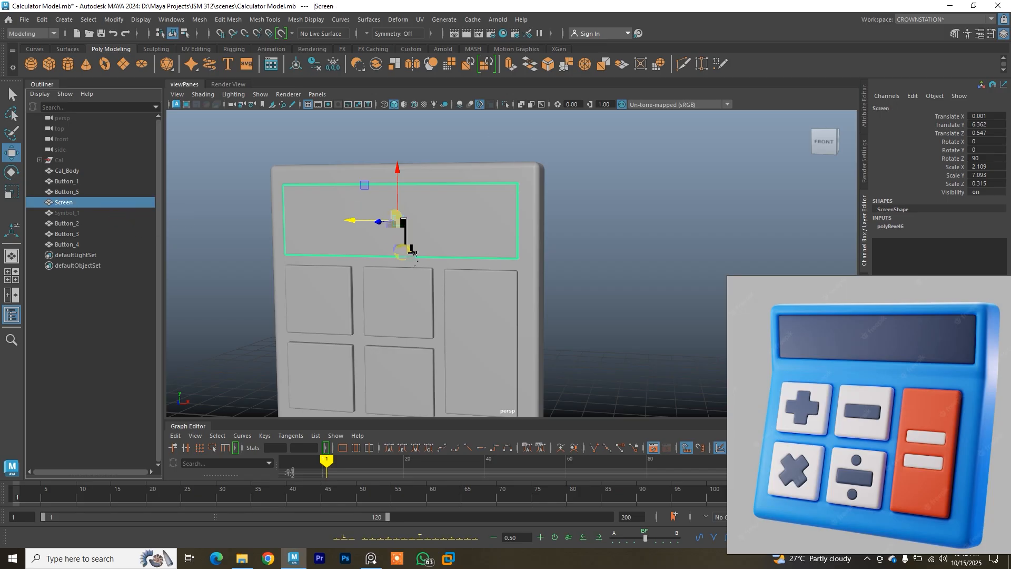
{"action": "middle_click_drag", "start_coordinate": [413, 239], "coordinate": [404, 195], "text": "alt"}
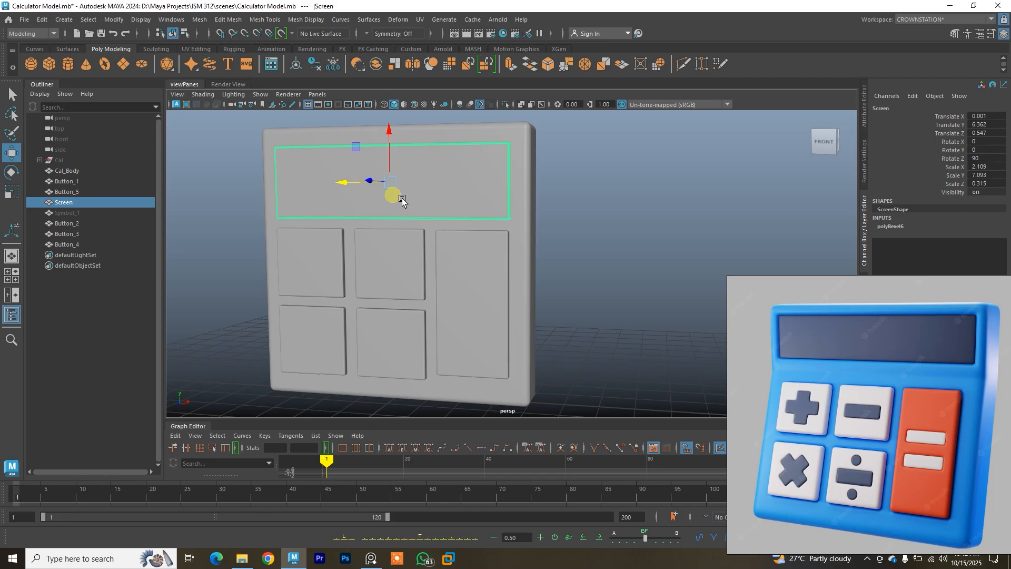
{"action": "left_click_drag", "start_coordinate": [435, 190], "coordinate": [415, 192], "text": "alt"}
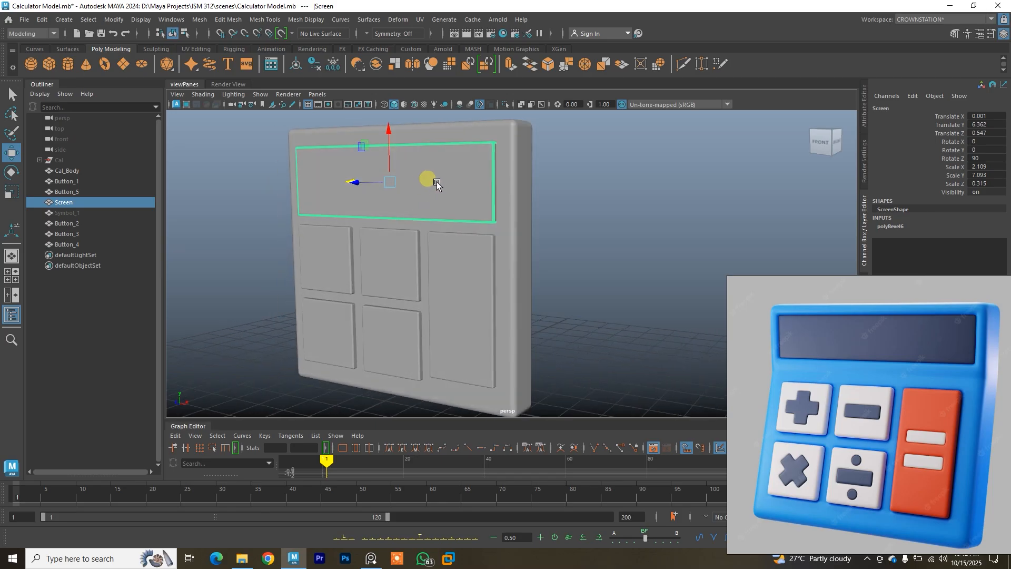
{"action": "key", "text": "ctrl+h"}
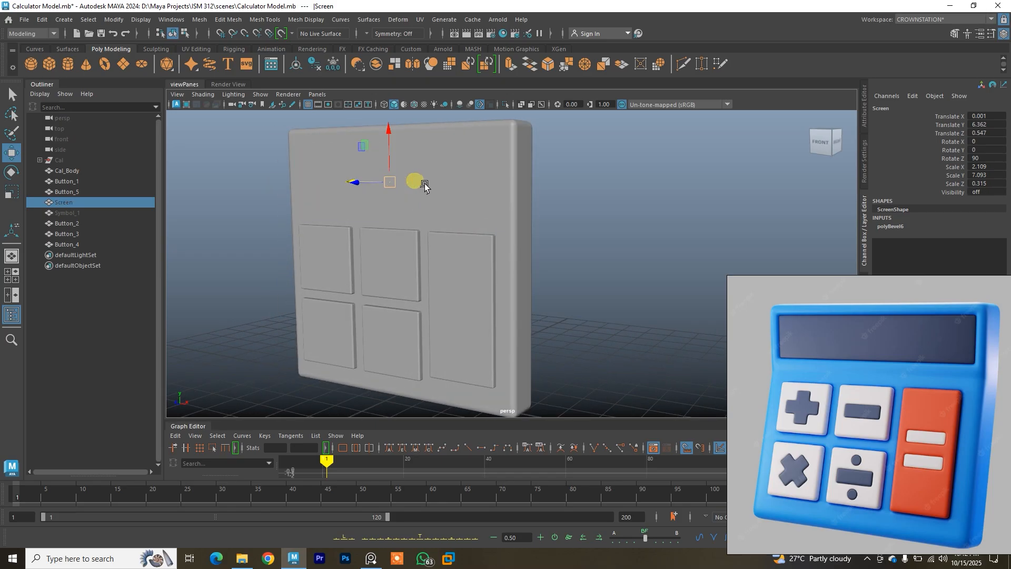
Insert a horizontal edge loop around Cal_Body just above the upper button row, and return to object selection.
{"action": "left_click", "coordinate": [422, 187]}
{"action": "left_click_drag", "start_coordinate": [412, 194], "coordinate": [434, 212], "text": "alt"}
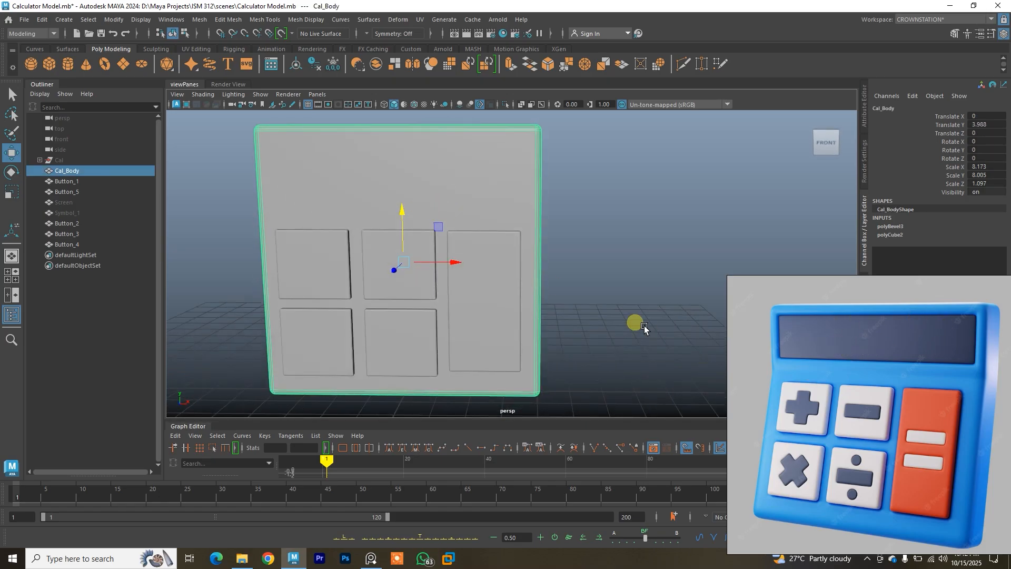
{"action": "left_click_drag", "start_coordinate": [500, 206], "coordinate": [457, 198], "text": "alt"}
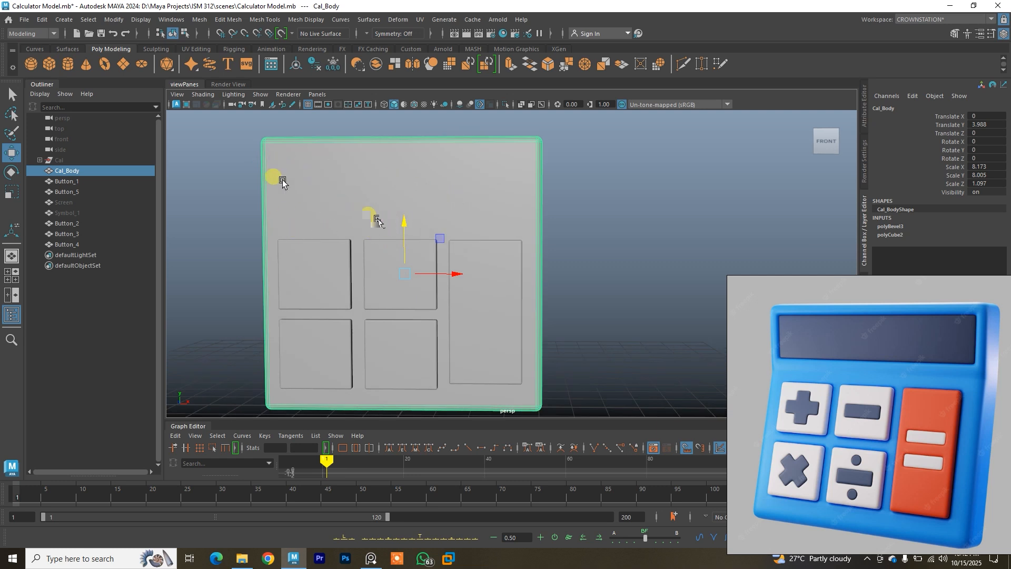
{"action": "left_click", "coordinate": [264, 20]}
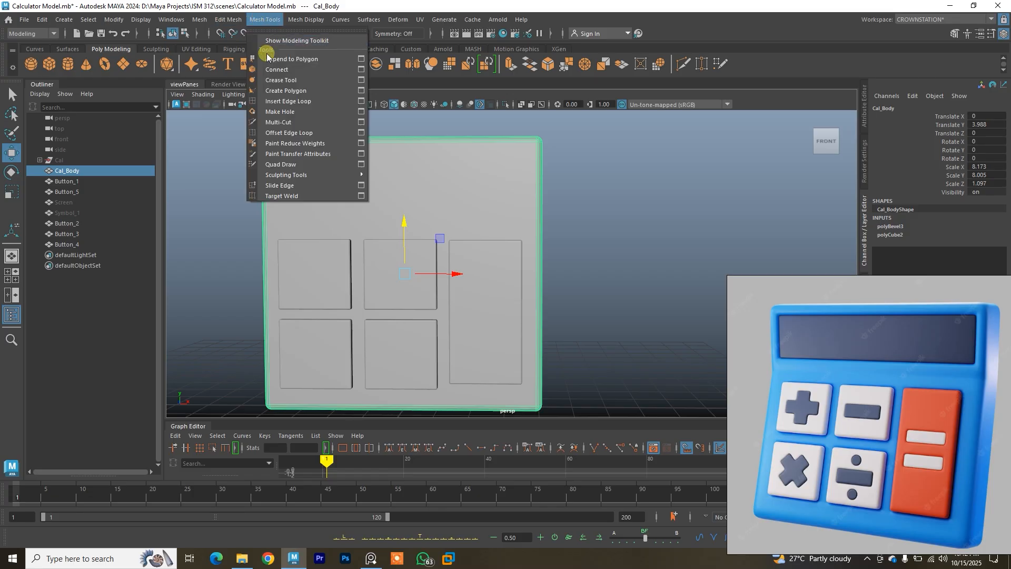
{"action": "left_click", "coordinate": [280, 101]}
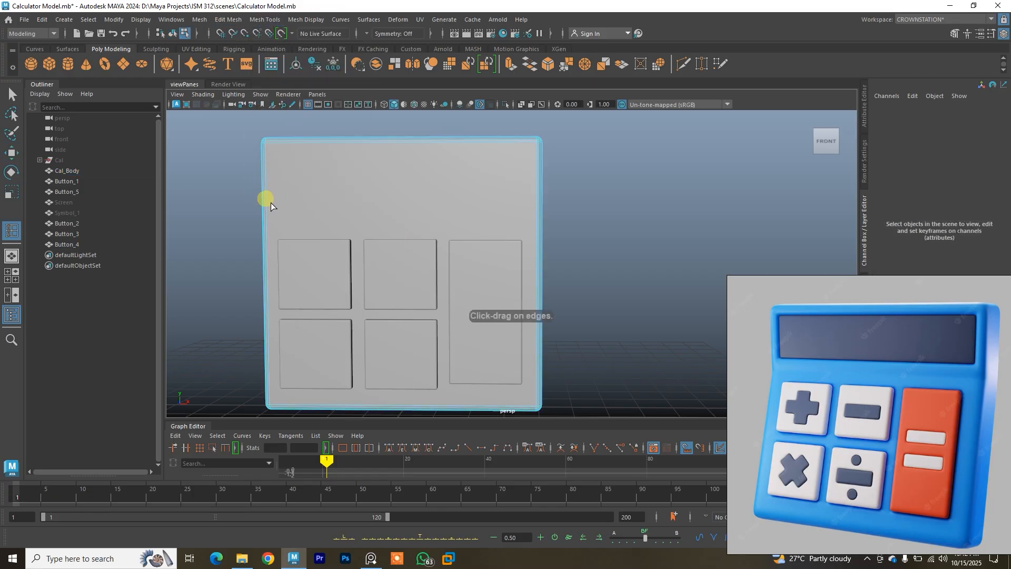
{"action": "left_click_drag", "start_coordinate": [271, 203], "coordinate": [273, 225]}
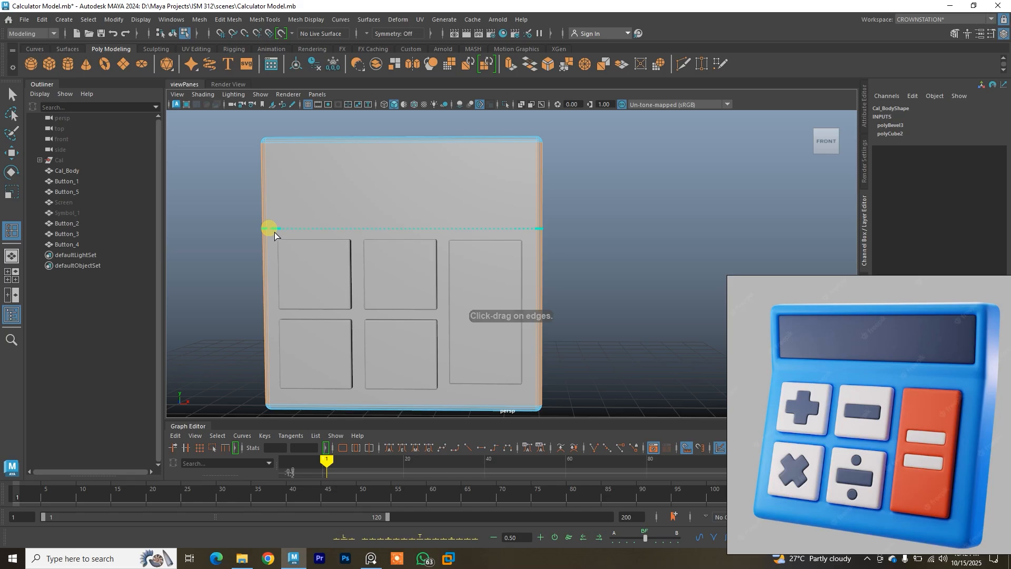
{"action": "left_click_drag", "start_coordinate": [275, 232], "coordinate": [307, 235]}
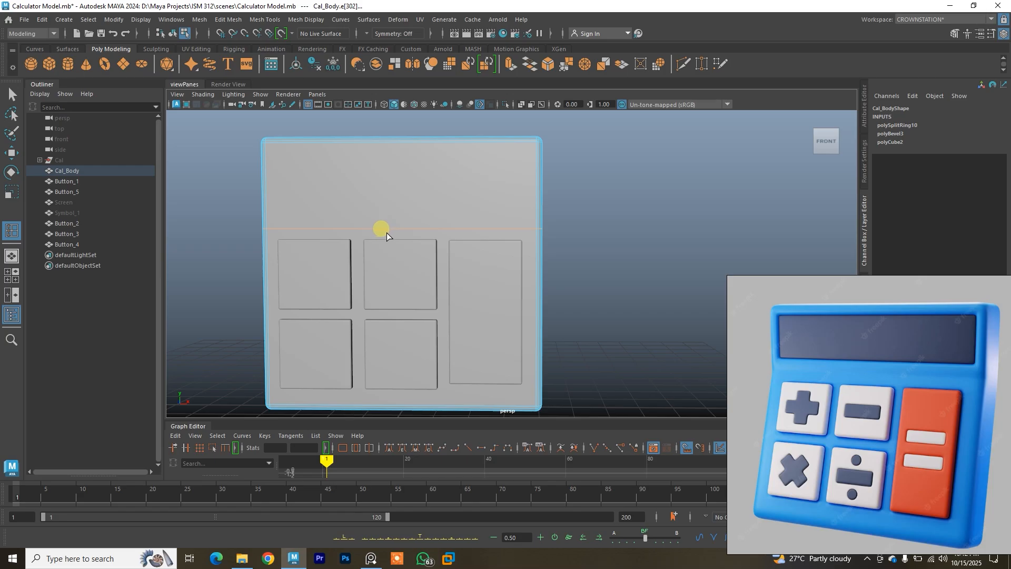
{"action": "left_click", "coordinate": [13, 95]}
{"action": "right_click_drag", "start_coordinate": [308, 148], "coordinate": [348, 132]}
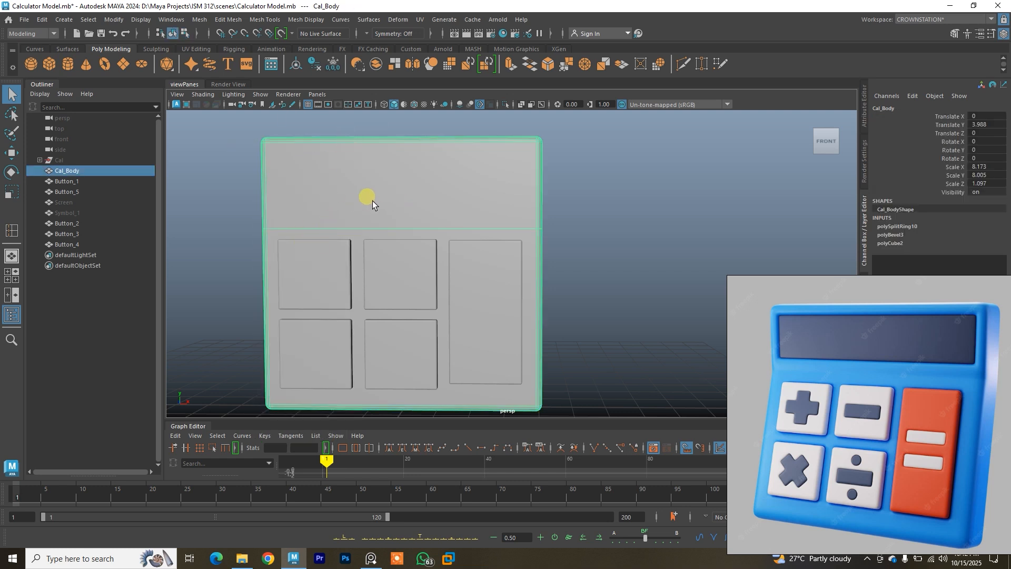
Compare Cal_Body's smooth preview with its unsmoothed mesh, checking the bevelled corners and the horizontal edge loop.
{"action": "left_click_drag", "start_coordinate": [470, 188], "coordinate": [370, 202], "text": "alt"}
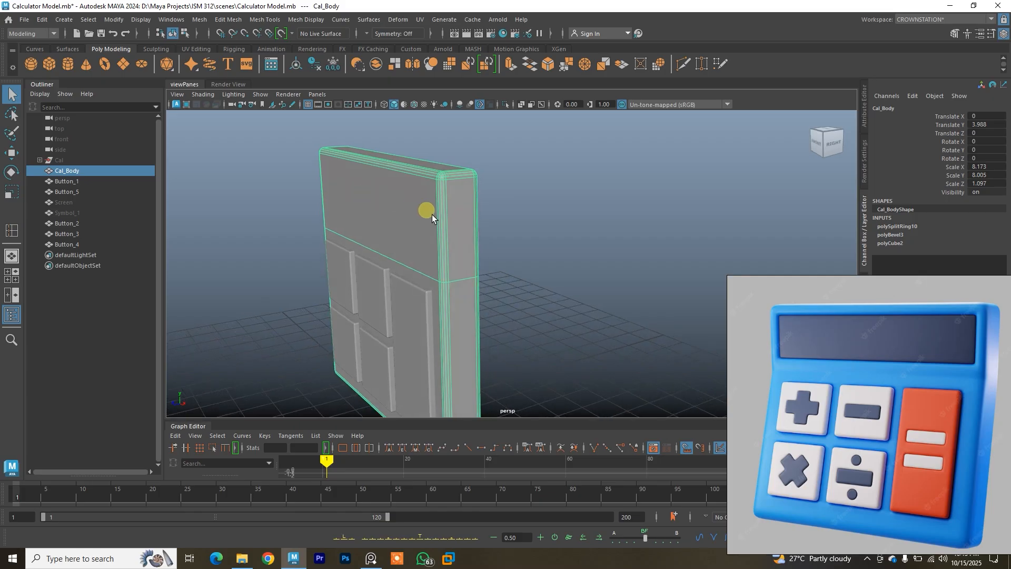
{"action": "key", "text": "3"}
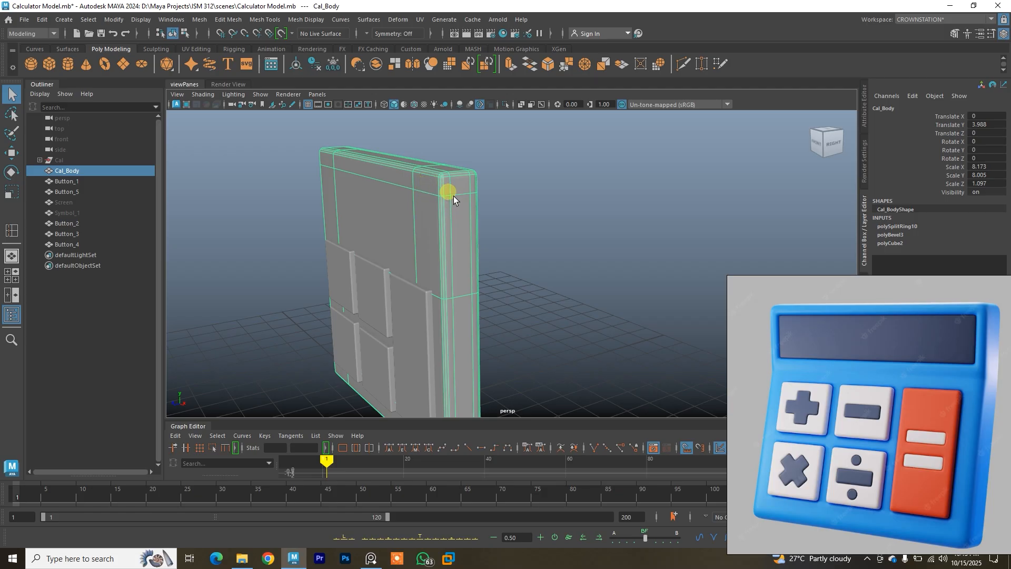
{"action": "key", "text": "1"}
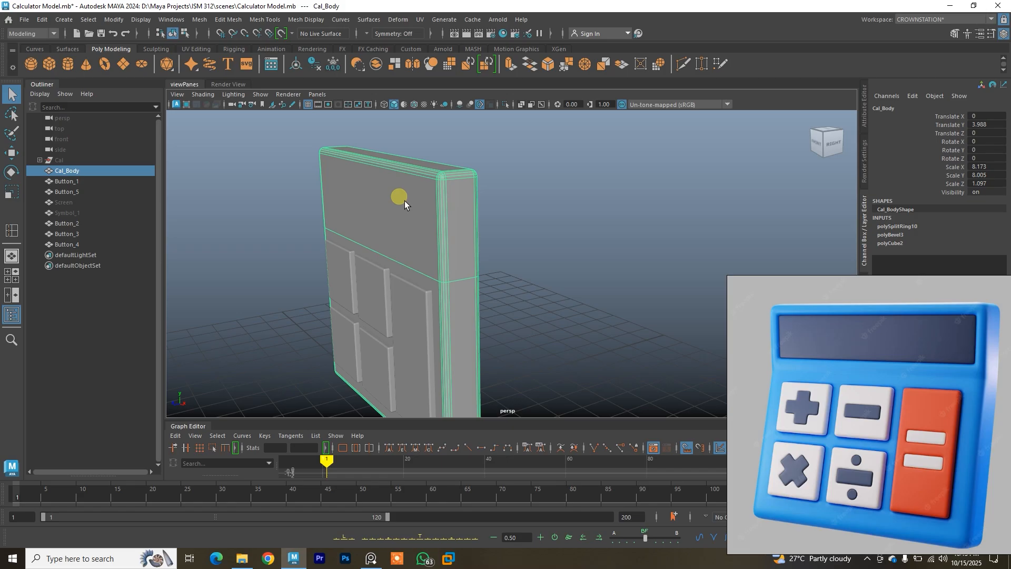
{"action": "key", "text": "3"}
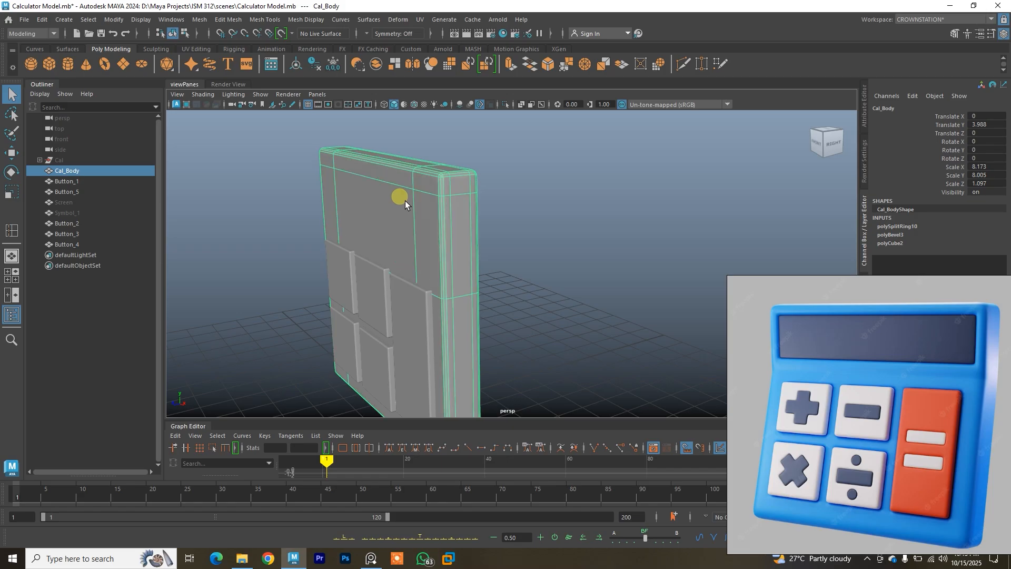
{"action": "key", "text": "1"}
{"action": "key", "text": "3"}
{"action": "key", "text": "1"}
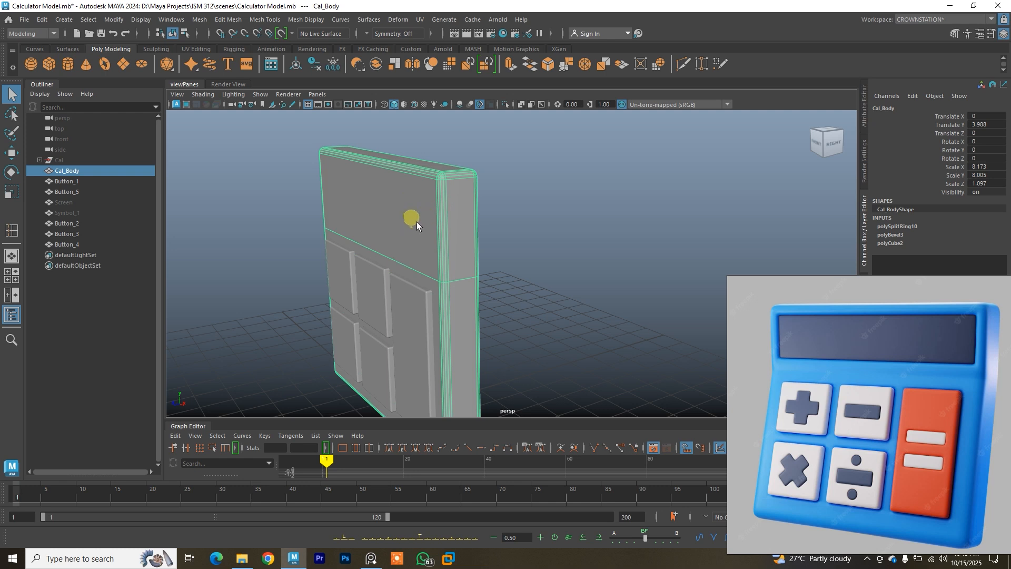
{"action": "left_click_drag", "start_coordinate": [396, 208], "coordinate": [419, 215], "text": "alt"}
{"action": "key", "text": "3"}
{"action": "key", "text": "1"}
{"action": "left_click_drag", "start_coordinate": [415, 255], "coordinate": [378, 243], "text": "alt"}
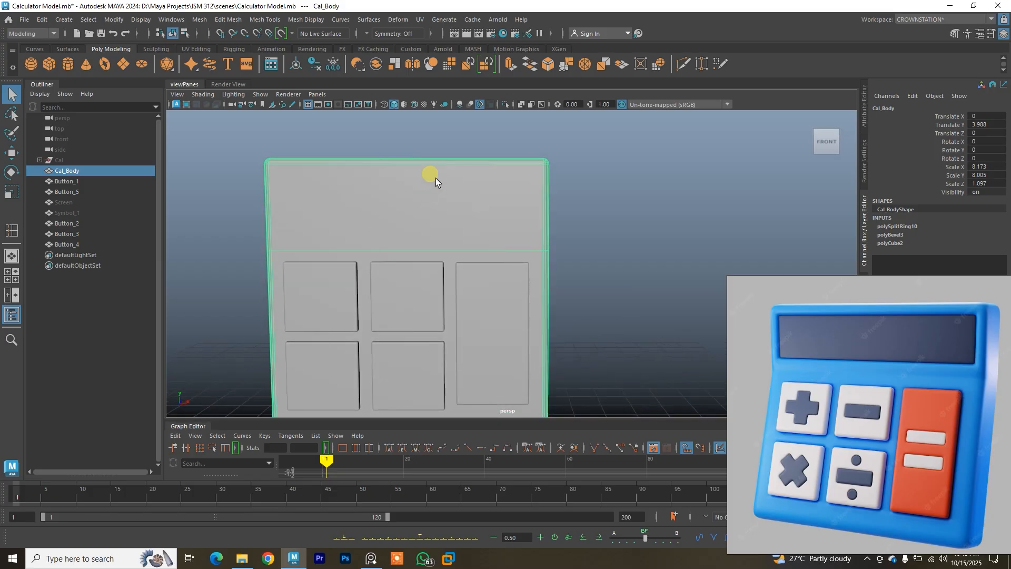
Select the large front face of Cal_Body above the horizontal edge loop.
{"action": "left_click_drag", "start_coordinate": [416, 182], "coordinate": [402, 172], "text": "alt"}
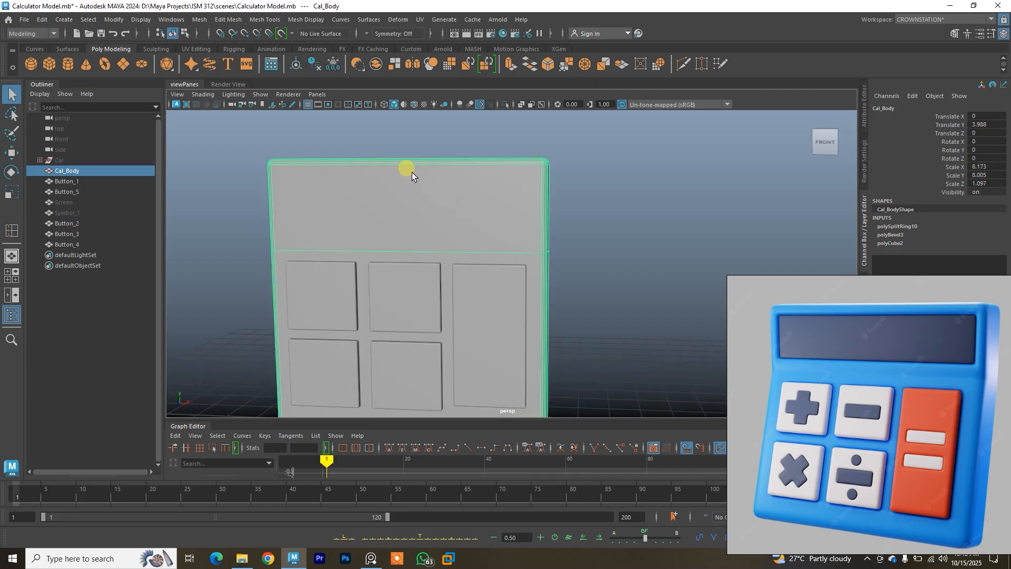
{"action": "right_click_drag", "start_coordinate": [403, 144], "coordinate": [409, 177]}
{"action": "left_click", "coordinate": [415, 184]}
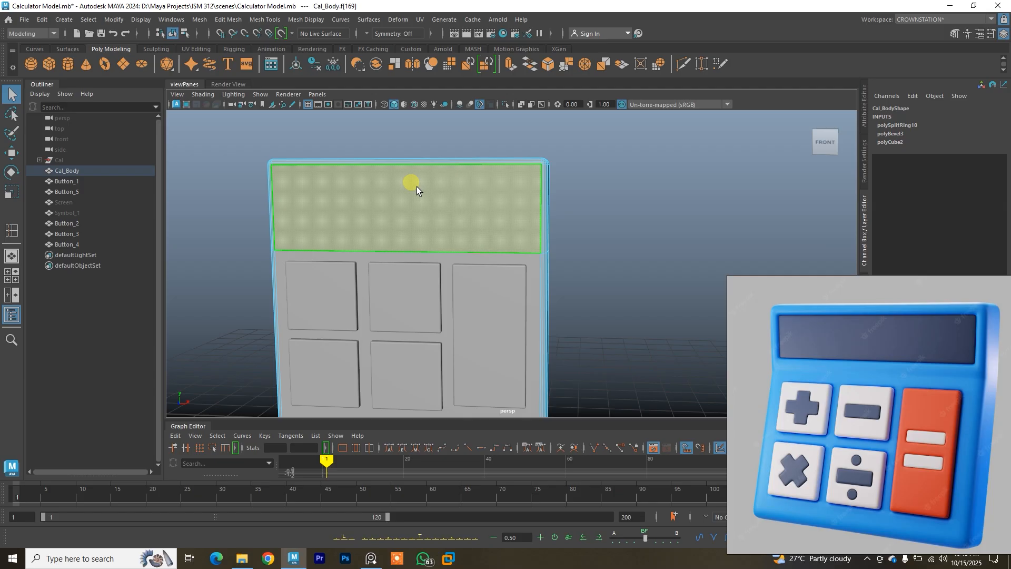
{"action": "mouse_move", "coordinate": [463, 199]}
{"action": "left_mouse_down", "text": "alt"}
{"action": "mouse_move", "coordinate": [402, 199]}
{"action": "mouse_move", "coordinate": [448, 203]}
{"action": "left_mouse_up", "text": "alt"}
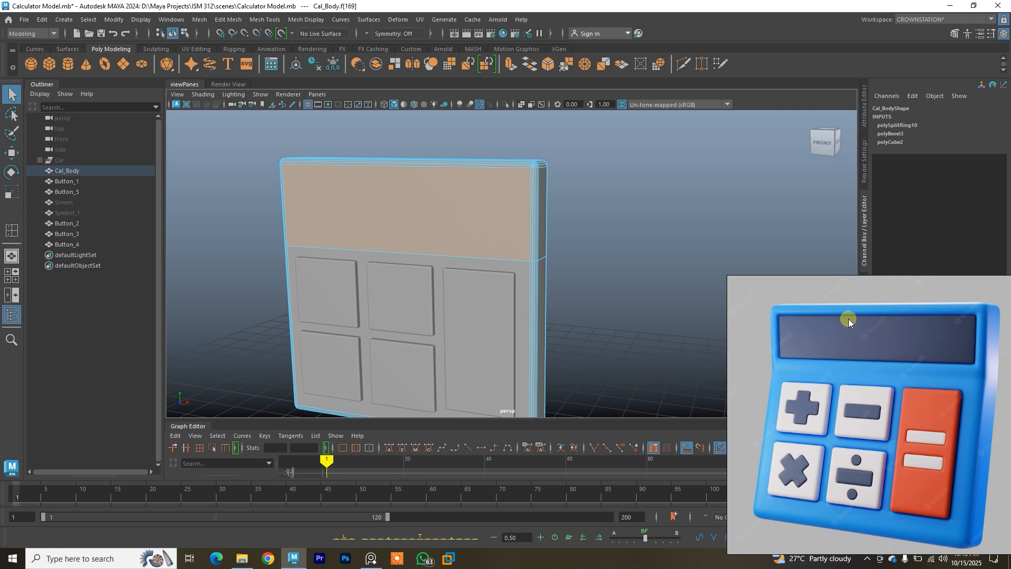
{"action": "left_click", "coordinate": [262, 22]}
{"action": "mouse_move", "coordinate": [231, 21]}
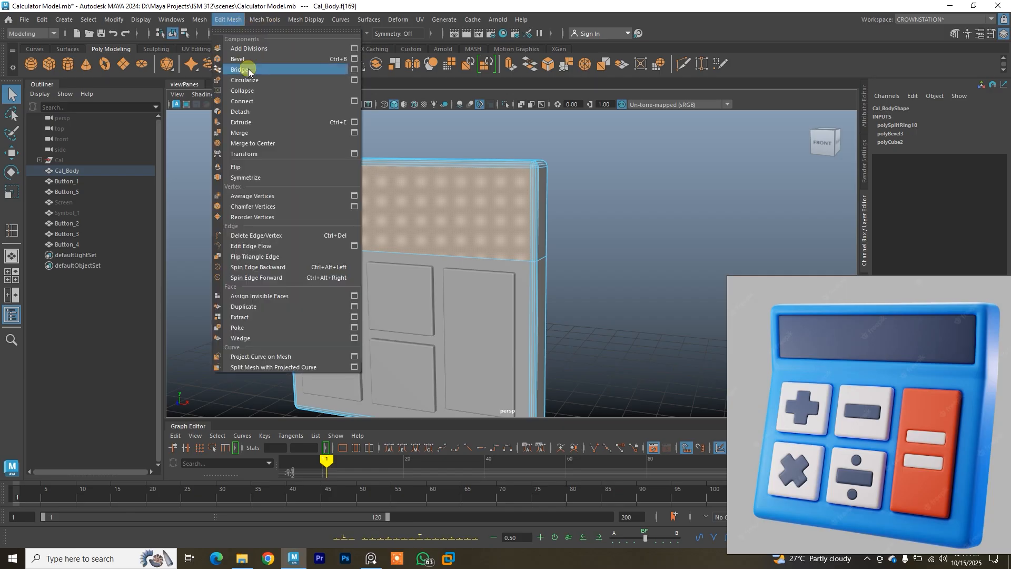
{"action": "left_click", "coordinate": [254, 123]}
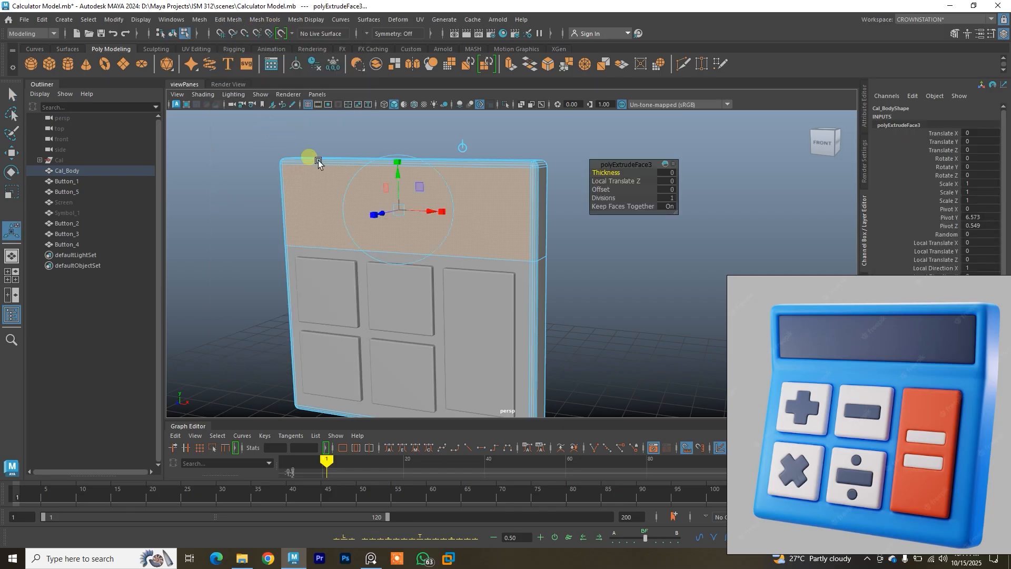
{"action": "scroll", "coordinate": [420, 222], "scroll_direction": "up", "scroll_amount": 1}
{"action": "left_click_drag", "start_coordinate": [420, 221], "coordinate": [363, 230], "text": "alt"}
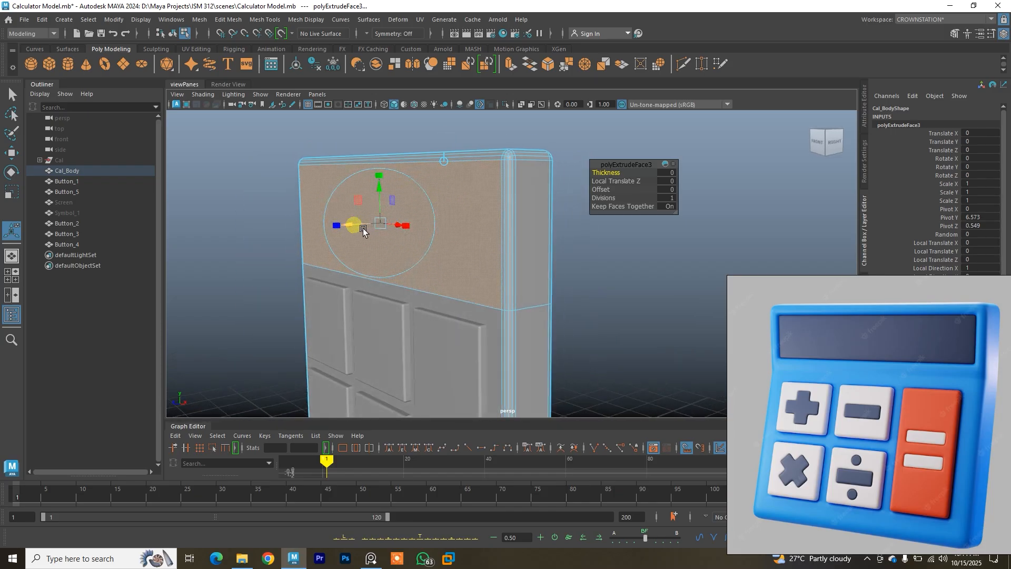
{"action": "left_click_drag", "start_coordinate": [363, 230], "coordinate": [266, 230]}
{"action": "left_click_drag", "start_coordinate": [327, 197], "coordinate": [408, 219], "text": "alt"}
{"action": "key", "text": "ctrl+z"}
{"action": "key", "text": "ctrl+z"}
{"action": "key", "text": "ctrl+z"}
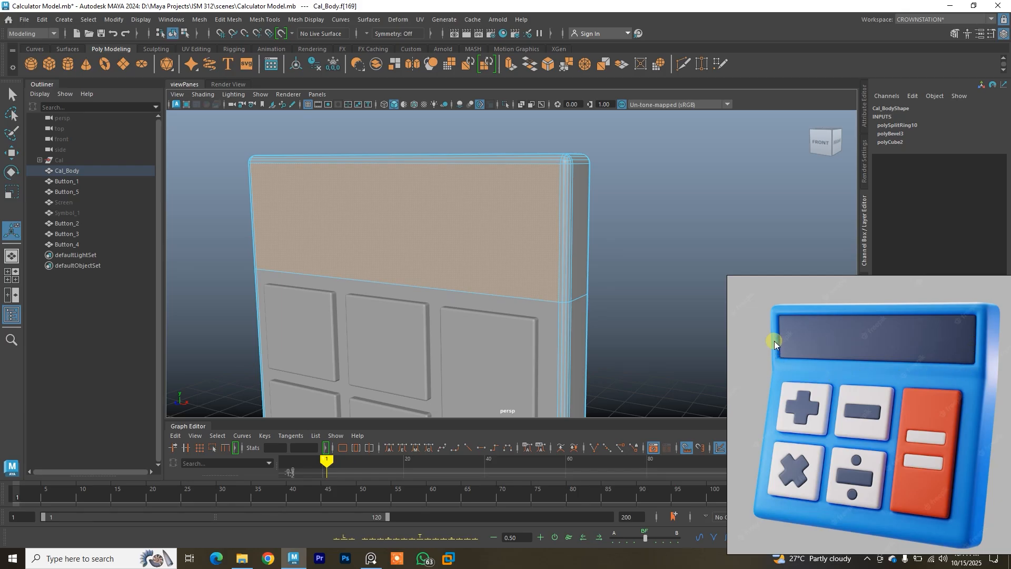
Extrude Cal_Body's front face above the edge loop and scale it uniformly inward, leaving a narrow border for the screen opening.
{"action": "left_click_drag", "start_coordinate": [689, 324], "coordinate": [553, 231], "text": "alt"}
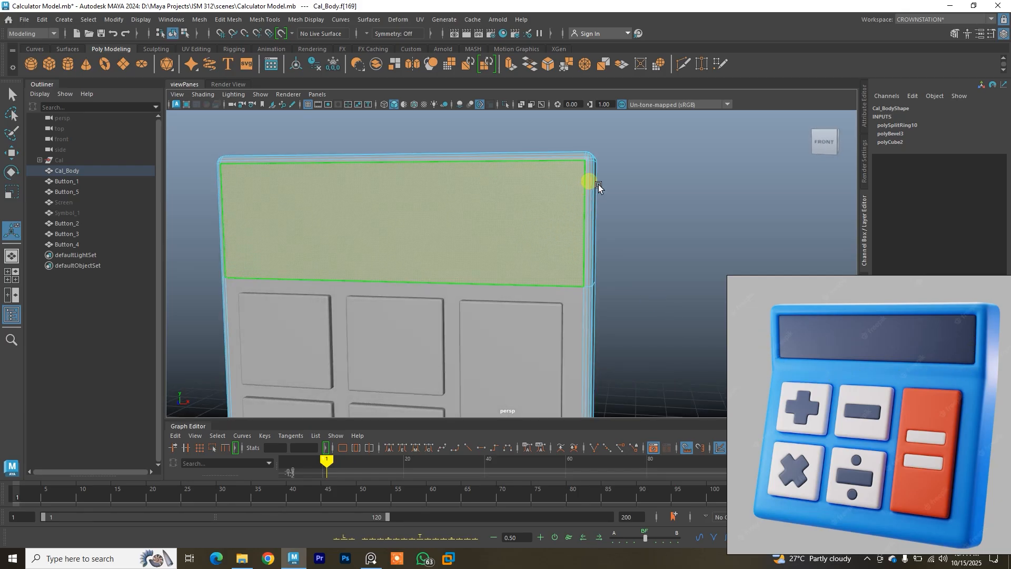
{"action": "left_click_drag", "start_coordinate": [514, 217], "coordinate": [480, 218], "text": "alt"}
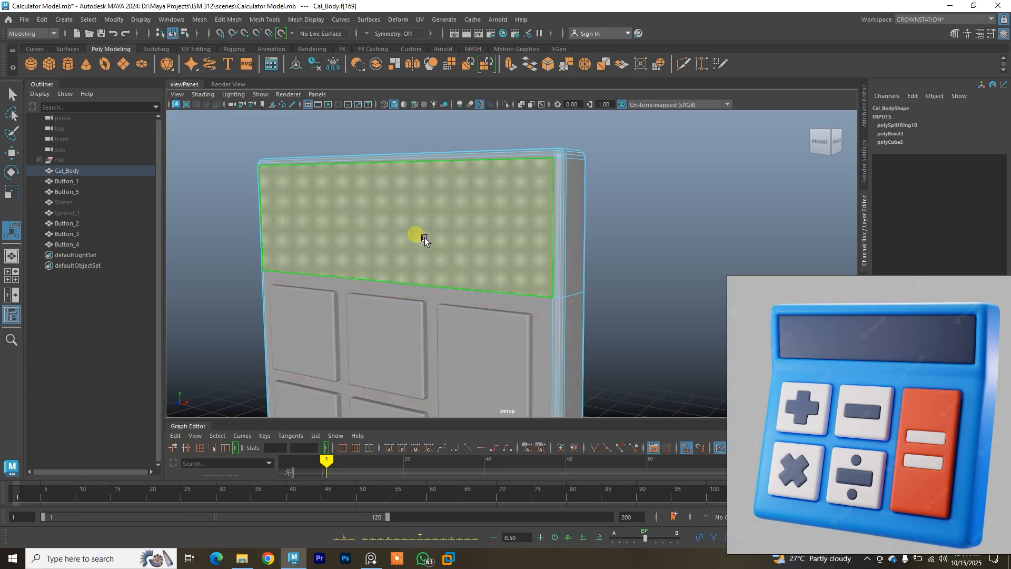
{"action": "left_click", "coordinate": [362, 219]}
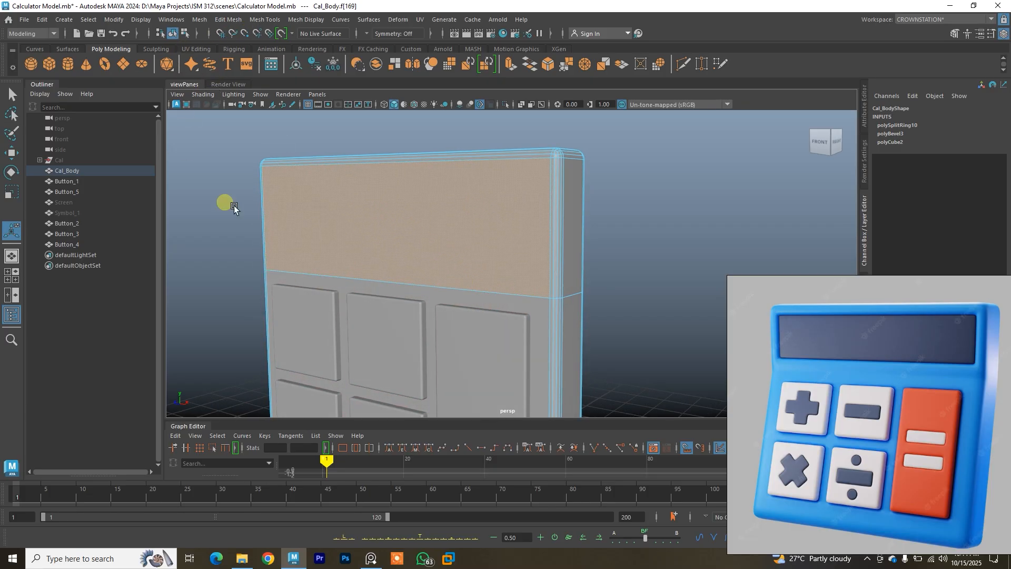
{"action": "left_click", "coordinate": [407, 207], "text": "shift"}
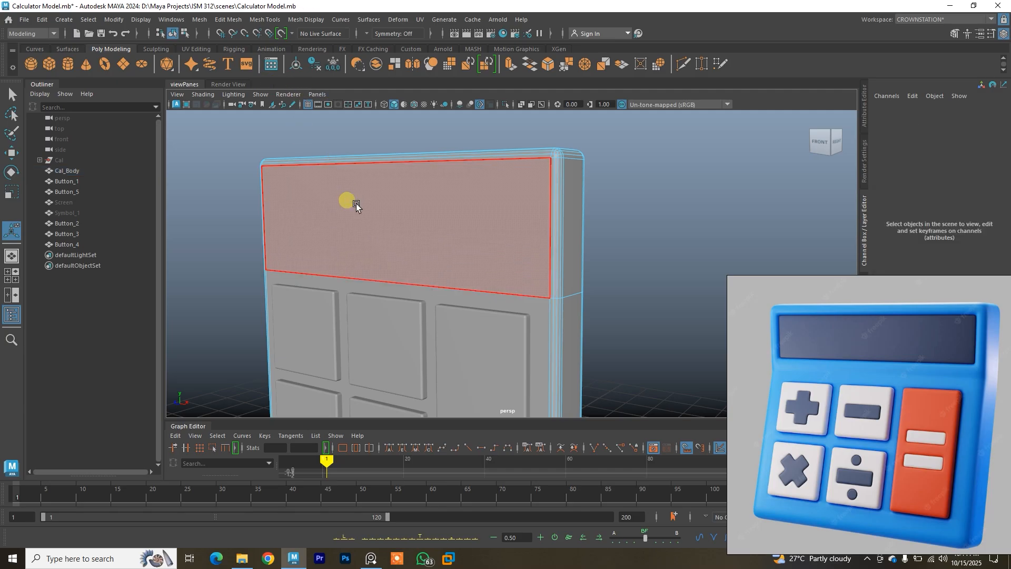
{"action": "left_click", "coordinate": [356, 203]}
{"action": "left_click", "coordinate": [235, 22]}
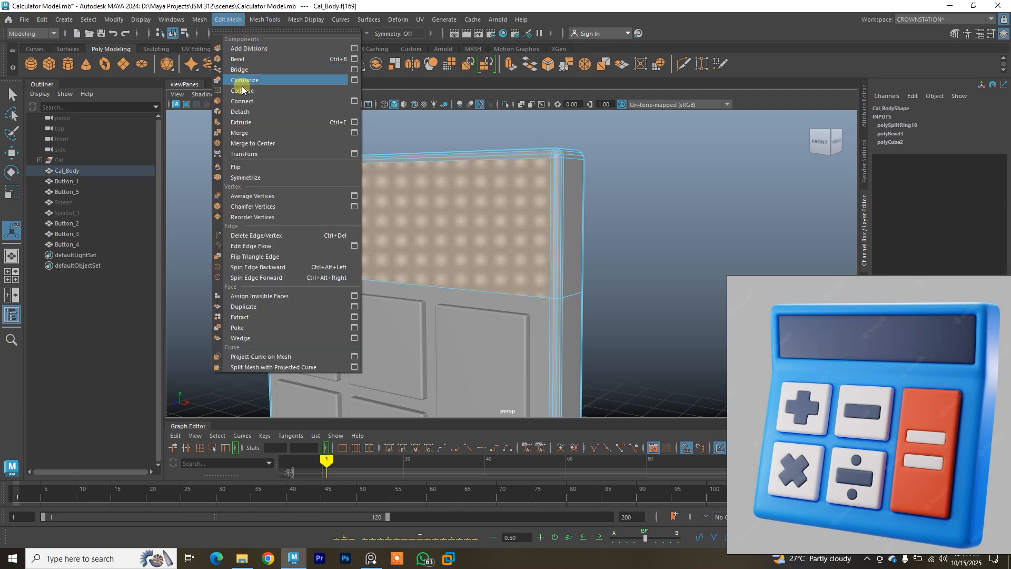
{"action": "left_click", "coordinate": [249, 122]}
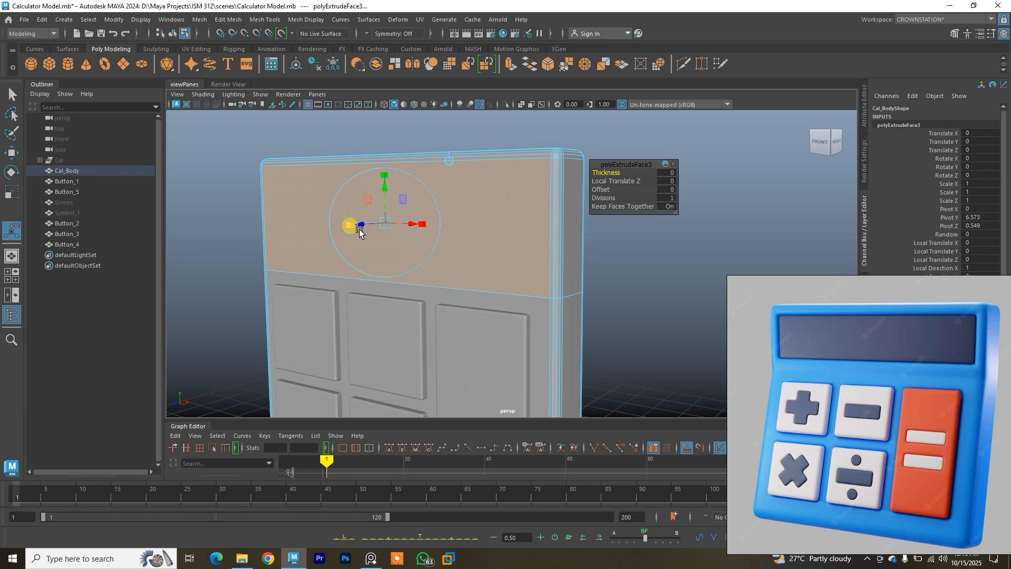
{"action": "left_click", "coordinate": [350, 225]}
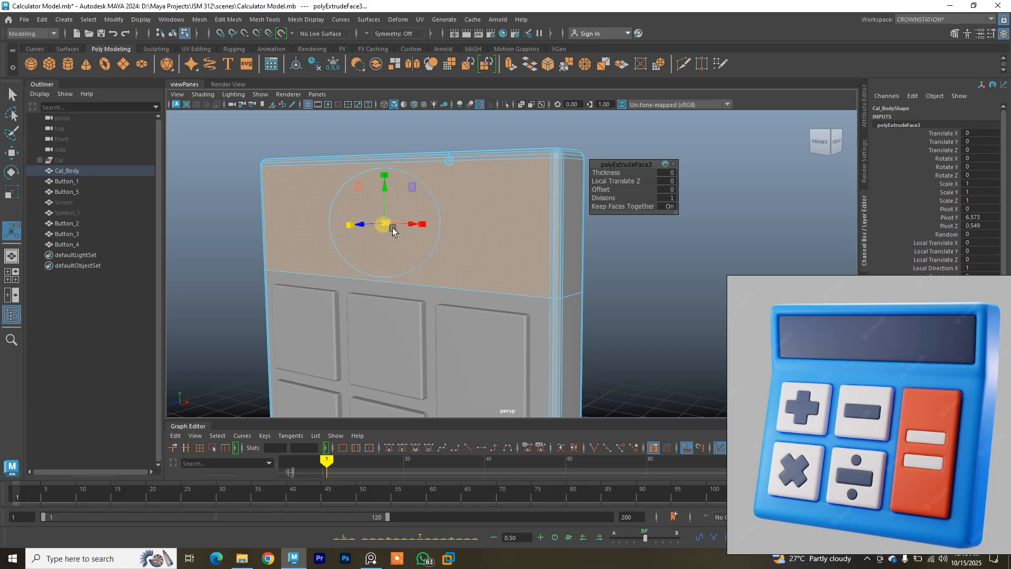
{"action": "left_click_drag", "start_coordinate": [395, 226], "coordinate": [390, 227]}
{"action": "left_click_drag", "start_coordinate": [537, 200], "coordinate": [440, 214], "text": "alt"}
{"action": "left_click", "coordinate": [463, 223]}
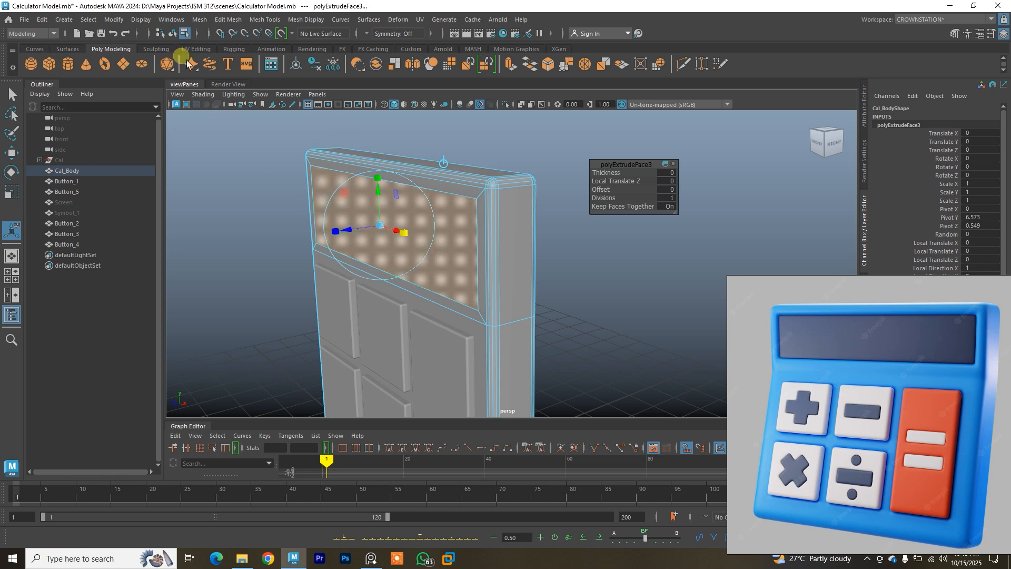
Extrude the inset face back into Cal_Body to a Local Translate Z of -0.597 and return to object selection.
{"action": "left_click", "coordinate": [229, 20]}
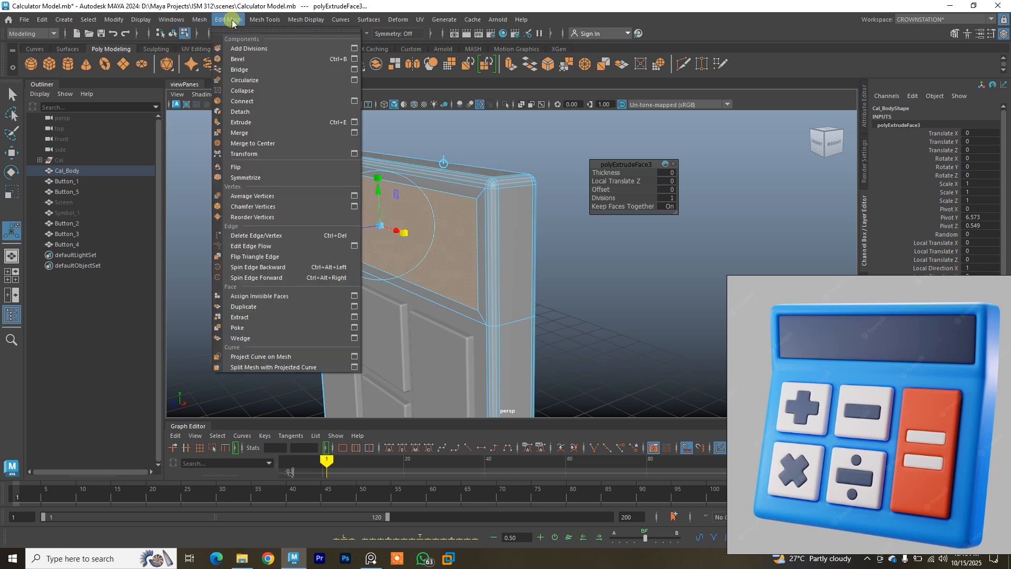
{"action": "left_click", "coordinate": [252, 123]}
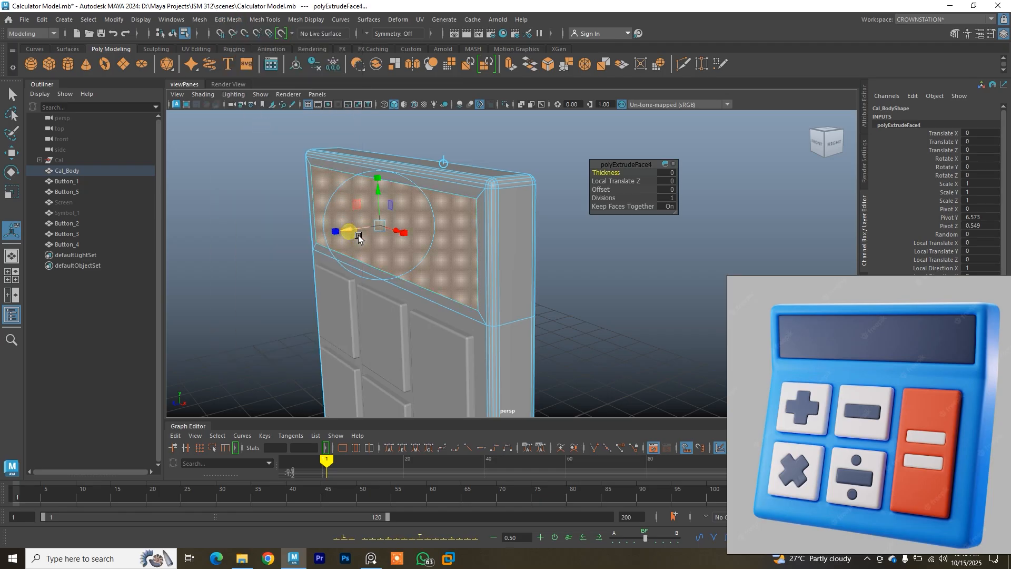
{"action": "left_click_drag", "start_coordinate": [357, 237], "coordinate": [408, 217]}
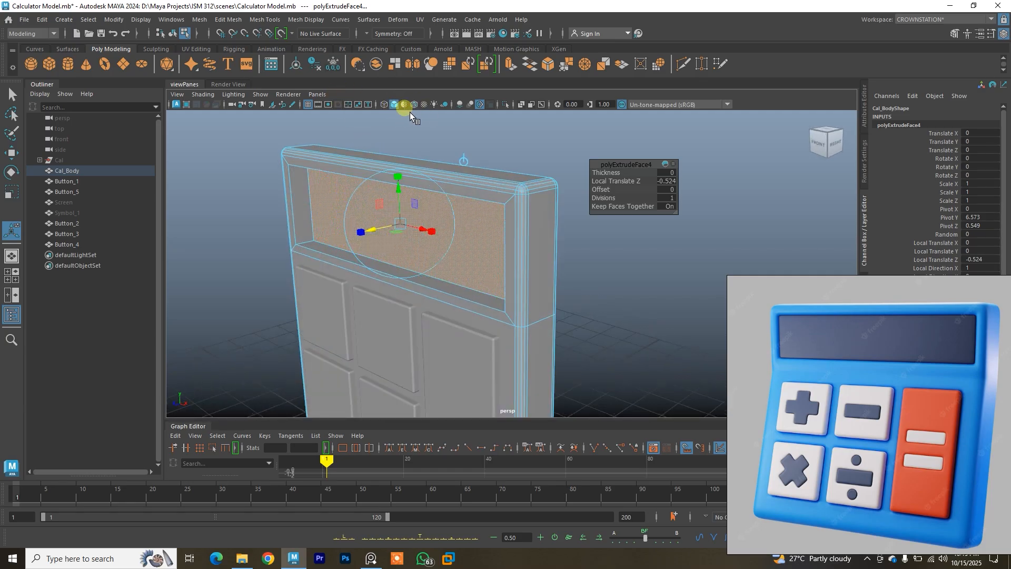
{"action": "left_click", "coordinate": [384, 104]}
{"action": "mouse_move", "coordinate": [417, 220]}
{"action": "left_mouse_down", "text": "alt"}
{"action": "mouse_move", "coordinate": [369, 234]}
{"action": "mouse_move", "coordinate": [396, 240]}
{"action": "mouse_move", "coordinate": [378, 230]}
{"action": "mouse_move", "coordinate": [456, 209]}
{"action": "left_mouse_up", "text": "alt"}
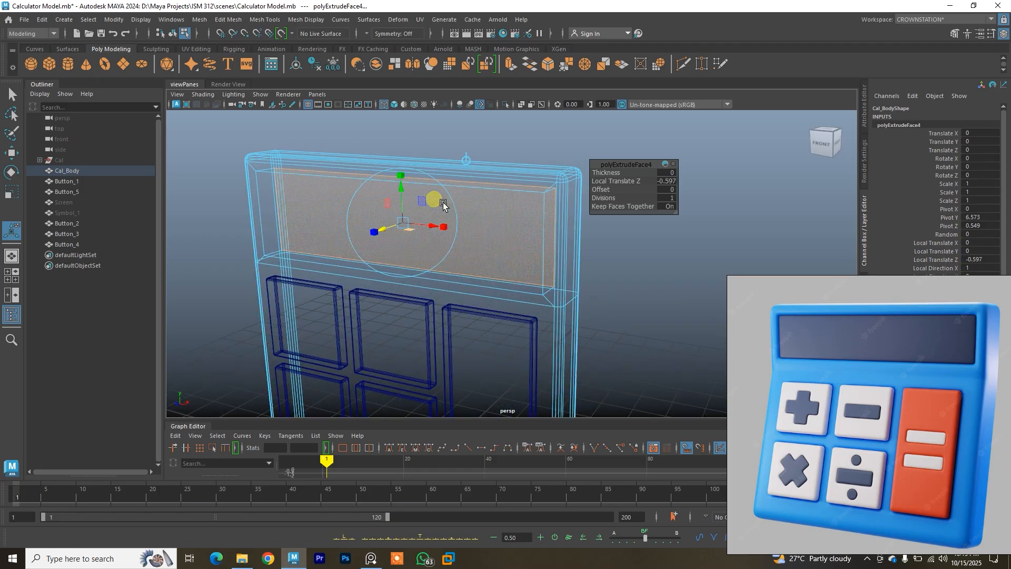
{"action": "left_click", "coordinate": [394, 103]}
{"action": "mouse_move", "coordinate": [418, 225]}
{"action": "left_mouse_down", "text": "alt"}
{"action": "mouse_move", "coordinate": [401, 217]}
{"action": "mouse_move", "coordinate": [450, 206]}
{"action": "mouse_move", "coordinate": [417, 140]}
{"action": "left_mouse_up", "text": "alt"}
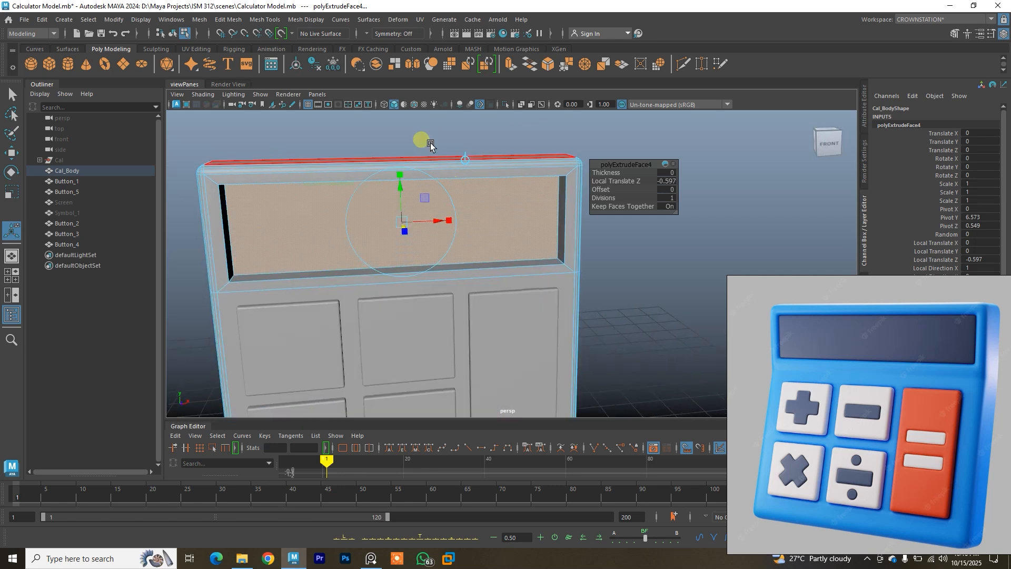
{"action": "right_click", "coordinate": [414, 128]}
{"action": "left_click", "coordinate": [459, 113]}
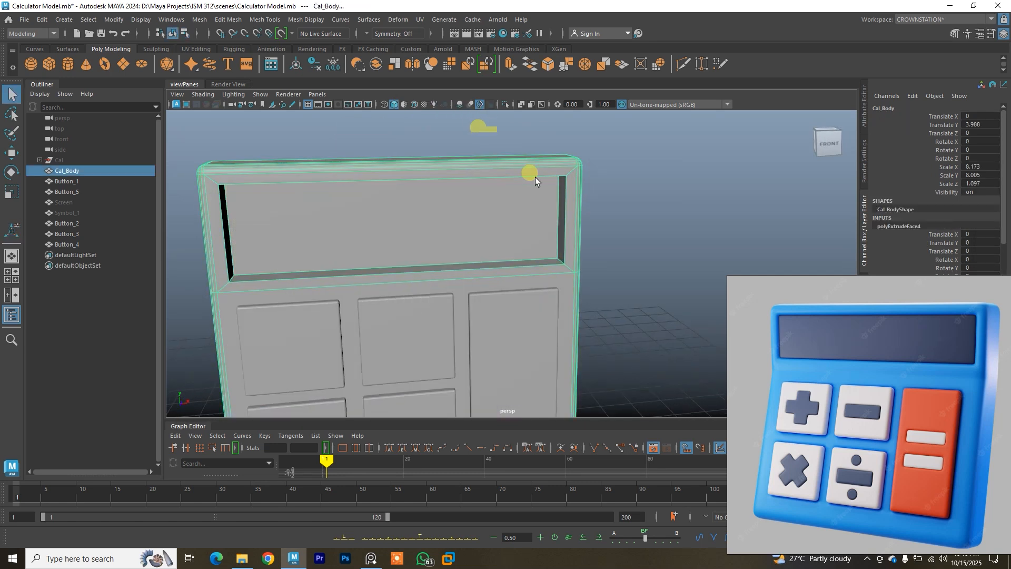
Examine the inner walls and depth of Cal_Body's screen recess from several angles.
{"action": "scroll", "coordinate": [558, 202], "scroll_direction": "down", "scroll_amount": 3}
{"action": "middle_click_drag", "start_coordinate": [559, 203], "coordinate": [575, 181], "text": "alt"}
{"action": "left_click", "coordinate": [653, 191]}
{"action": "left_click_drag", "start_coordinate": [585, 209], "coordinate": [553, 157], "text": "alt"}
{"action": "left_click", "coordinate": [525, 207]}
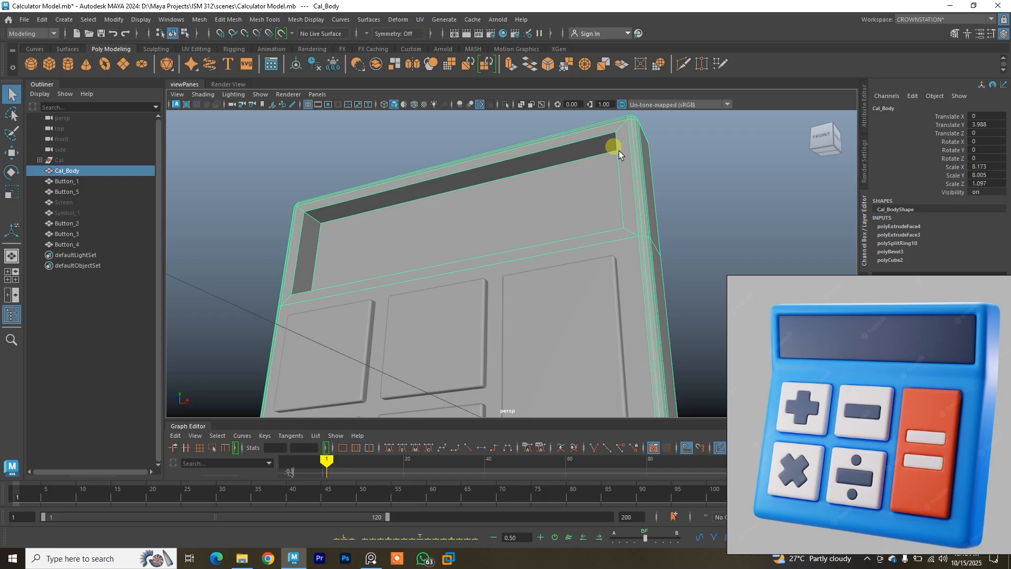
{"action": "left_click_drag", "start_coordinate": [583, 222], "coordinate": [520, 260], "text": "alt"}
{"action": "left_click_drag", "start_coordinate": [484, 292], "coordinate": [532, 272], "text": "alt"}
{"action": "middle_click_drag", "start_coordinate": [531, 272], "coordinate": [549, 233], "text": "alt"}
{"action": "left_click_drag", "start_coordinate": [550, 233], "coordinate": [611, 219], "text": "alt"}
Bevel the four front rim edges of Cal_Body's screen recess, adjust the bevel segments, and return to object selection.
{"action": "right_click_drag", "start_coordinate": [504, 131], "coordinate": [501, 103]}
{"action": "left_click", "coordinate": [495, 179]}
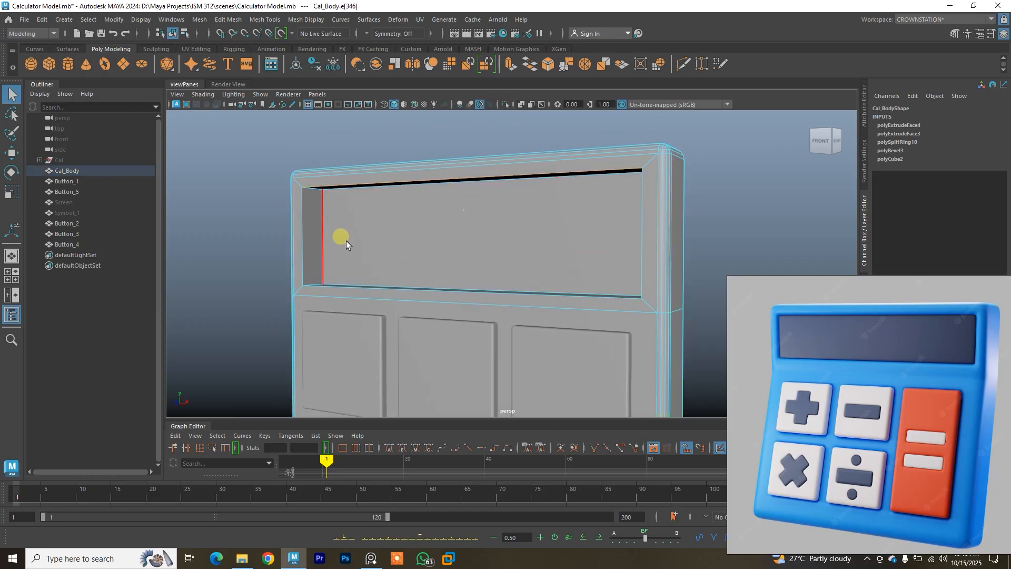
{"action": "left_click", "coordinate": [307, 235], "text": "shift"}
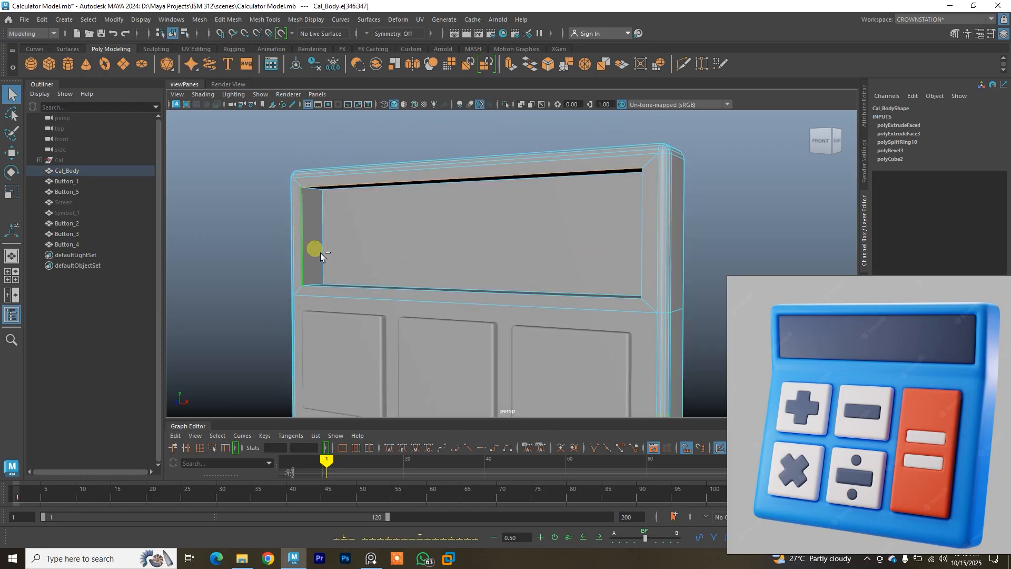
{"action": "left_click", "coordinate": [339, 289], "text": "shift"}
{"action": "left_click_drag", "start_coordinate": [413, 267], "coordinate": [482, 256], "text": "alt"}
{"action": "left_click", "coordinate": [631, 251], "text": "shift"}
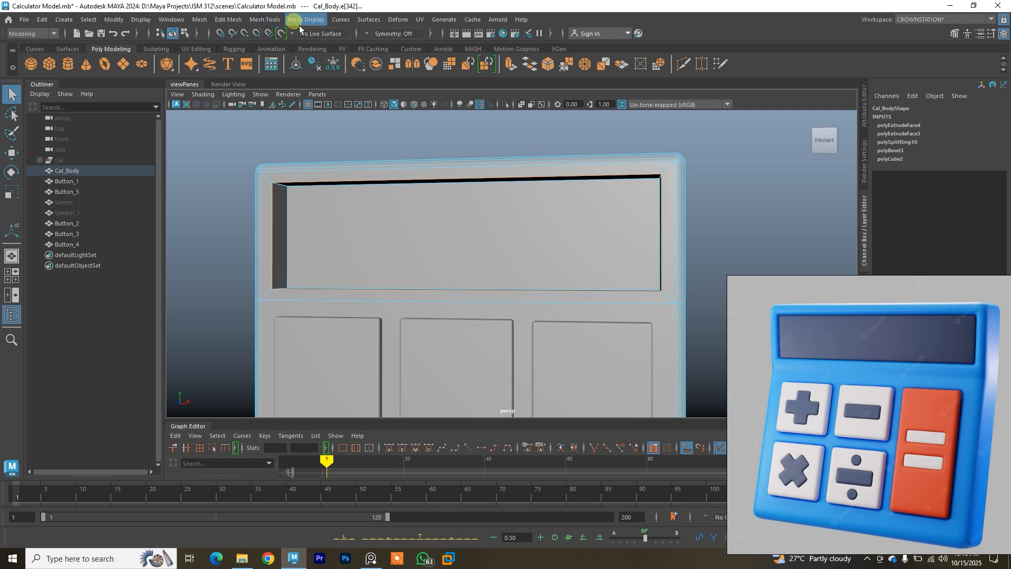
{"action": "left_click", "coordinate": [265, 20]}
{"action": "mouse_move", "coordinate": [228, 20]}
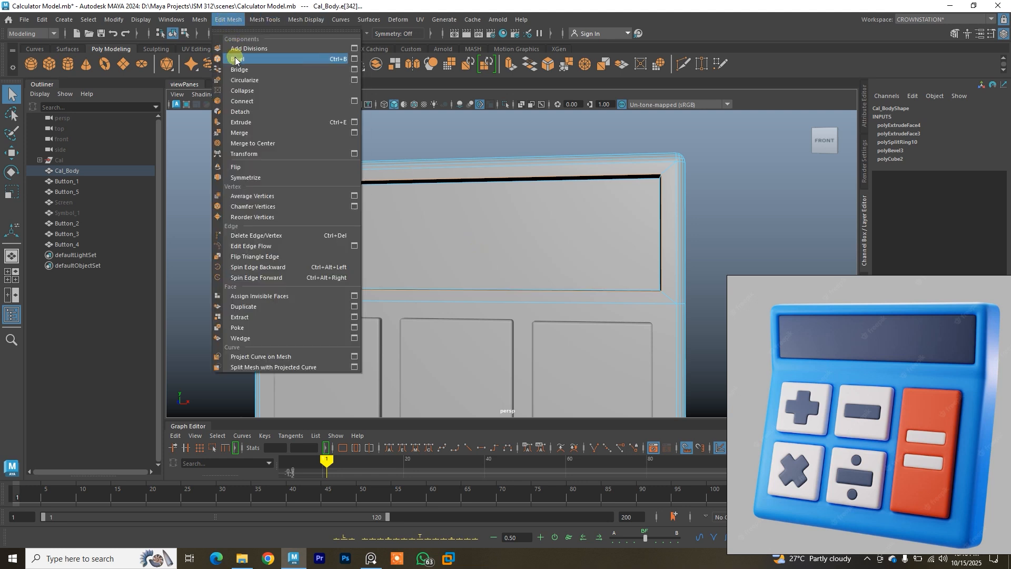
{"action": "left_click", "coordinate": [235, 59]}
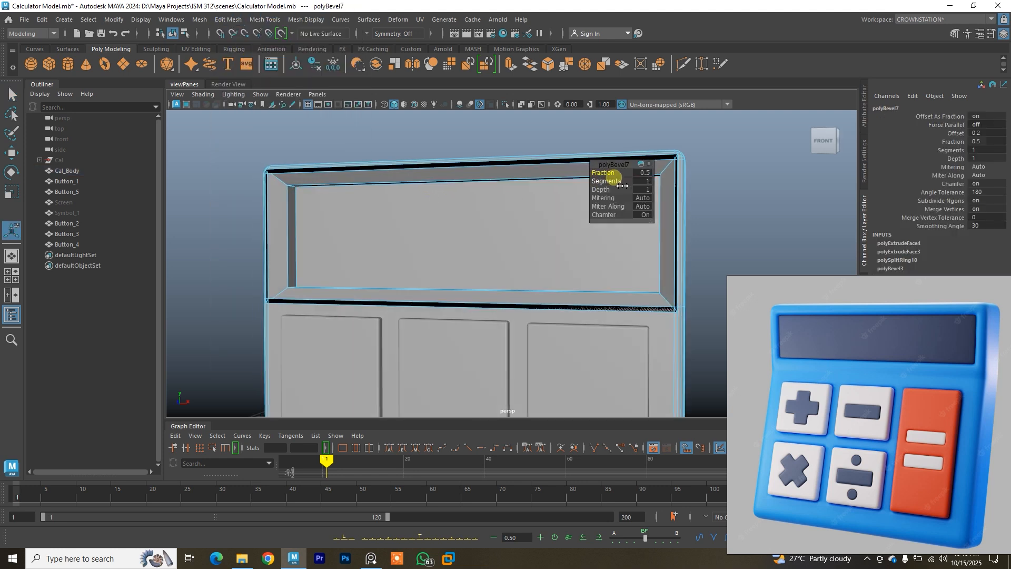
{"action": "mouse_move", "coordinate": [620, 183]}
{"action": "left_mouse_down"}
{"action": "mouse_move", "coordinate": [610, 177]}
{"action": "mouse_move", "coordinate": [626, 189]}
{"action": "left_mouse_up"}
{"action": "left_click", "coordinate": [615, 182]}
{"action": "mouse_move", "coordinate": [449, 207]}
{"action": "left_mouse_down", "text": "alt"}
{"action": "mouse_move", "coordinate": [406, 210]}
{"action": "mouse_move", "coordinate": [443, 210]}
{"action": "left_mouse_up", "text": "alt"}
{"action": "right_click_drag", "start_coordinate": [395, 157], "coordinate": [434, 140]}
{"action": "left_click", "coordinate": [420, 140]}
{"action": "left_click_drag", "start_coordinate": [419, 140], "coordinate": [449, 199], "text": "alt"}
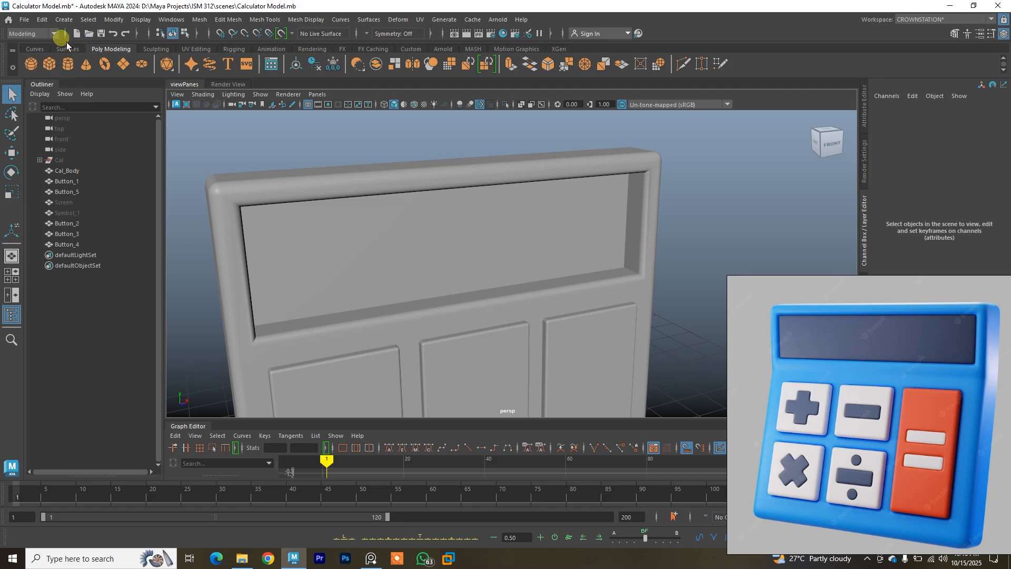
Save the scene and check the recessed calculator body from the front and side.
{"action": "left_click", "coordinate": [24, 20]}
{"action": "left_click", "coordinate": [43, 65]}
{"action": "left_click_drag", "start_coordinate": [169, 128], "coordinate": [315, 187], "text": "alt"}
{"action": "scroll", "coordinate": [304, 212], "scroll_direction": "down", "scroll_amount": 5}
{"action": "middle_click_drag", "start_coordinate": [371, 221], "coordinate": [369, 184], "text": "alt"}
{"action": "left_click_drag", "start_coordinate": [368, 183], "coordinate": [295, 198], "text": "alt"}
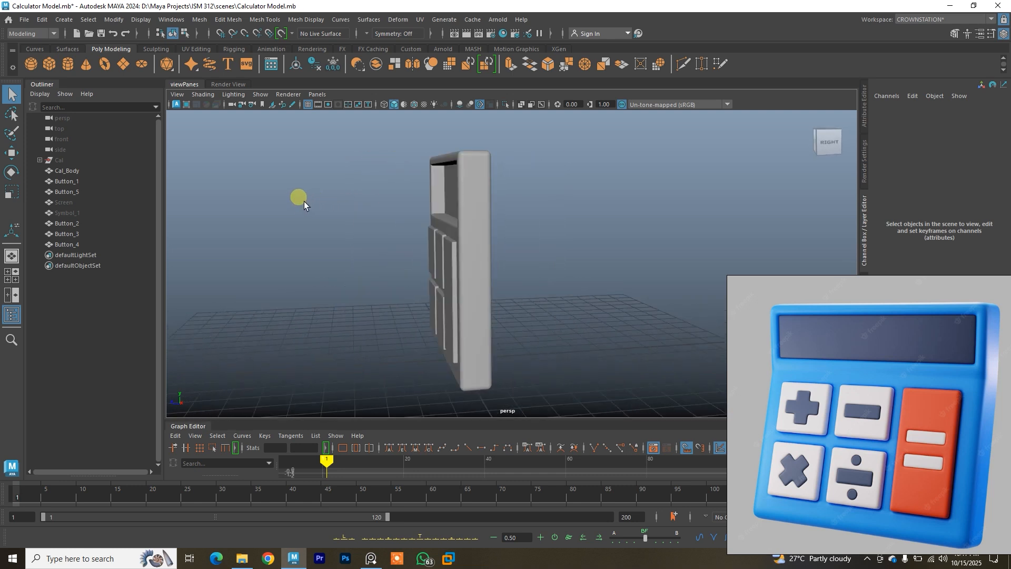
Unhide the Screen panel and widen it to a Scale Y of 7.462 to fit the recess.
{"action": "left_click", "coordinate": [65, 203]}
{"action": "left_click_drag", "start_coordinate": [406, 208], "coordinate": [469, 216], "text": "alt"}
{"action": "key", "text": "w"}
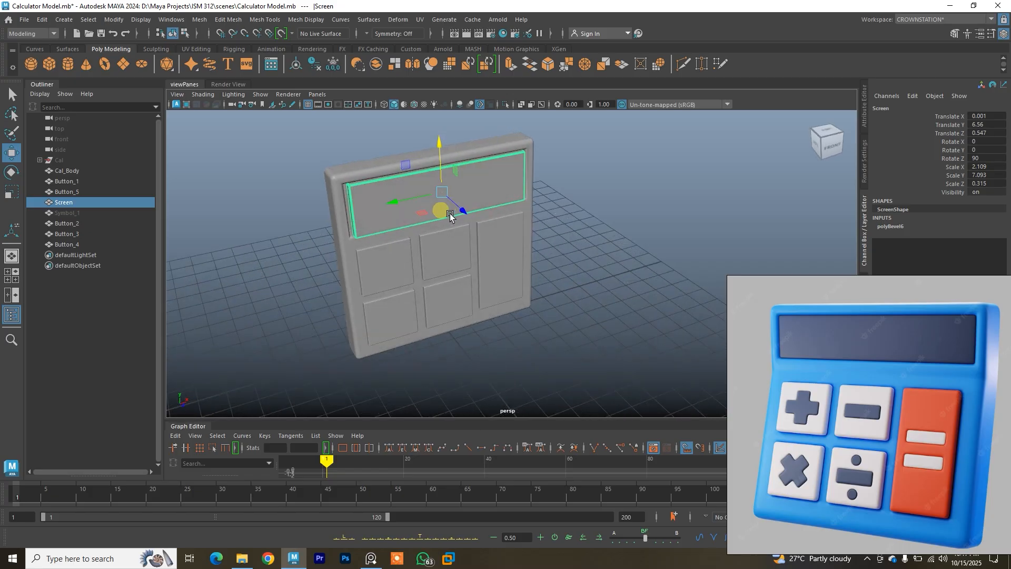
{"action": "key", "text": "r"}
{"action": "left_click_drag", "start_coordinate": [406, 201], "coordinate": [416, 204]}
{"action": "left_click_drag", "start_coordinate": [416, 204], "coordinate": [448, 166], "text": "alt"}
Raise Screen to a Translate Y of 6.599 and push it back into Cal_Body's recess.
{"action": "key", "text": "w"}
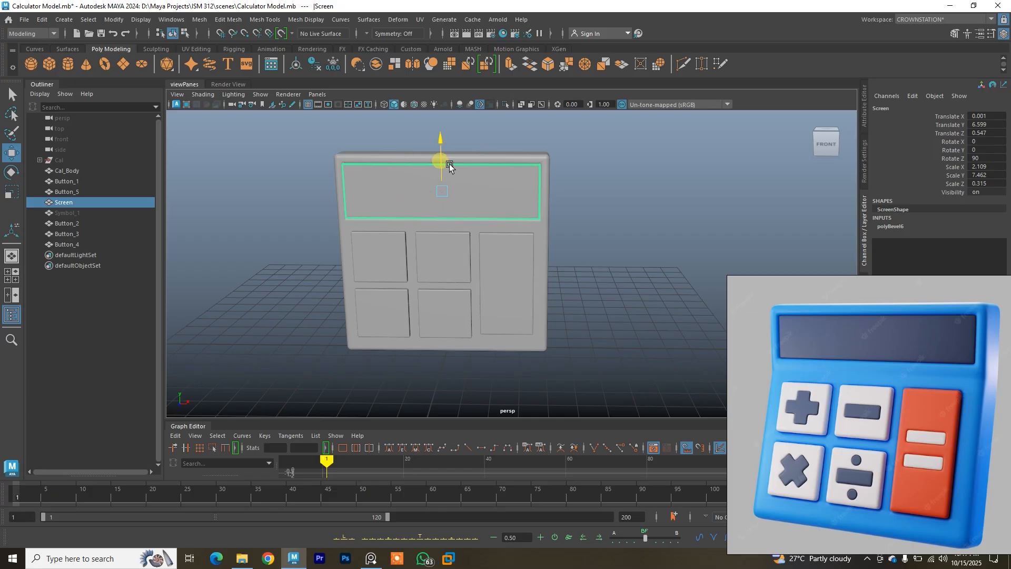
{"action": "left_click_drag", "start_coordinate": [569, 162], "coordinate": [433, 195], "text": "alt"}
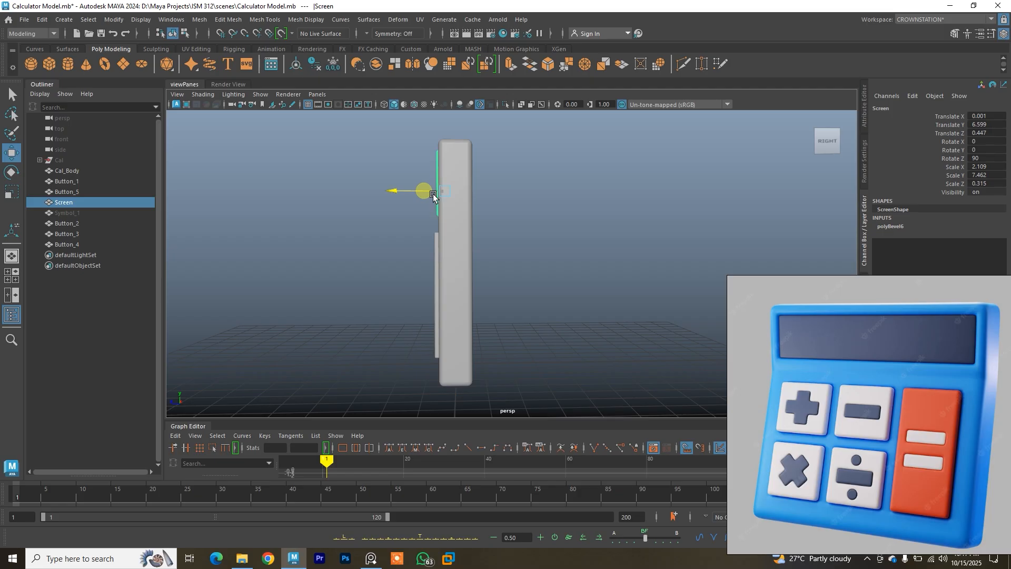
{"action": "left_click_drag", "start_coordinate": [421, 193], "coordinate": [490, 313], "text": "alt"}
{"action": "left_click", "coordinate": [607, 194]}
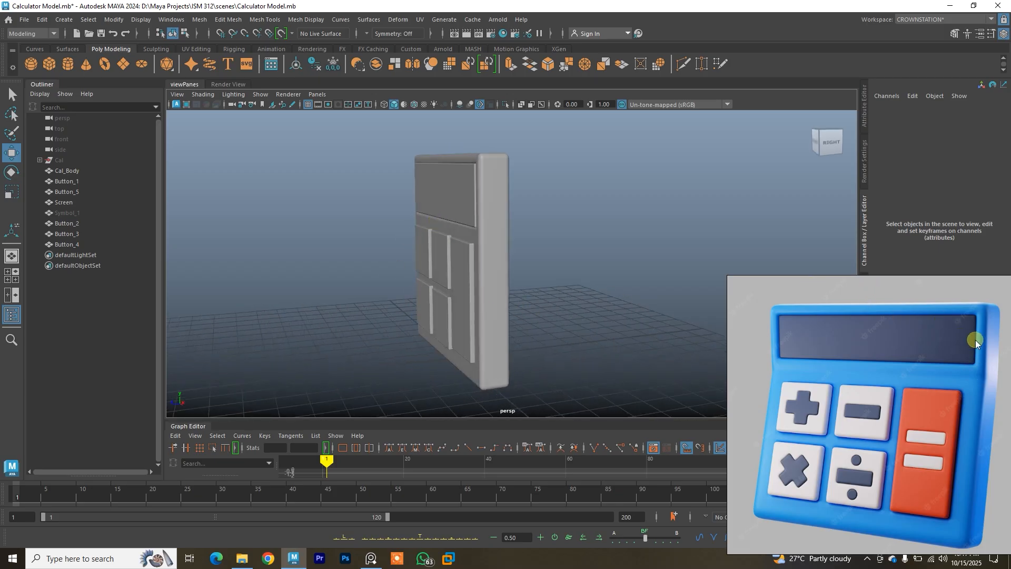
Move the PureRef reference image slightly higher and compare it with the front of the calculator.
{"action": "right_click_drag", "start_coordinate": [943, 414], "coordinate": [939, 395]}
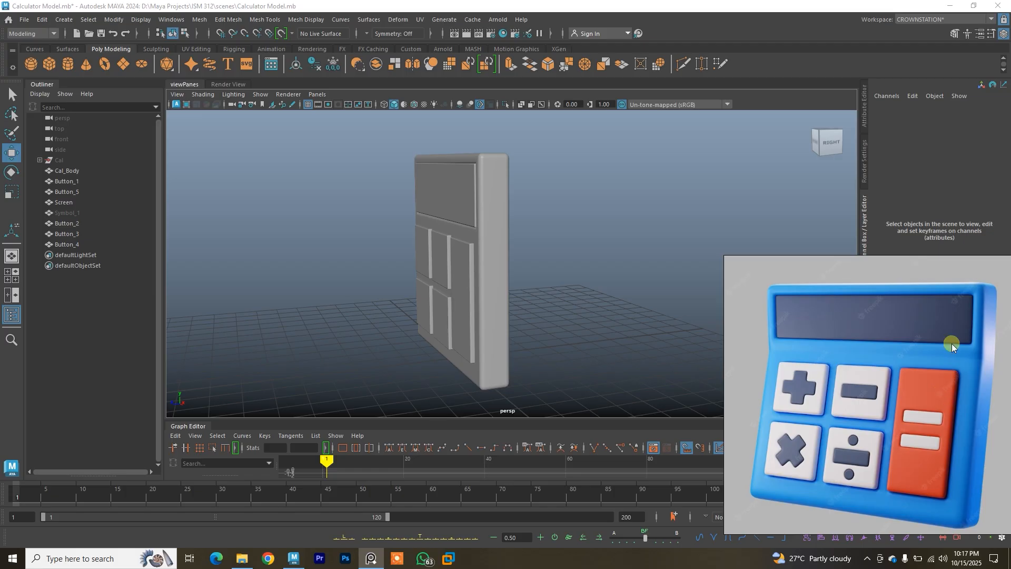
{"action": "left_click_drag", "start_coordinate": [589, 275], "coordinate": [656, 273], "text": "alt"}
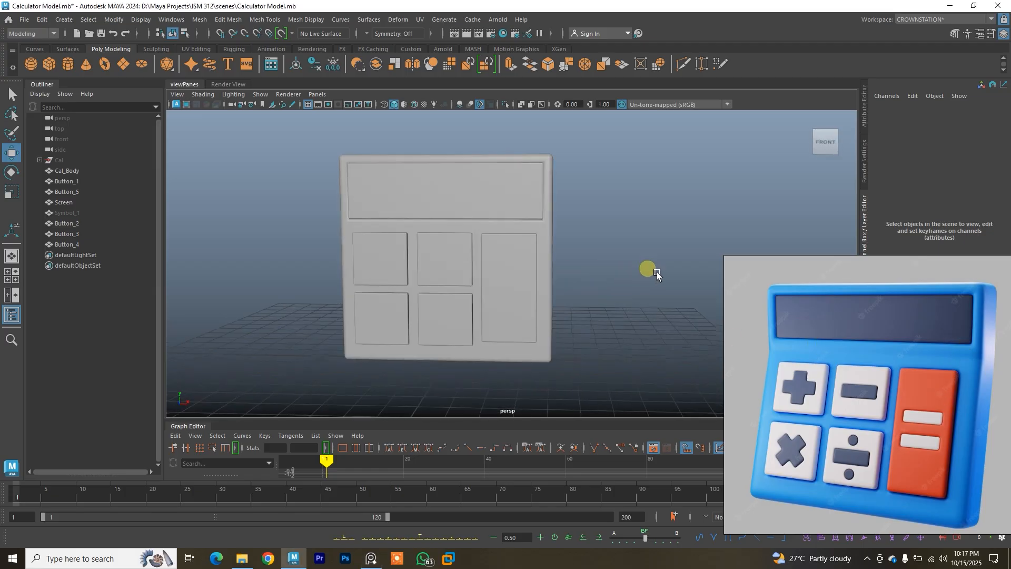
Hide the Screen panel and show Cal_Body in smooth mesh preview to check its empty recess.
{"action": "left_click", "coordinate": [542, 227]}
{"action": "left_click_drag", "start_coordinate": [508, 233], "coordinate": [481, 259], "text": "alt"}
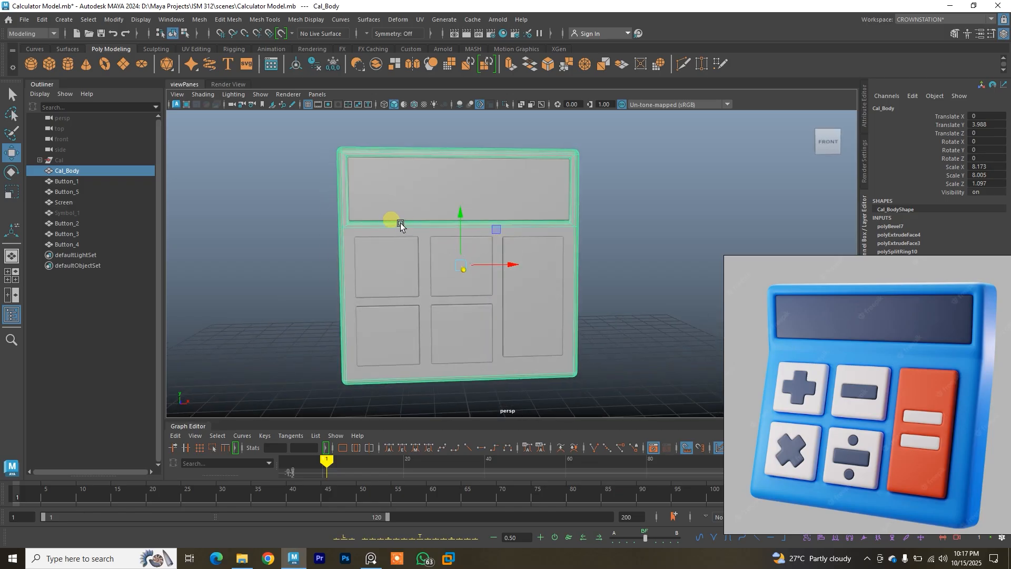
{"action": "key", "text": "3"}
{"action": "left_click", "coordinate": [414, 187]}
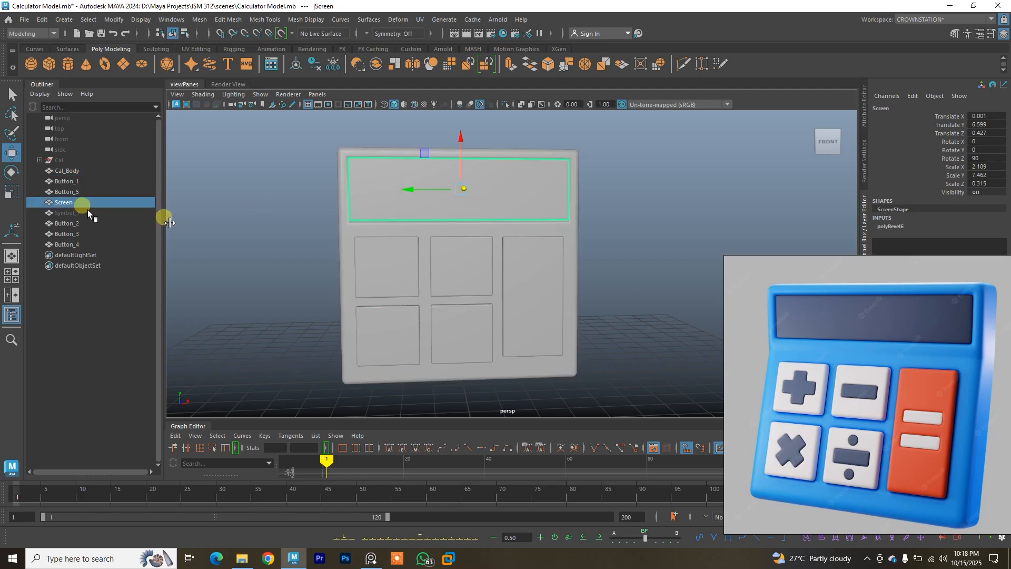
{"action": "key", "text": "ctrl+h"}
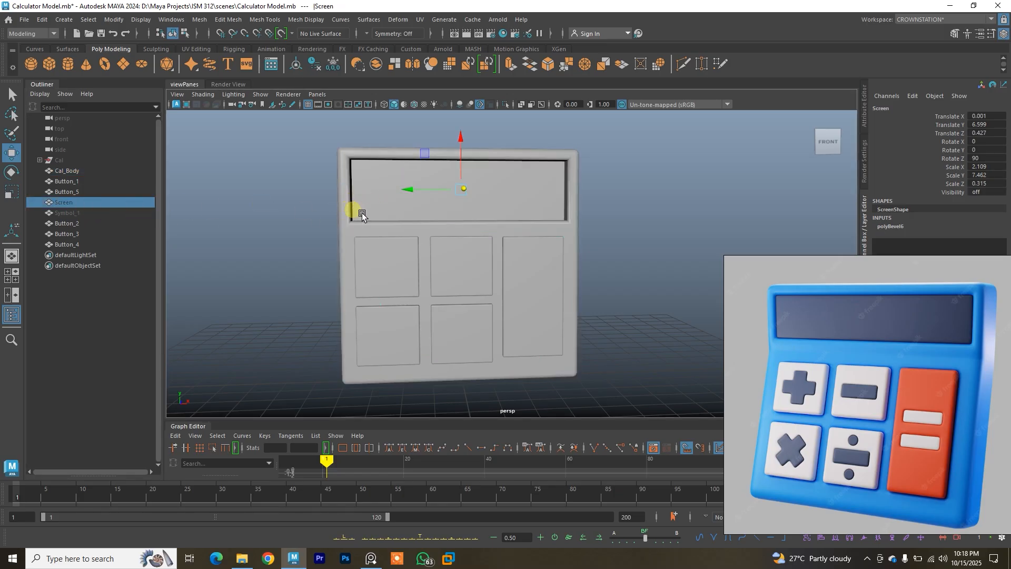
{"action": "left_click", "coordinate": [349, 213]}
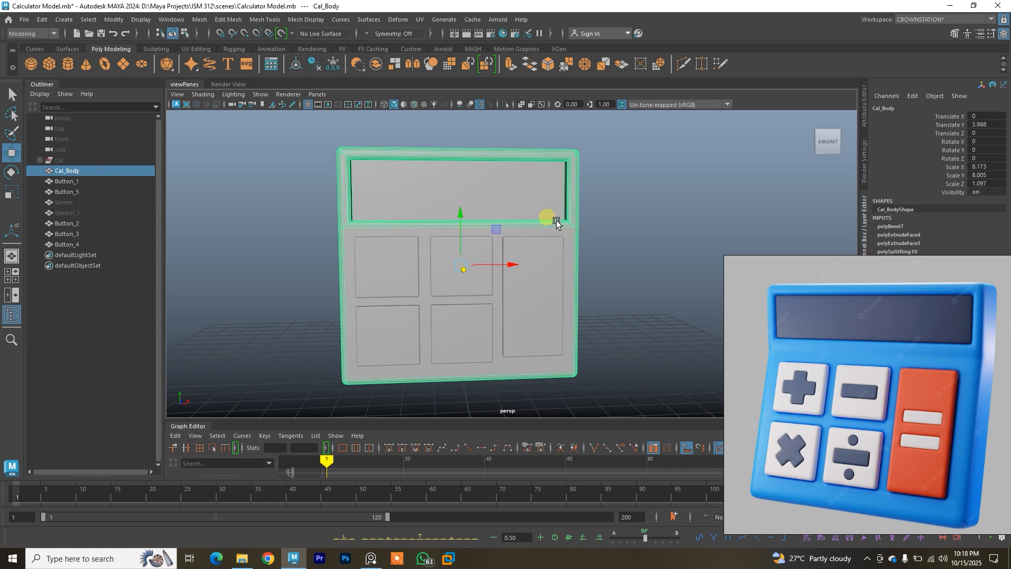
{"action": "key", "text": "3"}
{"action": "mouse_move", "coordinate": [496, 194]}
{"action": "left_mouse_down", "text": "alt"}
{"action": "mouse_move", "coordinate": [438, 201]}
{"action": "mouse_move", "coordinate": [474, 213]}
{"action": "mouse_move", "coordinate": [468, 222]}
{"action": "mouse_move", "coordinate": [478, 195]}
{"action": "left_mouse_up", "text": "alt"}
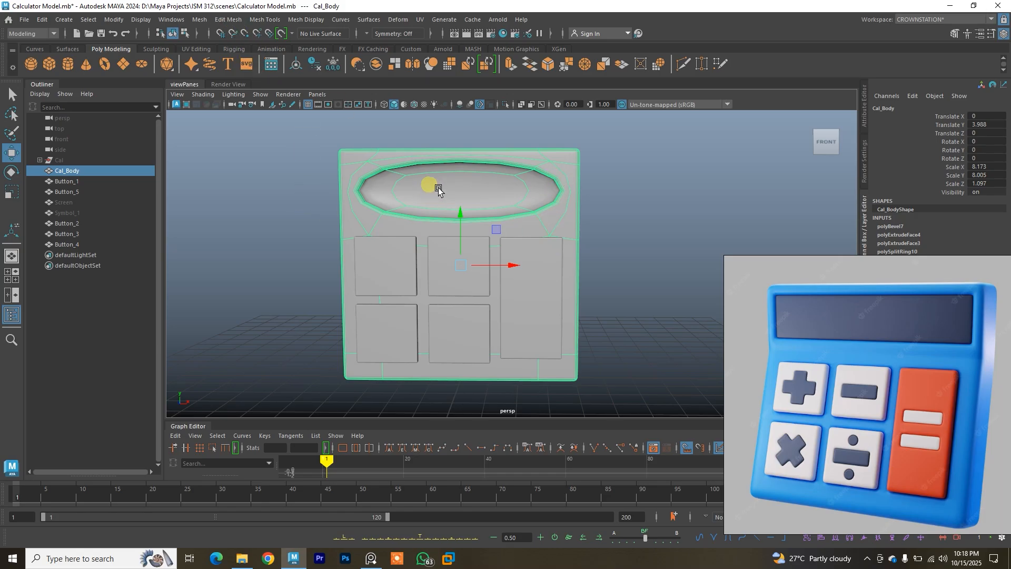
Try to insert vertical edge loops on Cal_Body near the left and right ends of the screen recess.
{"action": "left_click", "coordinate": [263, 20]}
{"action": "left_click", "coordinate": [281, 102]}
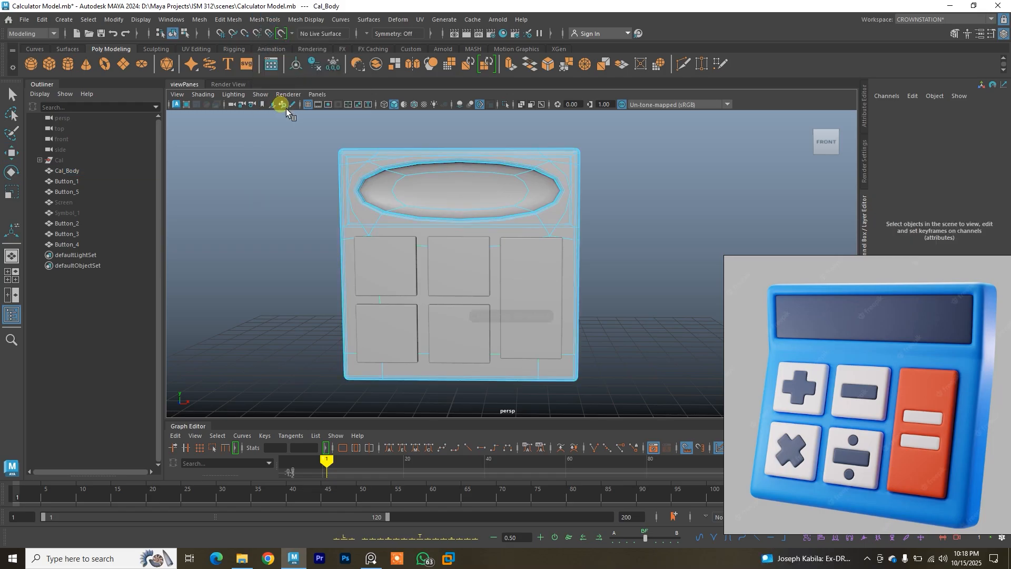
{"action": "left_click", "coordinate": [368, 157]}
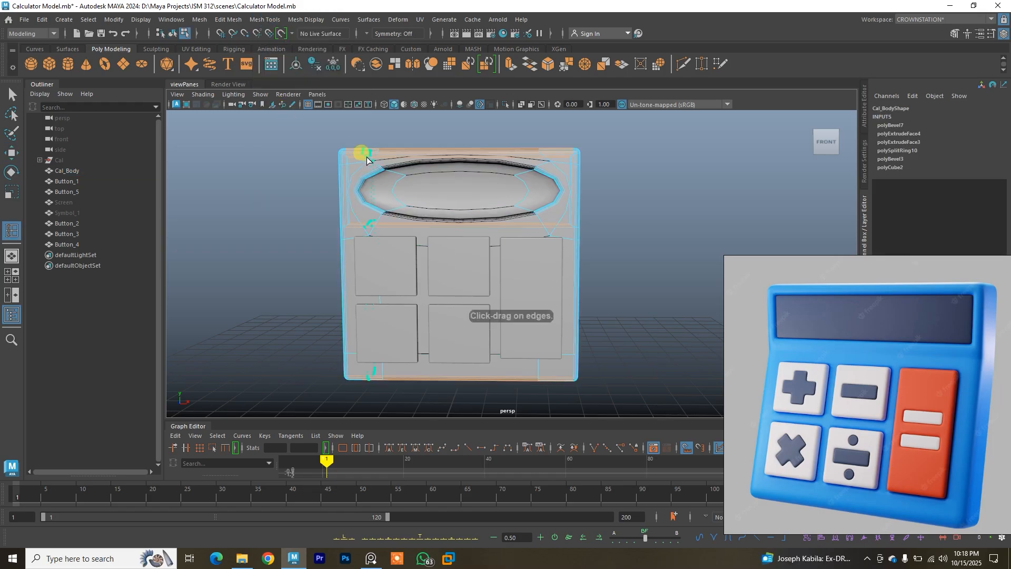
{"action": "left_click_drag", "start_coordinate": [352, 157], "coordinate": [350, 156]}
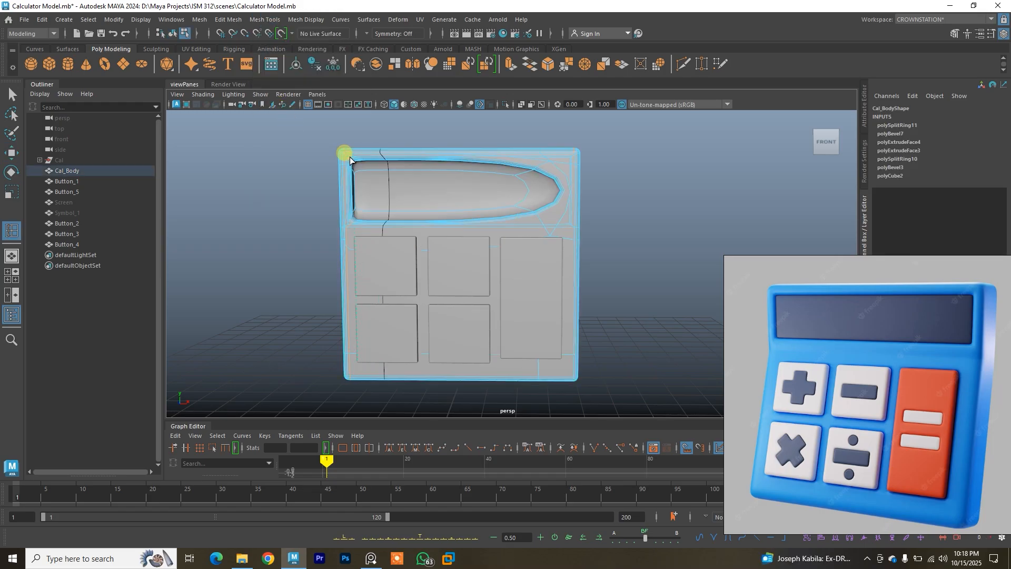
{"action": "left_click", "coordinate": [564, 160]}
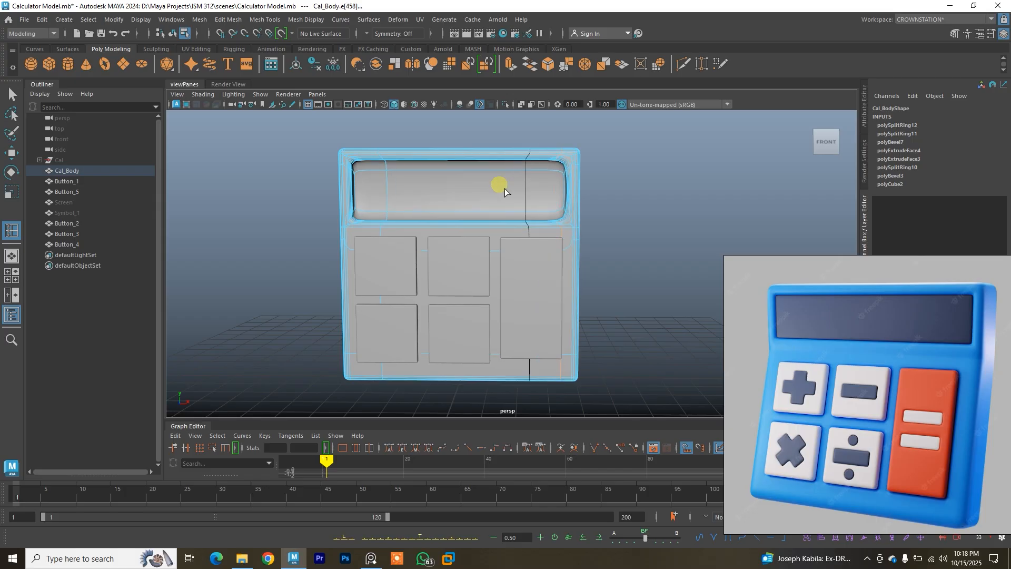
Try to insert horizontal edge loops along the recess's lower and upper edges and across the button area, plus a vertical loop through the body's centre.
{"action": "left_click", "coordinate": [348, 220]}
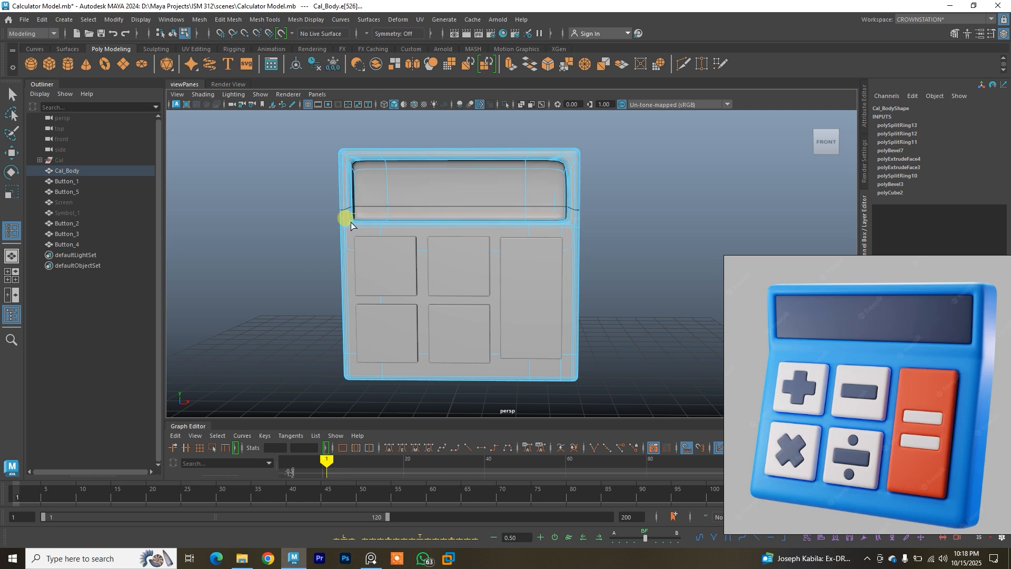
{"action": "left_click", "coordinate": [349, 168]}
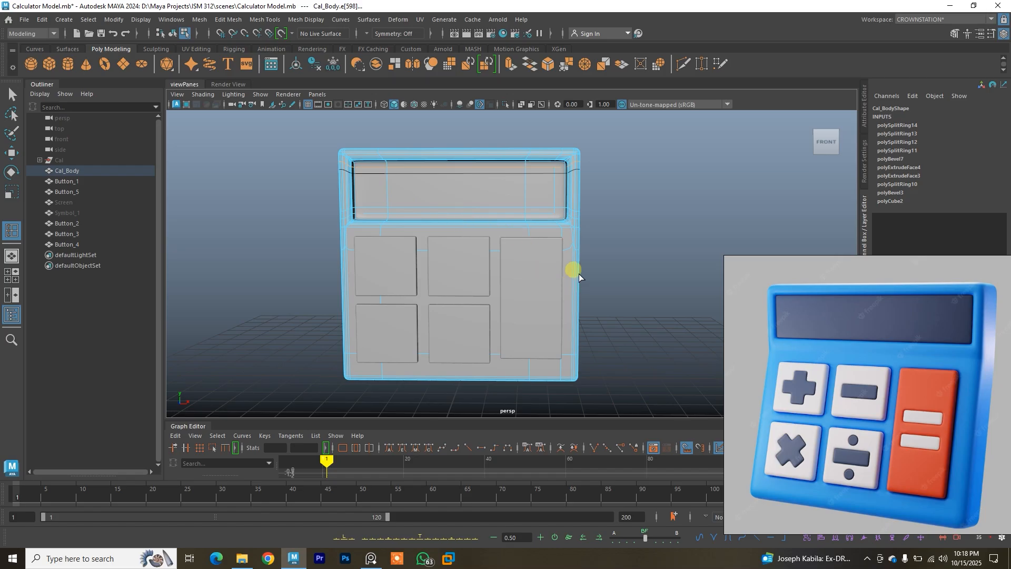
{"action": "left_click", "coordinate": [579, 244]}
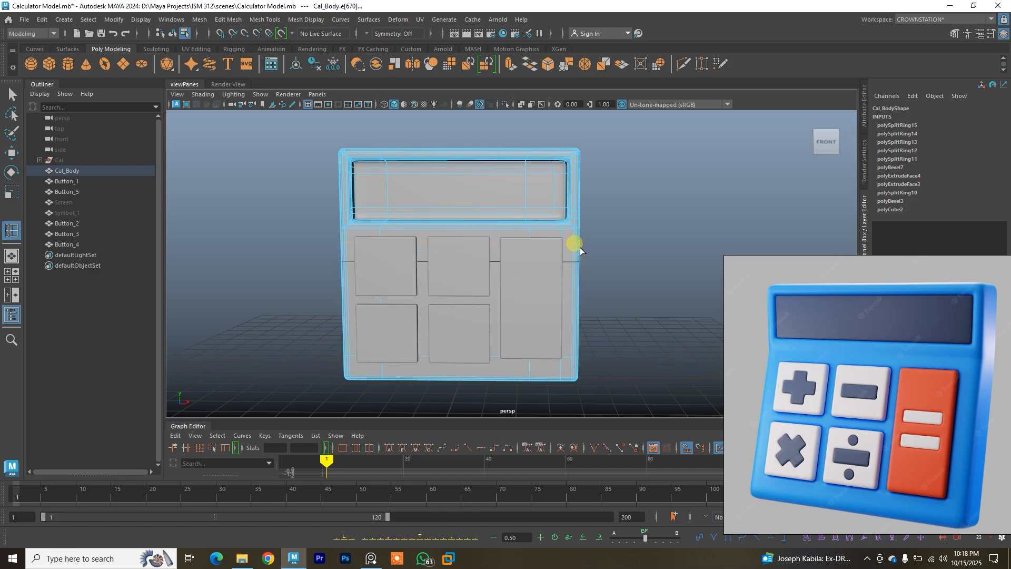
{"action": "left_click", "coordinate": [577, 302]}
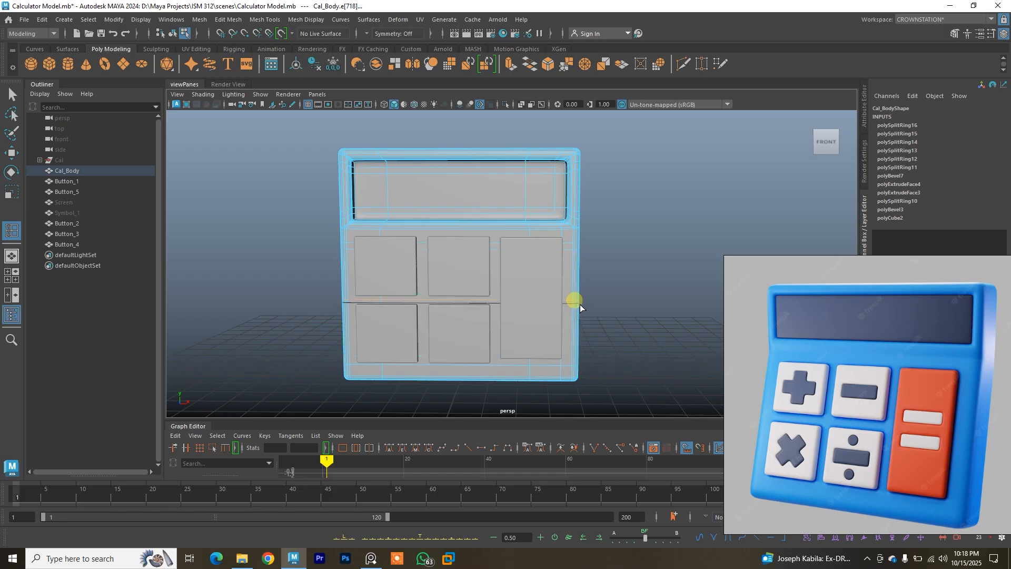
{"action": "left_click", "coordinate": [462, 160]}
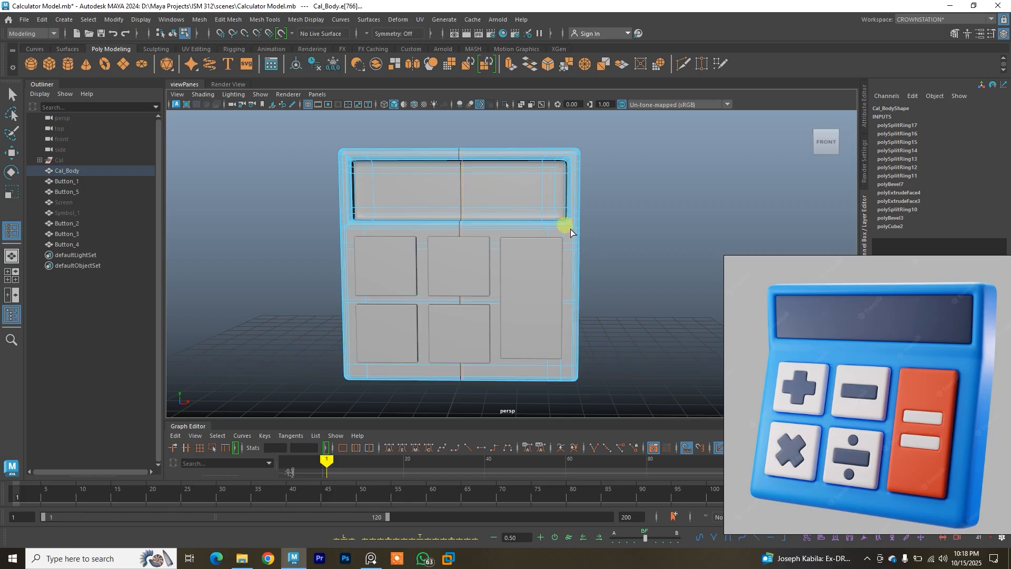
Inspect the added edge loops on Cal_Body and undo all of them.
{"action": "mouse_move", "coordinate": [566, 208]}
{"action": "left_mouse_down", "text": "alt"}
{"action": "mouse_move", "coordinate": [556, 217]}
{"action": "mouse_move", "coordinate": [565, 214]}
{"action": "left_mouse_up", "text": "alt"}
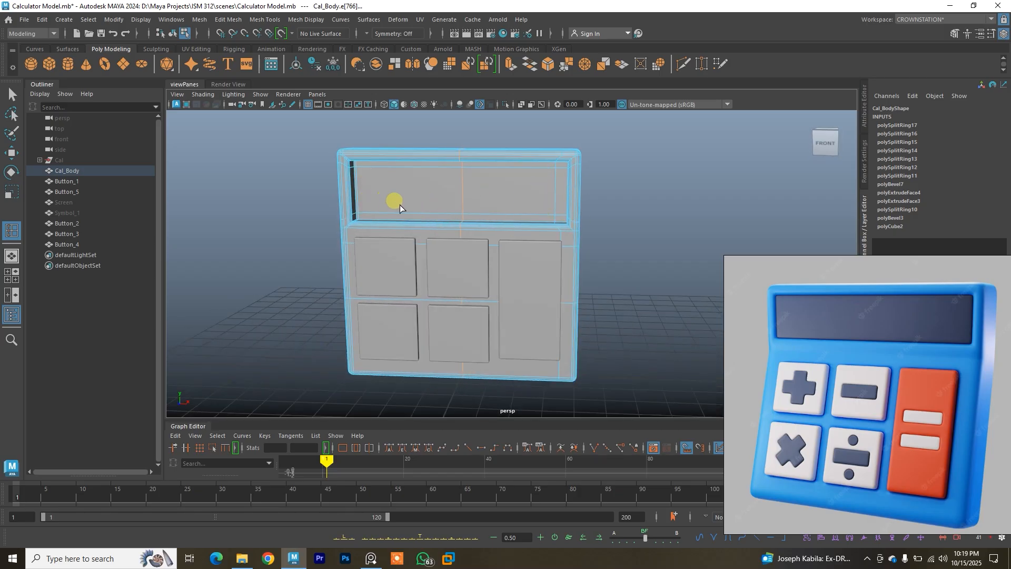
{"action": "left_click_drag", "start_coordinate": [361, 199], "coordinate": [359, 236], "text": "alt"}
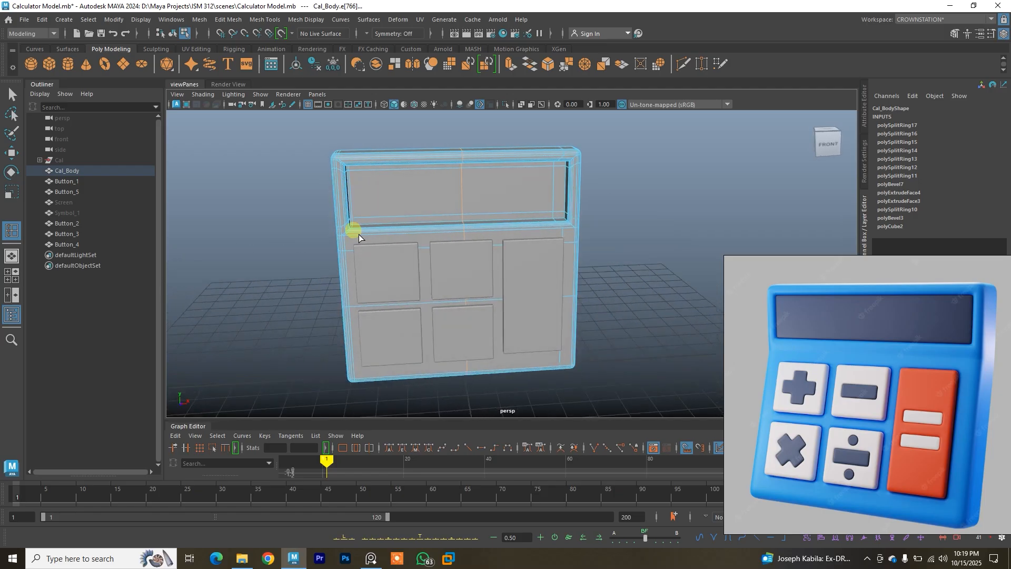
{"action": "key", "text": "ctrl+z"}
{"action": "key", "text": "ctrl+z"}
{"action": "key", "text": "ctrl+z"}
{"action": "key", "text": "ctrl+z"}
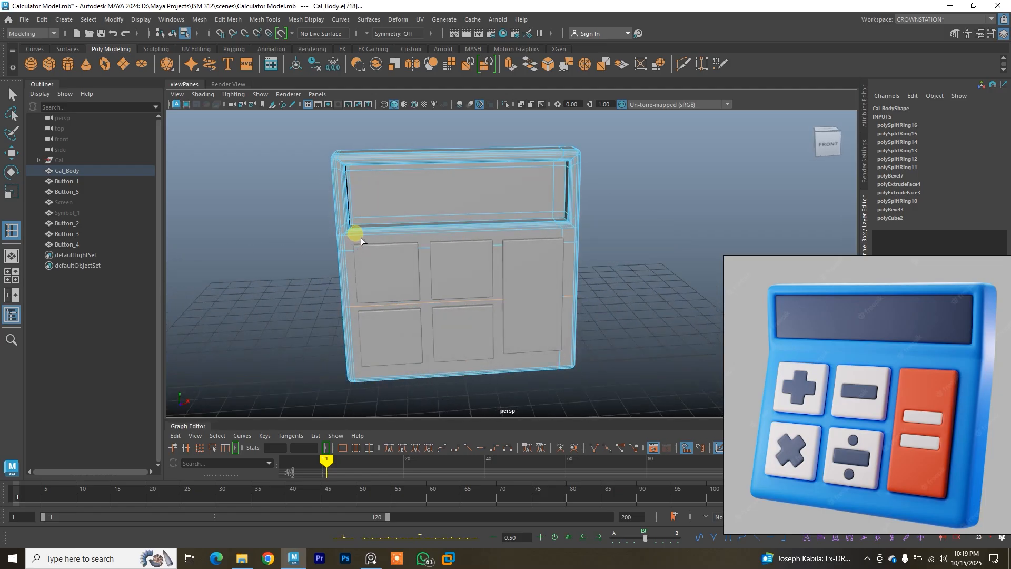
{"action": "key", "text": "ctrl+z"}
{"action": "key", "text": "ctrl+z"}
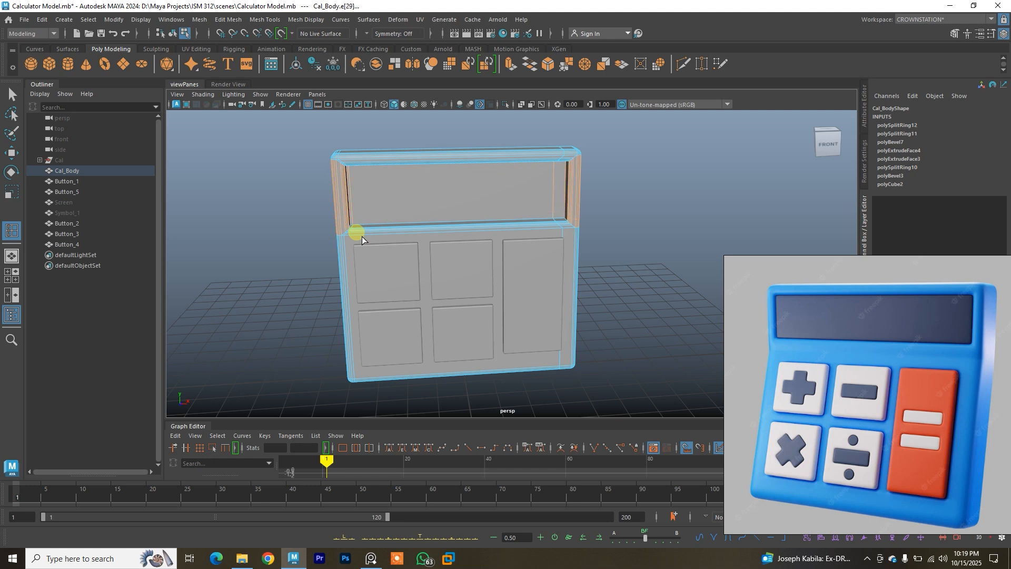
{"action": "key", "text": "ctrl+z"}
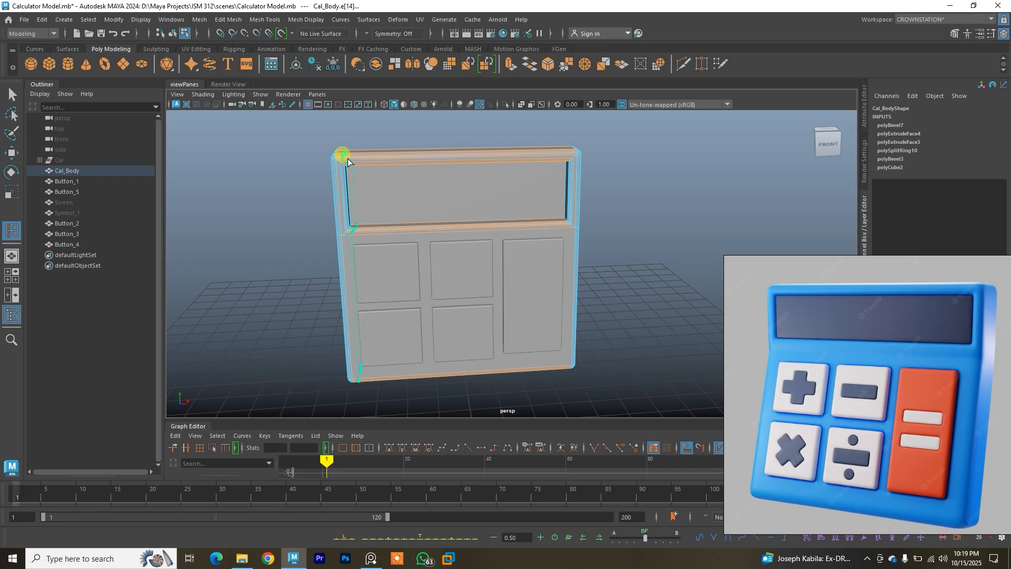
{"action": "mouse_move", "coordinate": [349, 159]}
{"action": "left_mouse_down", "text": "alt"}
{"action": "mouse_move", "coordinate": [372, 176]}
{"action": "mouse_move", "coordinate": [361, 165]}
{"action": "left_mouse_up", "text": "alt"}
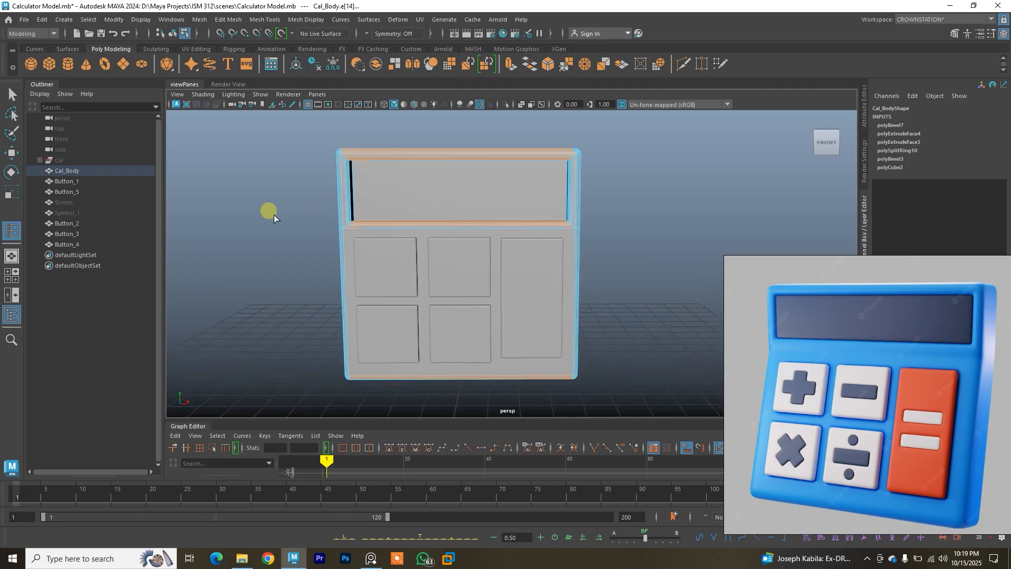
Insert edge loops on Cal_Body close to the side, upper and lower edges of the screen recess in the front view.
{"action": "left_click", "coordinate": [10, 296]}
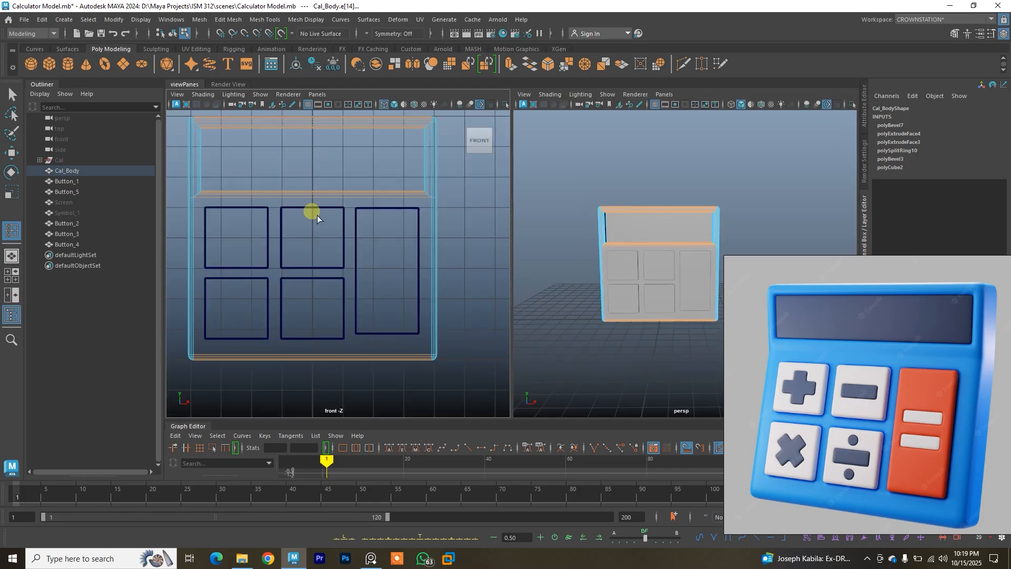
{"action": "middle_click_drag", "start_coordinate": [327, 165], "coordinate": [326, 184], "text": "alt"}
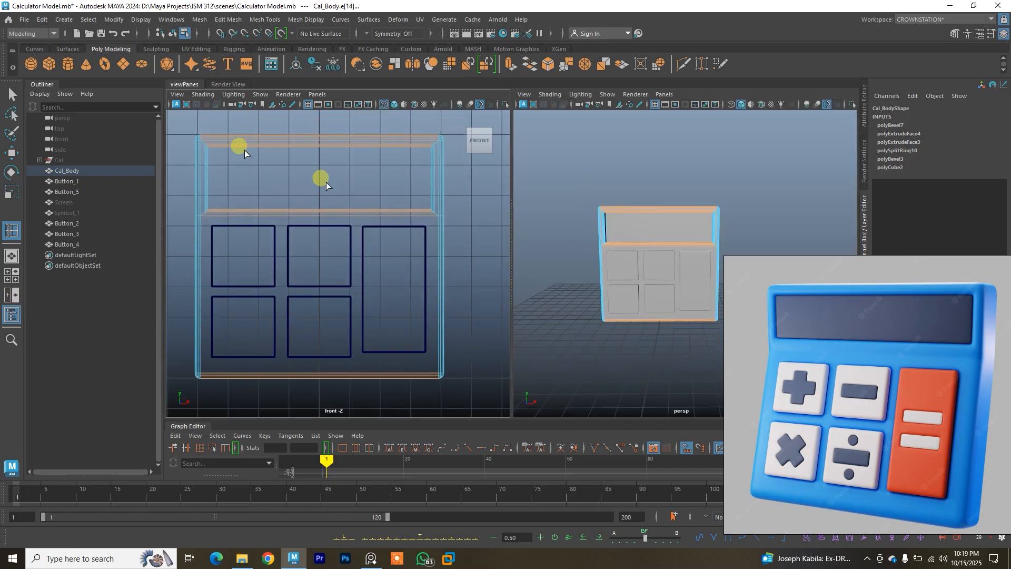
{"action": "left_click", "coordinate": [216, 140]}
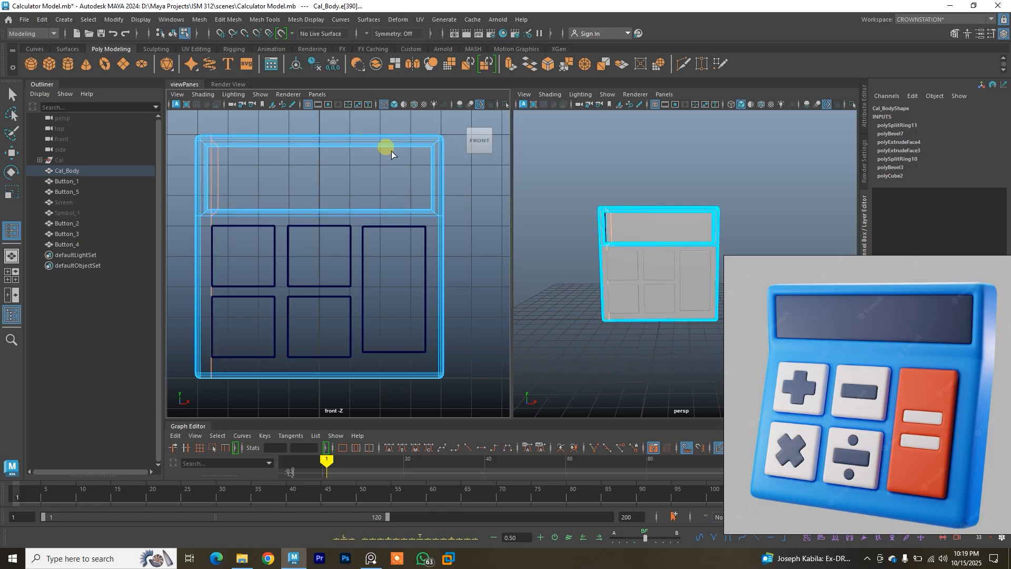
{"action": "left_click", "coordinate": [430, 148]}
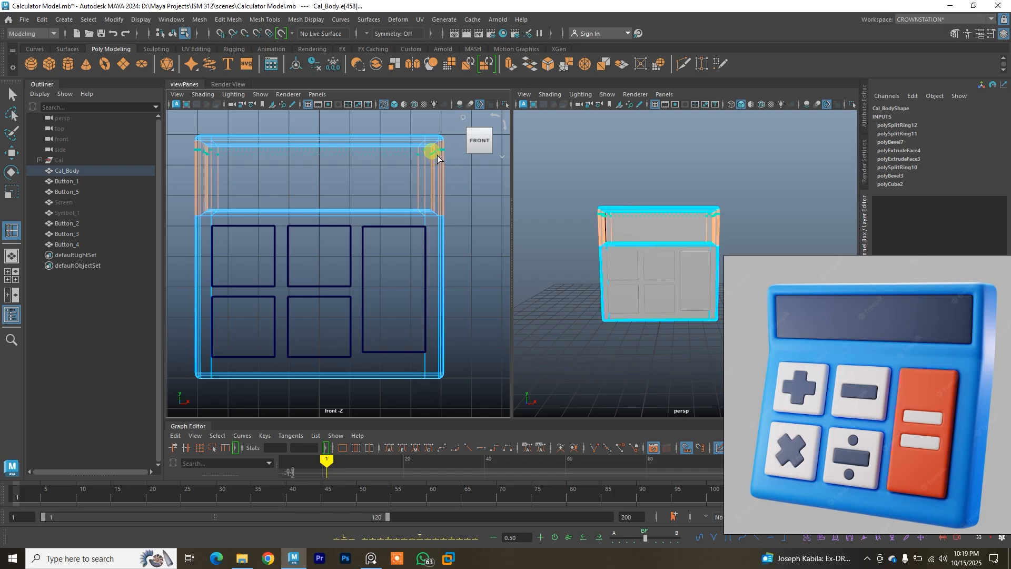
{"action": "left_click", "coordinate": [436, 158]}
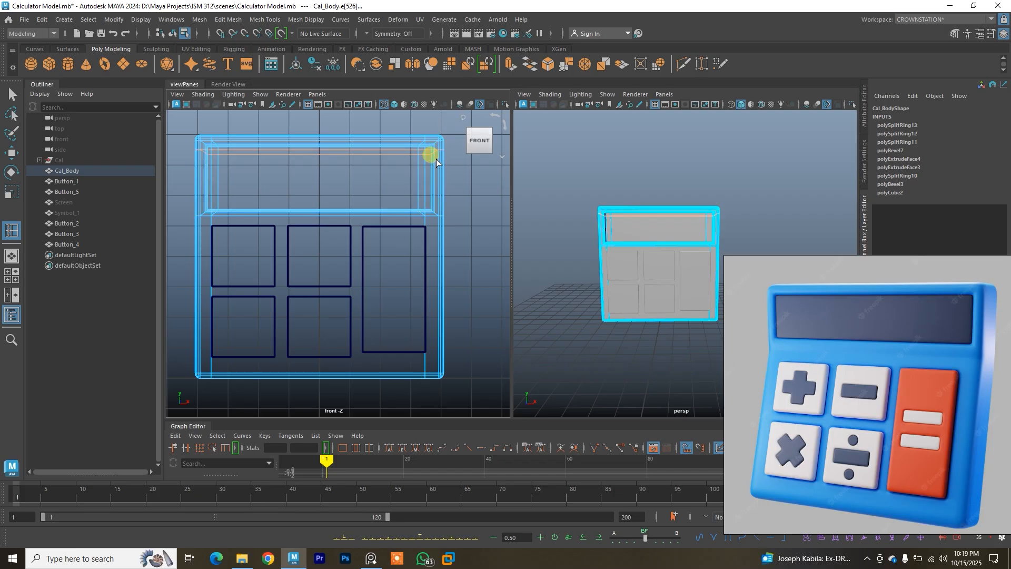
{"action": "left_click", "coordinate": [438, 210]}
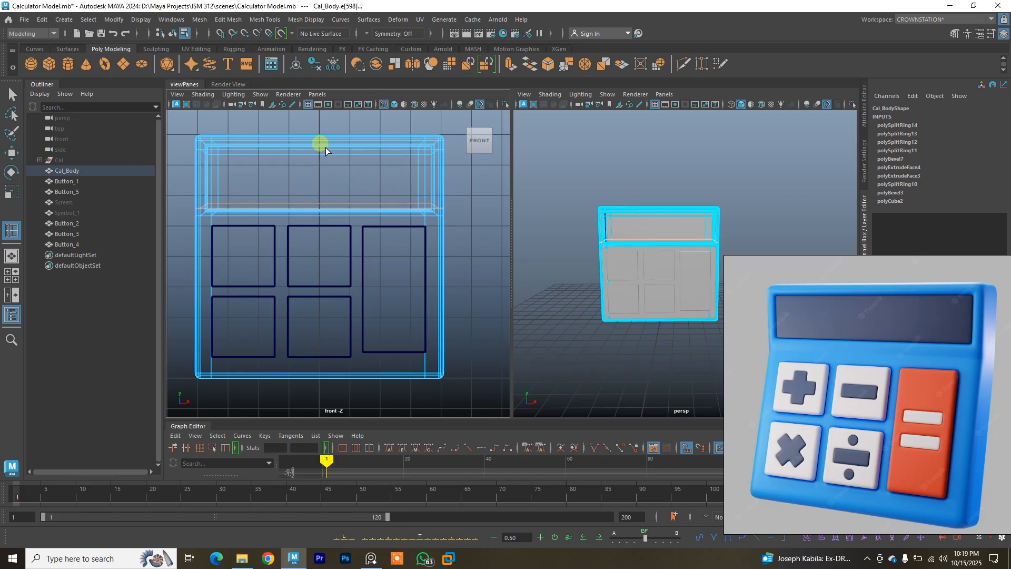
Add a vertical edge loop through the body's centre, plus horizontal loops between the button rows, above the buttons and below them.
{"action": "left_click", "coordinate": [324, 148]}
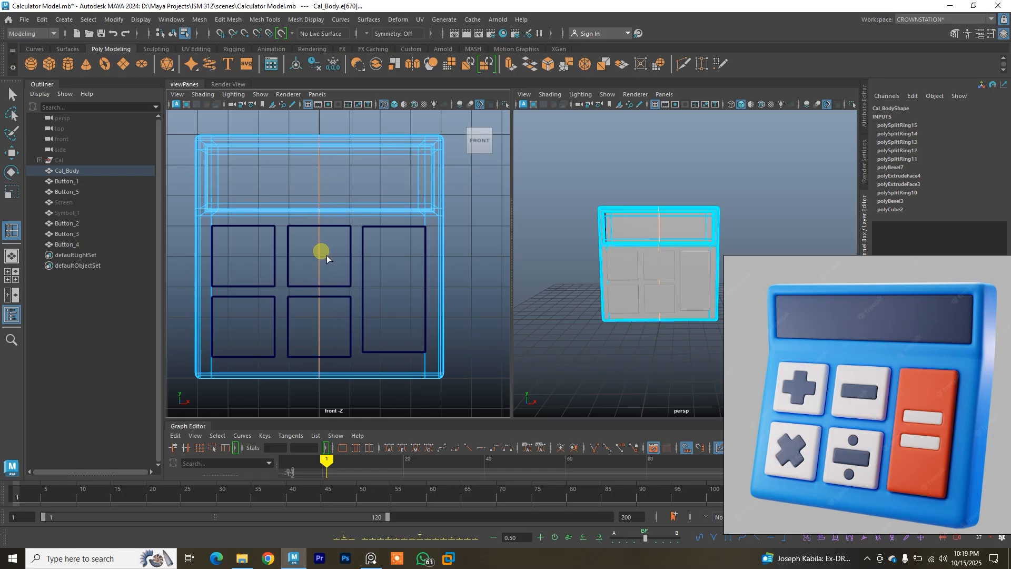
{"action": "left_click", "coordinate": [360, 292]}
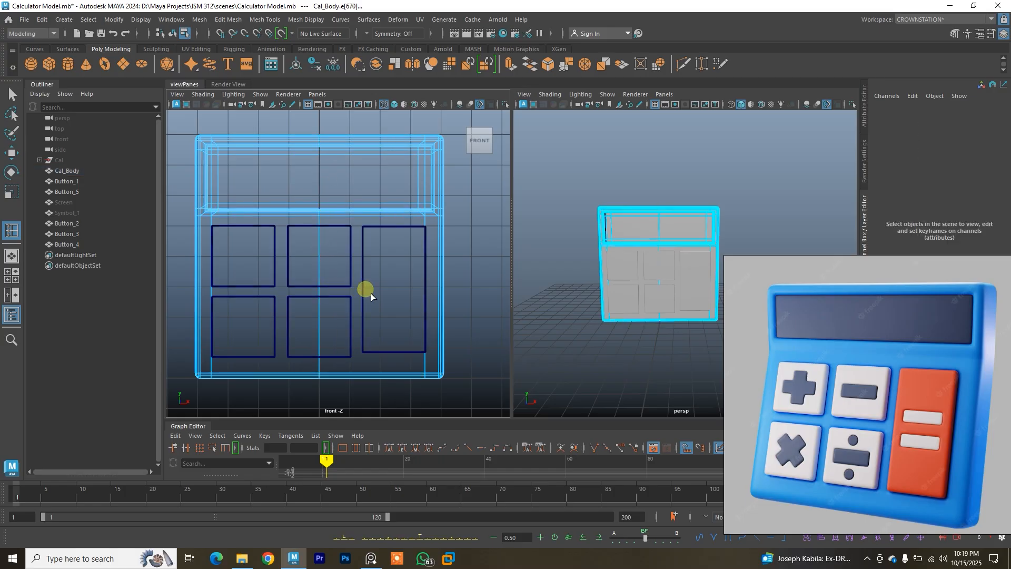
{"action": "left_click", "coordinate": [448, 289]}
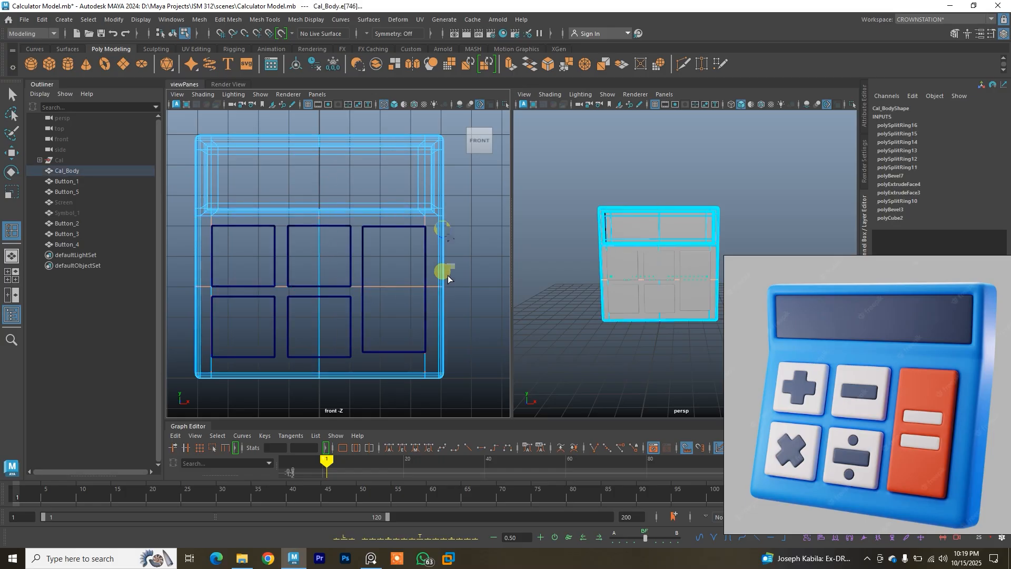
{"action": "left_click", "coordinate": [447, 229]}
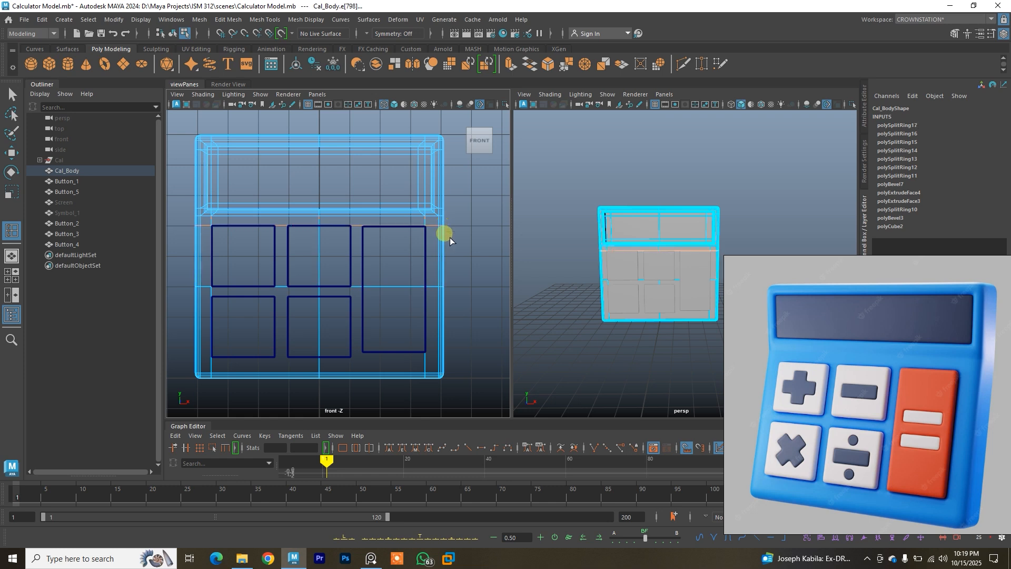
{"action": "left_click", "coordinate": [448, 363]}
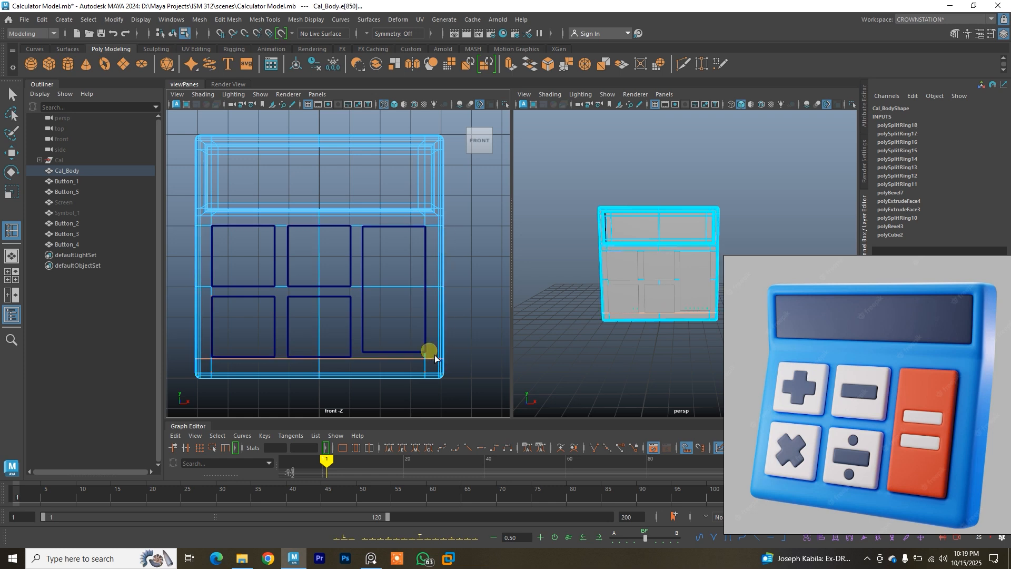
Return Cal_Body to object mode in the perspective view and preview it smoothed.
{"action": "key", "text": "space"}
{"action": "left_click_drag", "start_coordinate": [469, 239], "coordinate": [492, 241], "text": "alt"}
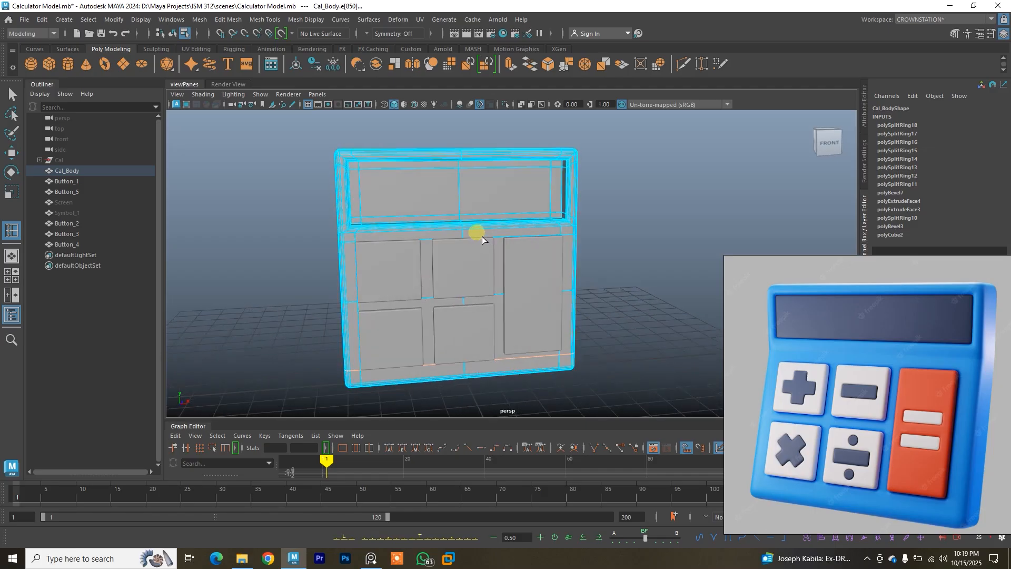
{"action": "right_click_drag", "start_coordinate": [415, 198], "coordinate": [468, 183]}
{"action": "left_click", "coordinate": [598, 184]}
{"action": "left_click_drag", "start_coordinate": [555, 195], "coordinate": [528, 213], "text": "alt"}
{"action": "key", "text": "q"}
{"action": "left_click", "coordinate": [605, 196]}
{"action": "left_click_drag", "start_coordinate": [605, 196], "coordinate": [579, 215], "text": "alt"}
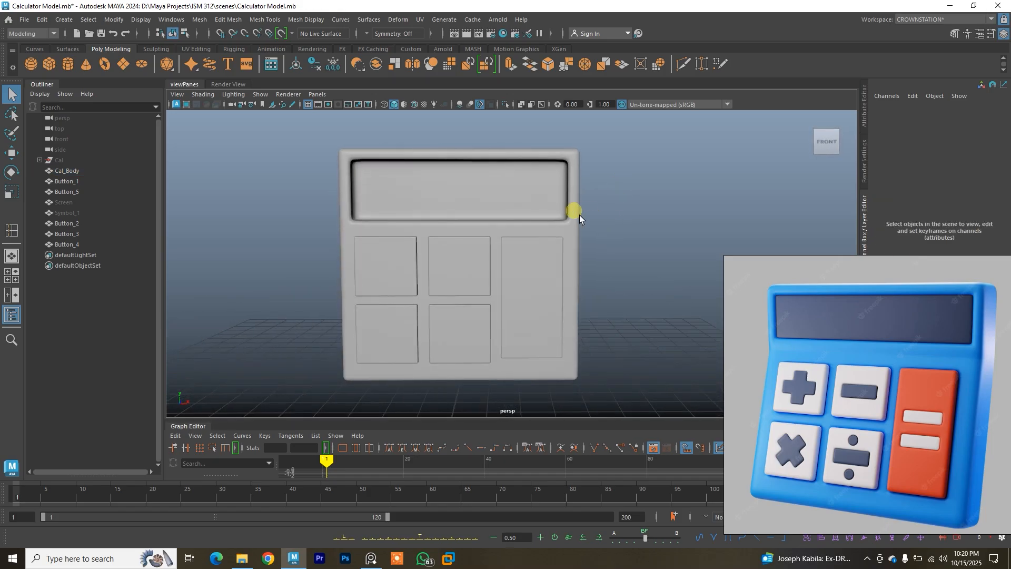
{"action": "left_click", "coordinate": [570, 208]}
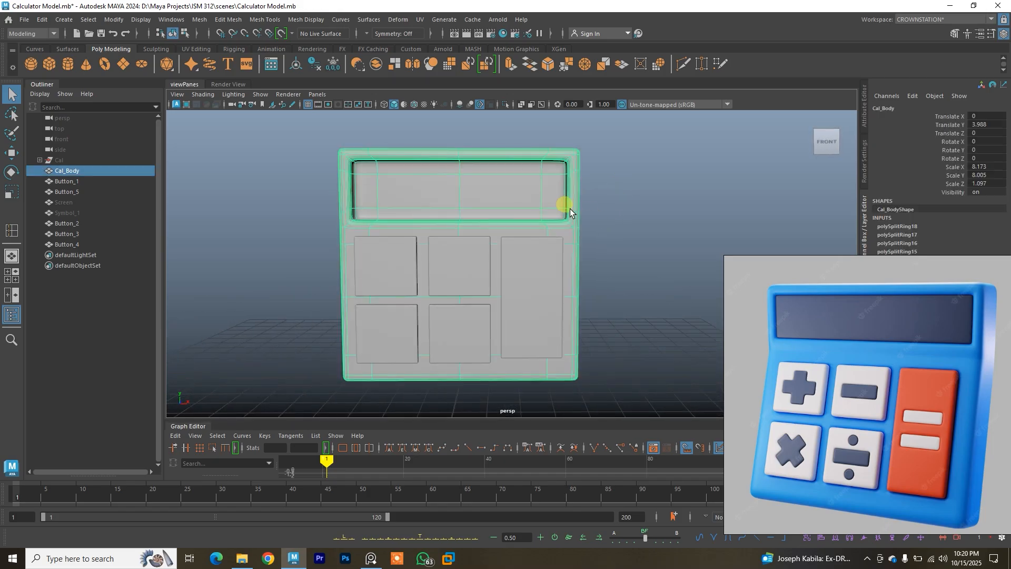
Unhide the Screen object and turn on its smooth preview.
{"action": "left_click", "coordinate": [87, 205]}
{"action": "key", "text": "shift+h"}
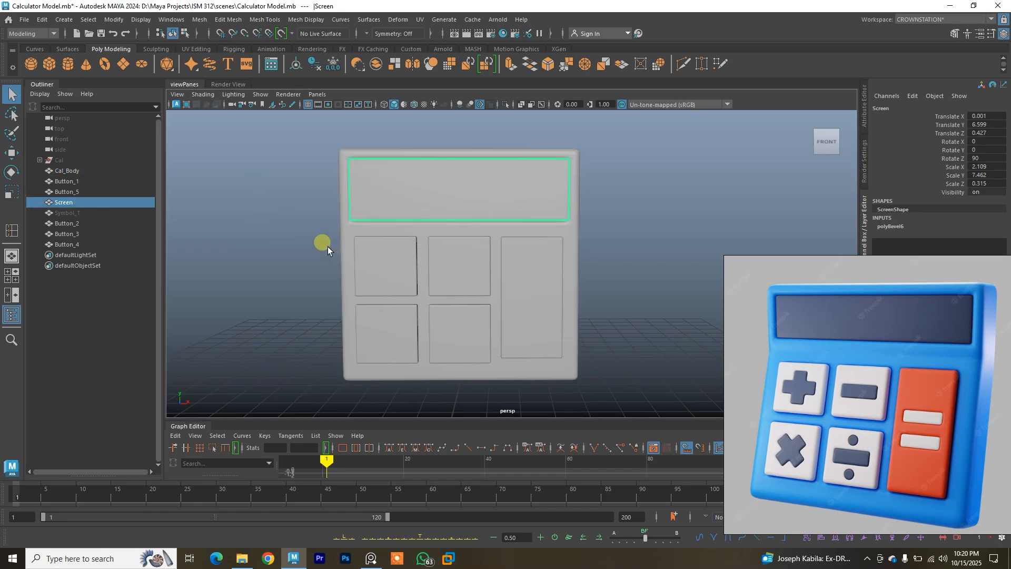
{"action": "left_click_drag", "start_coordinate": [371, 205], "coordinate": [397, 231], "text": "alt"}
{"action": "left_click", "coordinate": [320, 204]}
{"action": "left_click", "coordinate": [387, 186]}
Turn on smooth preview for the four square calculator buttons, and clear the selection.
{"action": "left_click", "coordinate": [400, 247]}
{"action": "left_click", "coordinate": [466, 264]}
{"action": "left_click", "coordinate": [429, 199]}
{"action": "left_click_drag", "start_coordinate": [429, 198], "coordinate": [404, 258], "text": "alt"}
{"action": "left_click", "coordinate": [403, 259]}
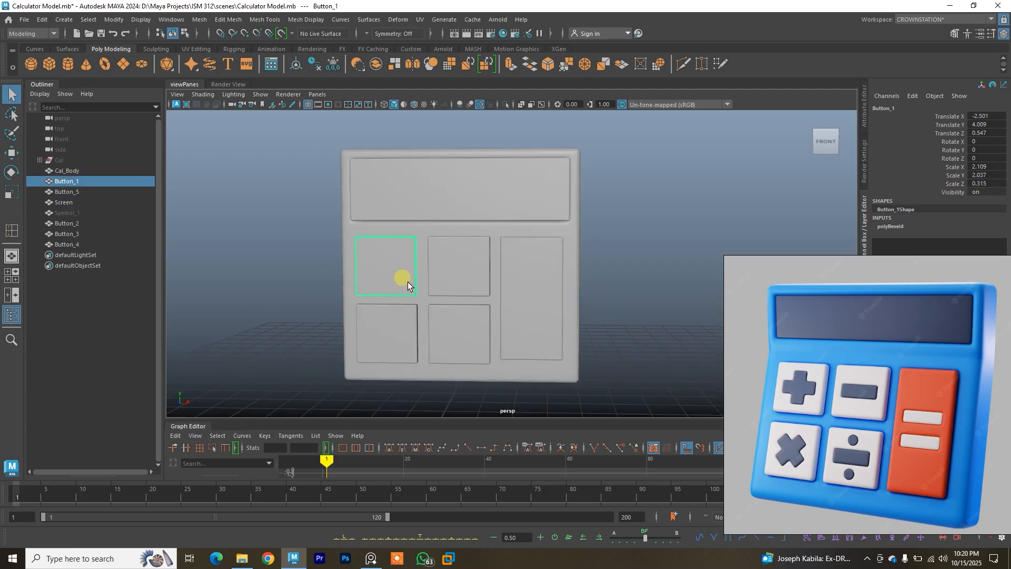
{"action": "left_click_drag", "start_coordinate": [390, 270], "coordinate": [440, 270], "text": "alt"}
{"action": "left_click", "coordinate": [444, 282]}
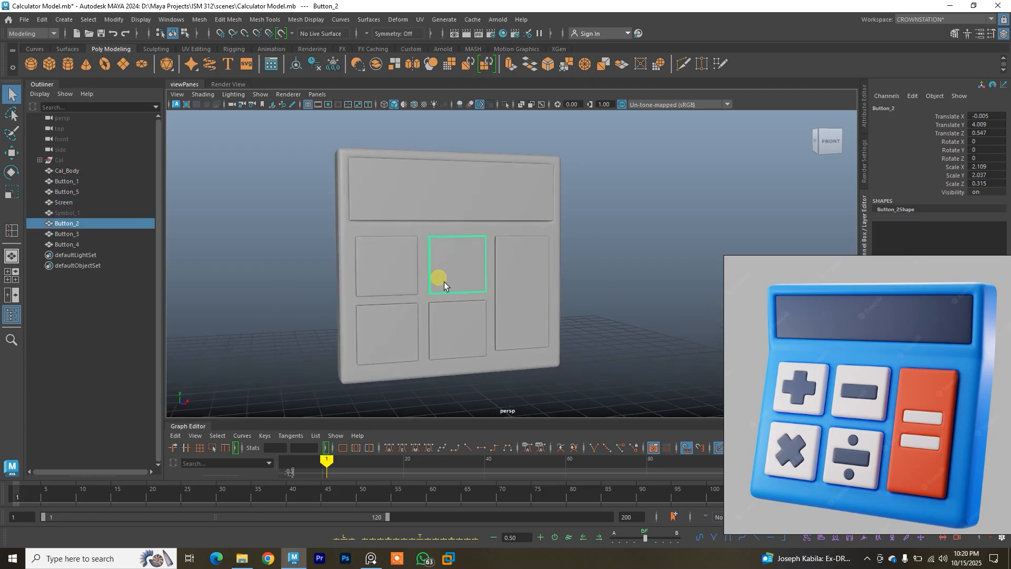
{"action": "key", "text": "3"}
{"action": "left_click", "coordinate": [441, 315]}
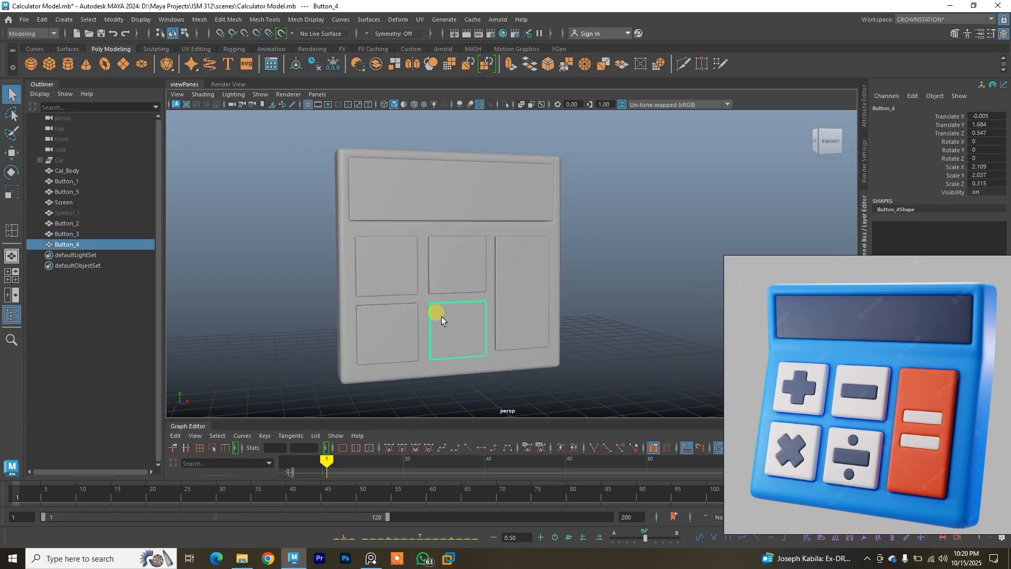
{"action": "left_click", "coordinate": [410, 327]}
{"action": "left_click", "coordinate": [418, 208]}
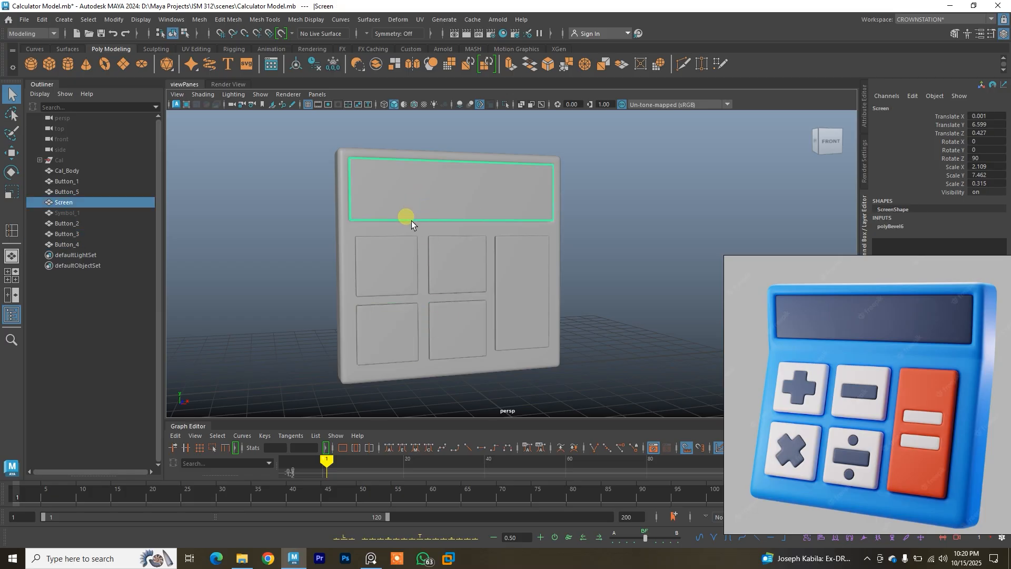
{"action": "left_click_drag", "start_coordinate": [437, 229], "coordinate": [341, 230], "text": "alt"}
{"action": "right_click_drag", "start_coordinate": [306, 191], "coordinate": [346, 177]}
{"action": "left_click", "coordinate": [350, 184]}
{"action": "mouse_move", "coordinate": [350, 184]}
{"action": "left_mouse_down", "text": "alt"}
{"action": "mouse_move", "coordinate": [429, 213]}
{"action": "mouse_move", "coordinate": [426, 204]}
{"action": "left_mouse_up", "text": "alt"}
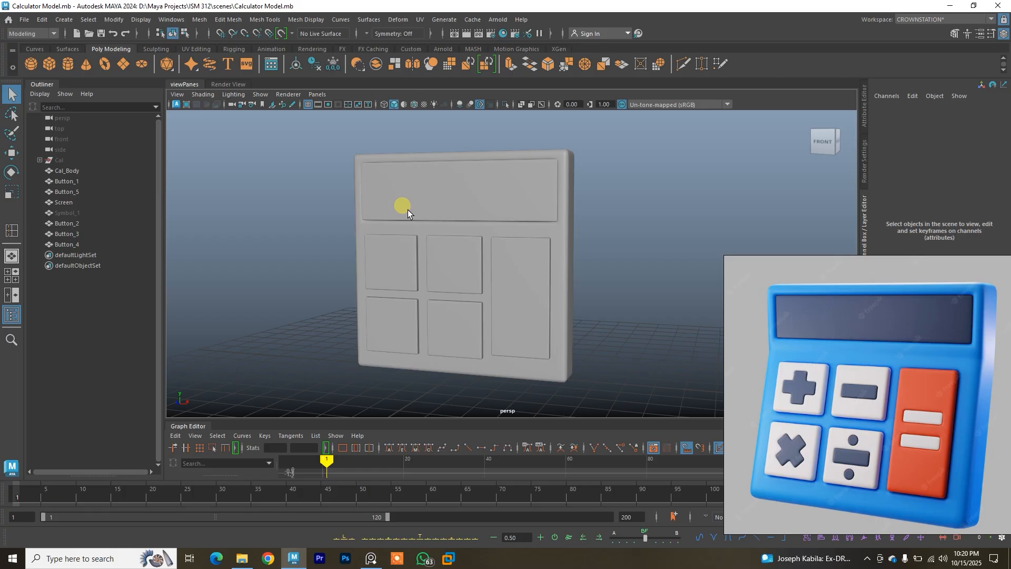
Change the front orthographic view to the side view beside the perspective view.
{"action": "left_click_drag", "start_coordinate": [408, 209], "coordinate": [307, 200], "text": "alt"}
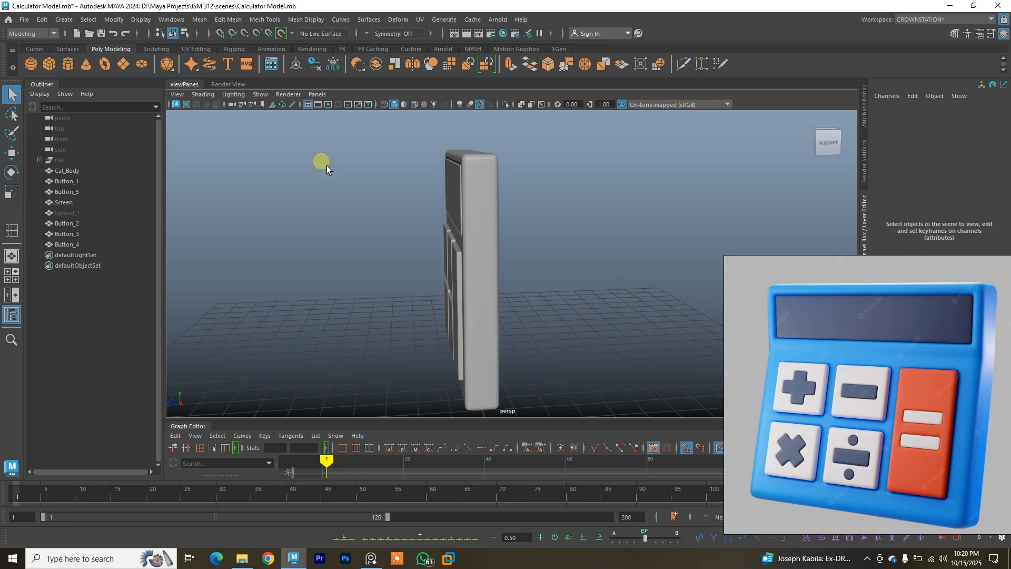
{"action": "key", "text": "space"}
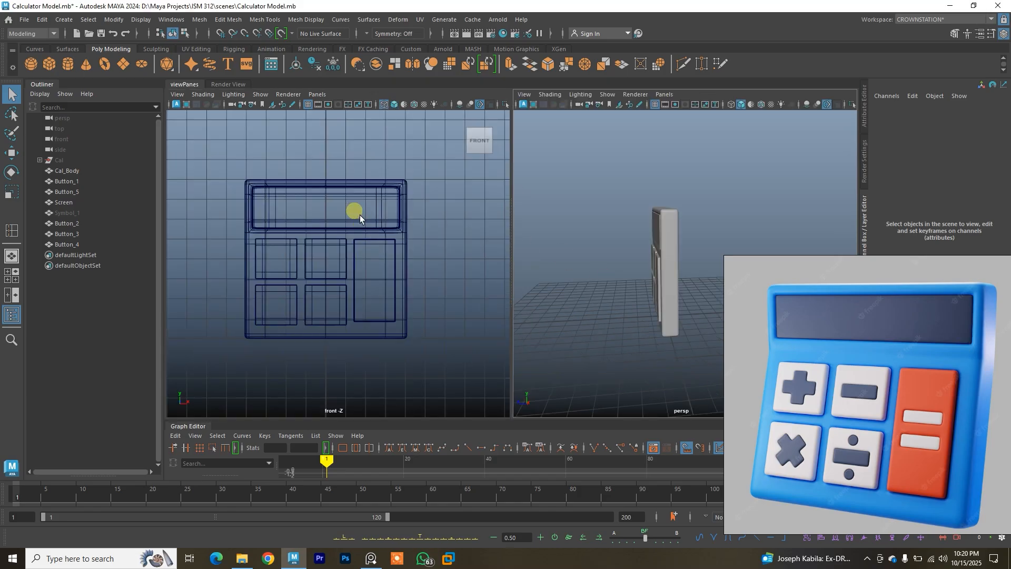
{"action": "key", "text": "space"}
{"action": "key", "text": "space"}
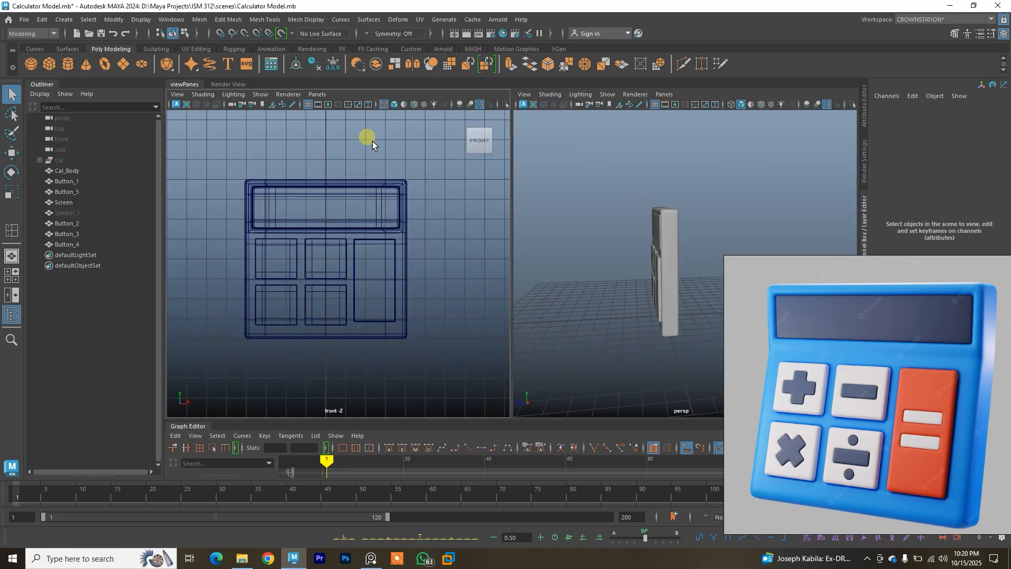
{"action": "left_click", "coordinate": [317, 95]}
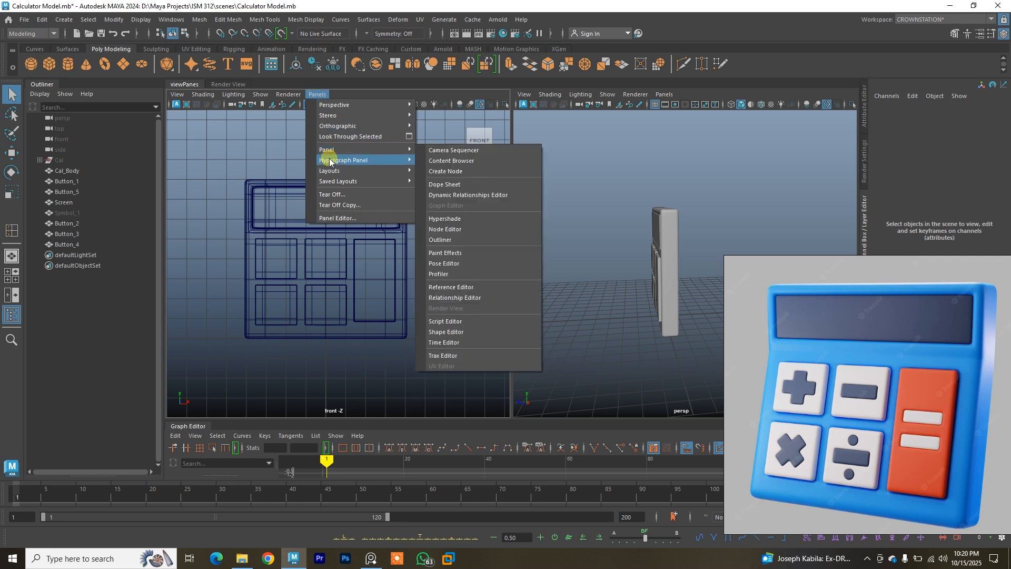
{"action": "mouse_move", "coordinate": [404, 129]}
{"action": "left_click", "coordinate": [432, 136]}
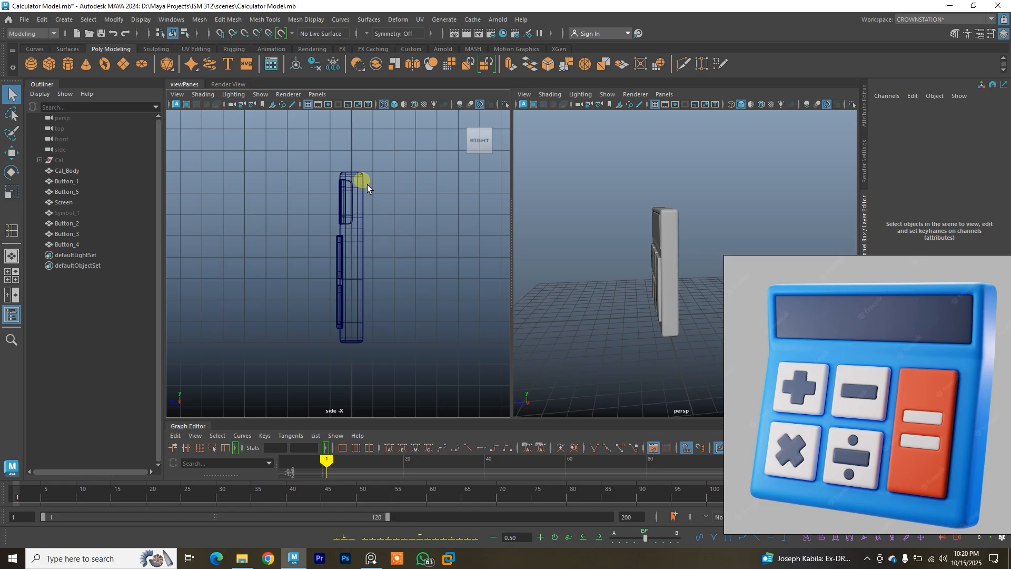
Turn off smooth preview for Cal_Body and switch it to vertex editing.
{"action": "left_click", "coordinate": [361, 214]}
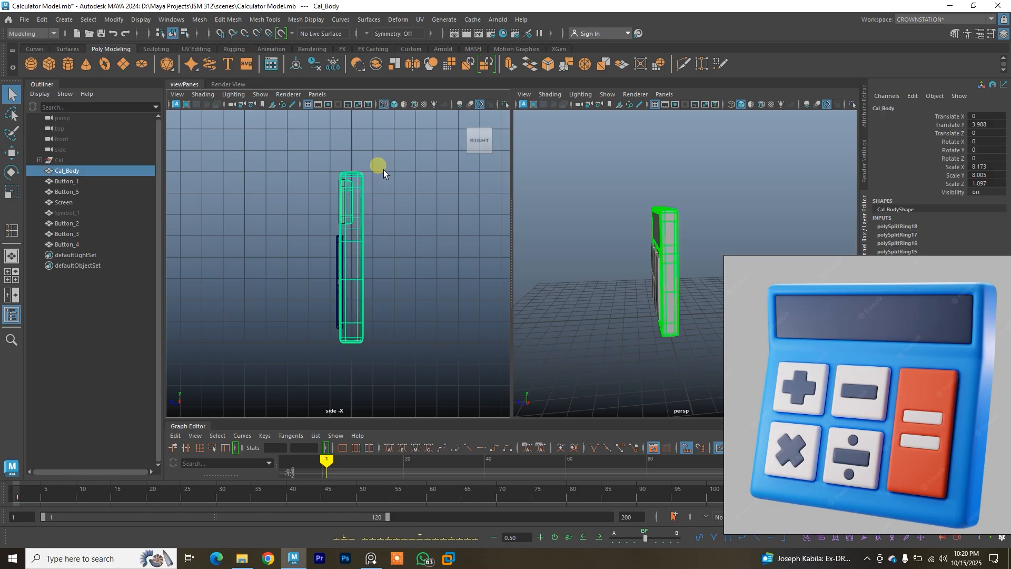
{"action": "key", "text": "1"}
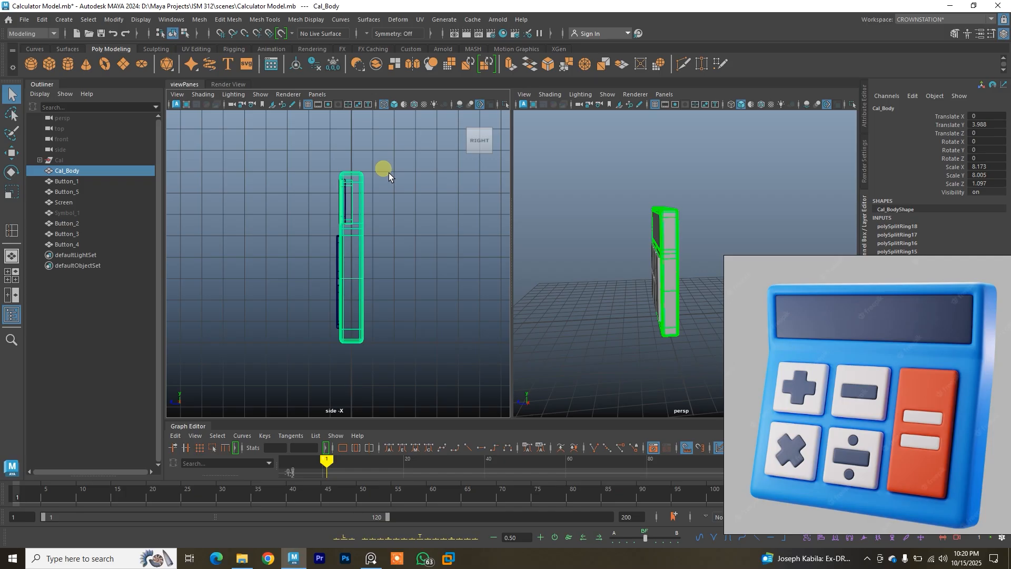
{"action": "right_click_drag", "start_coordinate": [386, 173], "coordinate": [350, 174]}
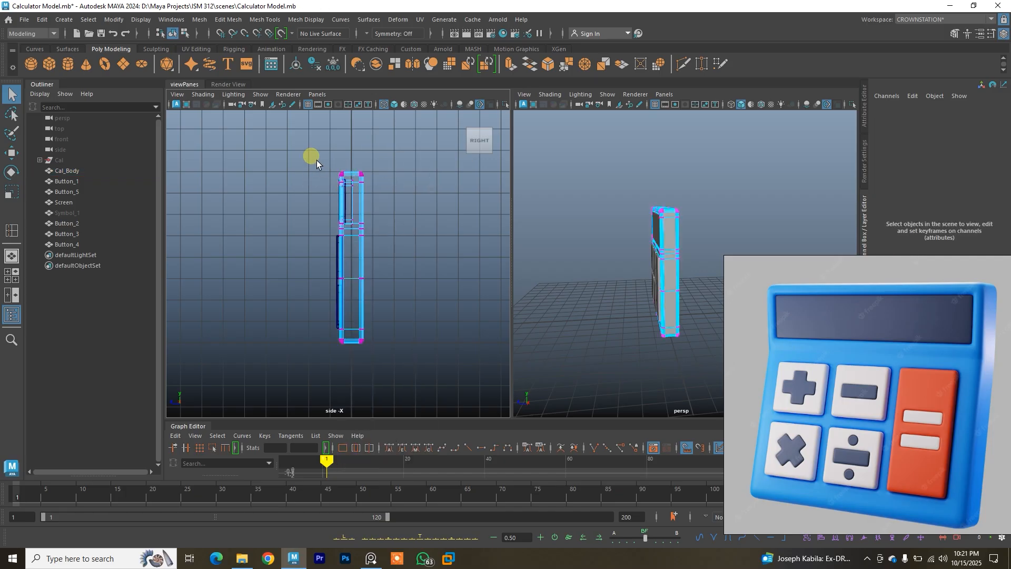
Move the vertices at the body's upper and lower ends slightly toward the button side along Z.
{"action": "left_click_drag", "start_coordinate": [380, 194], "coordinate": [389, 197]}
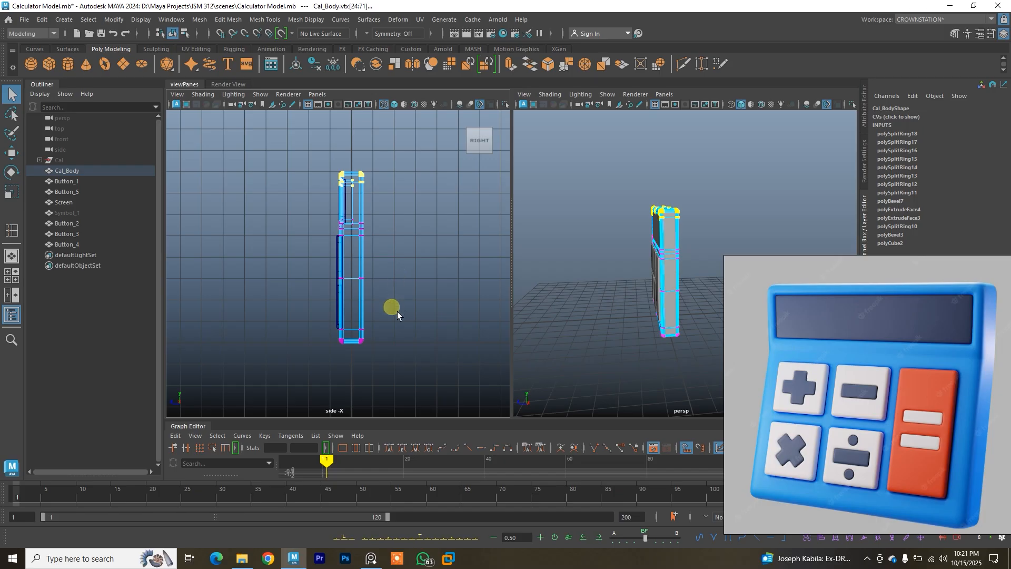
{"action": "left_click_drag", "start_coordinate": [375, 357], "coordinate": [327, 330], "text": "shift"}
{"action": "key", "text": "w"}
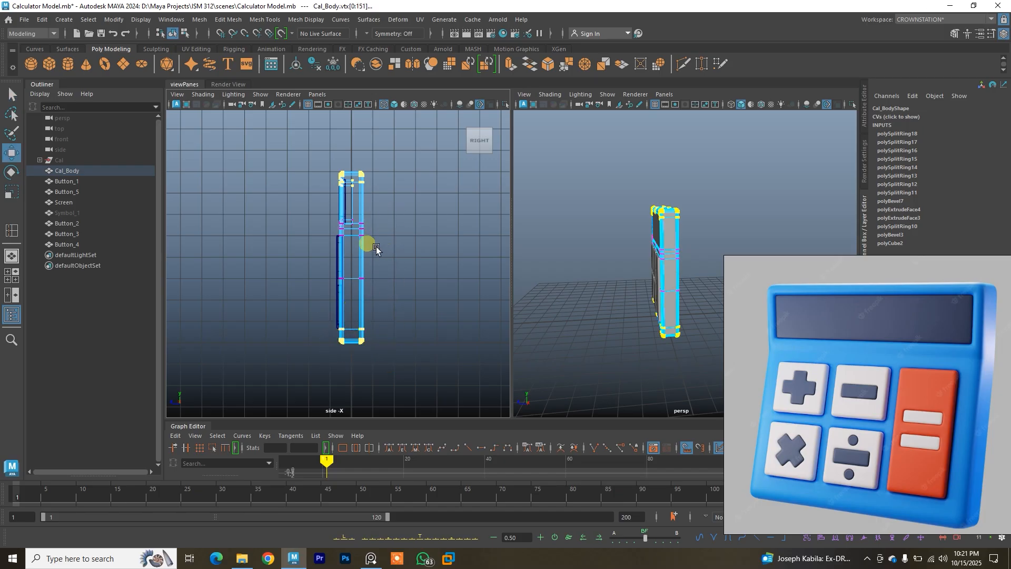
{"action": "left_click_drag", "start_coordinate": [337, 263], "coordinate": [337, 264]}
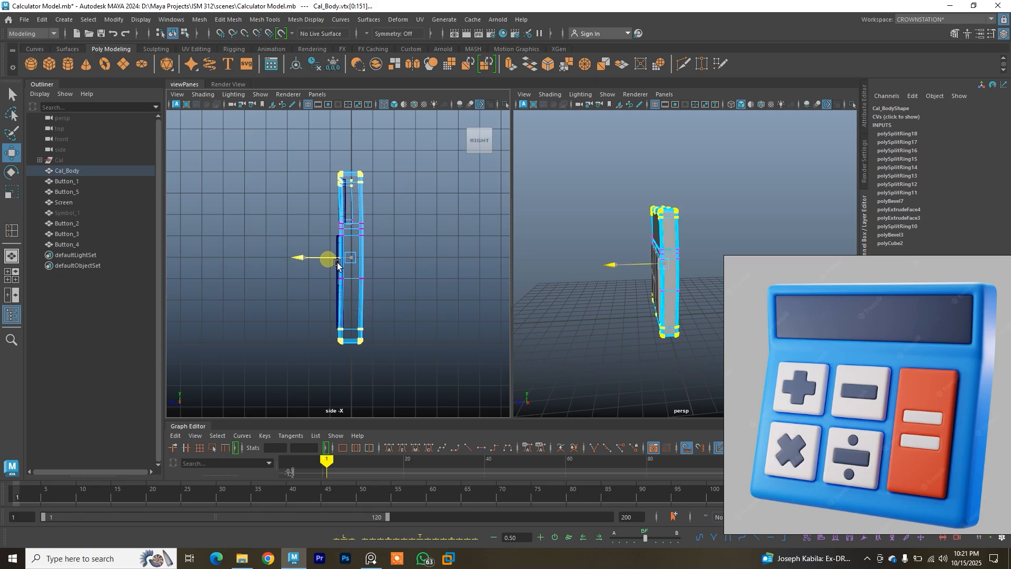
{"action": "left_click_drag", "start_coordinate": [337, 264], "coordinate": [338, 264]}
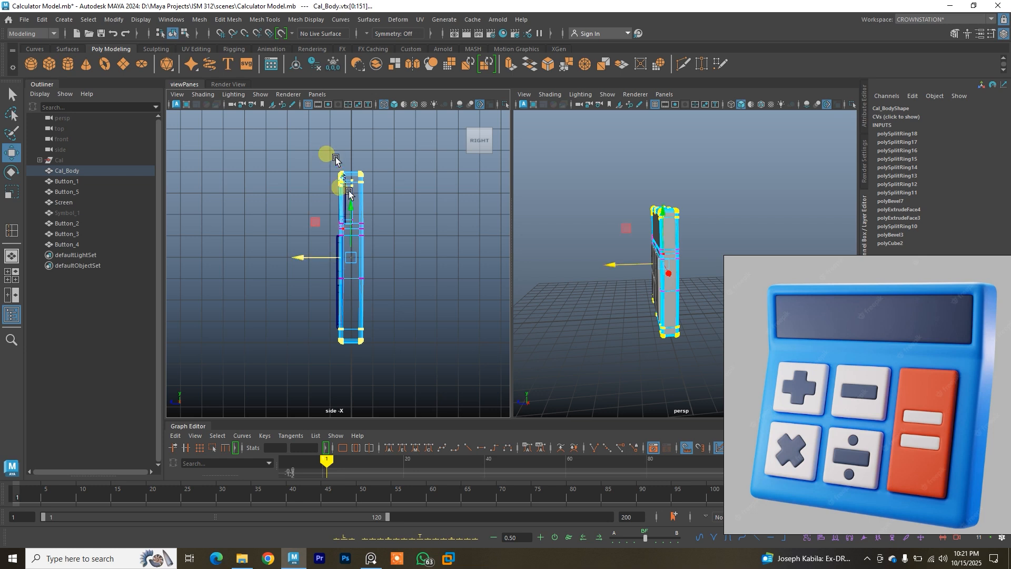
Shift only the body's upper-end vertices a little farther toward the button side to curve the profile.
{"action": "left_click_drag", "start_coordinate": [329, 160], "coordinate": [396, 206]}
{"action": "left_click_drag", "start_coordinate": [333, 179], "coordinate": [330, 183]}
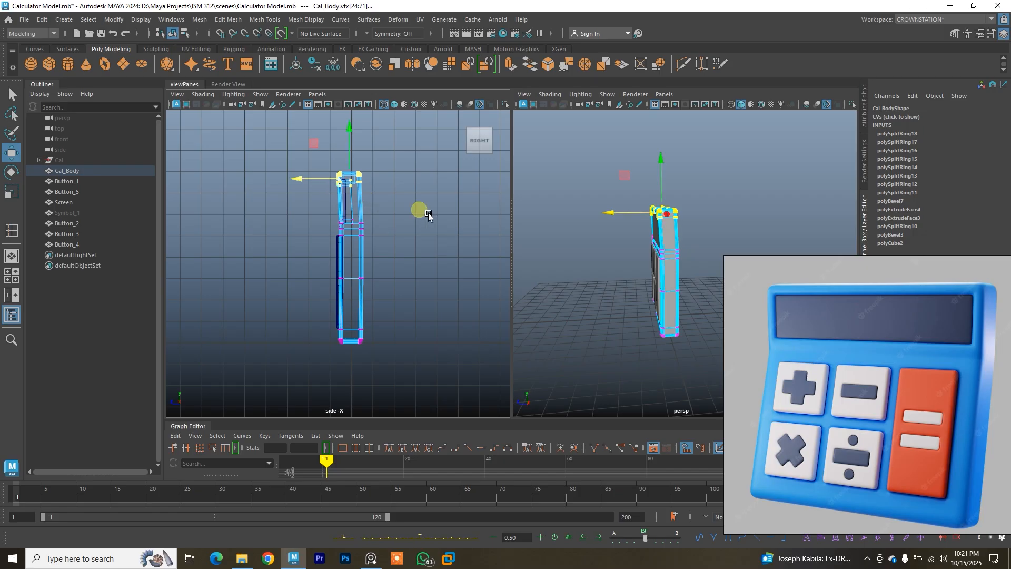
{"action": "left_click_drag", "start_coordinate": [642, 240], "coordinate": [616, 225], "text": "alt"}
{"action": "left_click_drag", "start_coordinate": [330, 185], "coordinate": [331, 185]}
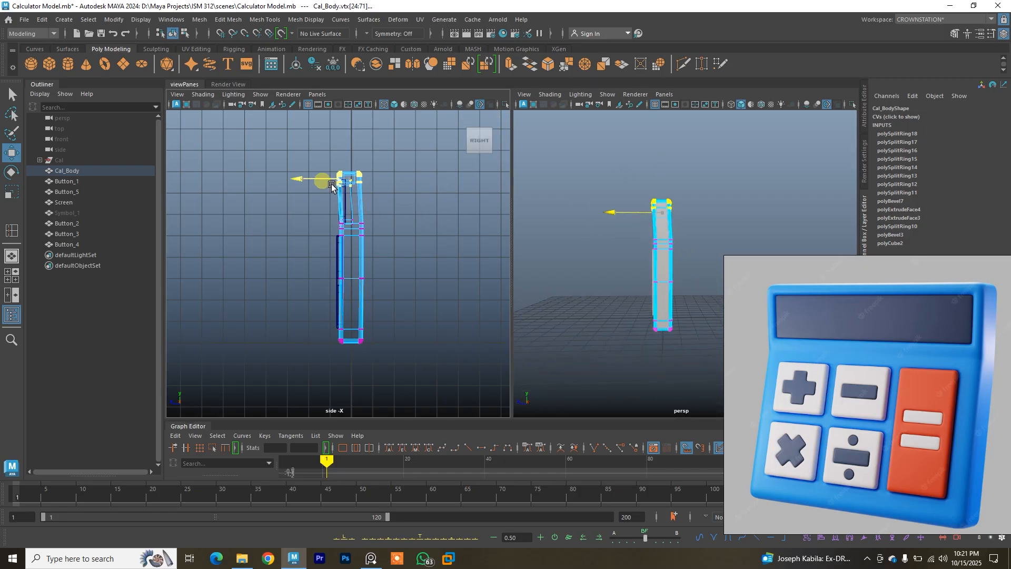
Adjust the vertices at the body's lower end along Z and return Cal_Body to object mode.
{"action": "mouse_move", "coordinate": [332, 323]}
{"action": "left_mouse_down"}
{"action": "mouse_move", "coordinate": [371, 353]}
{"action": "mouse_move", "coordinate": [339, 340]}
{"action": "left_mouse_up"}
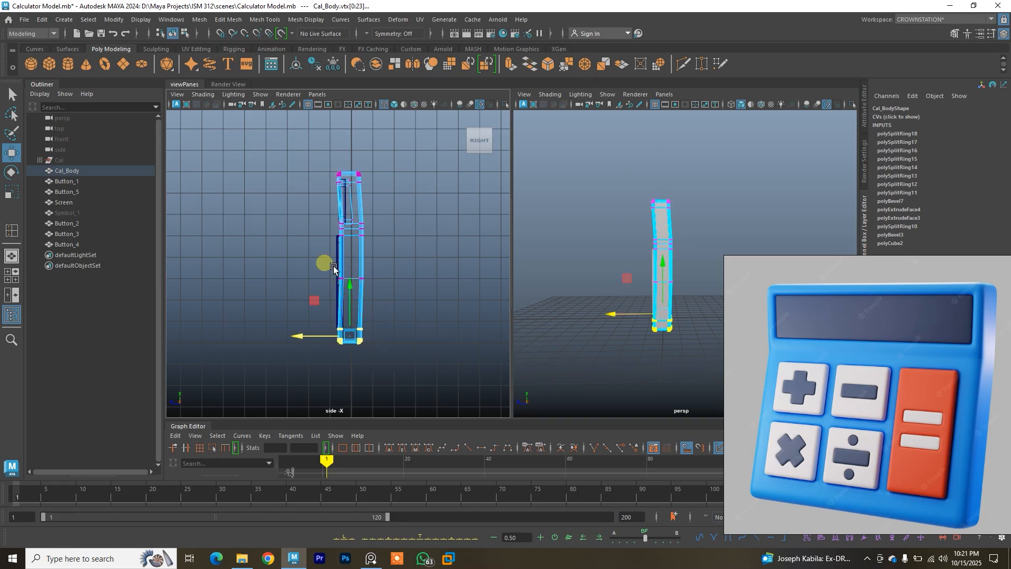
{"action": "right_click_drag", "start_coordinate": [299, 204], "coordinate": [327, 185]}
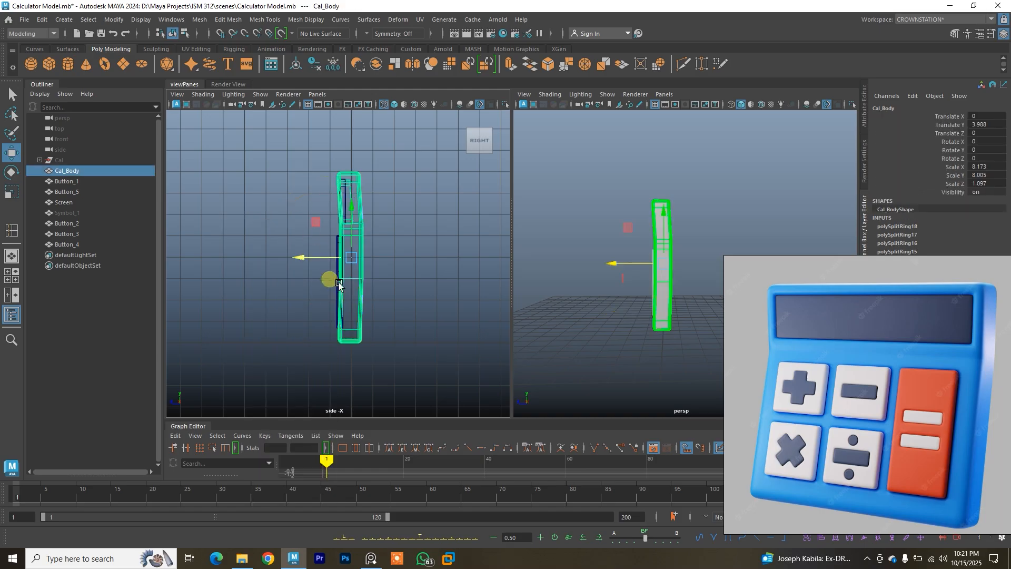
Tilt Screen to -3.576 in Rotate Y and shift it to Z 0.495 so it follows the body's upper slope.
{"action": "left_click", "coordinate": [346, 194]}
{"action": "scroll", "coordinate": [385, 286], "scroll_direction": "up", "scroll_amount": 2}
{"action": "scroll", "coordinate": [385, 285], "scroll_direction": "up", "scroll_amount": 3}
{"action": "middle_click_drag", "start_coordinate": [375, 241], "coordinate": [394, 292], "text": "alt"}
{"action": "left_click_drag", "start_coordinate": [349, 203], "coordinate": [353, 249]}
{"action": "key", "text": "e"}
{"action": "left_click_drag", "start_coordinate": [653, 263], "coordinate": [602, 290], "text": "alt"}
{"action": "key", "text": "w"}
{"action": "left_click_drag", "start_coordinate": [348, 204], "coordinate": [345, 205]}
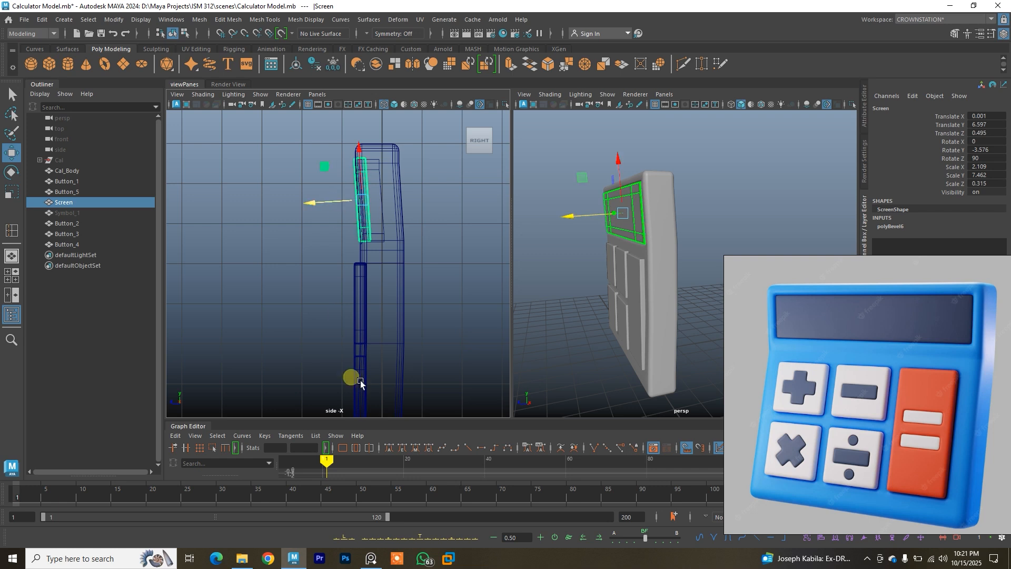
Tilt Button_5 to -0.829 in Rotate X to follow the body's front slope, keeping its original Z position.
{"action": "middle_click_drag", "start_coordinate": [366, 320], "coordinate": [380, 238], "text": "alt"}
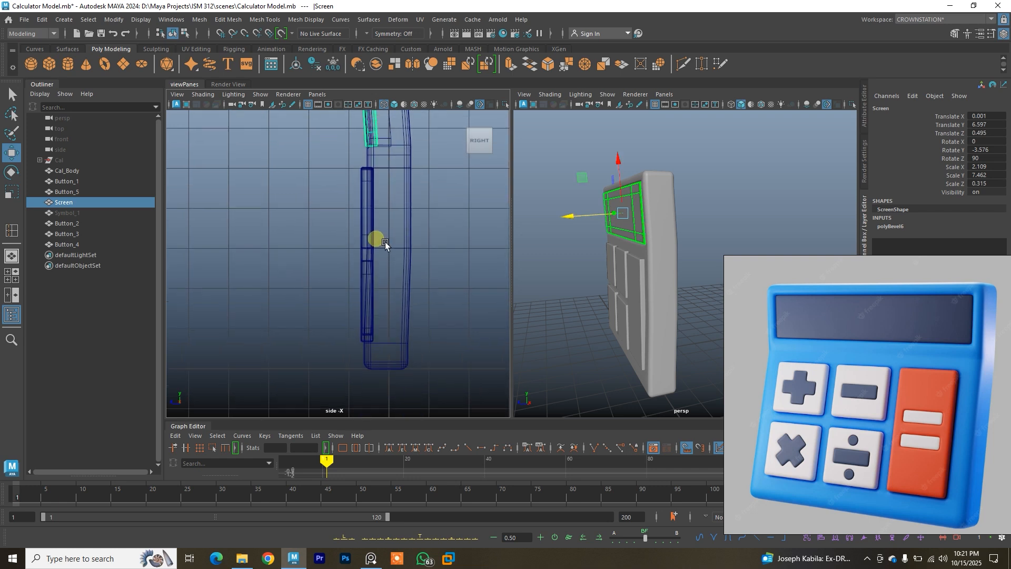
{"action": "left_click", "coordinate": [372, 290]}
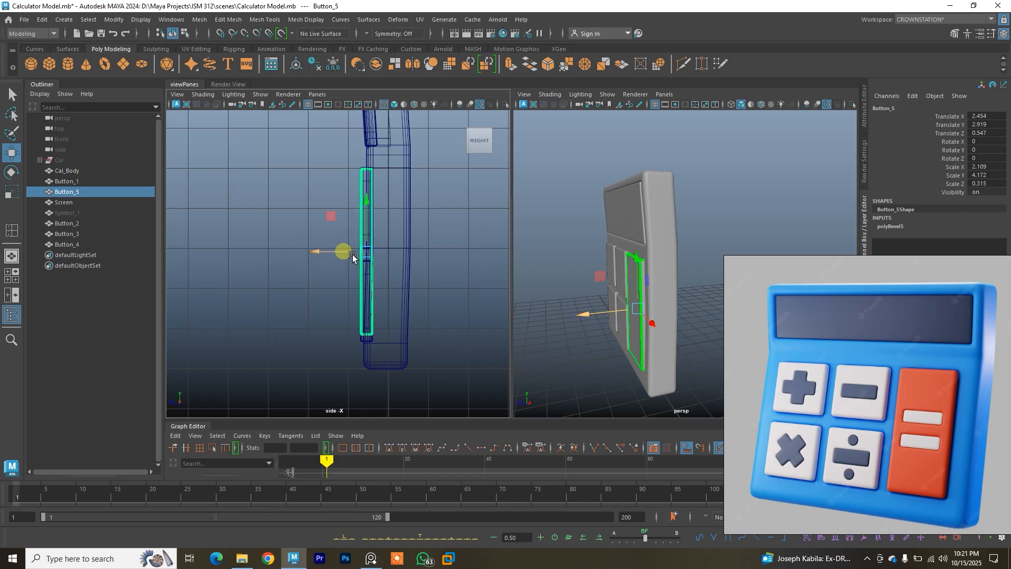
{"action": "left_click_drag", "start_coordinate": [353, 254], "coordinate": [352, 253]}
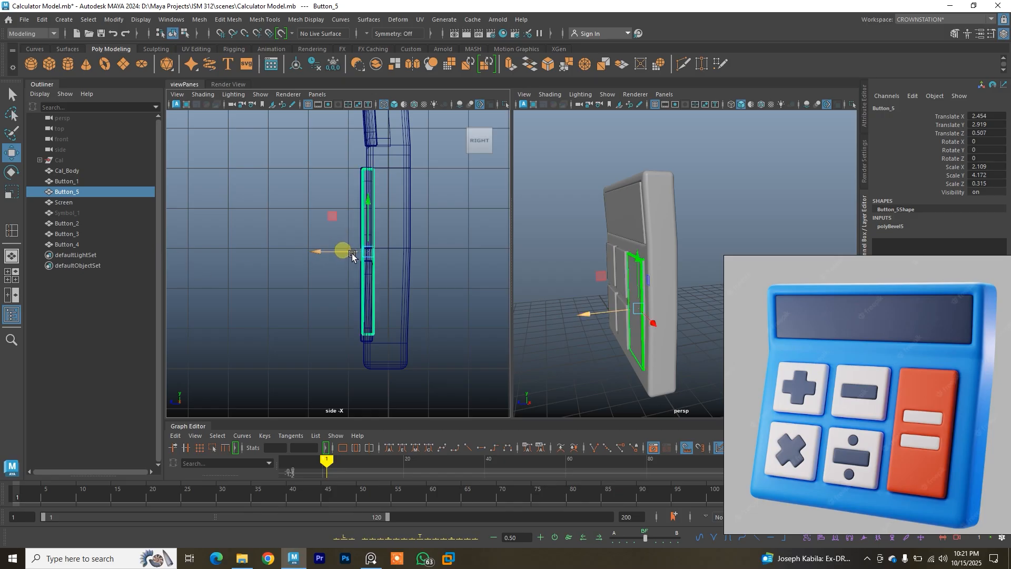
{"action": "key", "text": "ctrl+z"}
{"action": "left_click_drag", "start_coordinate": [632, 274], "coordinate": [616, 320], "text": "alt"}
{"action": "key", "text": "e"}
Tilt the two lower buttons, Button_3 and Button_4, together to -1.502 in Rotate X.
{"action": "key", "text": "q"}
{"action": "left_click", "coordinate": [612, 334]}
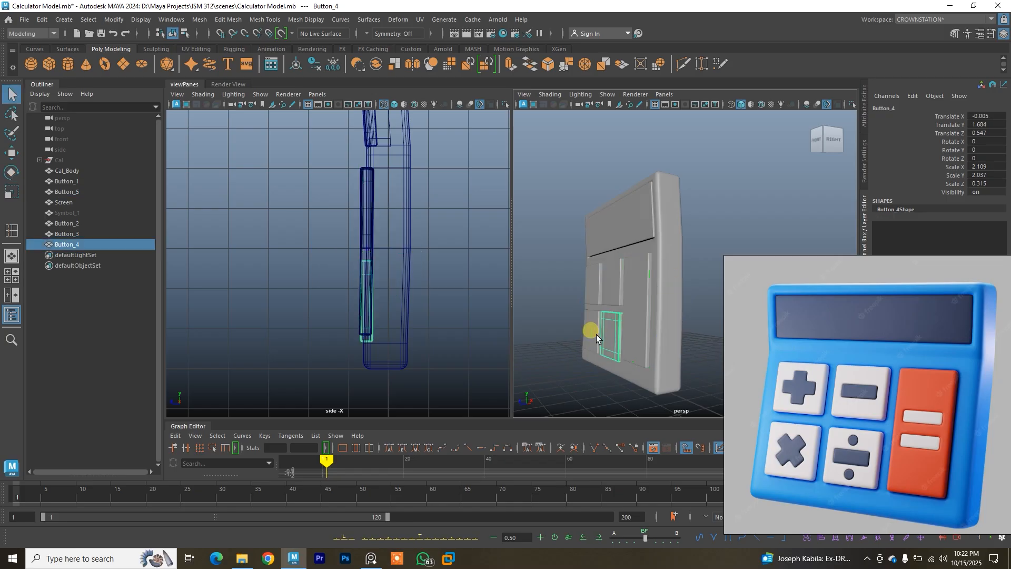
{"action": "left_click", "coordinate": [595, 336], "text": "shift"}
{"action": "left_click_drag", "start_coordinate": [679, 308], "coordinate": [630, 298], "text": "alt"}
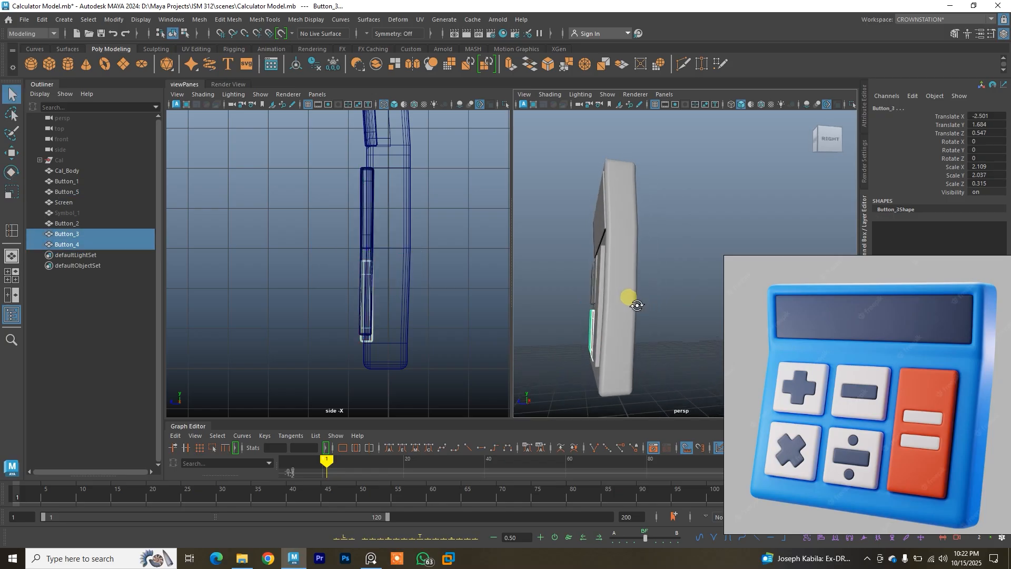
{"action": "key", "text": "e"}
{"action": "mouse_move", "coordinate": [382, 273]}
{"action": "left_mouse_down"}
{"action": "mouse_move", "coordinate": [384, 260]}
{"action": "mouse_move", "coordinate": [394, 265]}
{"action": "left_mouse_up"}
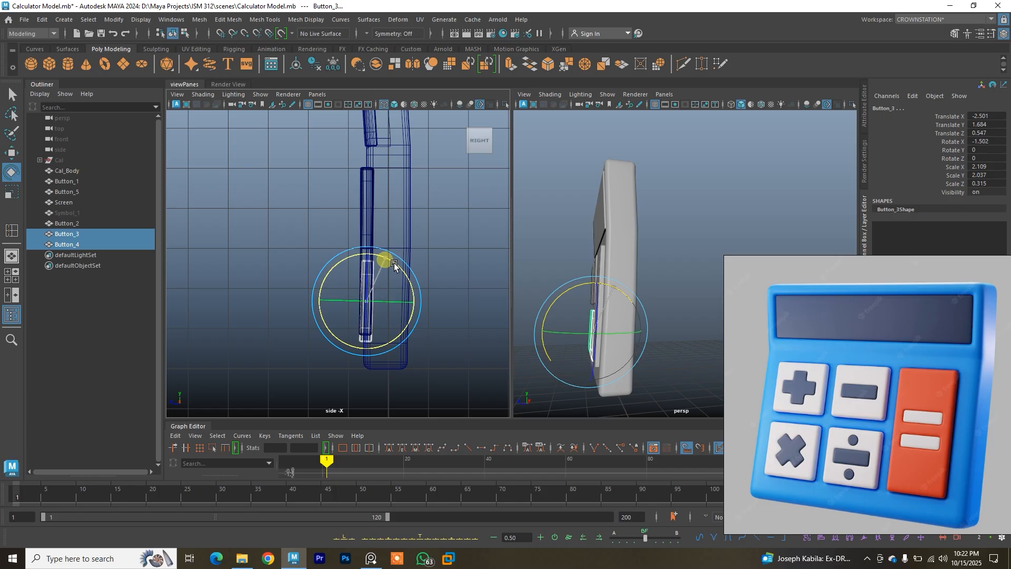
Tilt the two upper buttons, Button_1 and Button_2, together to -1.069 in Rotate X.
{"action": "key", "text": "q"}
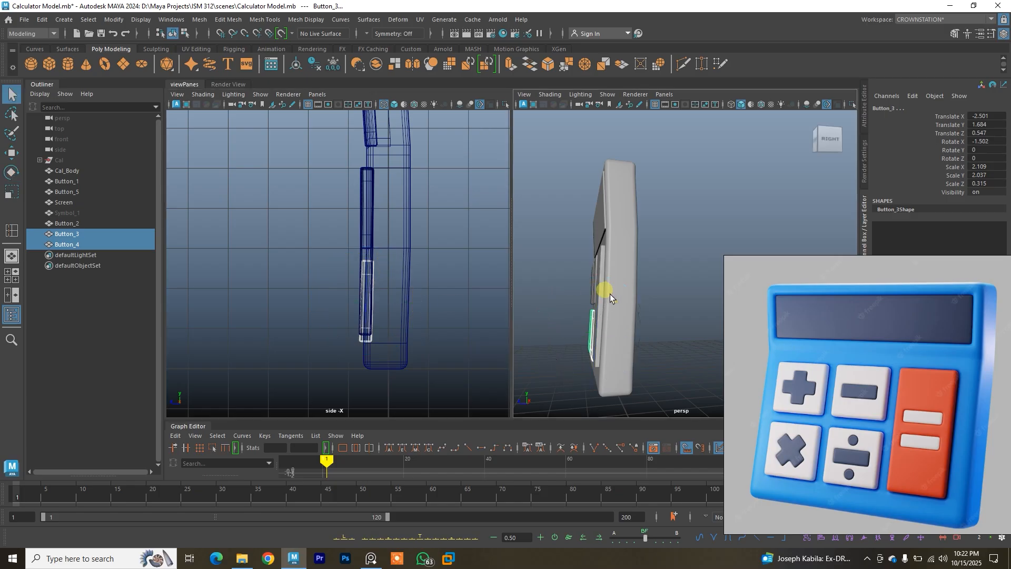
{"action": "left_click_drag", "start_coordinate": [610, 293], "coordinate": [614, 308], "text": "alt"}
{"action": "left_click", "coordinate": [598, 300]}
{"action": "left_click", "coordinate": [598, 300], "text": "shift"}
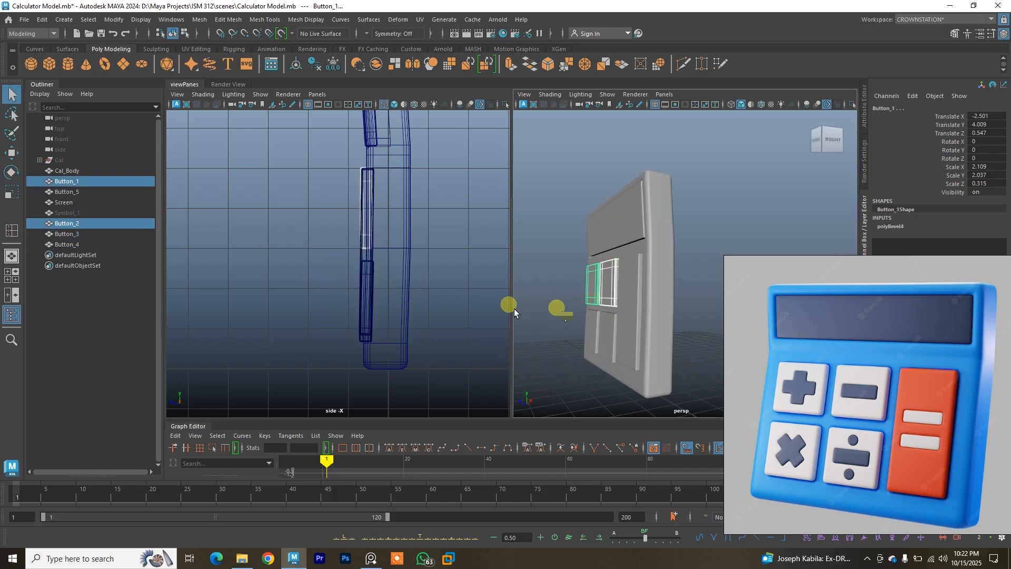
{"action": "key", "text": "e"}
{"action": "left_click_drag", "start_coordinate": [385, 184], "coordinate": [403, 175]}
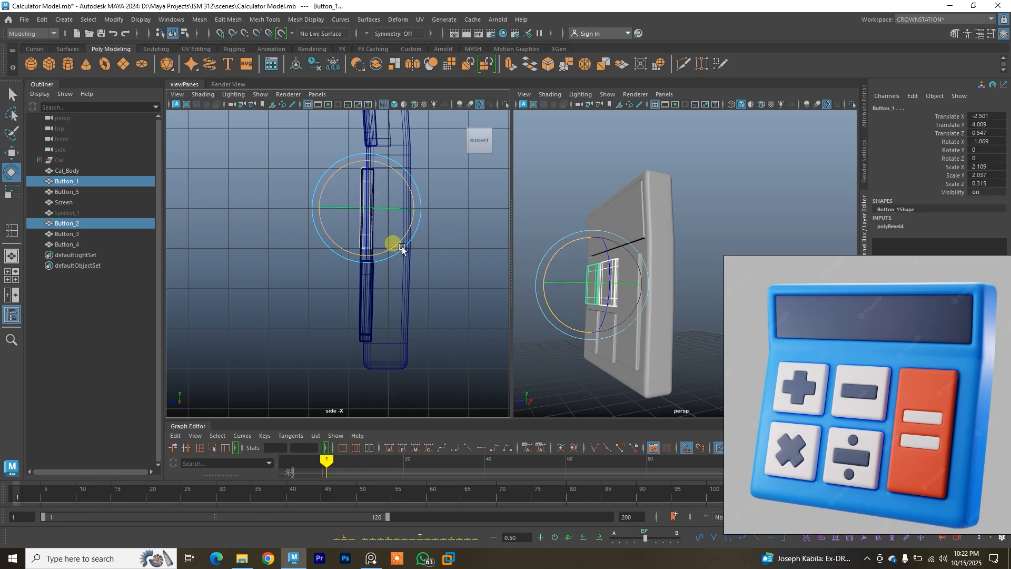
Examine the calculator's front and side profile in the full-size perspective view.
{"action": "left_click_drag", "start_coordinate": [546, 191], "coordinate": [609, 266], "text": "alt"}
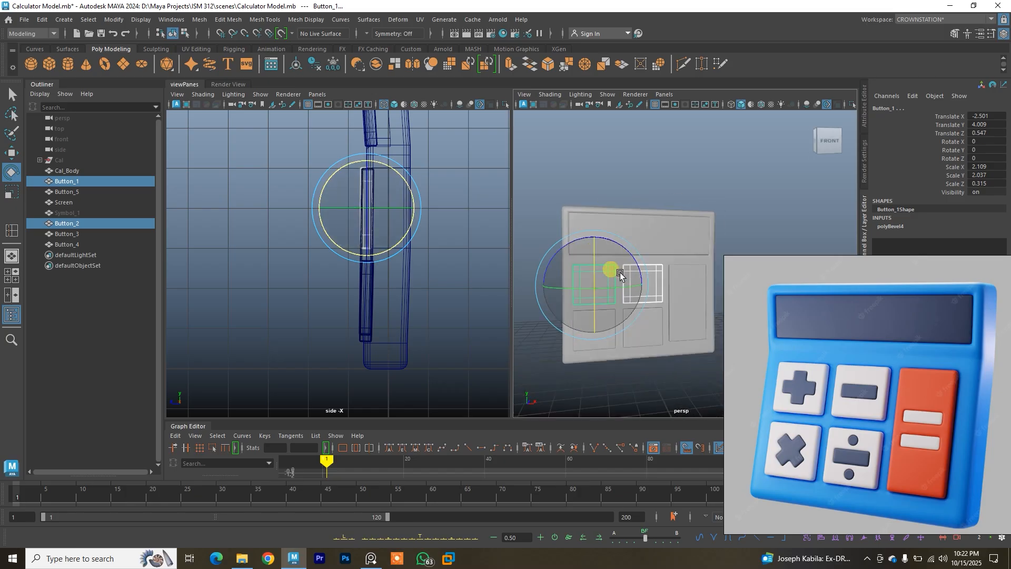
{"action": "right_click_drag", "start_coordinate": [590, 191], "coordinate": [621, 179]}
{"action": "left_click", "coordinate": [620, 180]}
{"action": "key", "text": "space"}
{"action": "left_click_drag", "start_coordinate": [537, 275], "coordinate": [502, 299], "text": "alt"}
{"action": "middle_click_drag", "start_coordinate": [502, 299], "coordinate": [515, 263], "text": "alt"}
{"action": "left_click", "coordinate": [456, 310]}
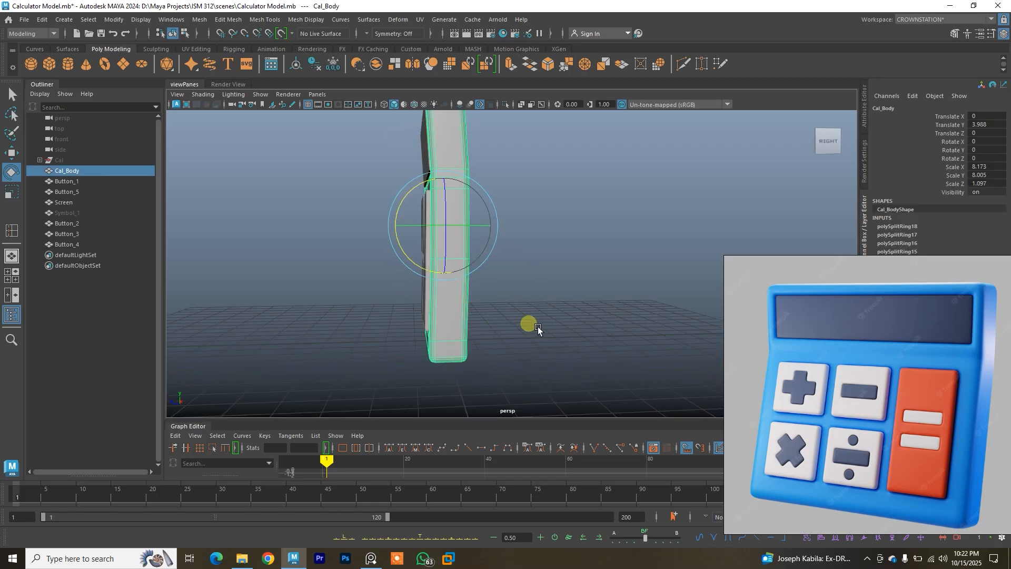
{"action": "right_click_drag", "start_coordinate": [535, 327], "coordinate": [498, 311], "text": "alt"}
{"action": "left_click_drag", "start_coordinate": [498, 310], "coordinate": [467, 266], "text": "alt"}
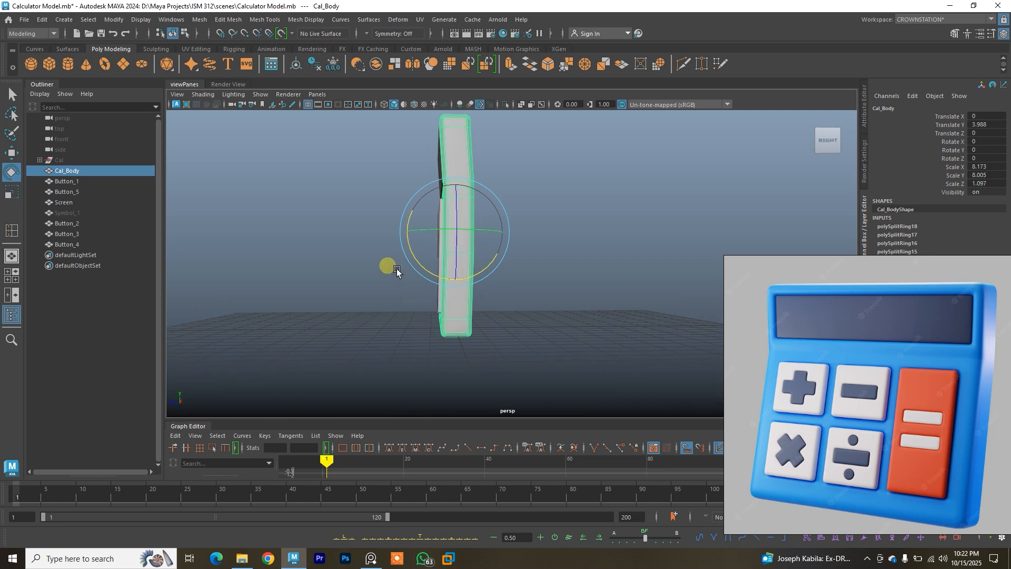
Fine-tune Cal_Body's lower-end vertices along Z in the side view, and return the body to object mode.
{"action": "key", "text": "space"}
{"action": "right_click_drag", "start_coordinate": [315, 286], "coordinate": [268, 254]}
{"action": "key", "text": "w"}
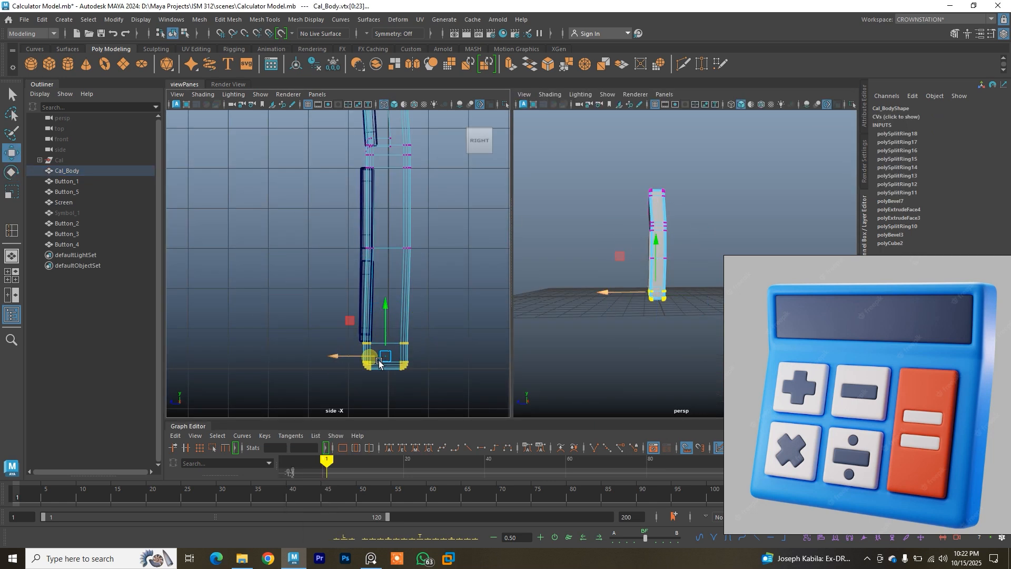
{"action": "left_click_drag", "start_coordinate": [366, 364], "coordinate": [363, 361]}
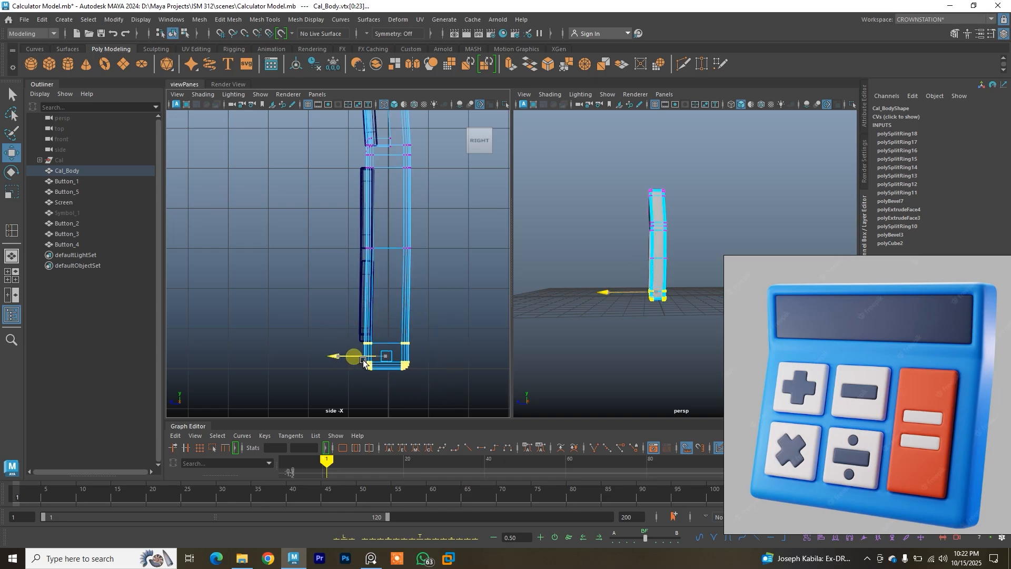
{"action": "left_click_drag", "start_coordinate": [363, 361], "coordinate": [363, 361]}
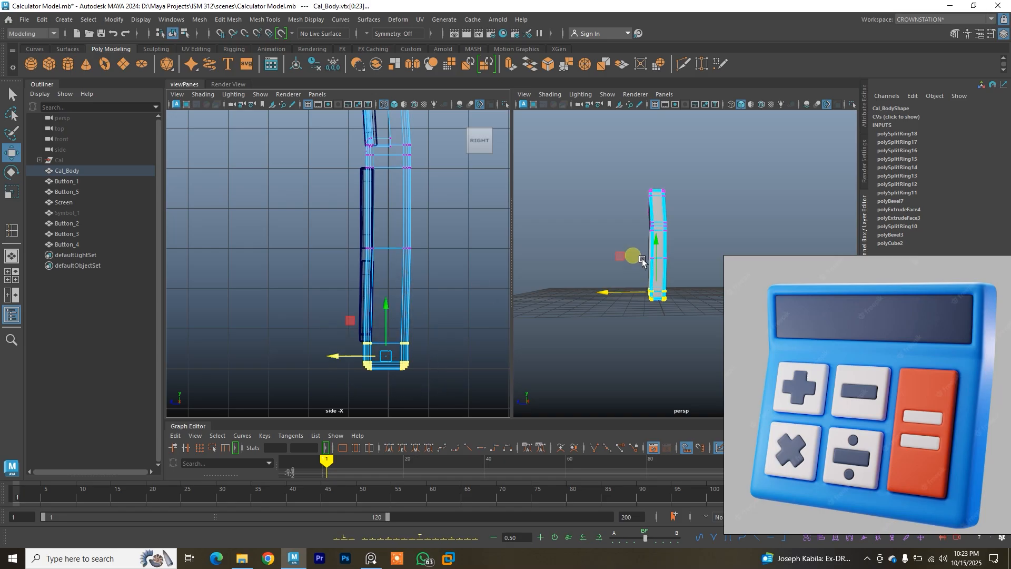
{"action": "key", "text": "space"}
{"action": "right_click_drag", "start_coordinate": [553, 206], "coordinate": [595, 190]}
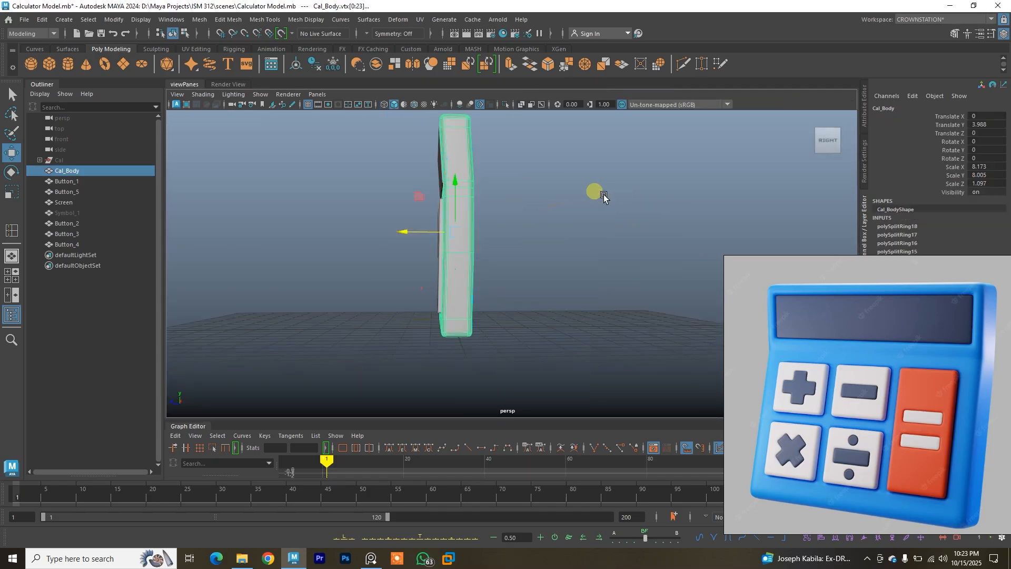
{"action": "left_click", "coordinate": [491, 226]}
Group Button_1 through Button_5 and rename the group Buttons.
{"action": "left_click_drag", "start_coordinate": [491, 226], "coordinate": [582, 232], "text": "alt"}
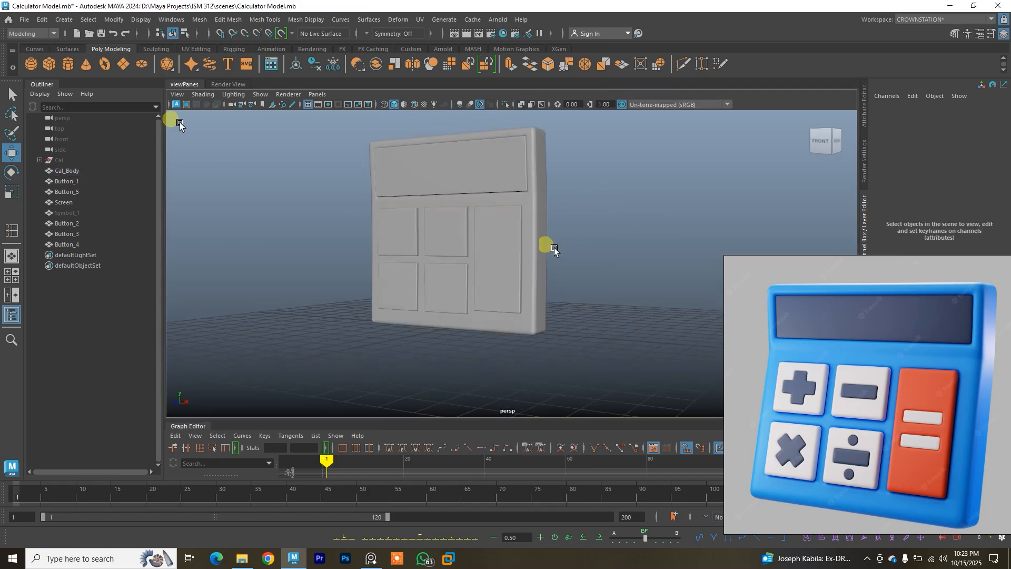
{"action": "left_click_drag", "start_coordinate": [310, 175], "coordinate": [387, 202], "text": "alt"}
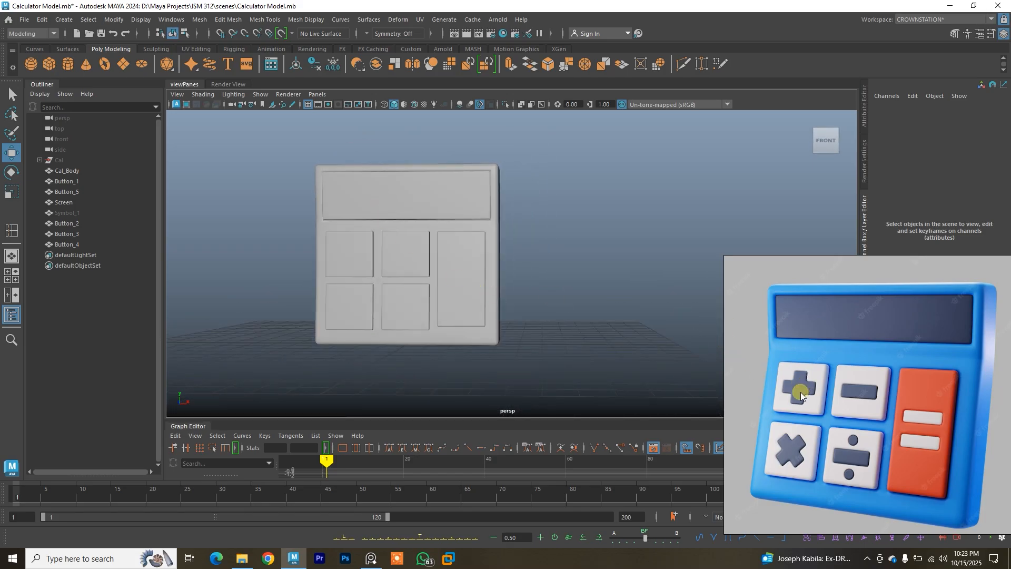
{"action": "left_click", "coordinate": [79, 176]}
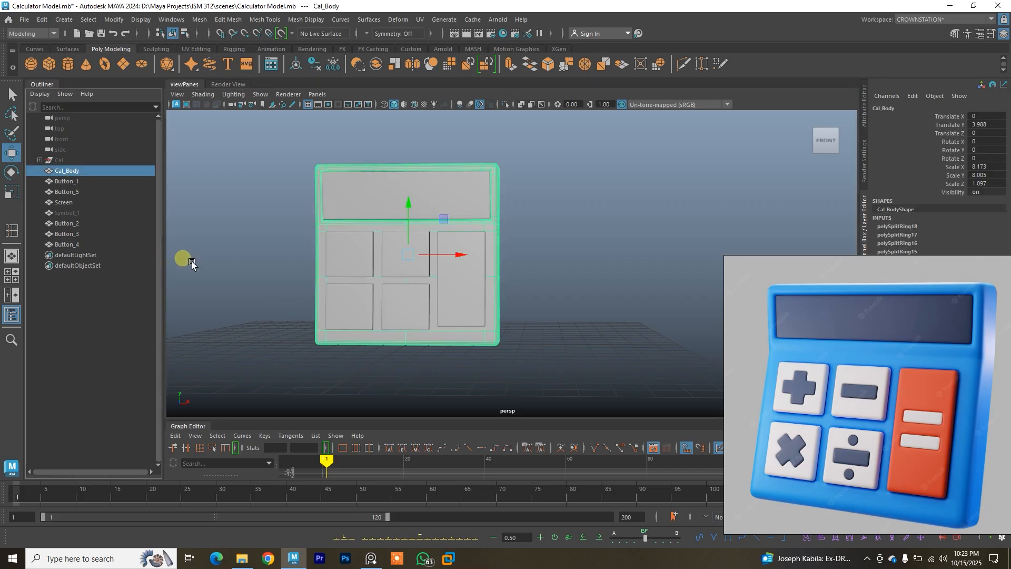
{"action": "left_click", "coordinate": [367, 305], "text": "shift"}
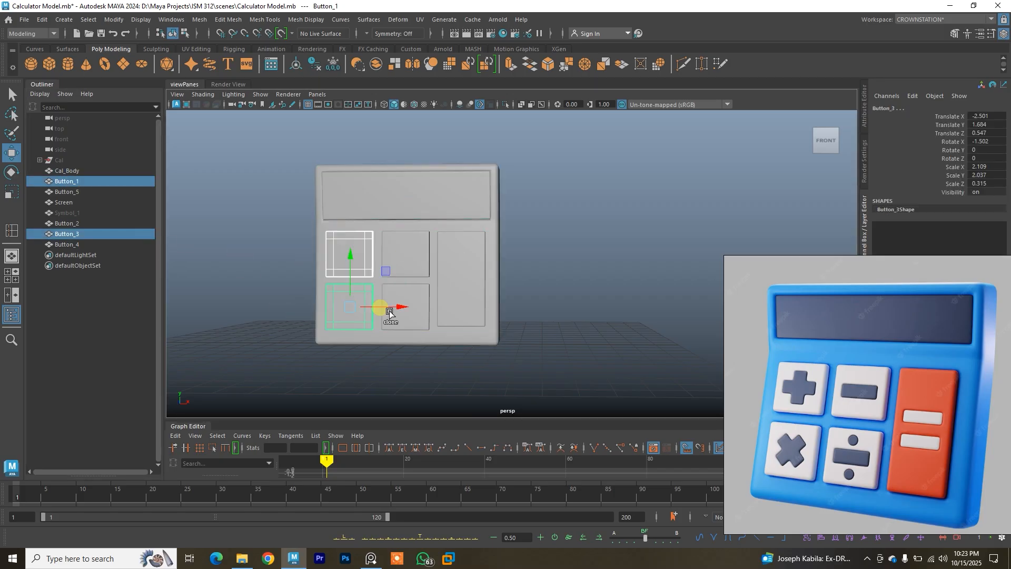
{"action": "left_click", "coordinate": [414, 312], "text": "shift"}
{"action": "left_click", "coordinate": [426, 261], "text": "shift"}
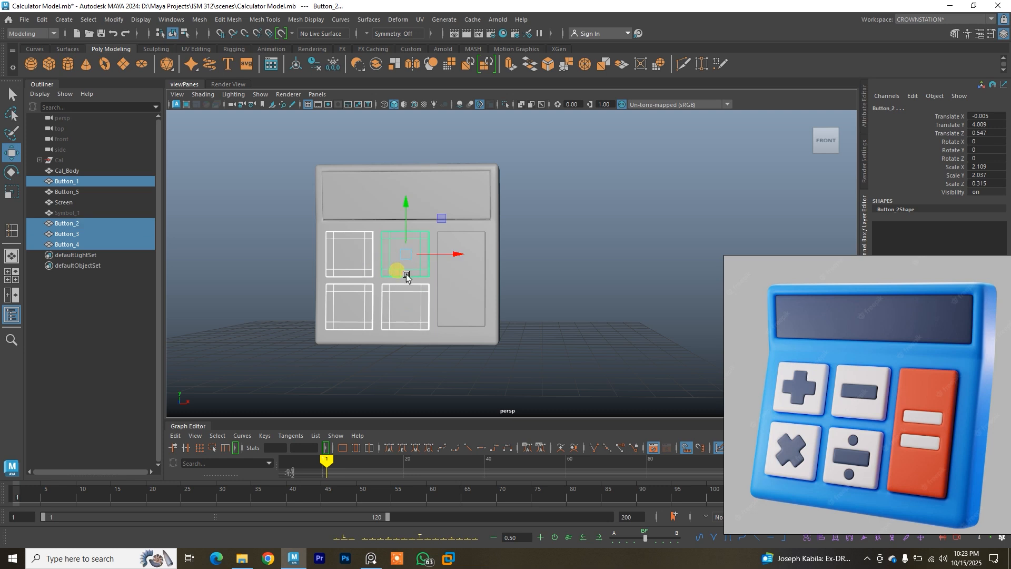
{"action": "left_click", "coordinate": [459, 282], "text": "shift"}
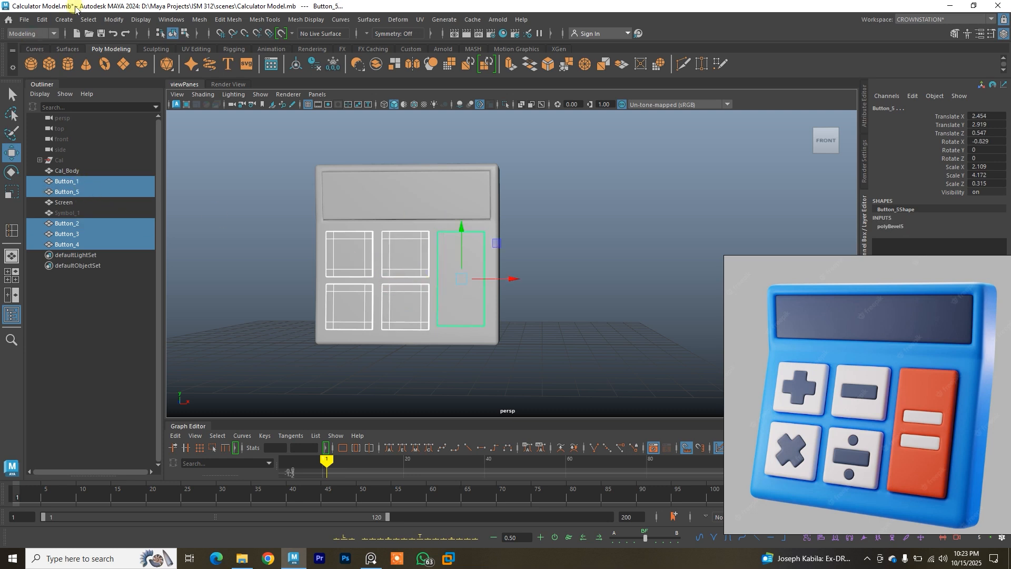
{"action": "left_click", "coordinate": [42, 19]}
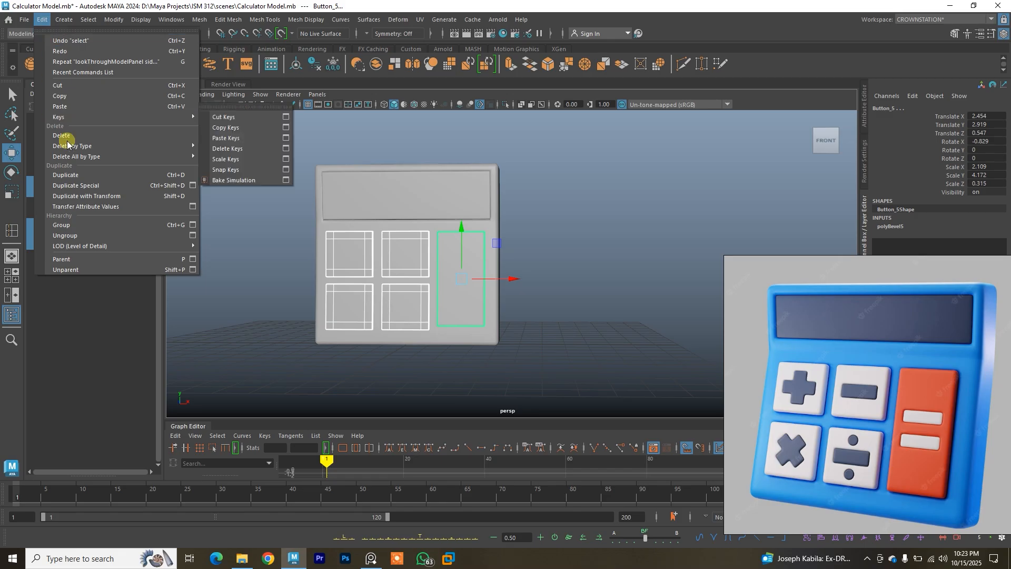
{"action": "left_click", "coordinate": [85, 225]}
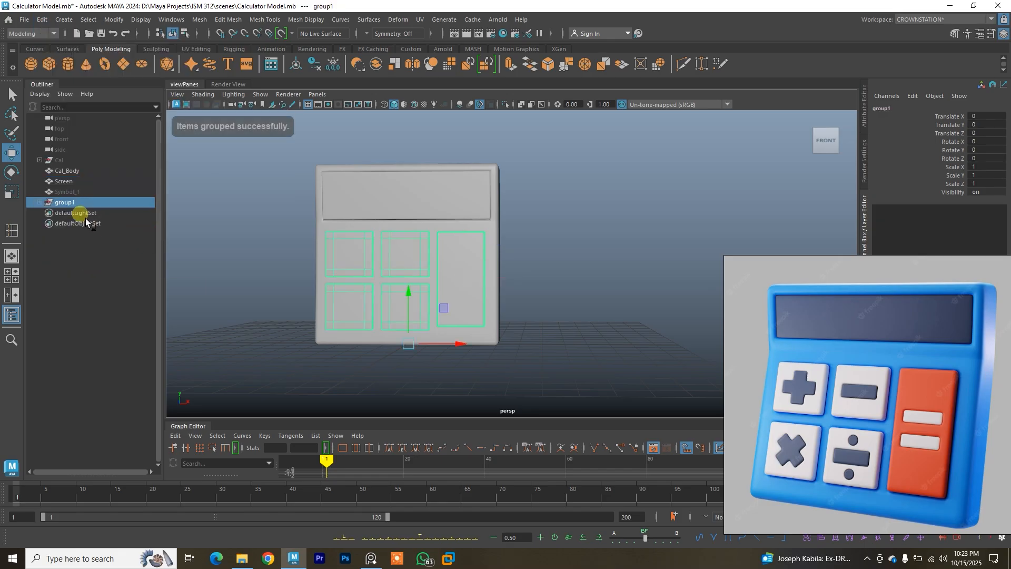
{"action": "double_click", "coordinate": [70, 203]}
{"action": "type", "text": "Buttons"}
{"action": "key", "text": "Return"}
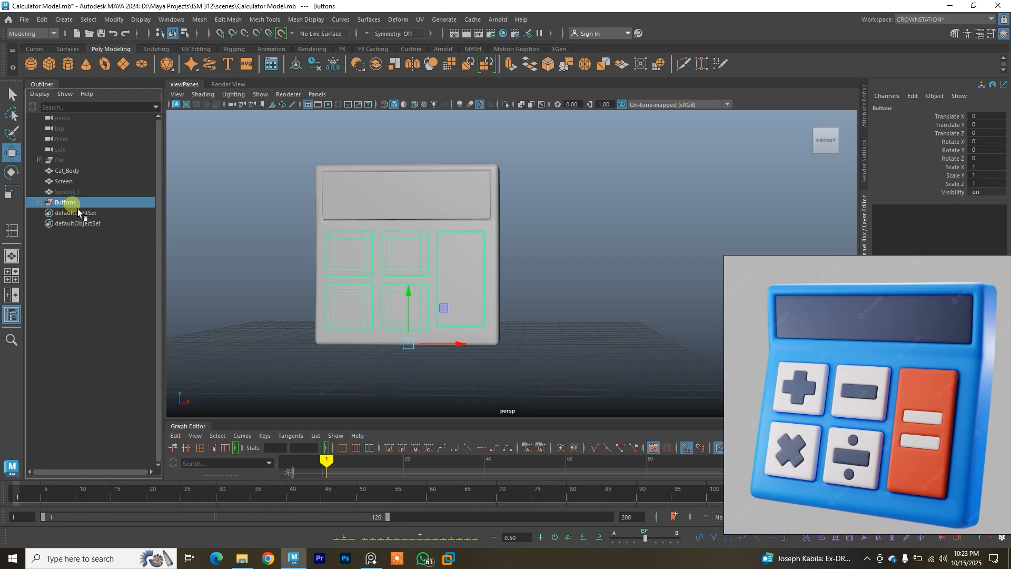
Show the hidden Symbol_1 block on the first button and scale it to 0.547 in X and 1.585 in Y.
{"action": "left_click", "coordinate": [403, 209]}
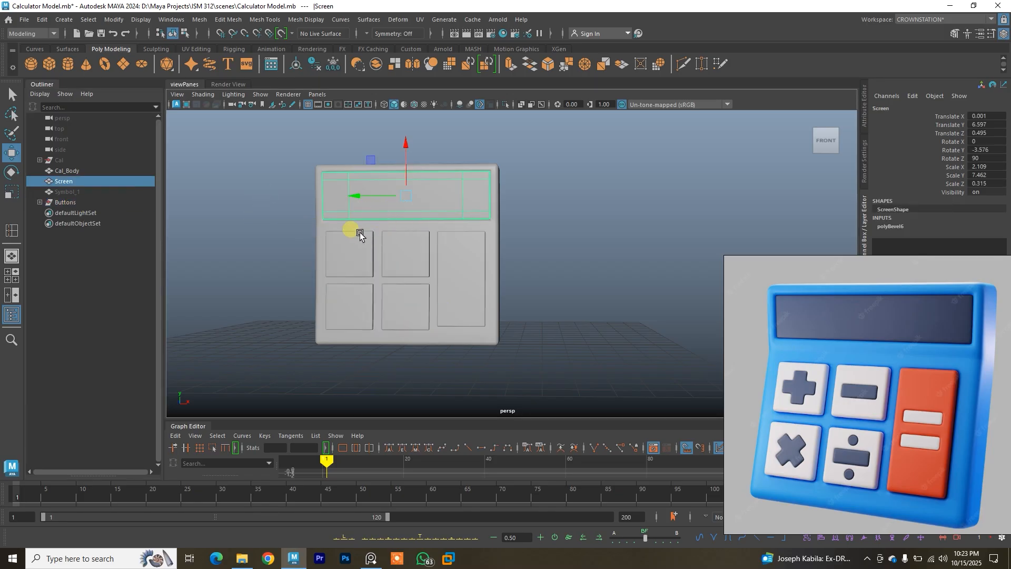
{"action": "left_click", "coordinate": [380, 337]}
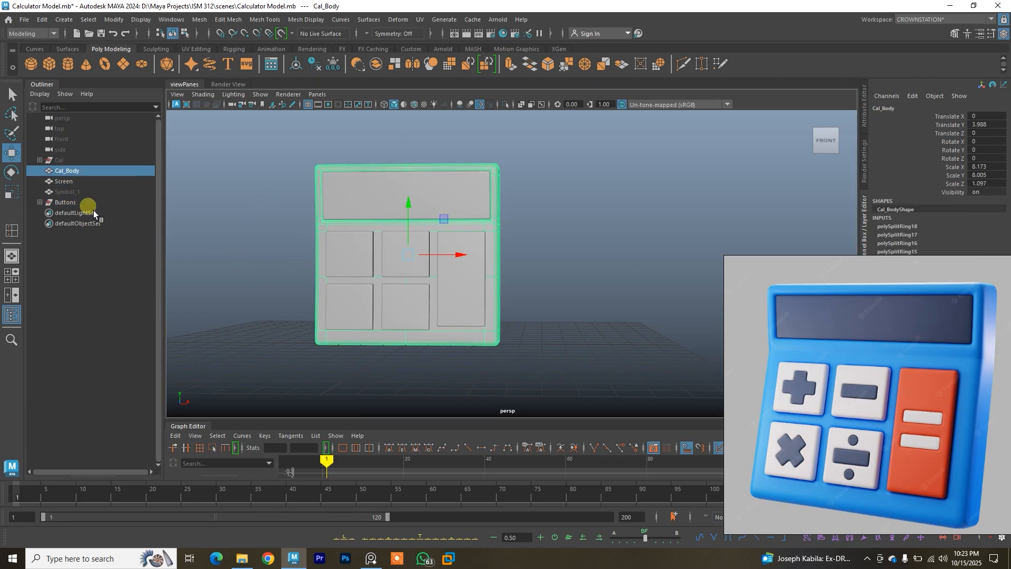
{"action": "left_click", "coordinate": [67, 192]}
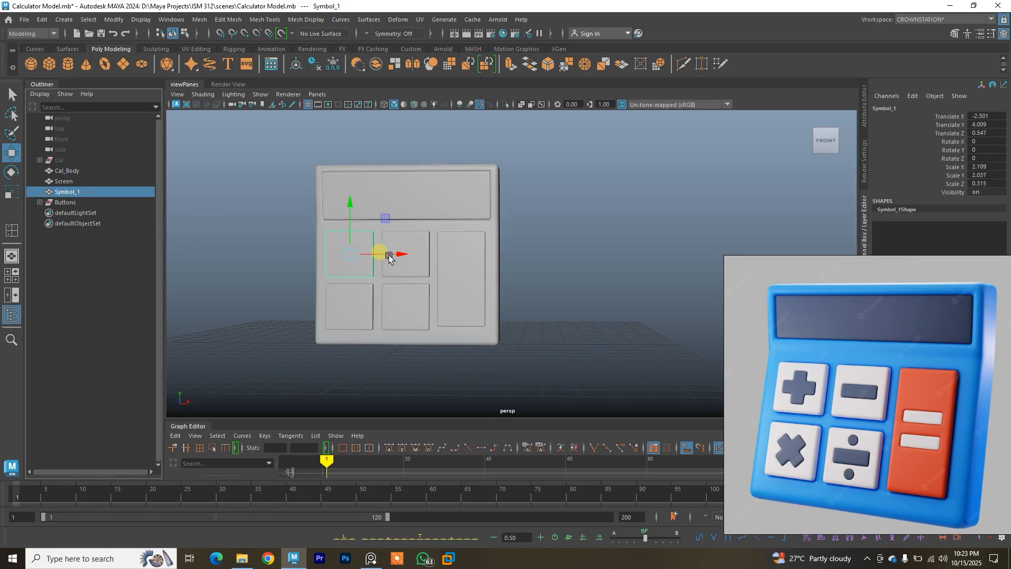
{"action": "key", "text": "r"}
{"action": "mouse_move", "coordinate": [373, 255]}
{"action": "left_mouse_down", "text": "alt"}
{"action": "mouse_move", "coordinate": [321, 263]}
{"action": "mouse_move", "coordinate": [414, 253]}
{"action": "mouse_move", "coordinate": [383, 242]}
{"action": "mouse_move", "coordinate": [410, 259]}
{"action": "mouse_move", "coordinate": [367, 259]}
{"action": "mouse_move", "coordinate": [364, 244]}
{"action": "mouse_move", "coordinate": [386, 260]}
{"action": "left_mouse_up", "text": "alt"}
{"action": "key", "text": "w"}
{"action": "key", "text": "r"}
{"action": "right_click_drag", "start_coordinate": [398, 269], "coordinate": [484, 295], "text": "alt"}
{"action": "middle_click_drag", "start_coordinate": [443, 247], "coordinate": [516, 240], "text": "alt"}
{"action": "left_click_drag", "start_coordinate": [410, 247], "coordinate": [412, 248]}
Move Symbol_1 outward along Z to 0.596 so it protrudes from the first button's face.
{"action": "left_click_drag", "start_coordinate": [433, 253], "coordinate": [392, 270], "text": "alt"}
{"action": "key", "text": "f"}
{"action": "left_click_drag", "start_coordinate": [467, 264], "coordinate": [421, 270], "text": "alt"}
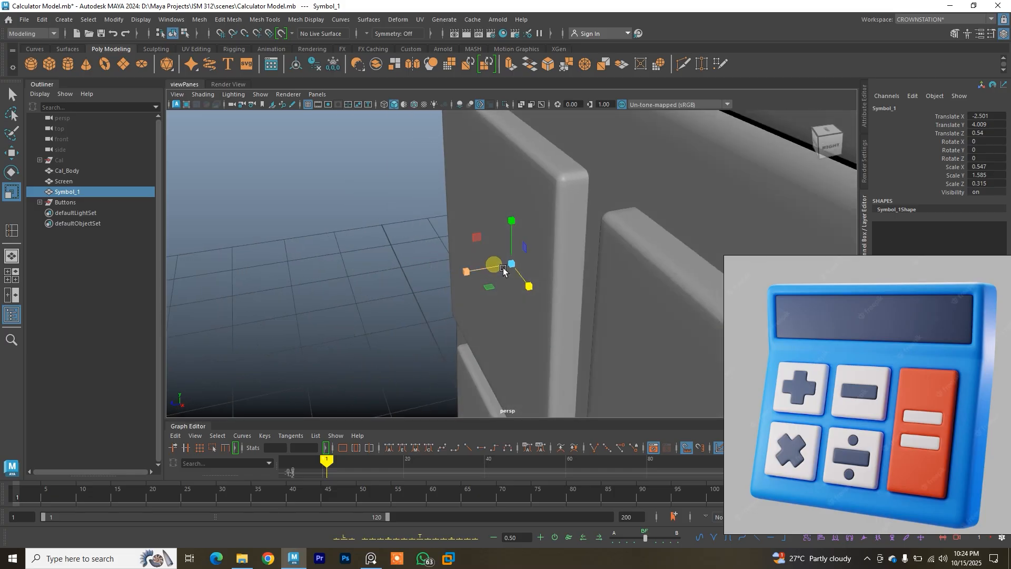
{"action": "key", "text": "w"}
{"action": "left_click_drag", "start_coordinate": [485, 273], "coordinate": [450, 238]}
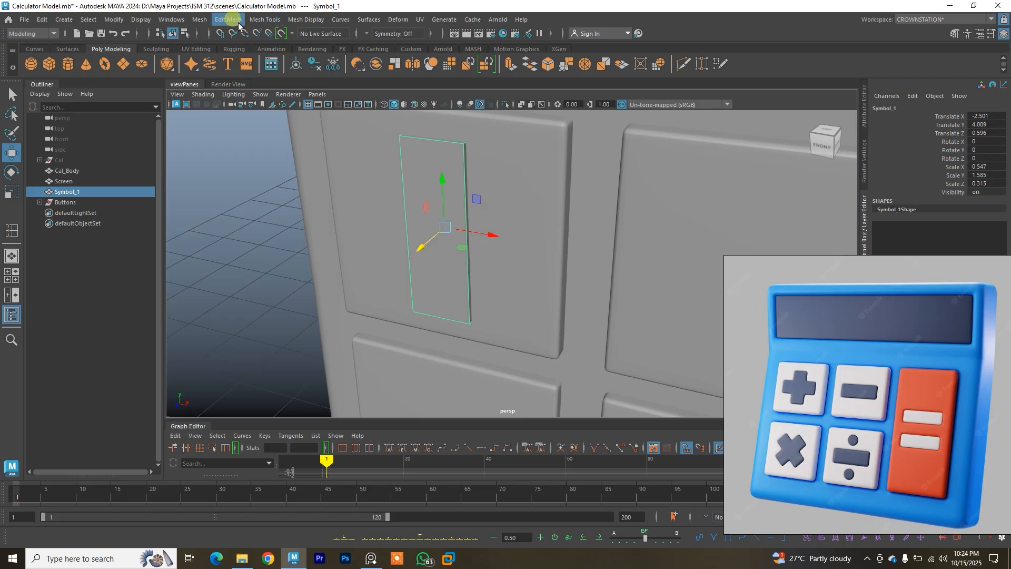
Bevel Symbol_1 with a fraction of 0.2 and 2 segments, and reselect the block.
{"action": "left_click", "coordinate": [259, 21]}
{"action": "mouse_move", "coordinate": [227, 21]}
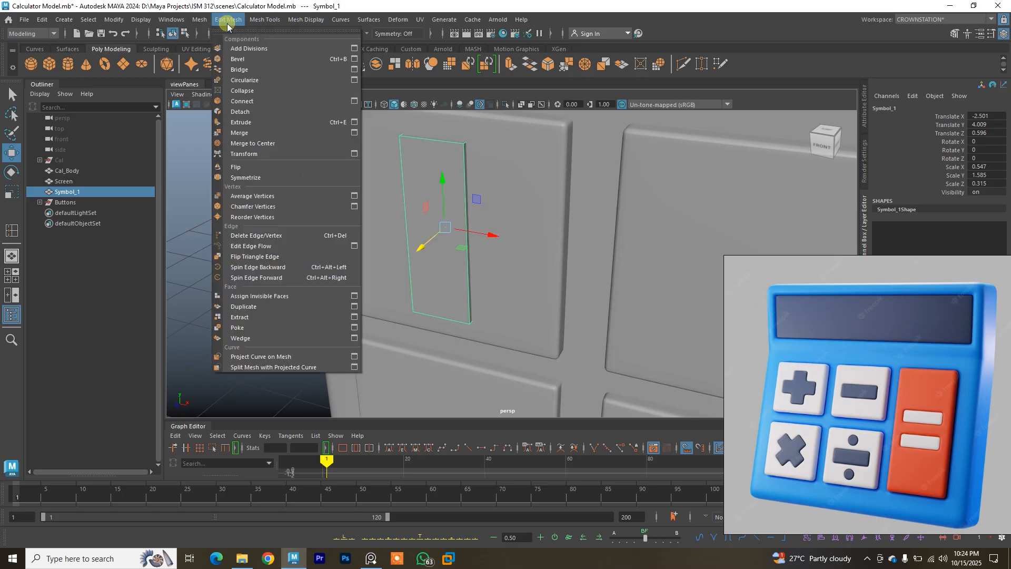
{"action": "left_click", "coordinate": [247, 59]}
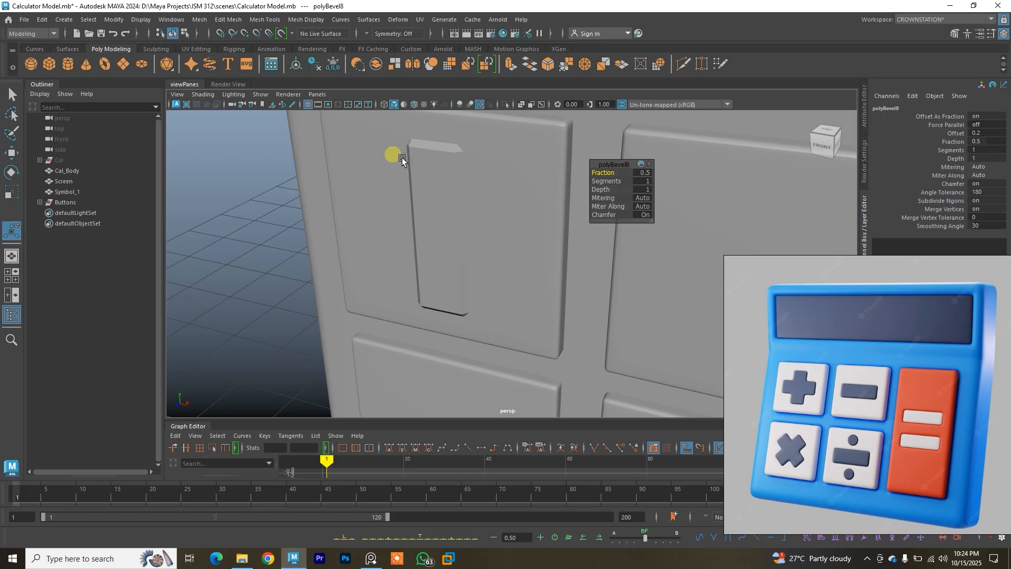
{"action": "left_click_drag", "start_coordinate": [605, 172], "coordinate": [623, 190]}
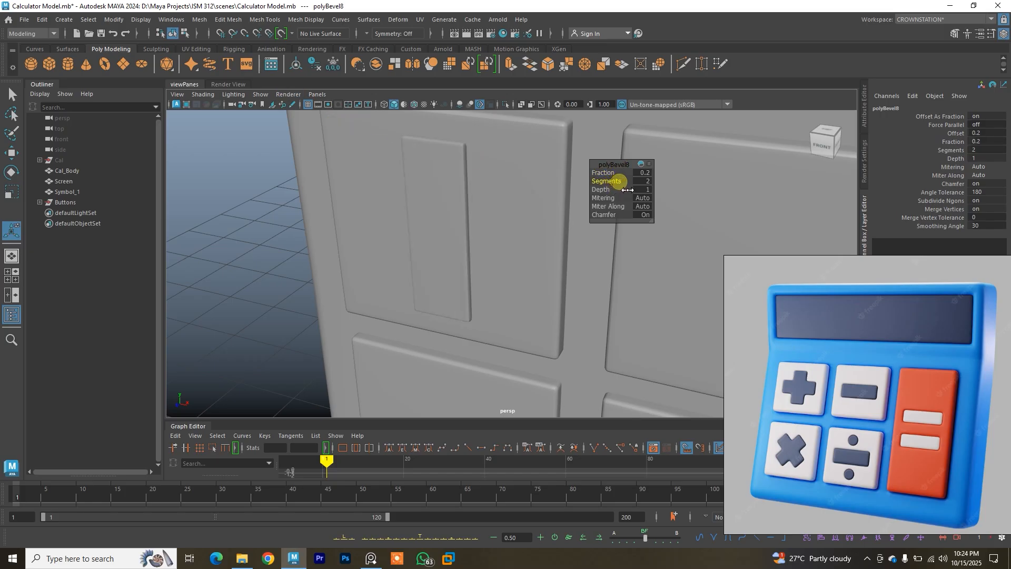
{"action": "left_click_drag", "start_coordinate": [463, 174], "coordinate": [499, 178], "text": "alt"}
{"action": "left_click", "coordinate": [452, 169]}
Scale Symbol_1 down uniformly to 0.516 in X, 1.494 in Y and 0.297 in Z.
{"action": "right_click_drag", "start_coordinate": [499, 178], "coordinate": [475, 179], "text": "alt"}
{"action": "left_click_drag", "start_coordinate": [475, 180], "coordinate": [512, 189], "text": "alt"}
{"action": "right_click_drag", "start_coordinate": [512, 190], "coordinate": [489, 213], "text": "alt"}
{"action": "key", "text": "r"}
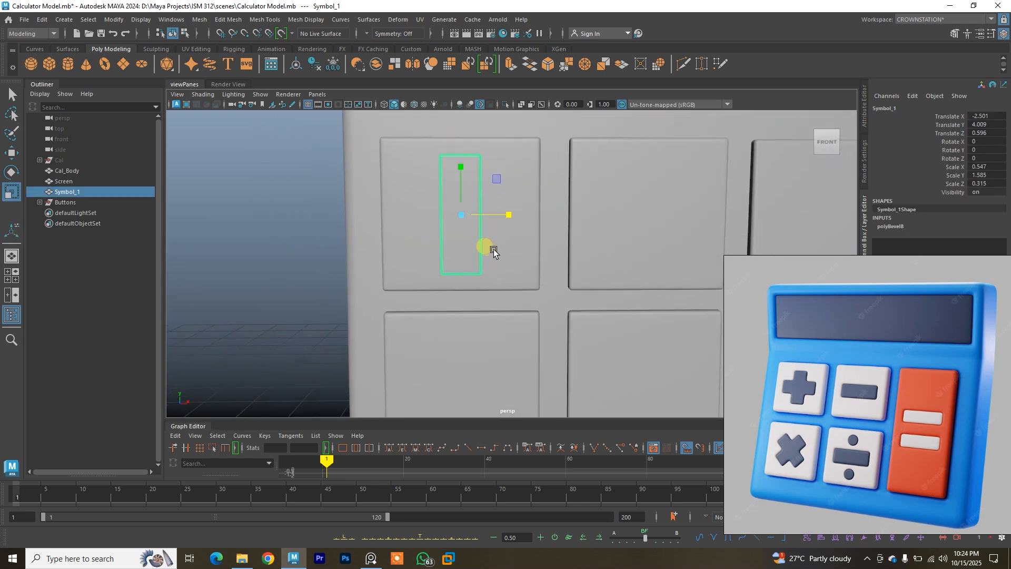
{"action": "left_click_drag", "start_coordinate": [471, 219], "coordinate": [507, 220]}
Move Symbol_1 along Z to 0.603 and tilt it to -0.881 in X to follow the button's face.
{"action": "key", "text": "w"}
{"action": "key", "text": "e"}
{"action": "left_click_drag", "start_coordinate": [498, 183], "coordinate": [506, 182]}
{"action": "left_click_drag", "start_coordinate": [546, 211], "coordinate": [431, 187], "text": "alt"}
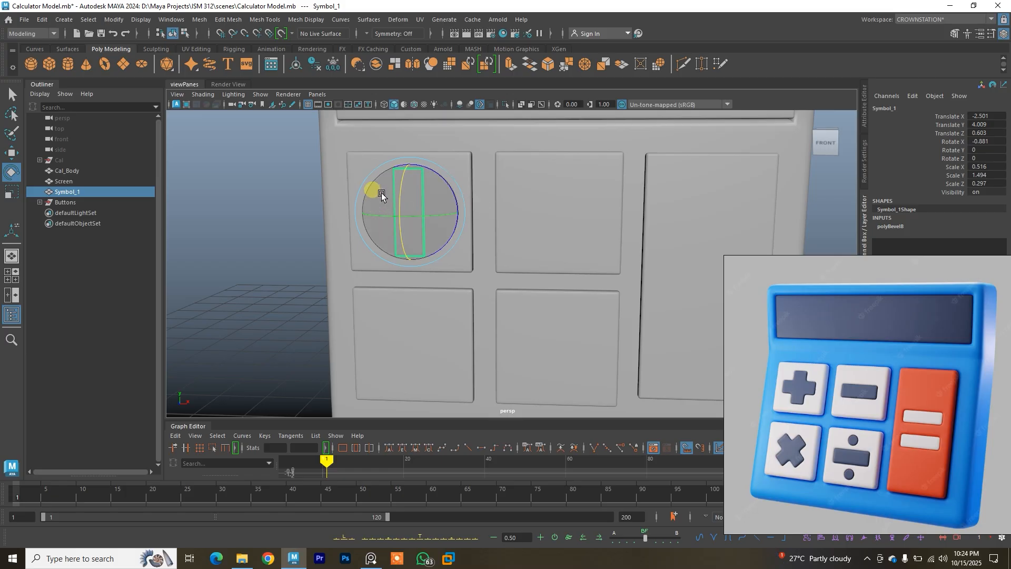
Duplicate Symbol_1 and freeze the duplicate's transformations.
{"action": "key", "text": "ctrl+d"}
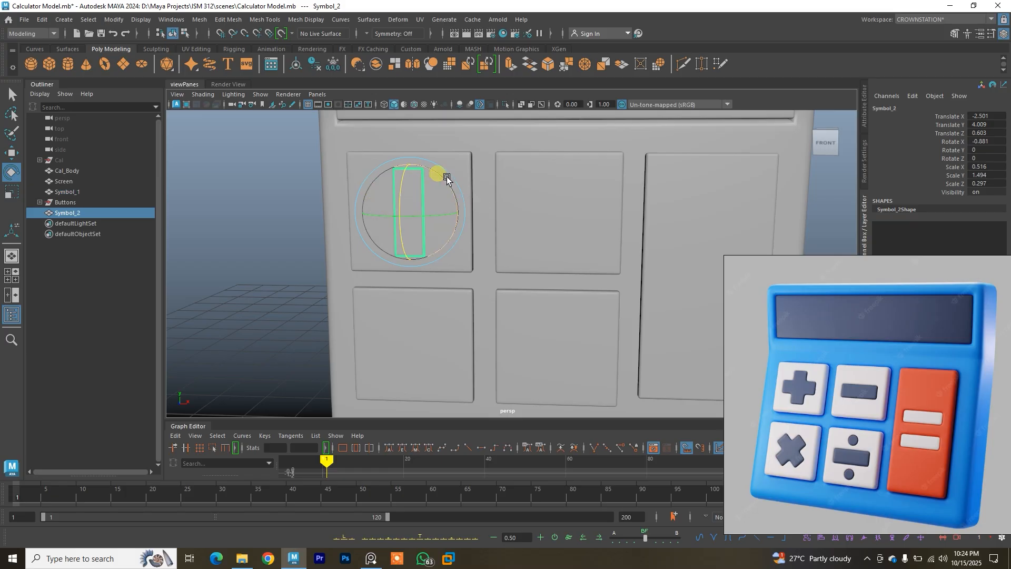
{"action": "left_click_drag", "start_coordinate": [444, 180], "coordinate": [458, 198]}
{"action": "key", "text": "ctrl+z"}
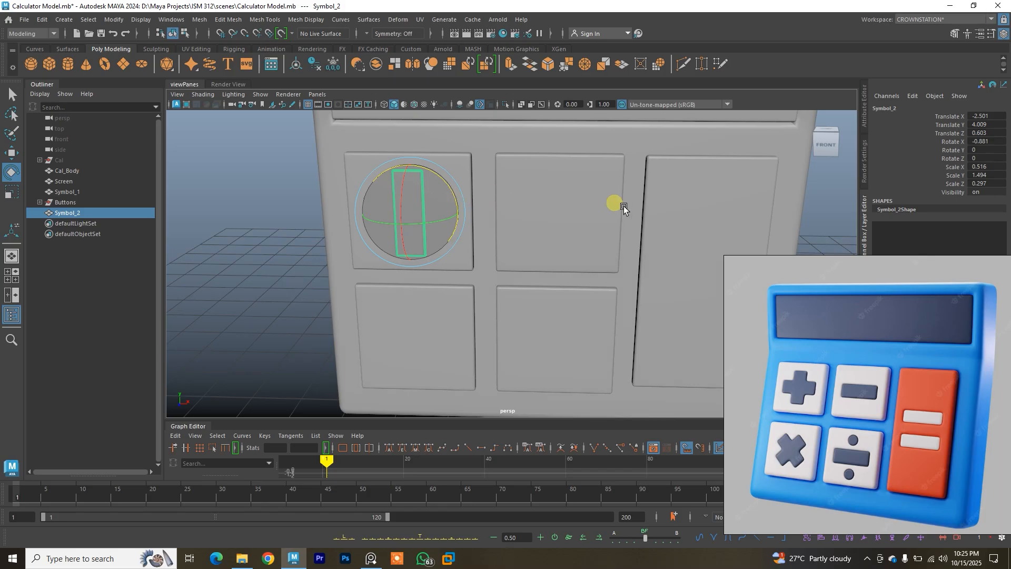
{"action": "mouse_move", "coordinate": [453, 216]}
{"action": "left_mouse_down", "text": "alt"}
{"action": "mouse_move", "coordinate": [425, 216]}
{"action": "mouse_move", "coordinate": [444, 202]}
{"action": "left_mouse_up", "text": "alt"}
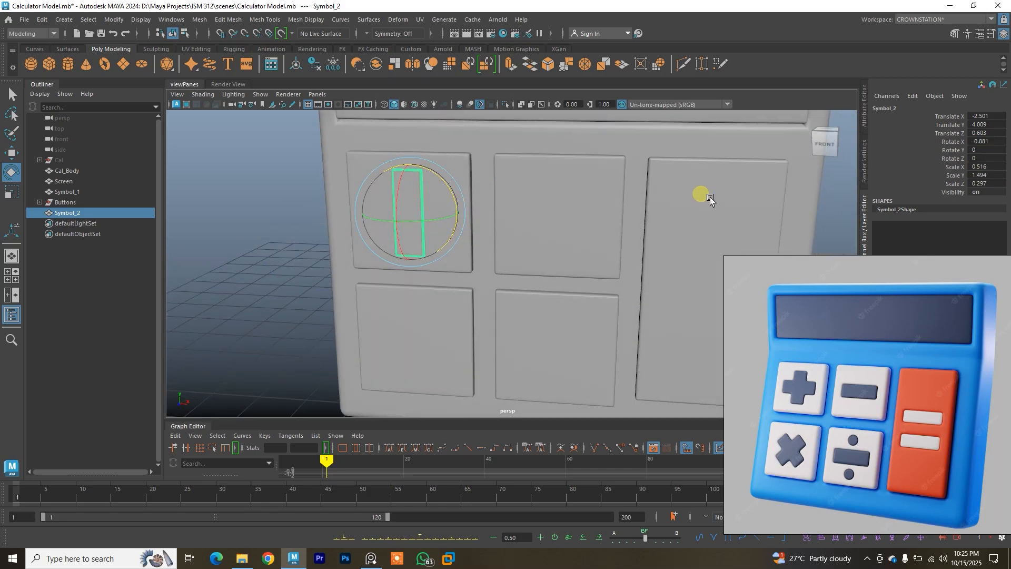
{"action": "left_click", "coordinate": [954, 158]}
{"action": "middle_click_drag", "start_coordinate": [637, 194], "coordinate": [607, 197]}
{"action": "left_click_drag", "start_coordinate": [580, 184], "coordinate": [636, 178], "text": "alt"}
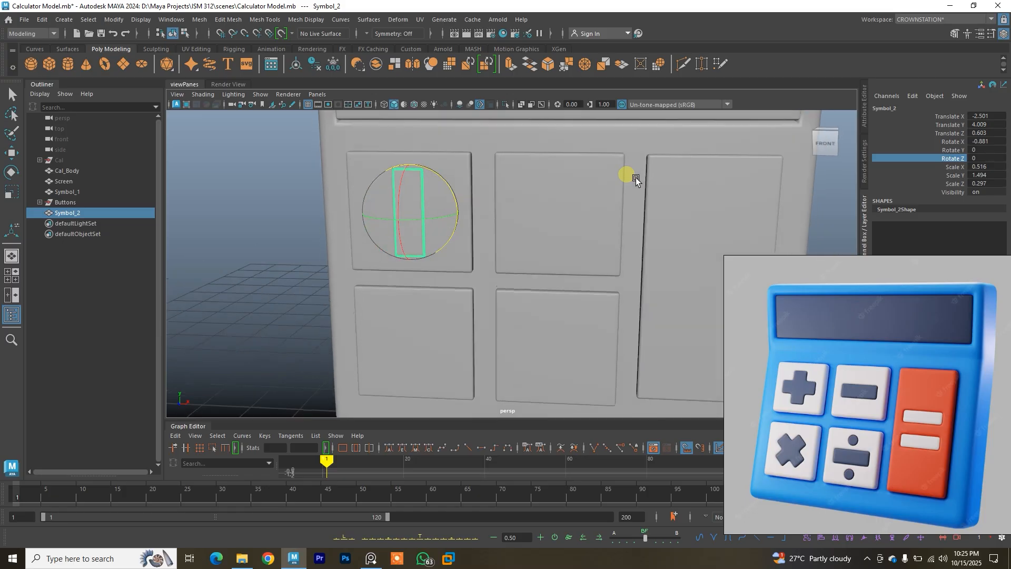
{"action": "left_click", "coordinate": [337, 67]}
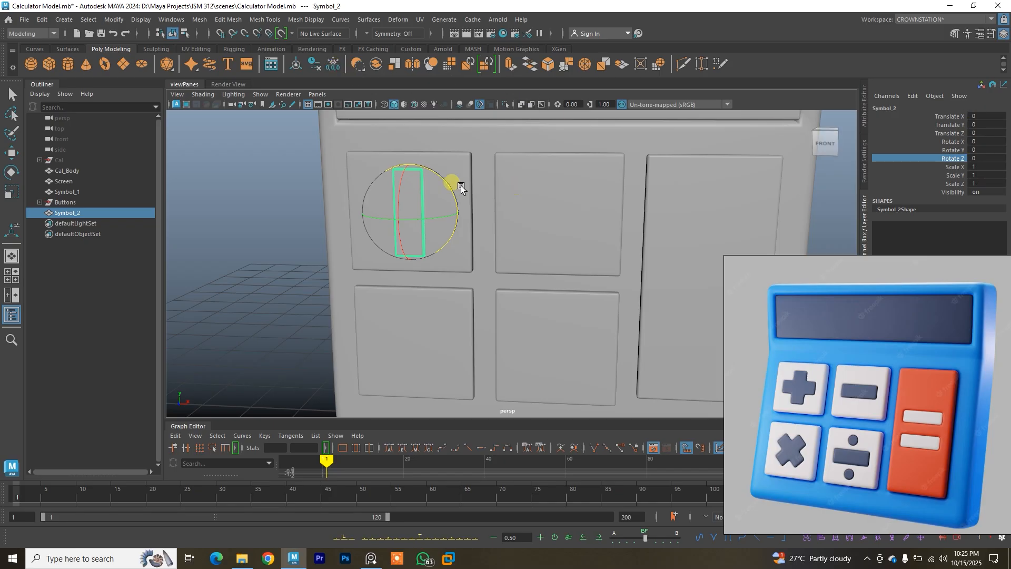
Rotate the duplicated bar to 90 in Z so it crosses Symbol_1.
{"action": "left_click_drag", "start_coordinate": [440, 176], "coordinate": [458, 243]}
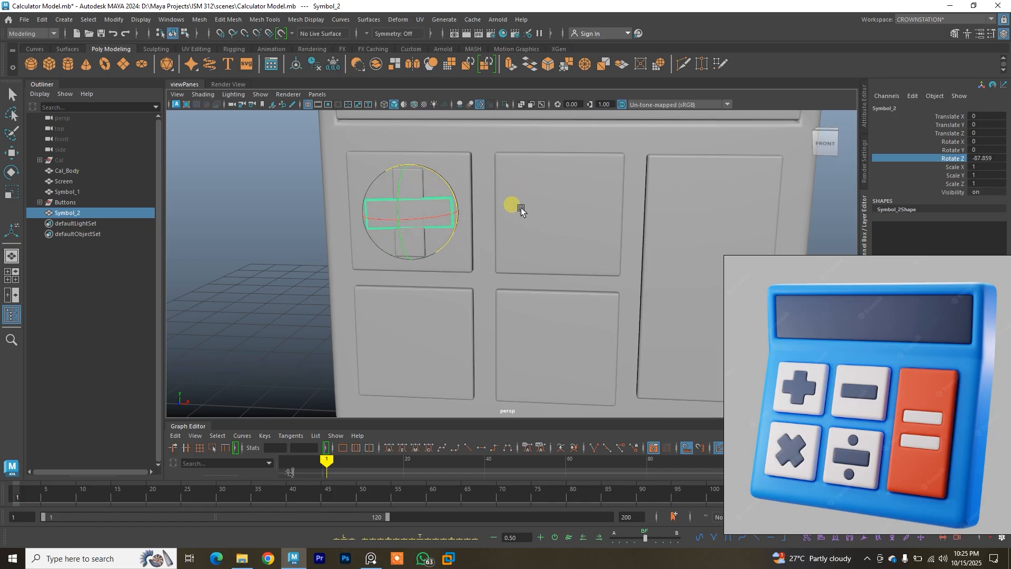
{"action": "double_click", "coordinate": [993, 158]}
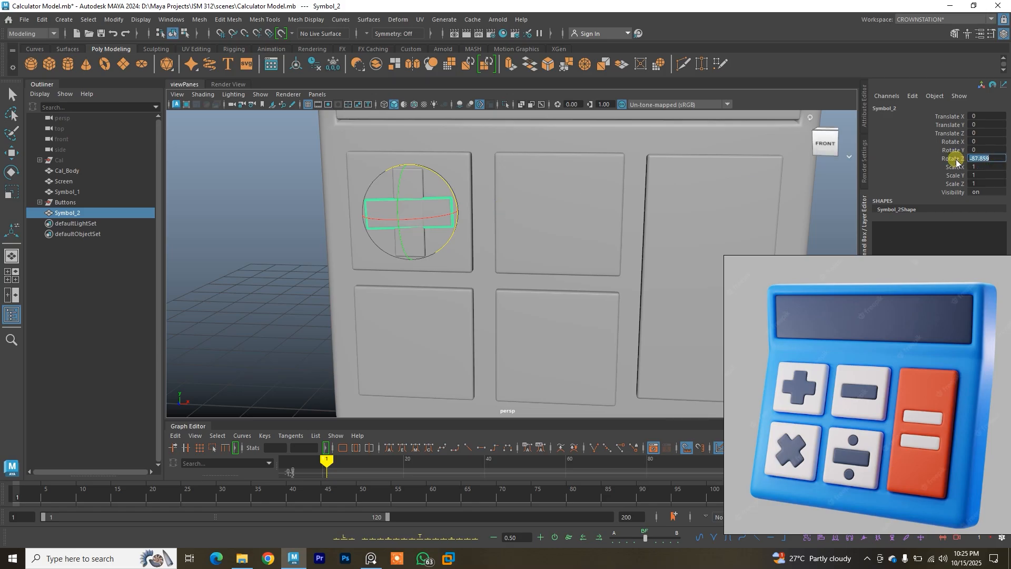
{"action": "key", "text": "Return"}
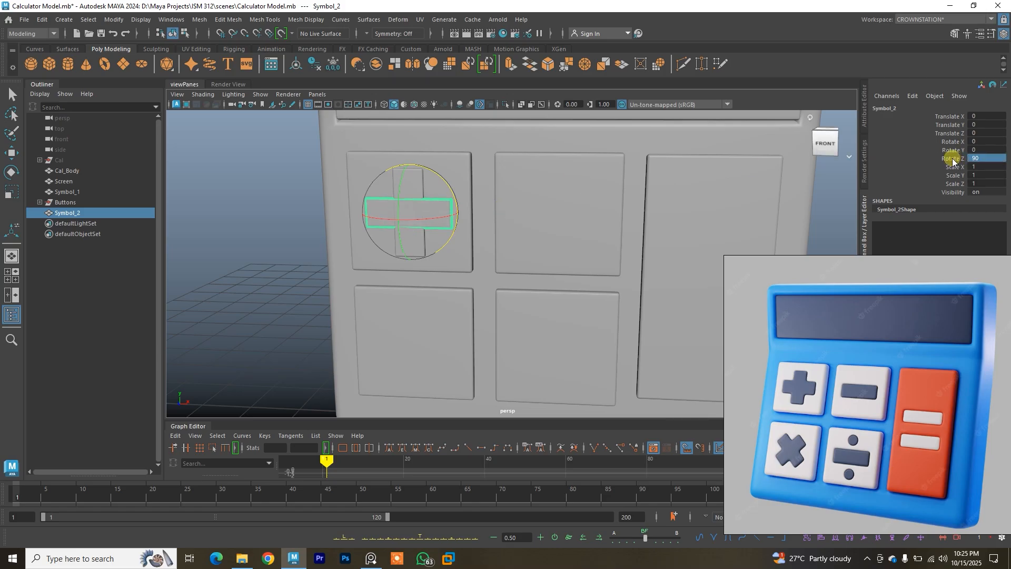
Delete the horizontal bar Symbol_2 from the first button.
{"action": "left_click_drag", "start_coordinate": [436, 208], "coordinate": [446, 249], "text": "alt"}
{"action": "left_click", "coordinate": [301, 181]}
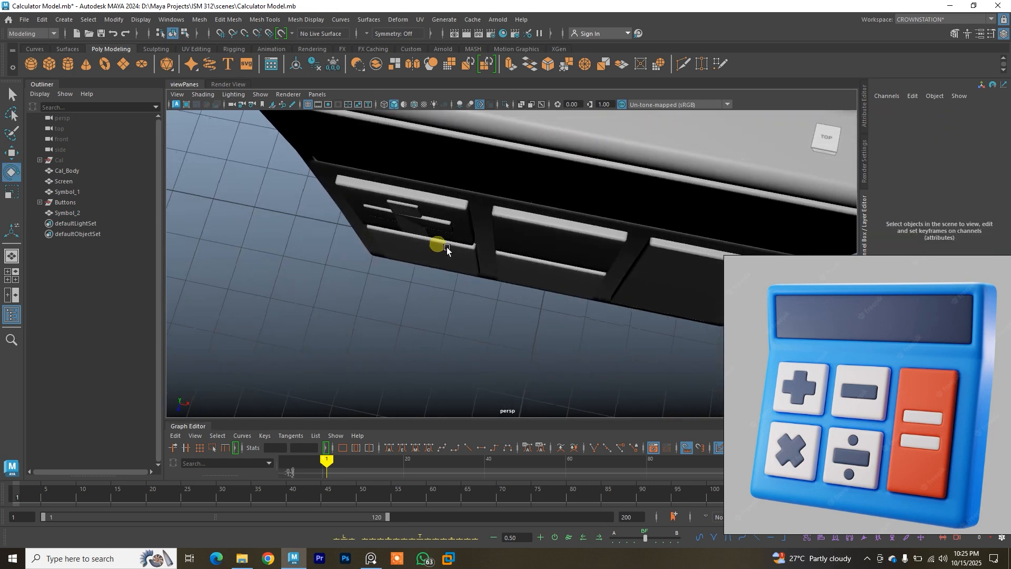
{"action": "left_click", "coordinate": [448, 231]}
{"action": "left_click", "coordinate": [475, 251]}
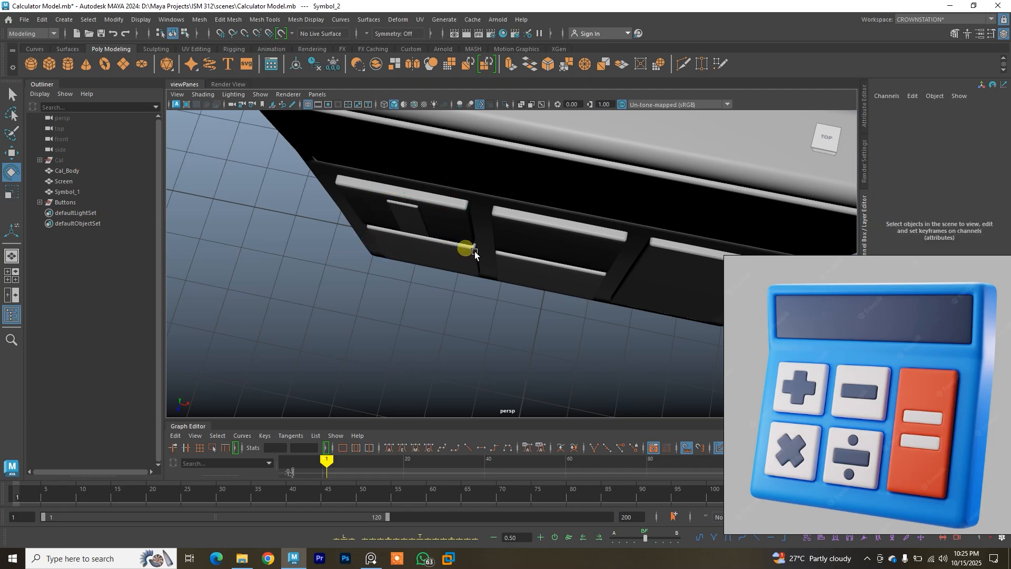
Duplicate the unfrozen Symbol_1 and rotate the copy to -0.881 in Y and -90 in Z, forming the plus sign.
{"action": "left_click", "coordinate": [431, 229]}
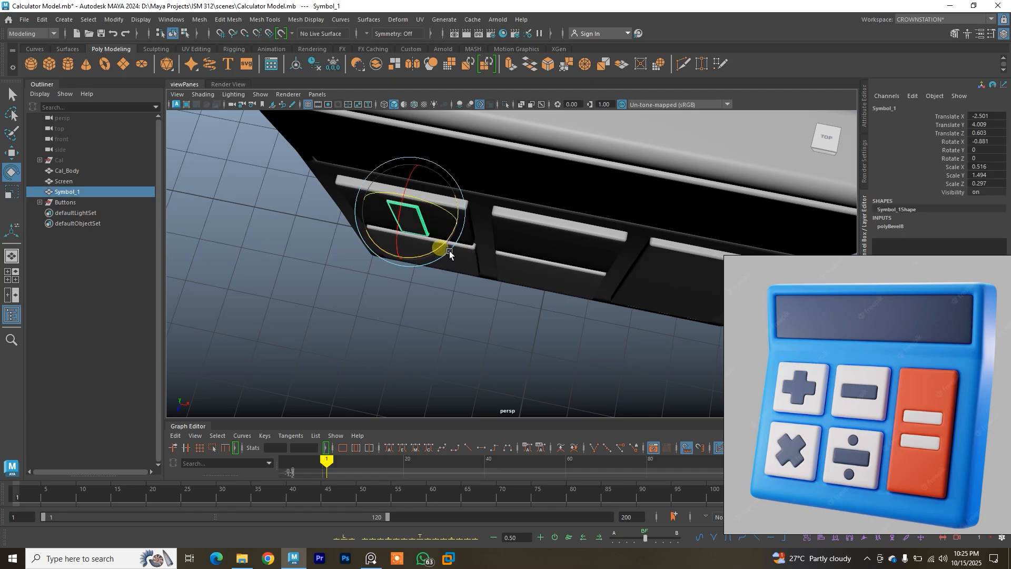
{"action": "key", "text": "ctrl+d"}
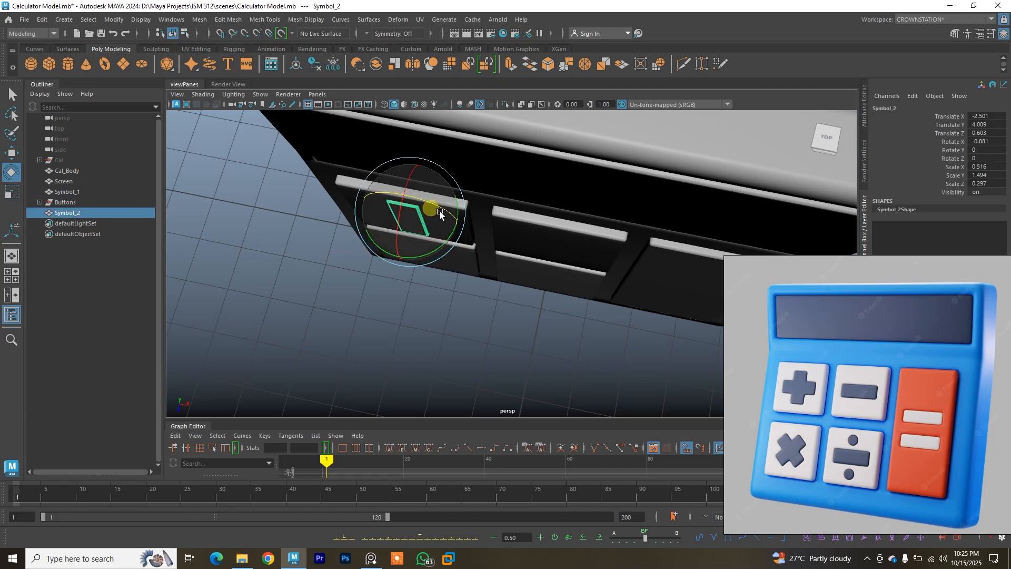
{"action": "left_click_drag", "start_coordinate": [437, 207], "coordinate": [452, 160]}
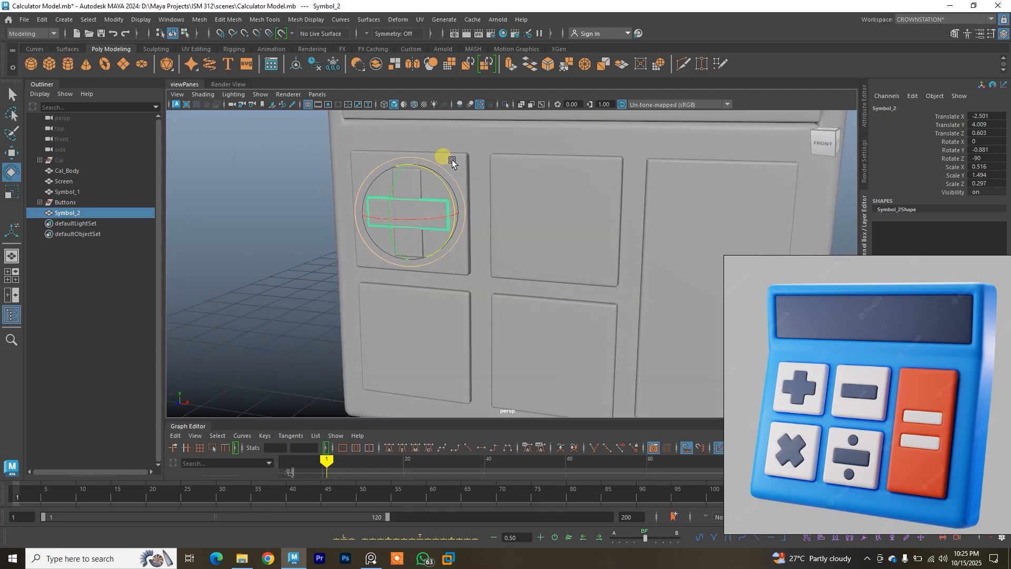
{"action": "left_click", "coordinate": [295, 200]}
{"action": "mouse_move", "coordinate": [393, 198]}
{"action": "left_mouse_down", "text": "alt"}
{"action": "mouse_move", "coordinate": [417, 181]}
{"action": "mouse_move", "coordinate": [473, 188]}
{"action": "mouse_move", "coordinate": [401, 198]}
{"action": "left_mouse_up", "text": "alt"}
Duplicate the plus sign's horizontal bar and move the copy along X to 0.015 as the minus sign on the second button.
{"action": "left_click", "coordinate": [424, 235]}
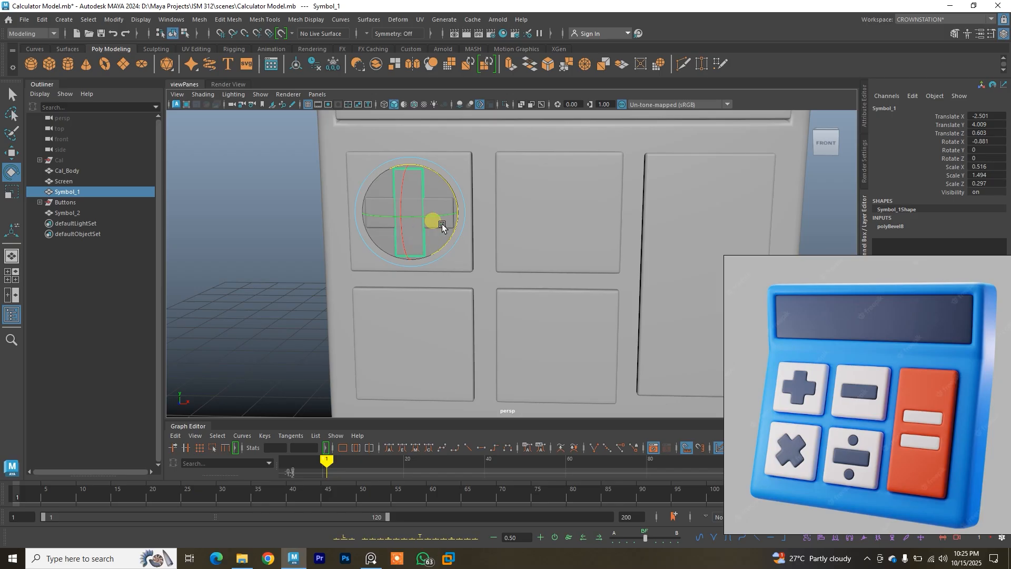
{"action": "key", "text": "q"}
{"action": "left_click", "coordinate": [444, 219], "text": "shift"}
{"action": "left_click", "coordinate": [431, 217]}
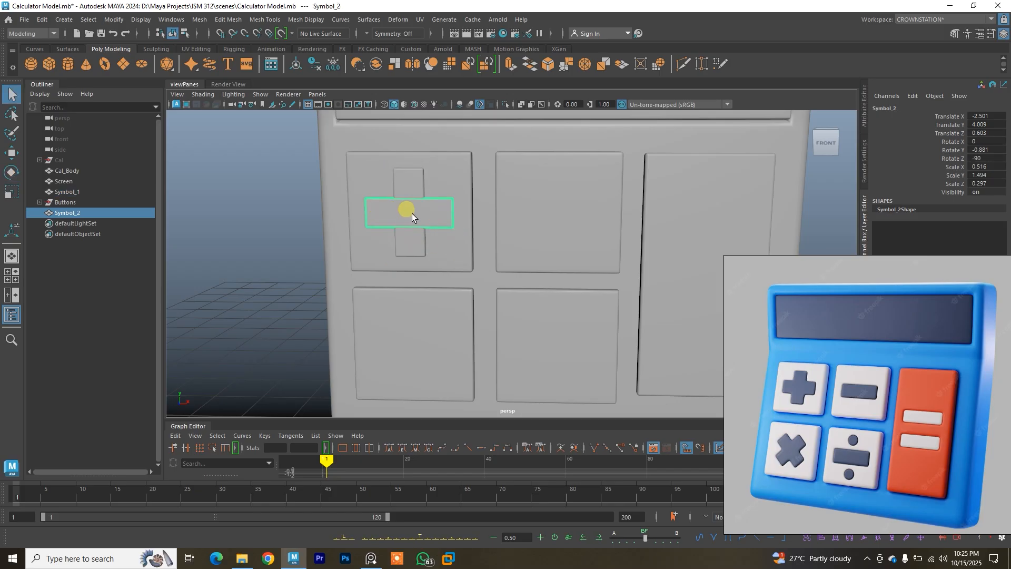
{"action": "key", "text": "ctrl+d"}
{"action": "key", "text": "w"}
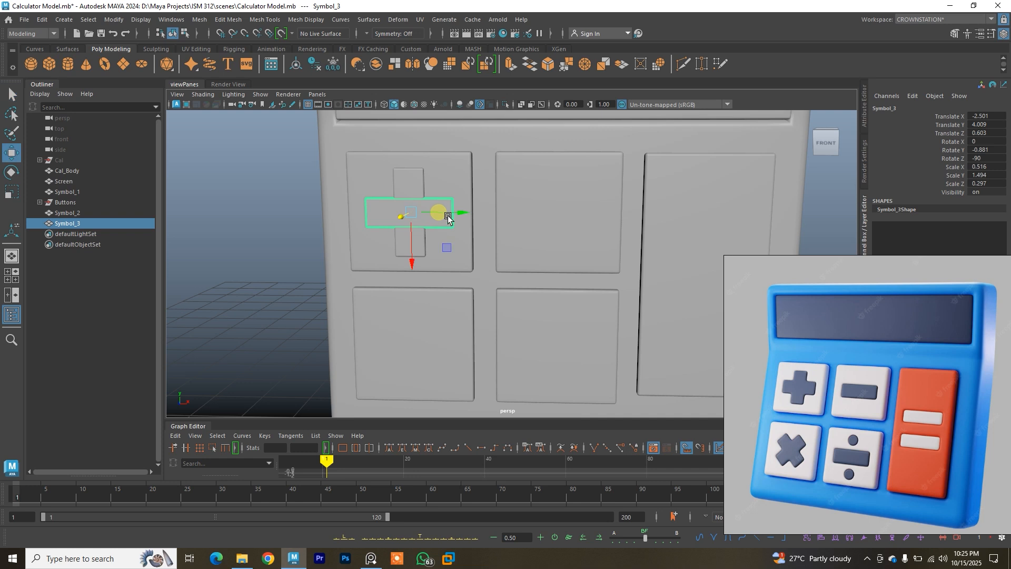
{"action": "left_click_drag", "start_coordinate": [435, 217], "coordinate": [584, 220]}
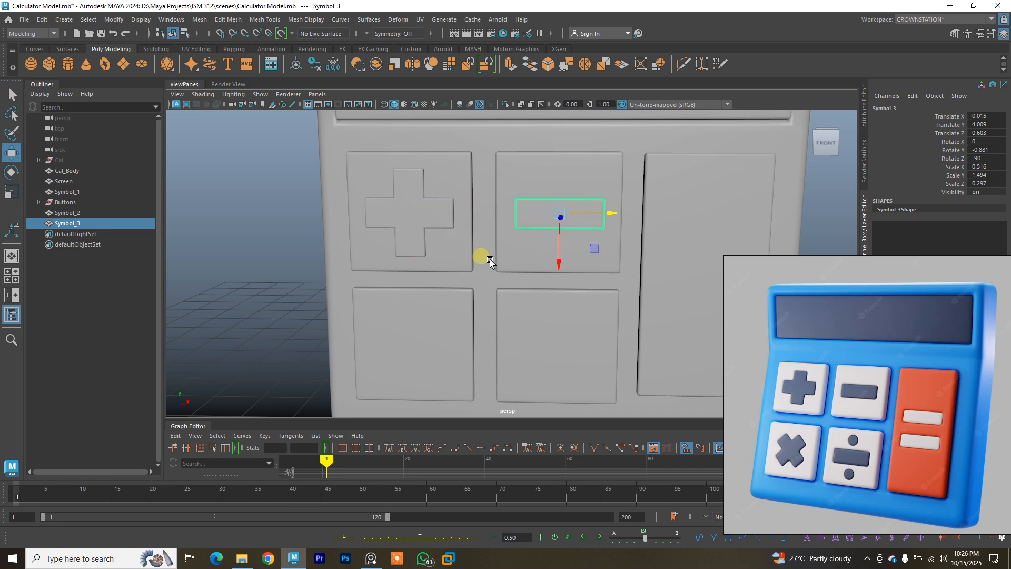
Duplicate the minus bar onto the button below at Y 1.753, and copy that bar onto the neighbouring lower button at X -2.453.
{"action": "scroll", "coordinate": [453, 196], "scroll_direction": "down", "scroll_amount": 3}
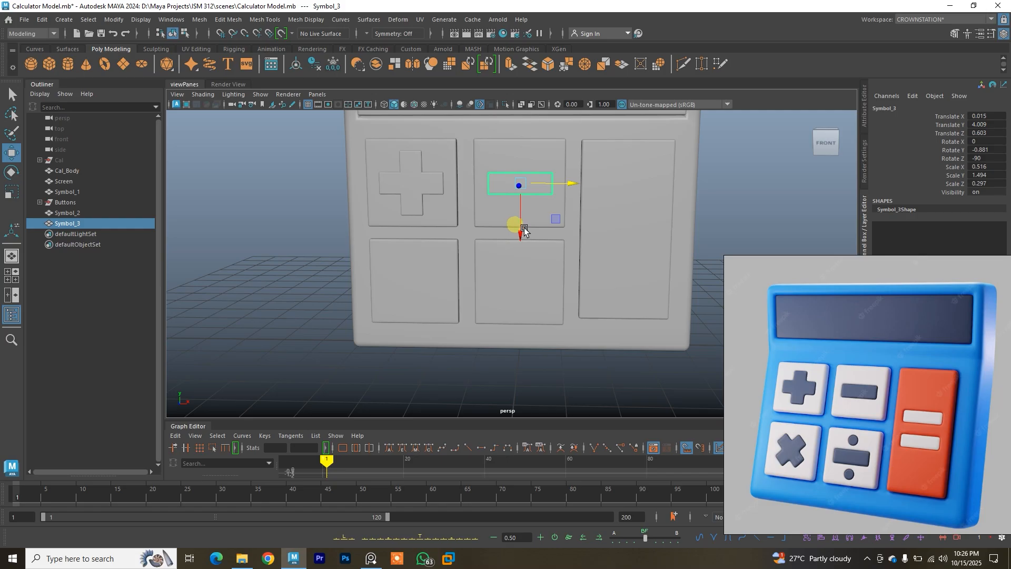
{"action": "key", "text": "ctrl+d"}
{"action": "left_click_drag", "start_coordinate": [530, 230], "coordinate": [540, 325]}
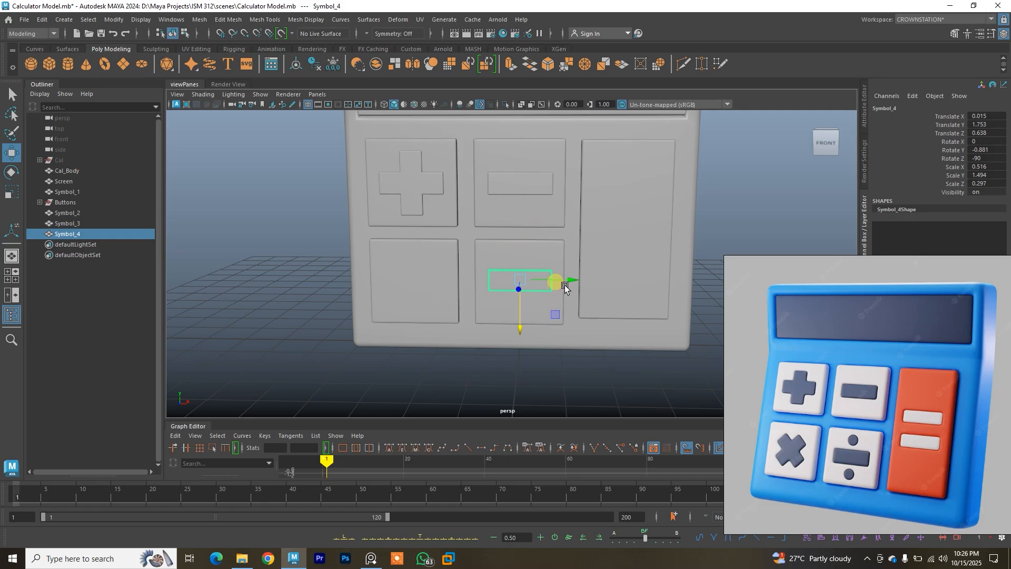
{"action": "key", "text": "ctrl+d"}
{"action": "left_click_drag", "start_coordinate": [565, 284], "coordinate": [460, 288]}
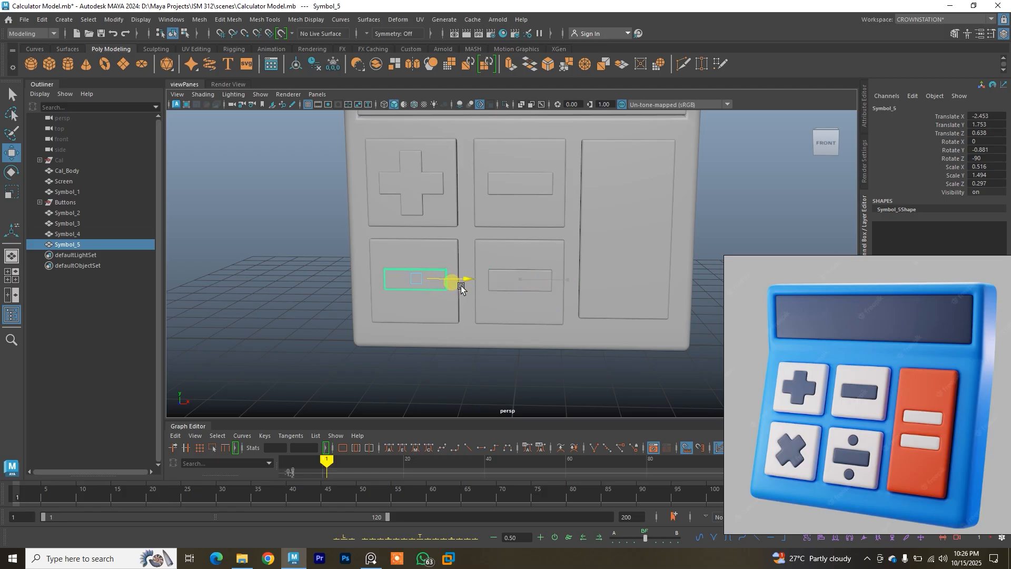
{"action": "key", "text": "e"}
{"action": "left_click_drag", "start_coordinate": [466, 260], "coordinate": [443, 241]}
{"action": "key", "text": "ctrl+z"}
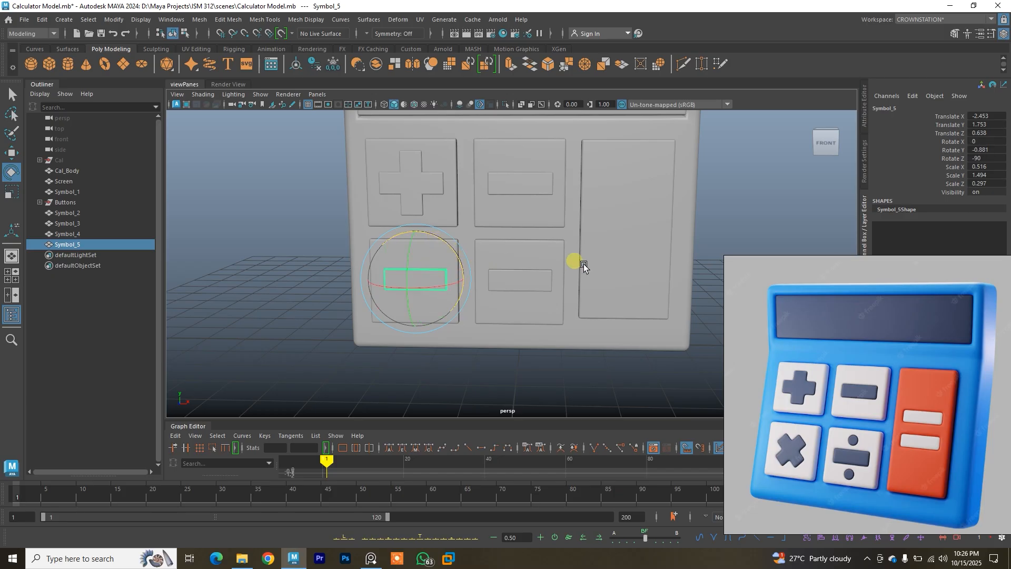
Set Symbol_5's Z rotation to -45 for the first stroke of the multiplication sign.
{"action": "double_click", "coordinate": [983, 158]}
{"action": "left_click", "coordinate": [987, 159]}
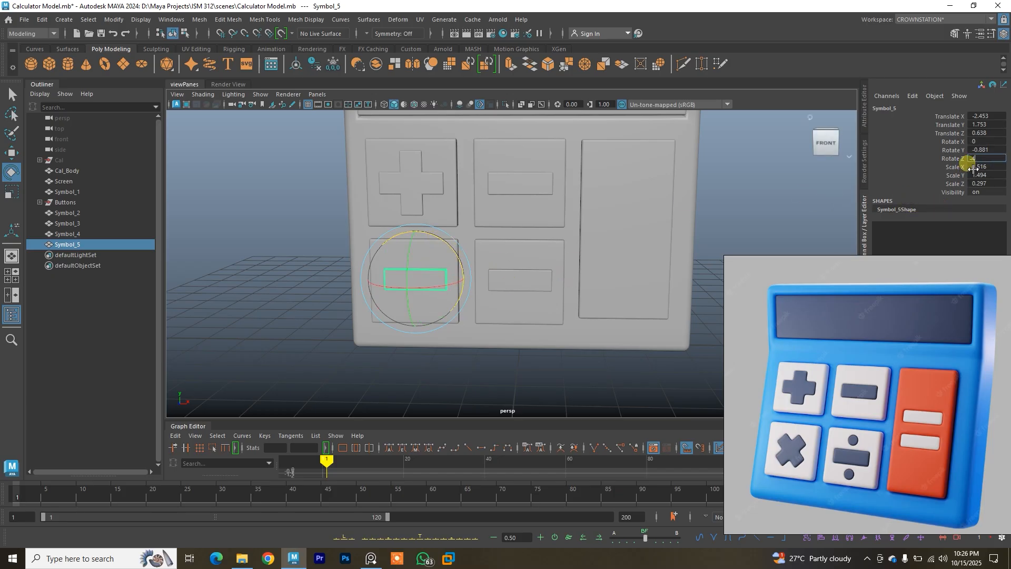
{"action": "type", "text": "45"}
{"action": "key", "text": "Return"}
{"action": "left_click_drag", "start_coordinate": [526, 255], "coordinate": [494, 260], "text": "alt"}
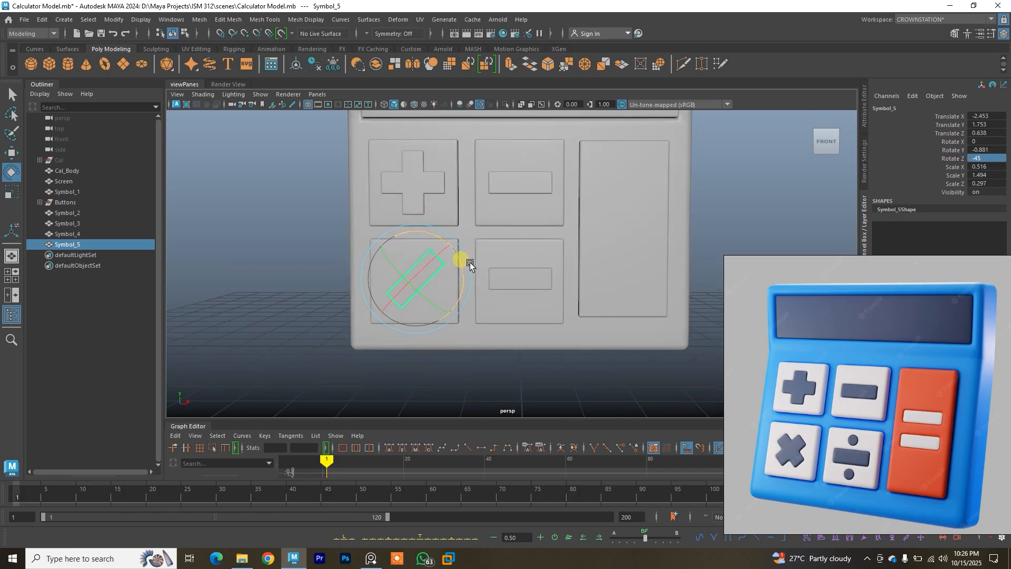
Duplicate Symbol_5 and set the copy's Z rotation to 45, completing the multiplication sign.
{"action": "key", "text": "ctrl+d"}
{"action": "left_click", "coordinate": [983, 166]}
{"action": "left_click", "coordinate": [978, 159]}
{"action": "left_click", "coordinate": [973, 159]}
{"action": "key", "text": "Return"}
Examine the multiplication sign's bars from above and set Symbol_6's Y rotation to 0.
{"action": "left_click_drag", "start_coordinate": [531, 267], "coordinate": [561, 279], "text": "alt"}
{"action": "left_click", "coordinate": [481, 351]}
{"action": "left_click_drag", "start_coordinate": [569, 285], "coordinate": [449, 296], "text": "alt"}
{"action": "left_click", "coordinate": [449, 296]}
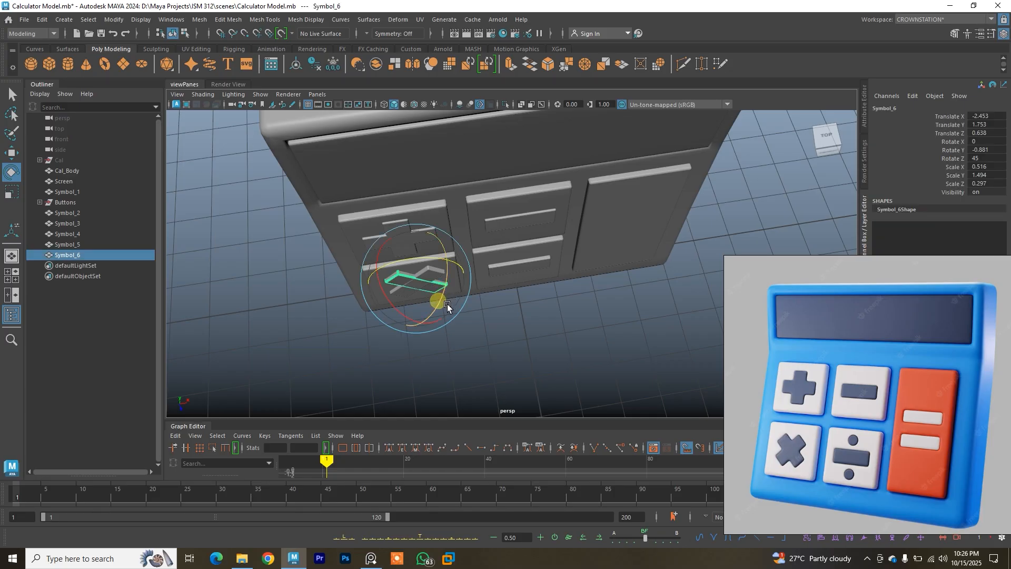
{"action": "double_click", "coordinate": [981, 150]}
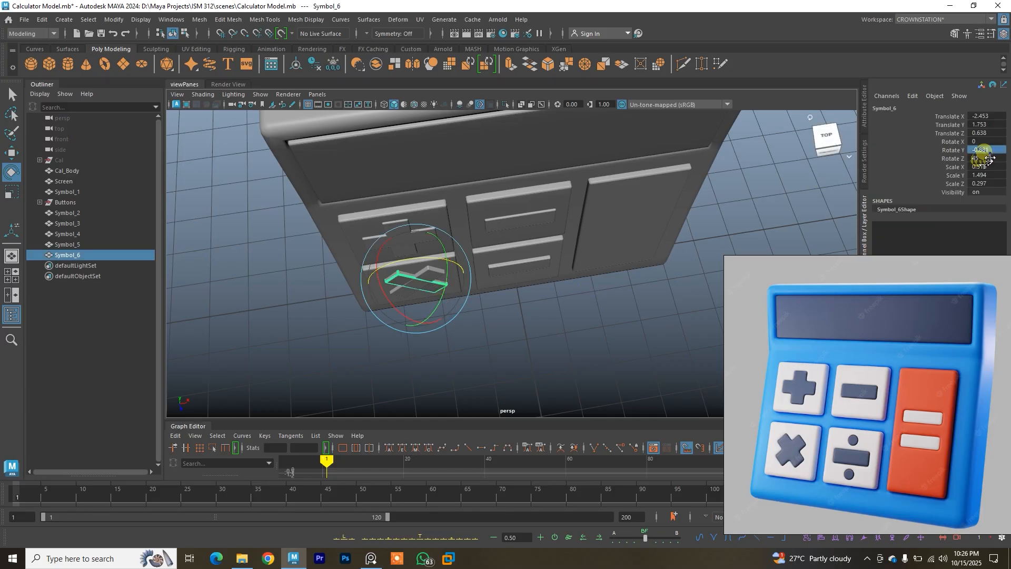
{"action": "type", "text": "0"}
{"action": "key", "text": "Return"}
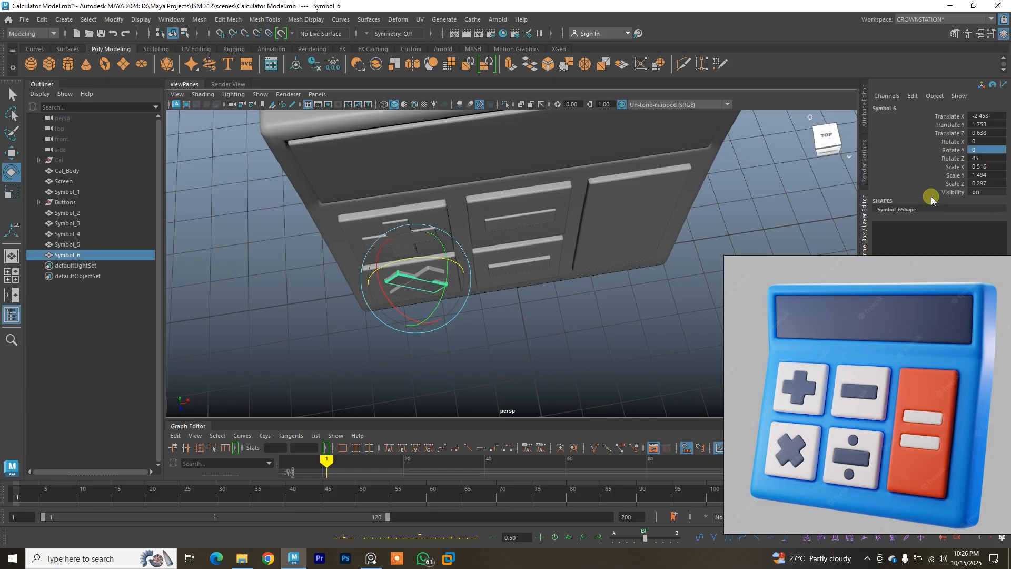
Correct Symbol_5's Y rotation to match the other bar of the multiplication sign, and save the scene.
{"action": "left_click_drag", "start_coordinate": [713, 250], "coordinate": [654, 226], "text": "alt"}
{"action": "key", "text": "q"}
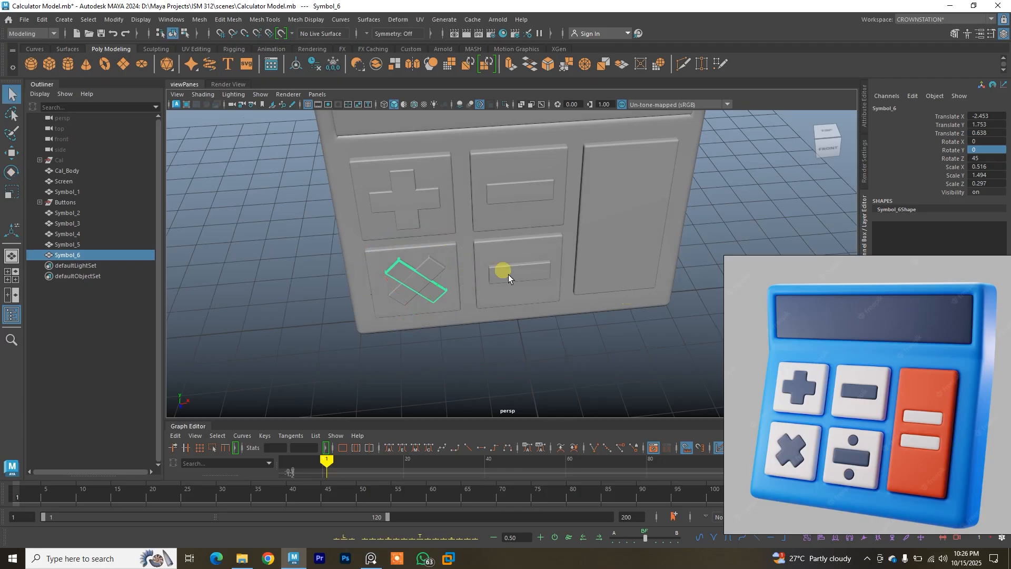
{"action": "left_click", "coordinate": [443, 272]}
{"action": "double_click", "coordinate": [987, 151]}
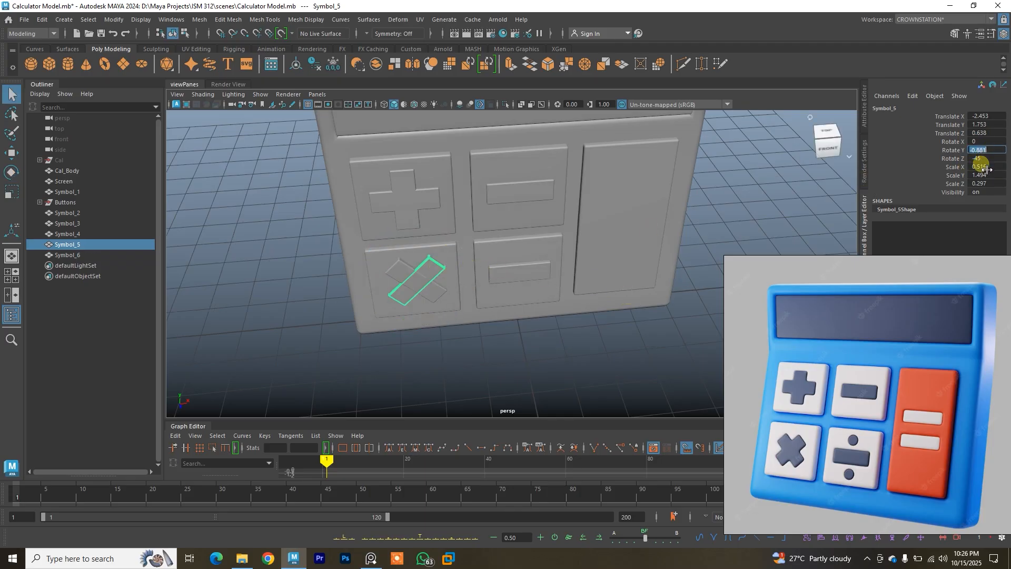
{"action": "left_click", "coordinate": [571, 331]}
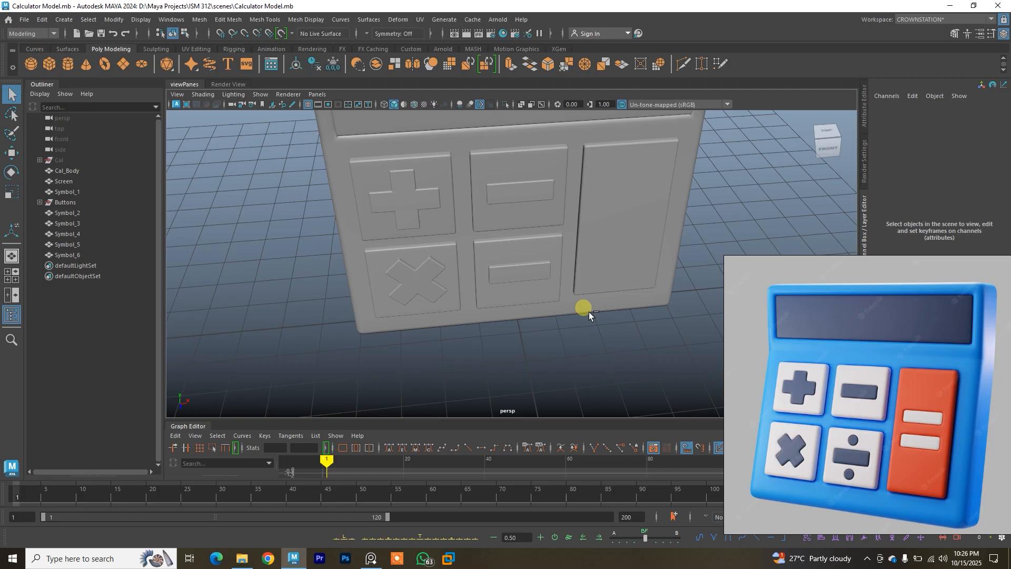
{"action": "left_click_drag", "start_coordinate": [585, 321], "coordinate": [532, 287], "text": "alt"}
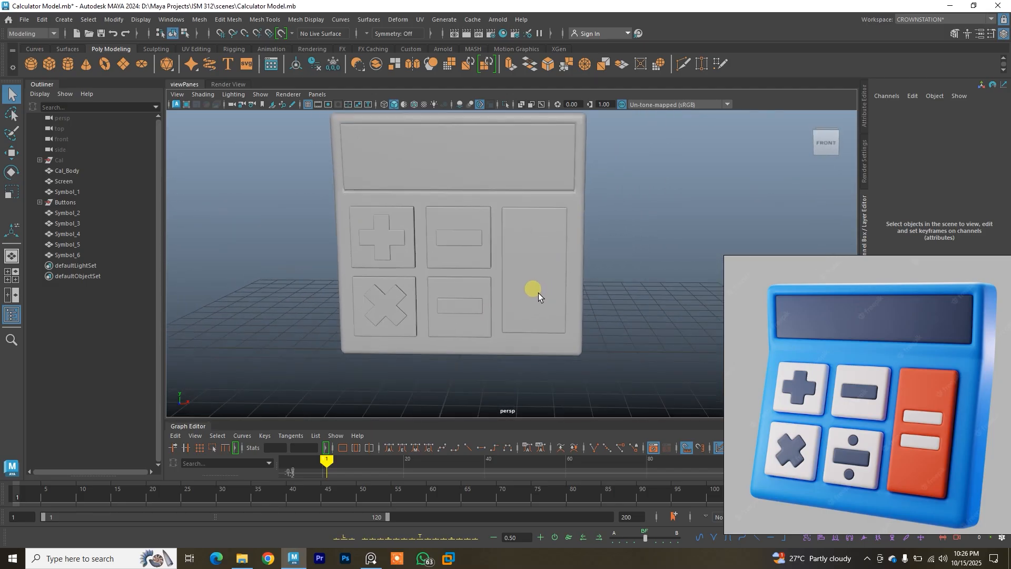
Duplicate Symbol_4 twice onto the tall button as an equals sign, placing the bars at about X 2.484, Y 2.419 and Y 3.327.
{"action": "left_click", "coordinate": [472, 245]}
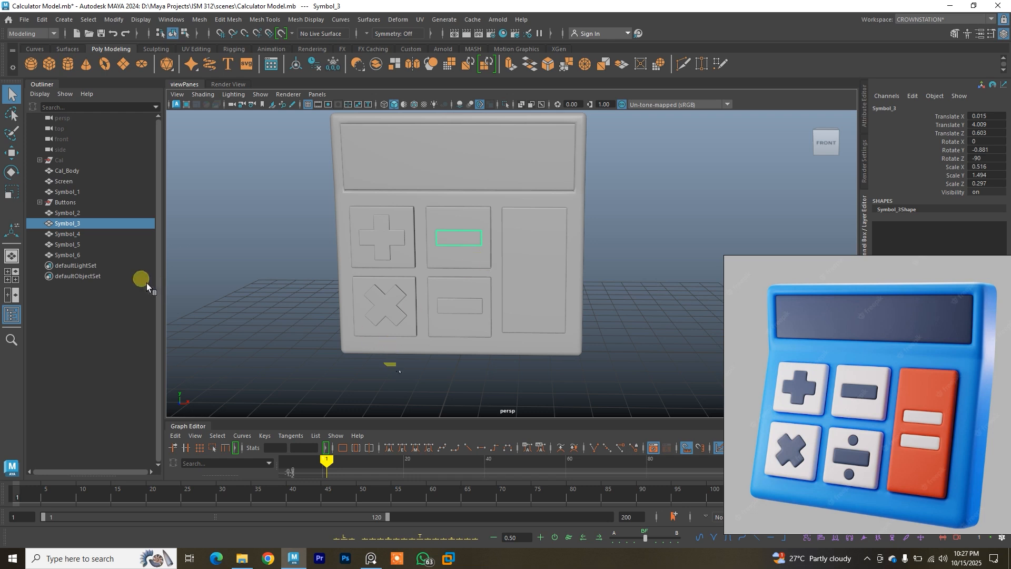
{"action": "left_click", "coordinate": [108, 257]}
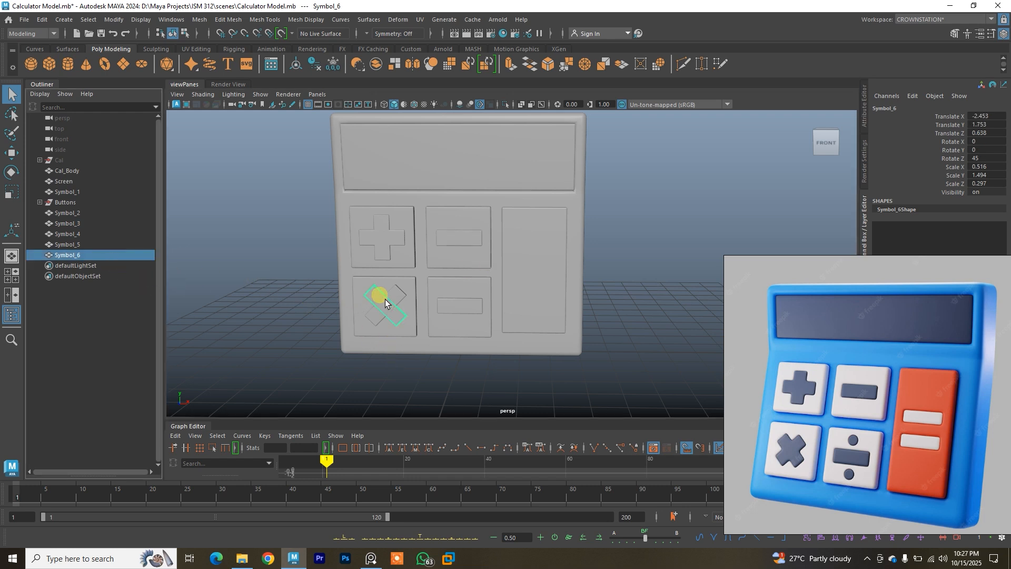
{"action": "left_click", "coordinate": [461, 311]}
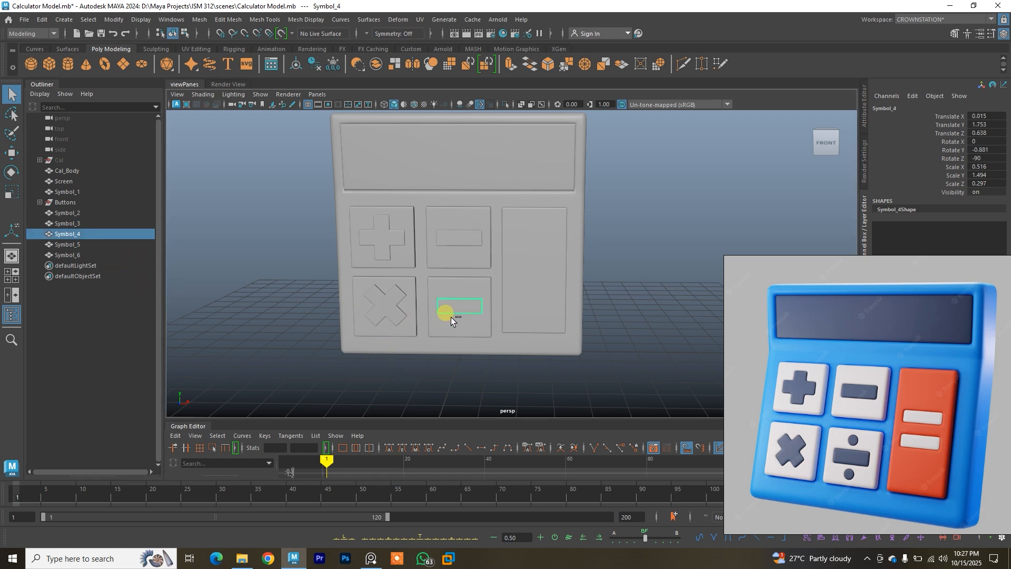
{"action": "key", "text": "ctrl+d"}
{"action": "key", "text": "w"}
{"action": "left_click_drag", "start_coordinate": [501, 308], "coordinate": [568, 305]}
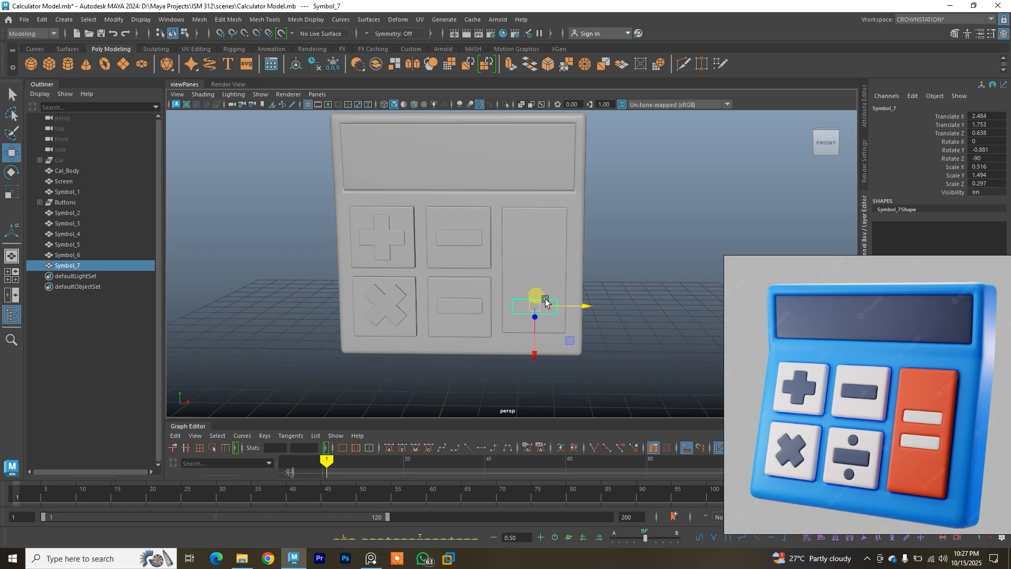
{"action": "left_click_drag", "start_coordinate": [538, 343], "coordinate": [545, 327]}
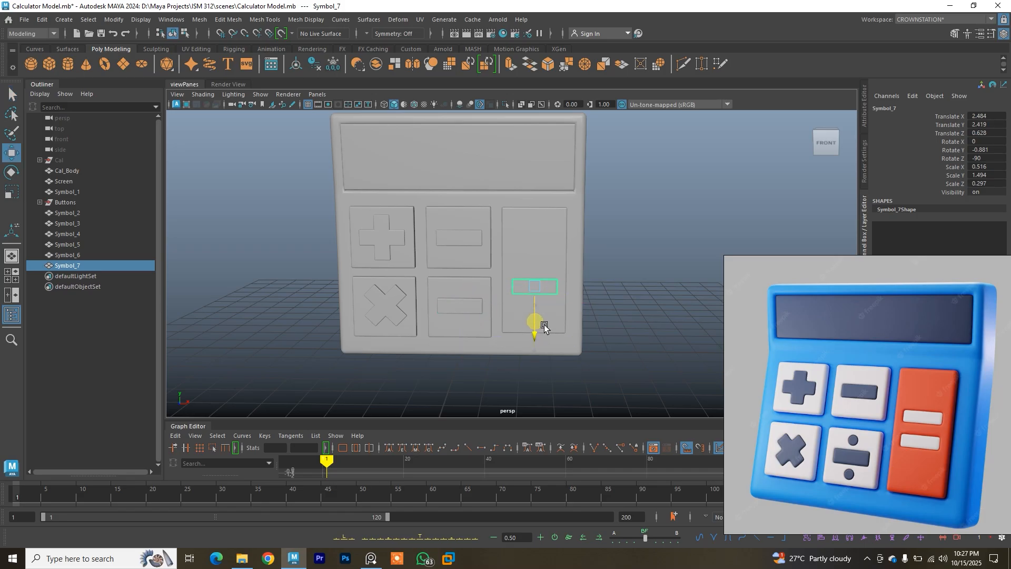
{"action": "key", "text": "ctrl+d"}
{"action": "left_click_drag", "start_coordinate": [544, 327], "coordinate": [545, 301]}
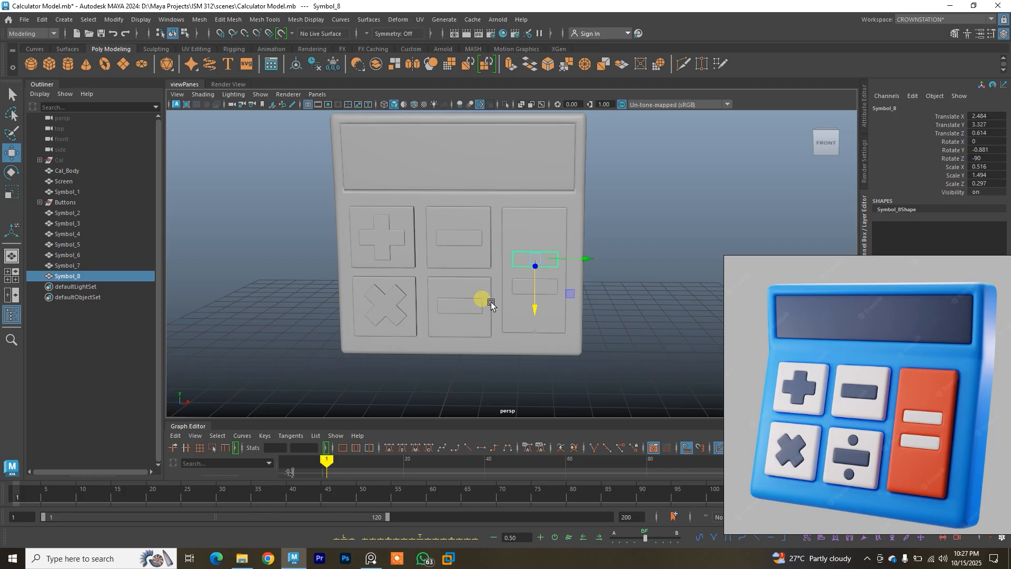
Check the placement of the equals sign bars in the orthographic front view and the perspective view.
{"action": "key", "text": "space"}
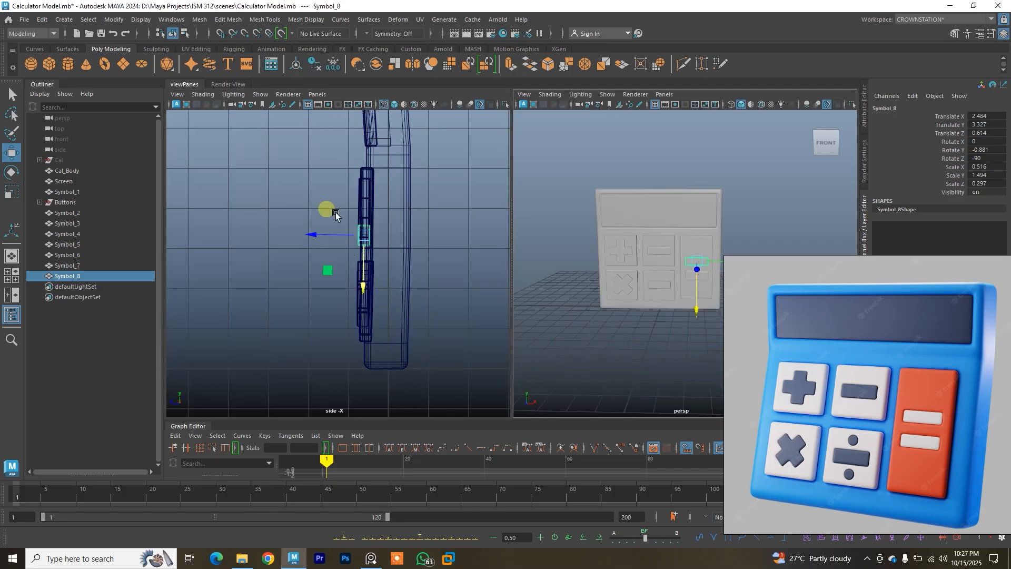
{"action": "left_click", "coordinate": [317, 94]}
{"action": "mouse_move", "coordinate": [390, 126]}
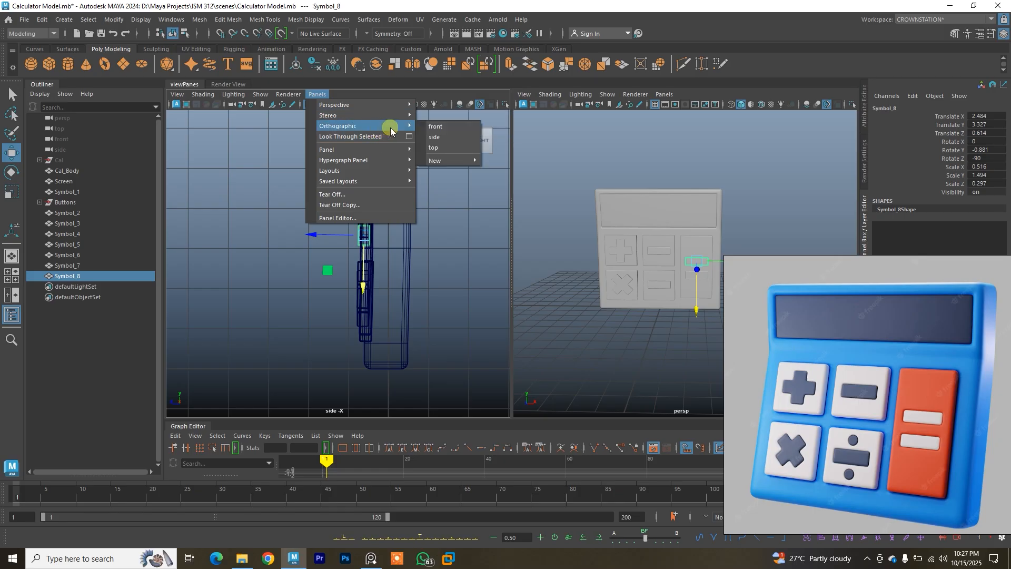
{"action": "left_click", "coordinate": [433, 129]}
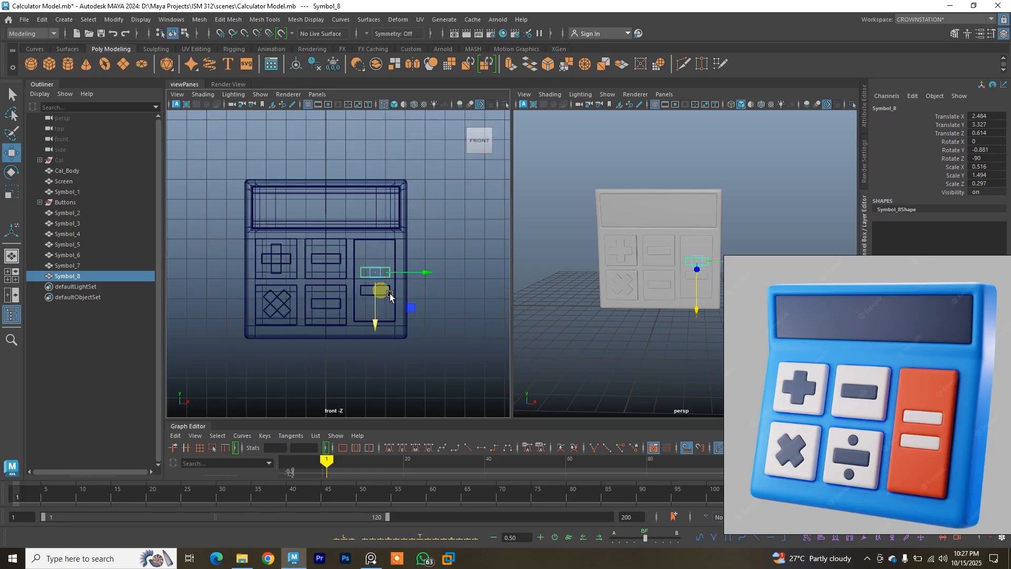
{"action": "key", "text": "space"}
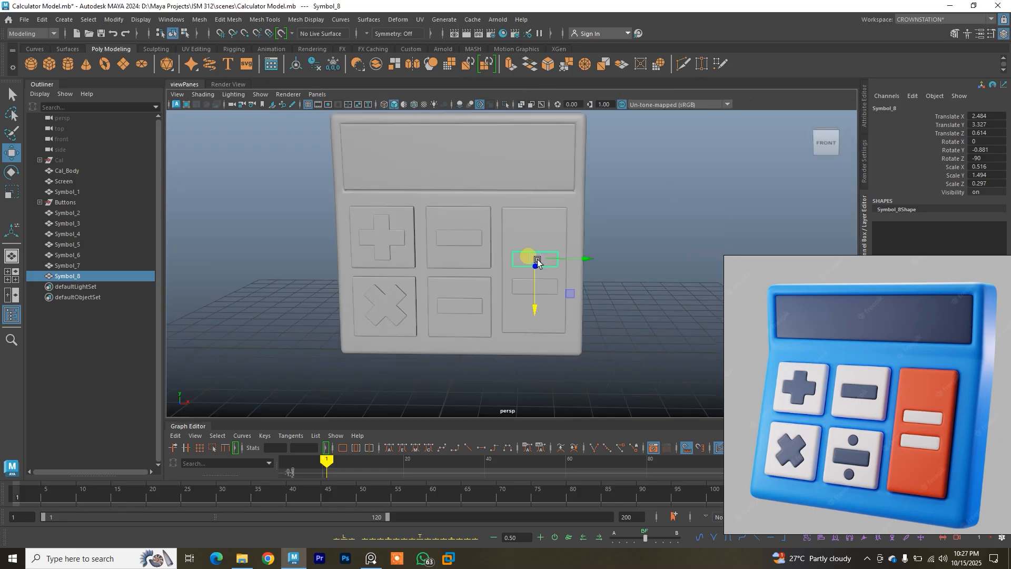
{"action": "left_click", "coordinate": [609, 227]}
{"action": "left_click_drag", "start_coordinate": [609, 227], "coordinate": [583, 247], "text": "alt"}
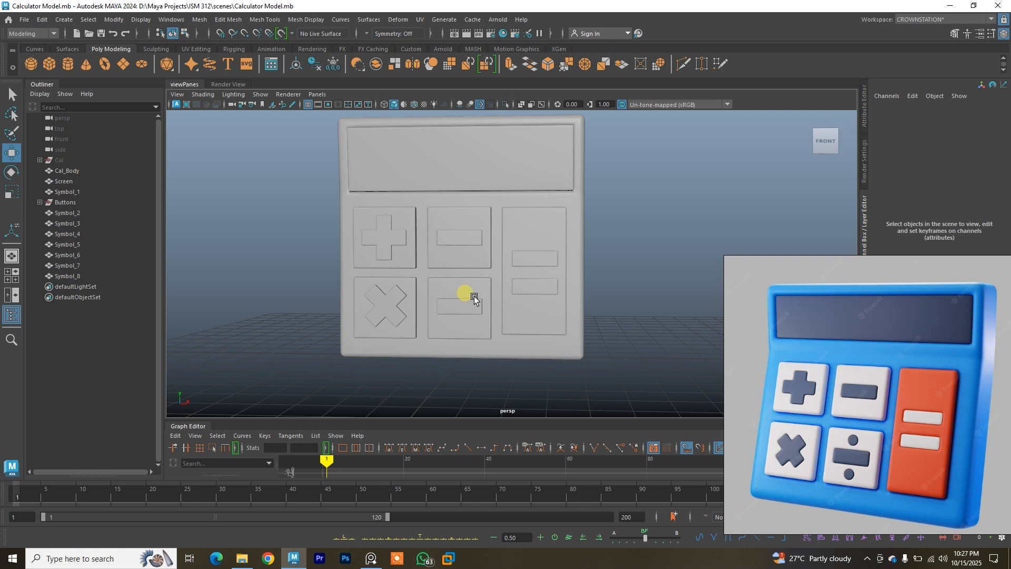
Create a polygon cylinder, raise it to about Y 1.752 and set its X rotation to 90.
{"action": "left_click", "coordinate": [67, 64]}
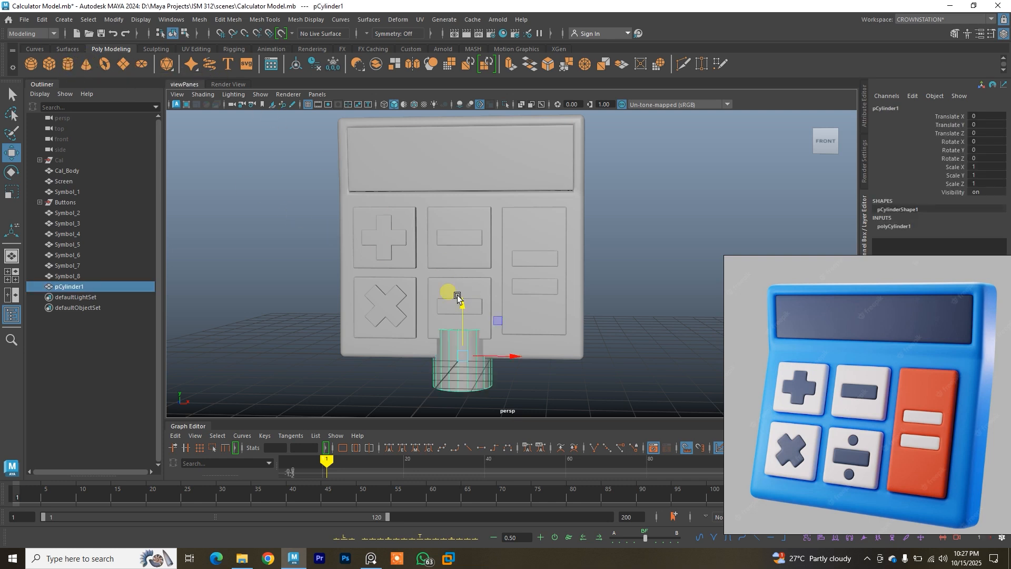
{"action": "left_click_drag", "start_coordinate": [470, 316], "coordinate": [456, 293]}
{"action": "key", "text": "e"}
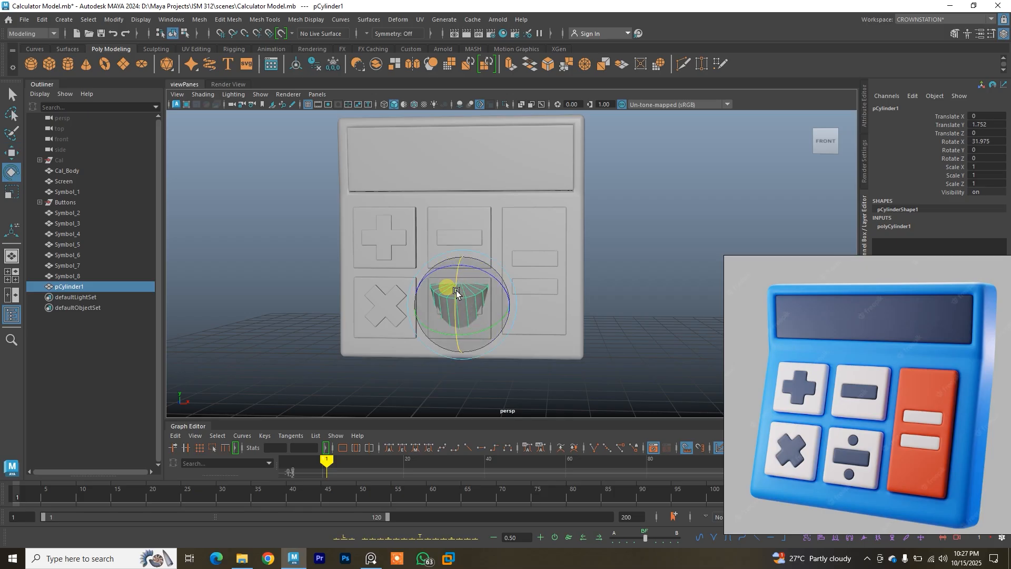
{"action": "double_click", "coordinate": [990, 141]}
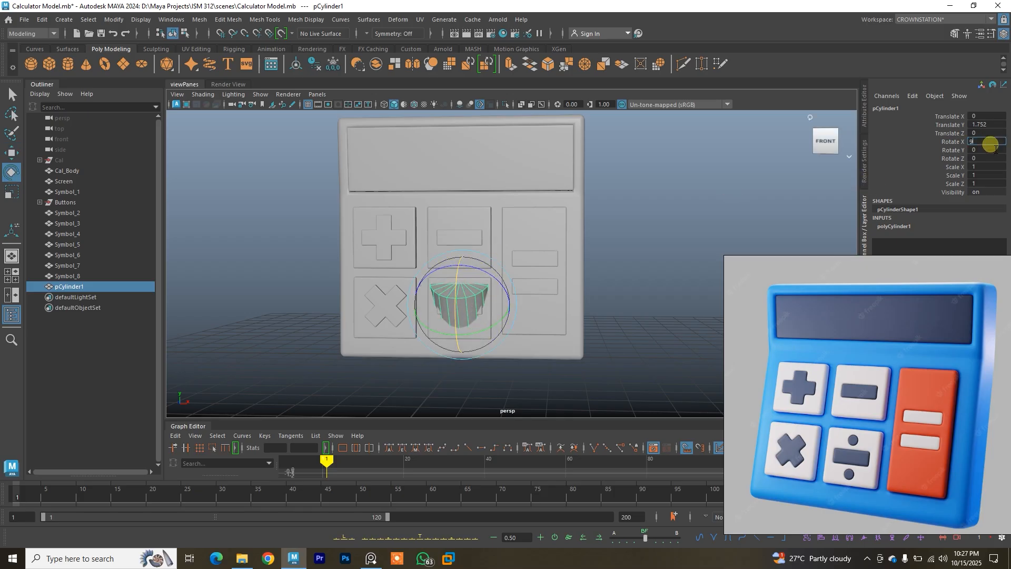
{"action": "key", "text": "Return"}
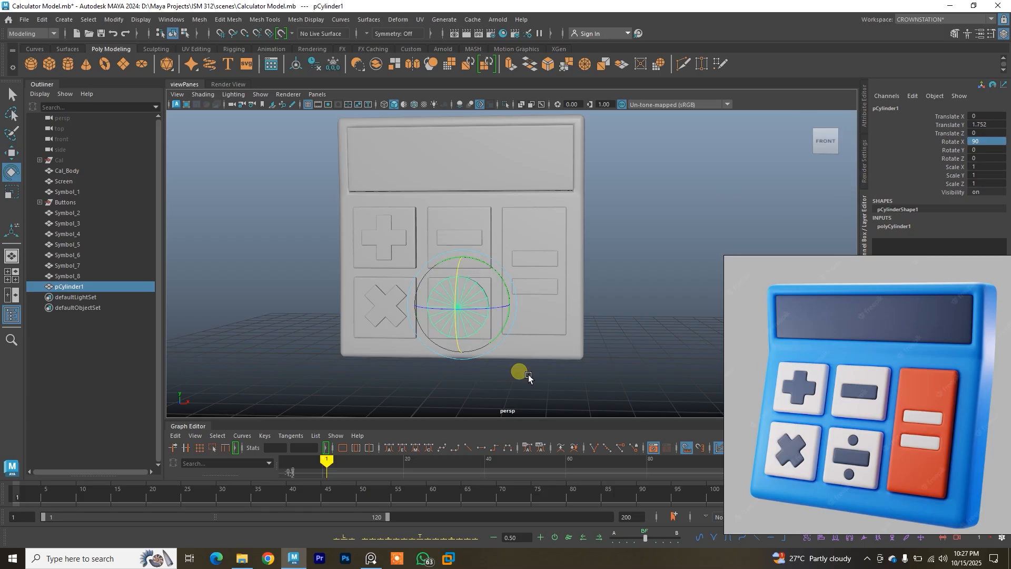
Scale the cylinder down to about 0.25 and place it above the lower minus bar at about Y 2.321, Z 0.521.
{"action": "key", "text": "r"}
{"action": "left_click_drag", "start_coordinate": [495, 323], "coordinate": [483, 257], "text": "alt"}
{"action": "key", "text": "w"}
{"action": "key", "text": "f"}
{"action": "scroll", "coordinate": [532, 319], "scroll_direction": "down", "scroll_amount": 6}
{"action": "key", "text": "r"}
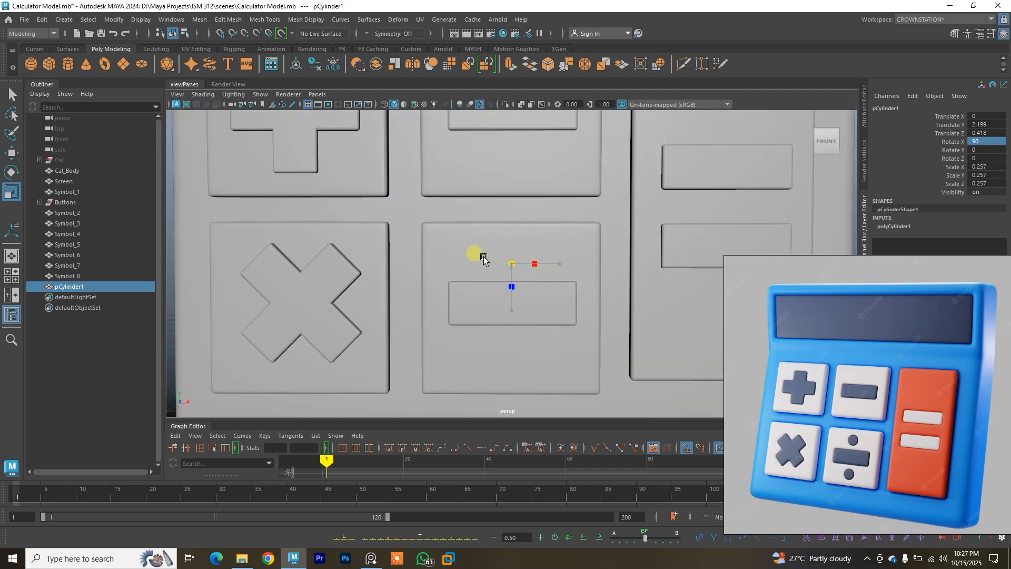
{"action": "key", "text": "w"}
{"action": "left_click_drag", "start_coordinate": [529, 285], "coordinate": [568, 280], "text": "alt"}
{"action": "key", "text": "r"}
{"action": "key", "text": "w"}
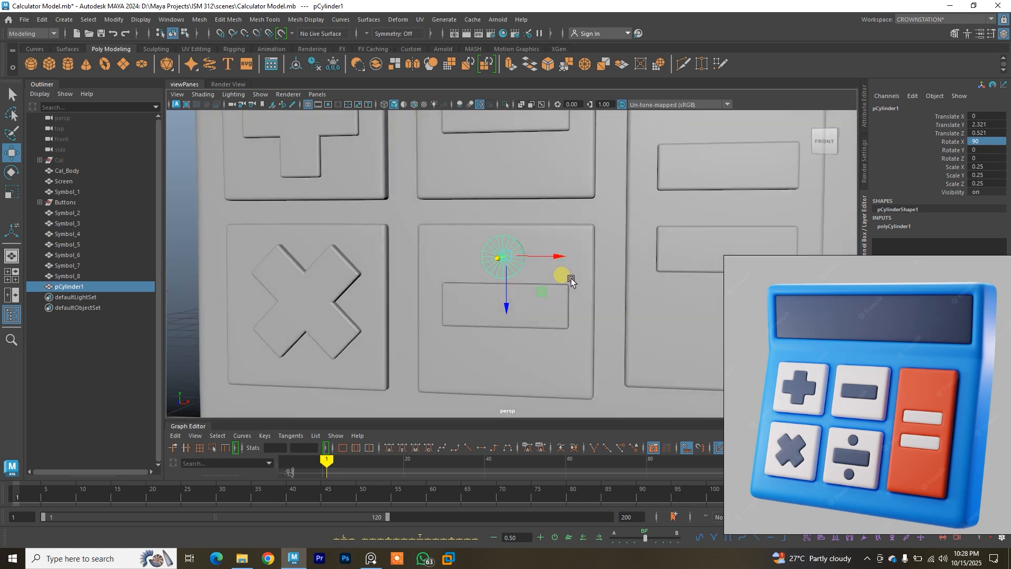
Refine the division dot to a uniform scale of about 0.213 and move it to about Y 2.264, Z 0.546.
{"action": "key", "text": "r"}
{"action": "left_click_drag", "start_coordinate": [506, 257], "coordinate": [491, 282]}
{"action": "key", "text": "w"}
{"action": "key", "text": "r"}
{"action": "key", "text": "w"}
{"action": "mouse_move", "coordinate": [507, 284]}
{"action": "left_mouse_down"}
{"action": "mouse_move", "coordinate": [499, 295]}
{"action": "mouse_move", "coordinate": [562, 347]}
{"action": "mouse_move", "coordinate": [501, 282]}
{"action": "mouse_move", "coordinate": [505, 273]}
{"action": "left_mouse_up"}
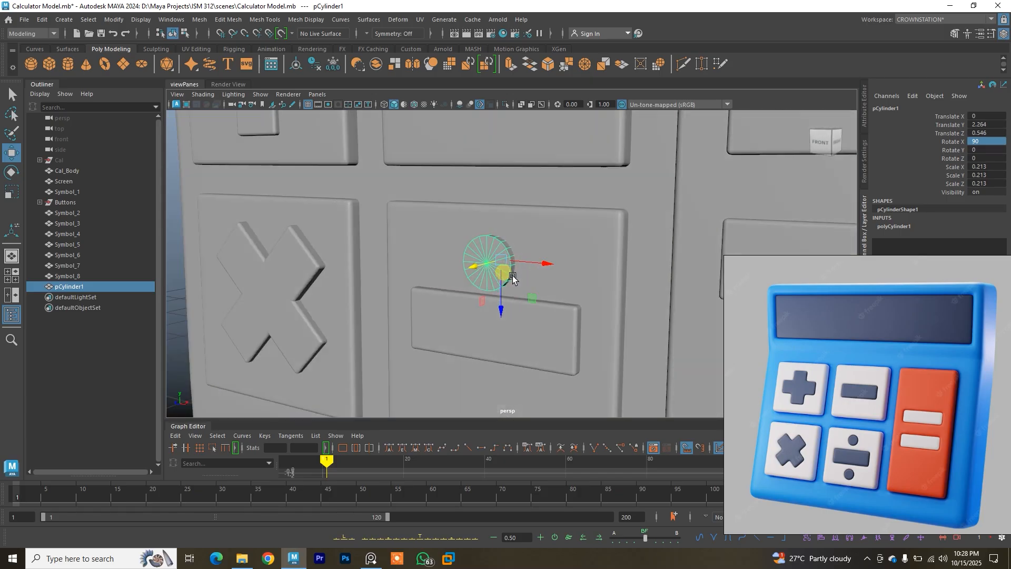
Move the reference image off the cylinder's attributes and set its Subdivisions Caps to 4.
{"action": "left_click_drag", "start_coordinate": [495, 344], "coordinate": [485, 293], "text": "alt"}
{"action": "left_click_drag", "start_coordinate": [801, 277], "coordinate": [507, 367]}
{"action": "left_click_drag", "start_coordinate": [590, 392], "coordinate": [524, 388]}
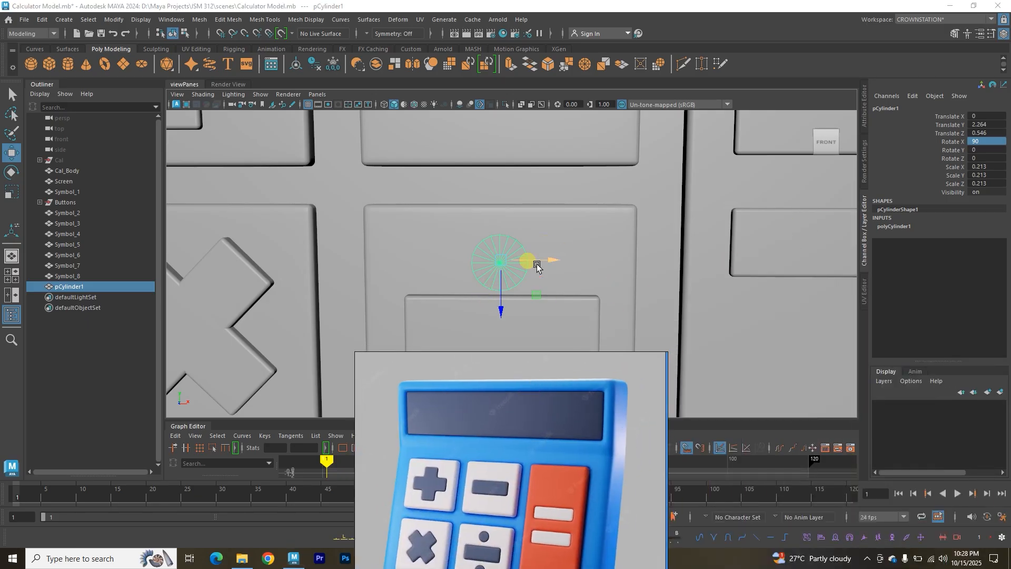
{"action": "left_click", "coordinate": [902, 227]}
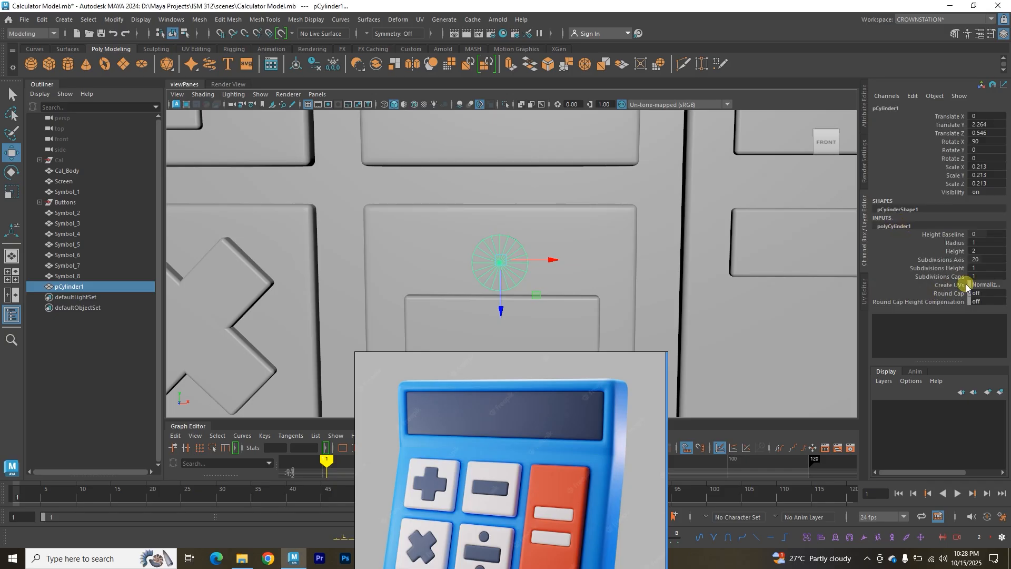
{"action": "left_click_drag", "start_coordinate": [558, 274], "coordinate": [542, 215], "text": "alt"}
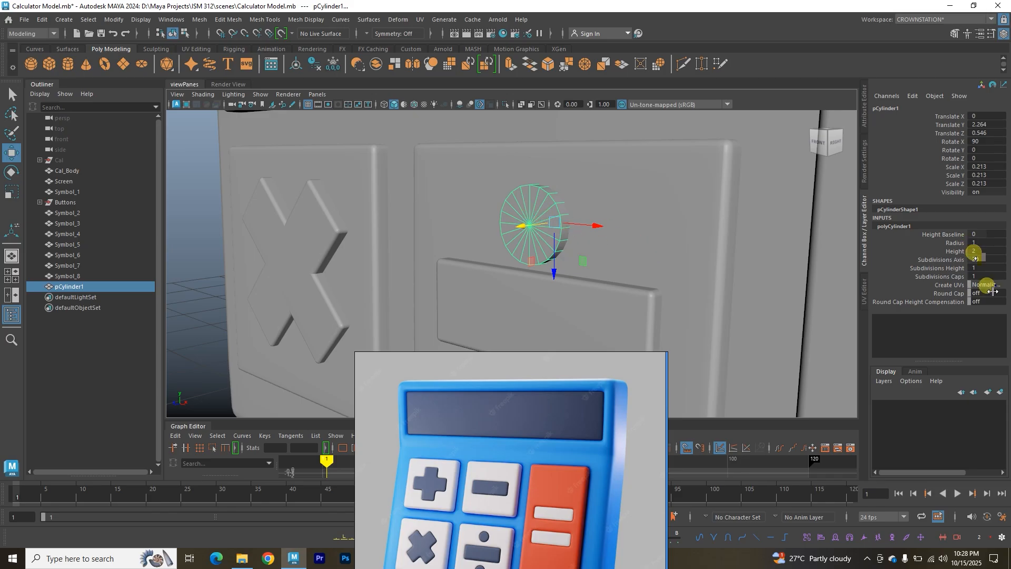
{"action": "double_click", "coordinate": [898, 226]}
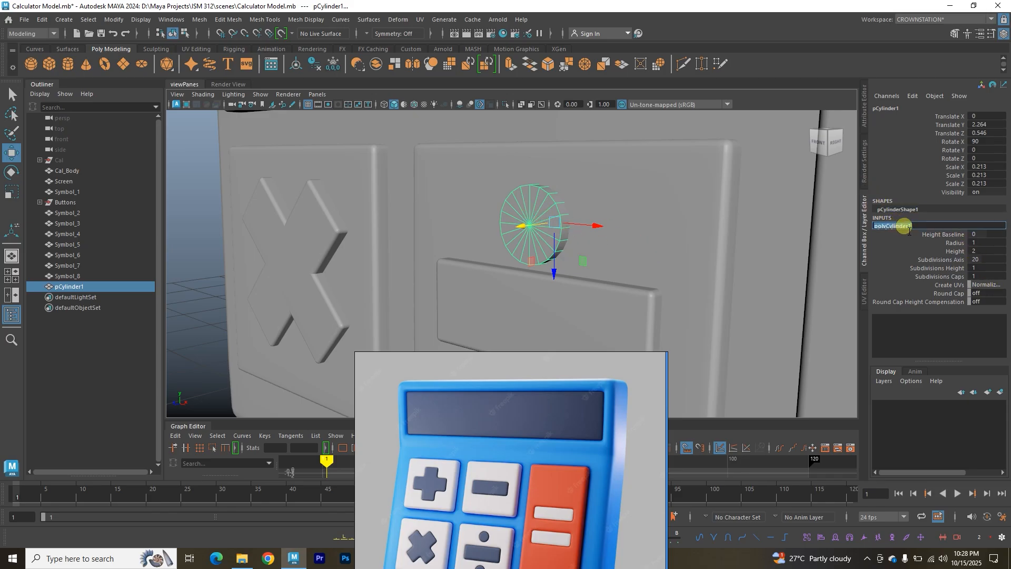
{"action": "left_click", "coordinate": [977, 294]}
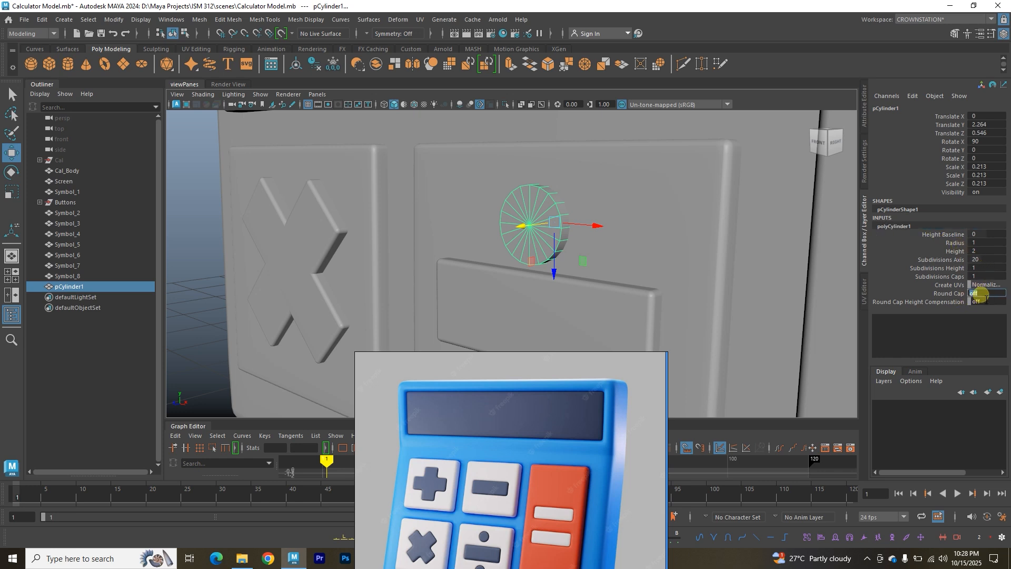
{"action": "left_click_drag", "start_coordinate": [976, 276], "coordinate": [971, 277]}
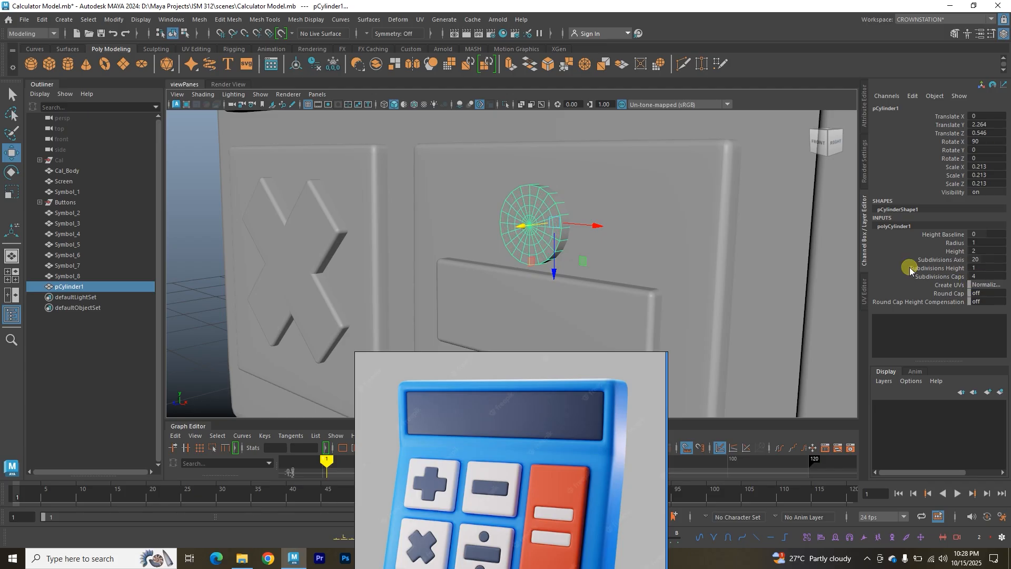
Set the cylinder's Subdivisions Height to 6, checking the divisions in wireframe display before returning to shaded display.
{"action": "left_click_drag", "start_coordinate": [742, 233], "coordinate": [848, 238], "text": "alt"}
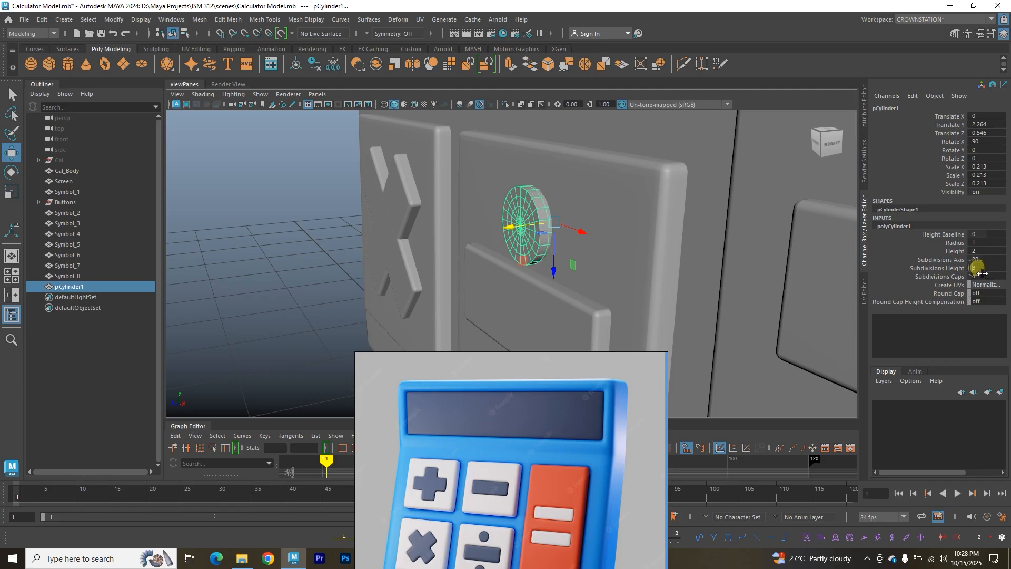
{"action": "key", "text": "4"}
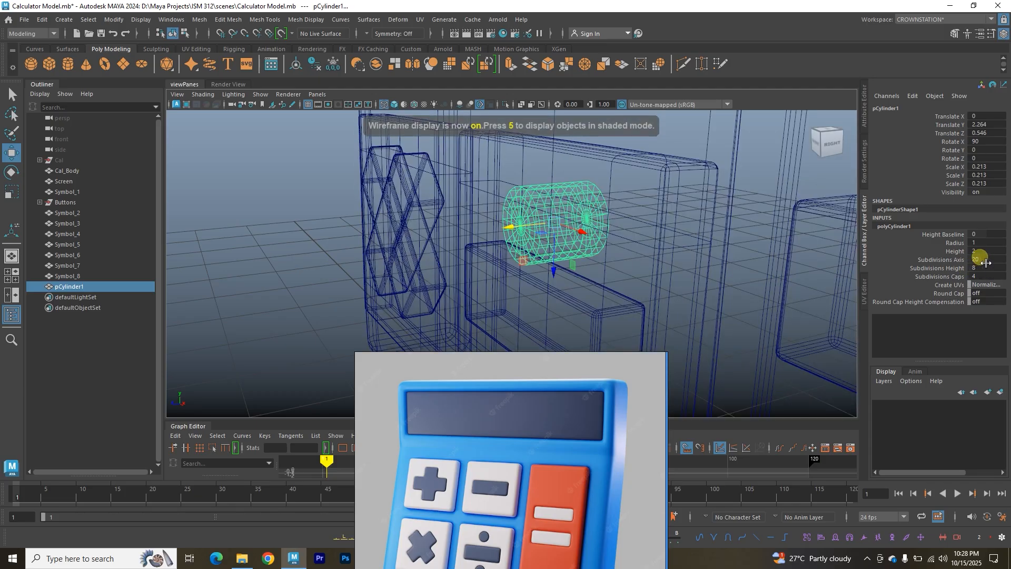
{"action": "middle_click_drag", "start_coordinate": [984, 272], "coordinate": [972, 268]}
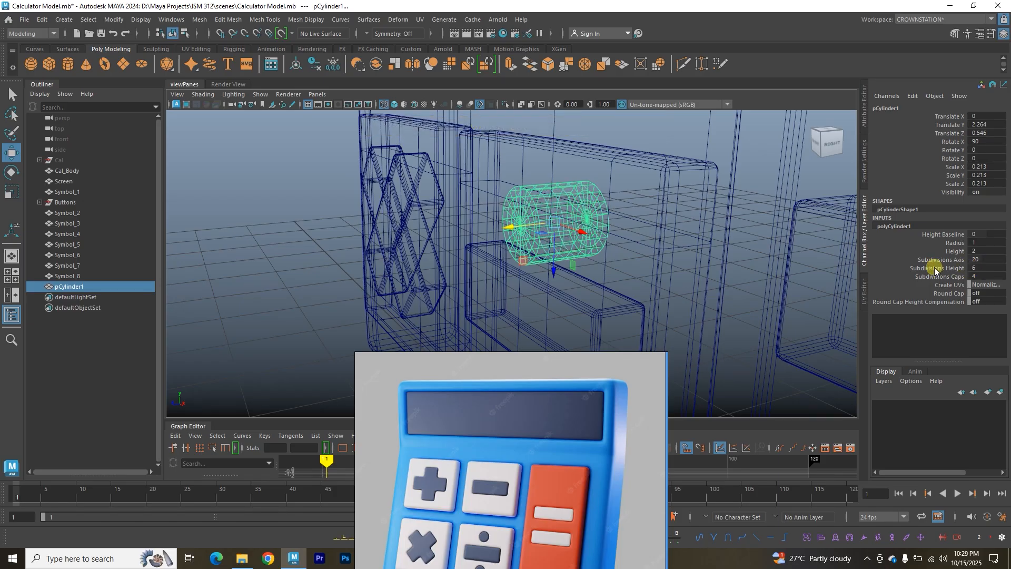
{"action": "key", "text": "5"}
Bevel the edge loop around the cylinder's front rim and reduce the bevel fraction to a narrow rounding.
{"action": "mouse_move", "coordinate": [644, 201]}
{"action": "left_mouse_down", "text": "alt"}
{"action": "mouse_move", "coordinate": [535, 210]}
{"action": "mouse_move", "coordinate": [586, 234]}
{"action": "mouse_move", "coordinate": [578, 211]}
{"action": "left_mouse_up", "text": "alt"}
{"action": "right_click", "coordinate": [564, 197]}
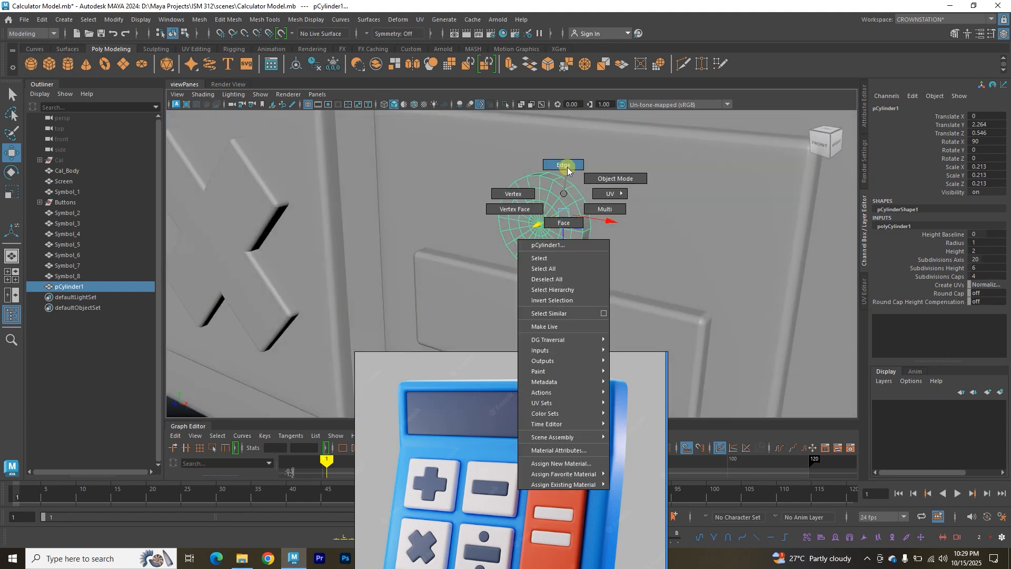
{"action": "left_click", "coordinate": [591, 177]}
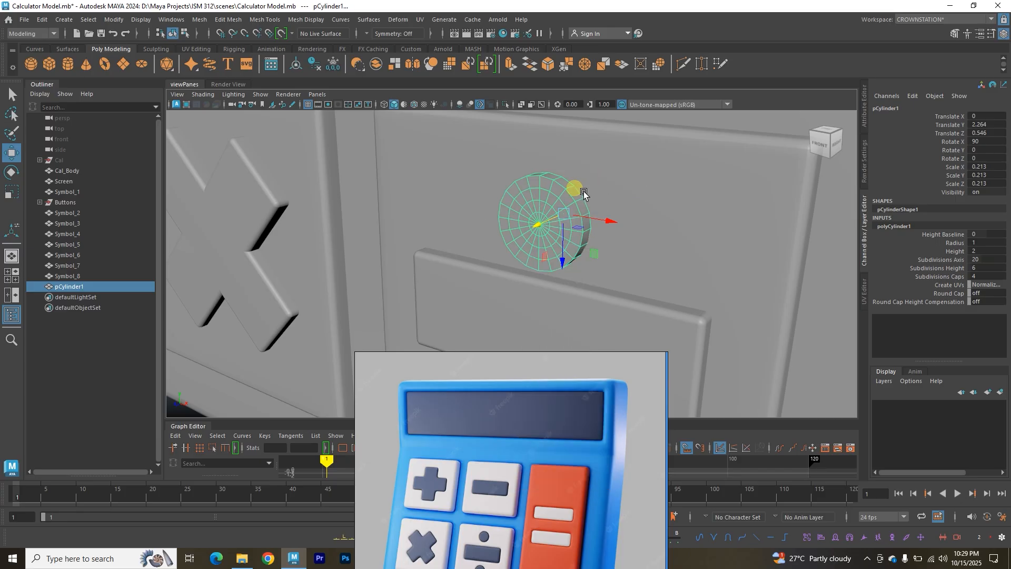
{"action": "key", "text": "q"}
{"action": "right_click", "coordinate": [561, 197]}
{"action": "left_click", "coordinate": [565, 158]}
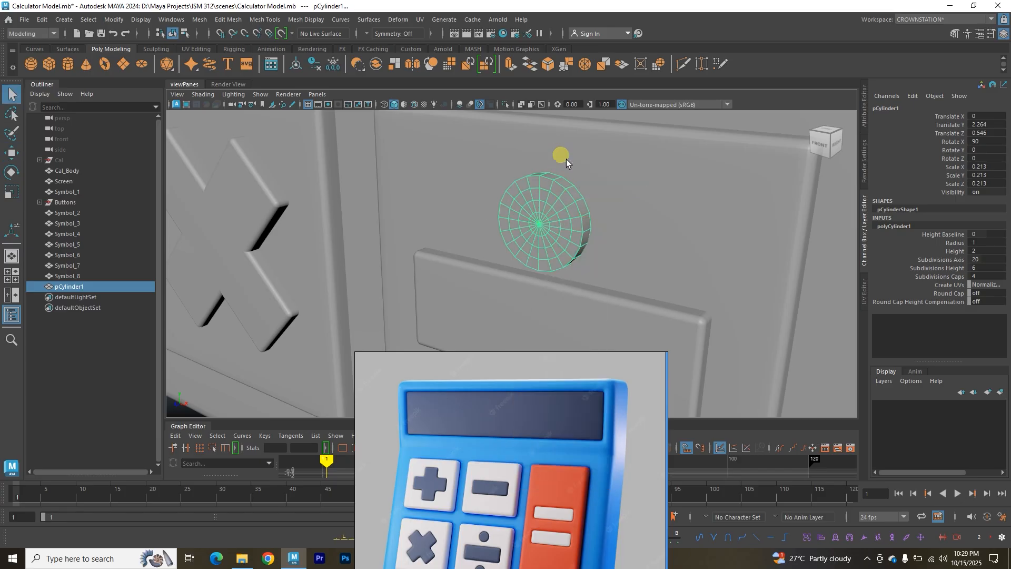
{"action": "left_click", "coordinate": [564, 188]}
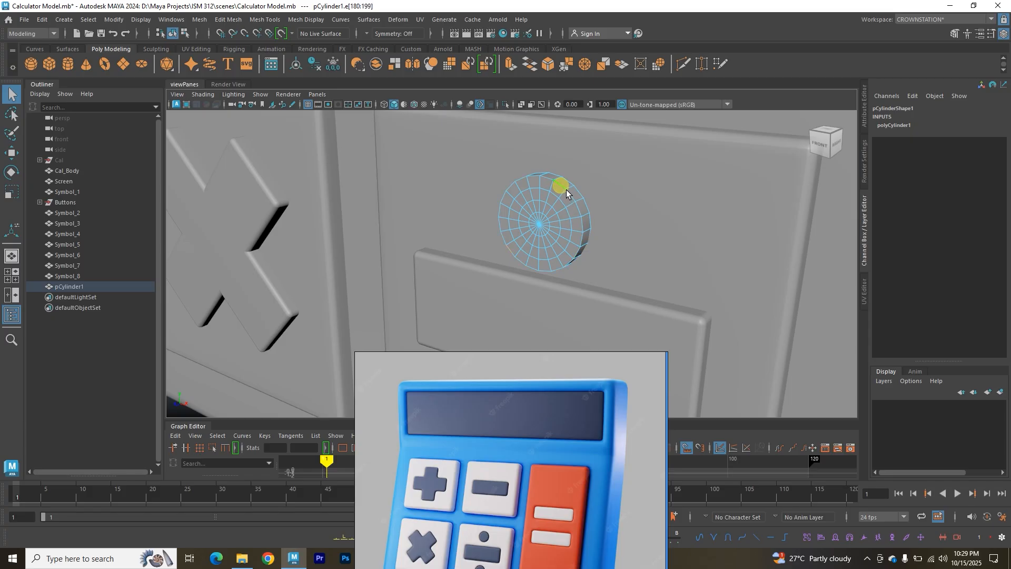
{"action": "left_click_drag", "start_coordinate": [554, 204], "coordinate": [564, 194], "text": "alt"}
{"action": "right_click_drag", "start_coordinate": [564, 195], "coordinate": [586, 237], "text": "alt"}
{"action": "middle_click_drag", "start_coordinate": [586, 237], "coordinate": [545, 240], "text": "alt"}
{"action": "left_click", "coordinate": [868, 558]}
{"action": "left_click", "coordinate": [868, 558]}
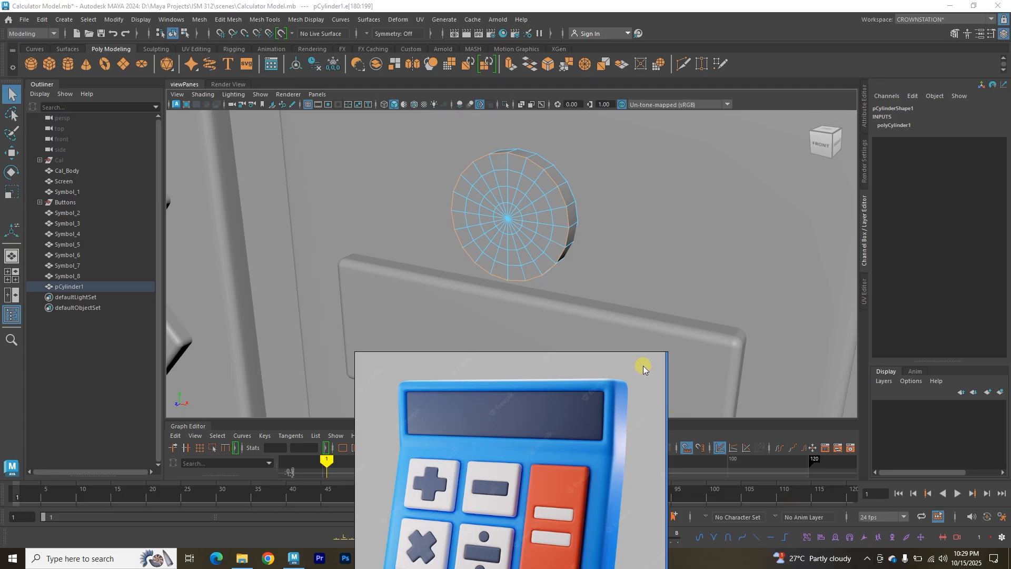
{"action": "left_click", "coordinate": [225, 20]}
{"action": "left_click", "coordinate": [236, 48]}
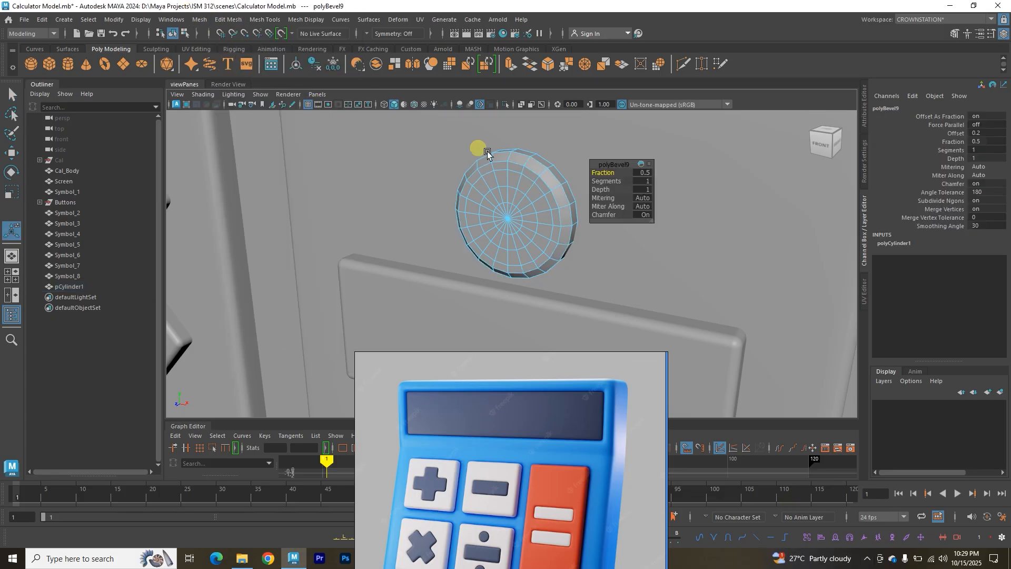
{"action": "left_click_drag", "start_coordinate": [605, 172], "coordinate": [614, 184]}
Return the cylinder to object mode and inspect its bevelled rim from an angle.
{"action": "right_click_drag", "start_coordinate": [523, 174], "coordinate": [557, 155]}
{"action": "left_click", "coordinate": [557, 152]}
{"action": "left_click_drag", "start_coordinate": [555, 157], "coordinate": [514, 198], "text": "alt"}
{"action": "left_click", "coordinate": [506, 230]}
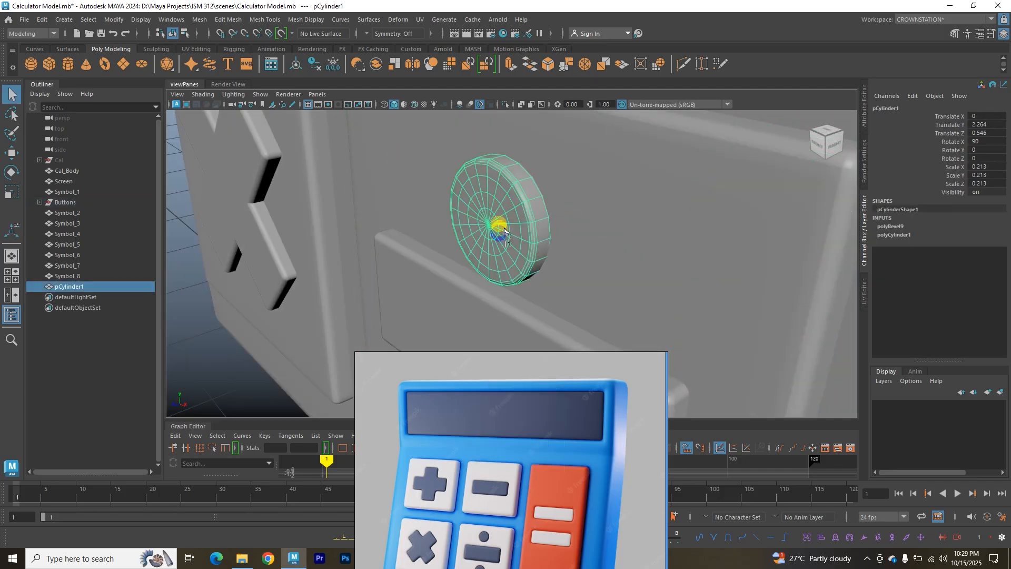
{"action": "left_click_drag", "start_coordinate": [512, 214], "coordinate": [512, 212], "text": "alt"}
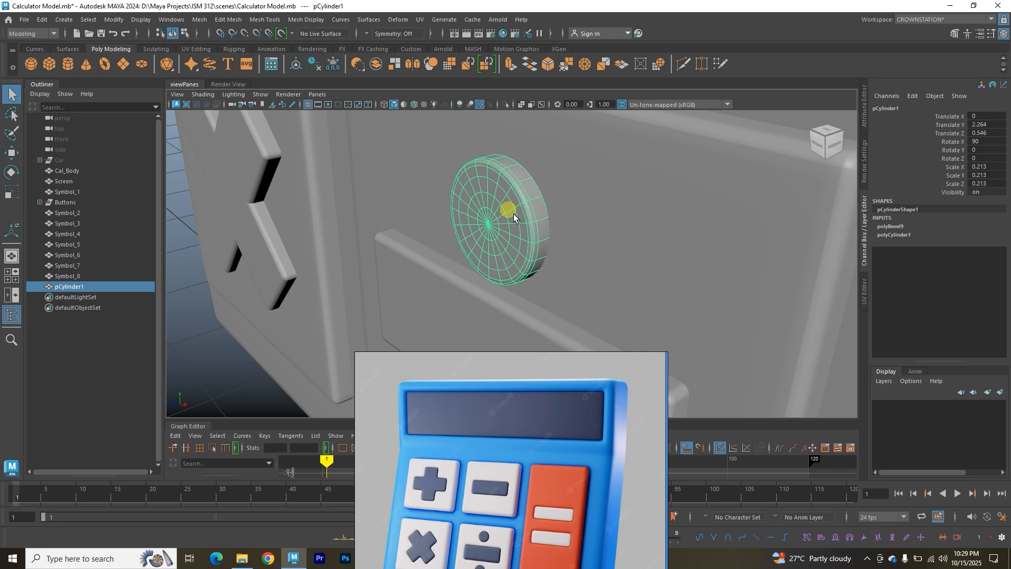
Tilt the cylinder to a Rotate X of about 88.09 and place it above the divide bar at about Translate Y 2.319.
{"action": "mouse_move", "coordinate": [498, 232]}
{"action": "left_mouse_down", "text": "alt"}
{"action": "mouse_move", "coordinate": [521, 222]}
{"action": "mouse_move", "coordinate": [472, 227]}
{"action": "mouse_move", "coordinate": [503, 216]}
{"action": "mouse_move", "coordinate": [487, 212]}
{"action": "mouse_move", "coordinate": [517, 182]}
{"action": "mouse_move", "coordinate": [413, 156]}
{"action": "mouse_move", "coordinate": [523, 219]}
{"action": "mouse_move", "coordinate": [356, 121]}
{"action": "mouse_move", "coordinate": [506, 229]}
{"action": "left_mouse_up", "text": "alt"}
{"action": "key", "text": "w"}
{"action": "key", "text": "e"}
{"action": "left_click", "coordinate": [419, 167]}
{"action": "scroll", "coordinate": [464, 197], "scroll_direction": "down", "scroll_amount": 7}
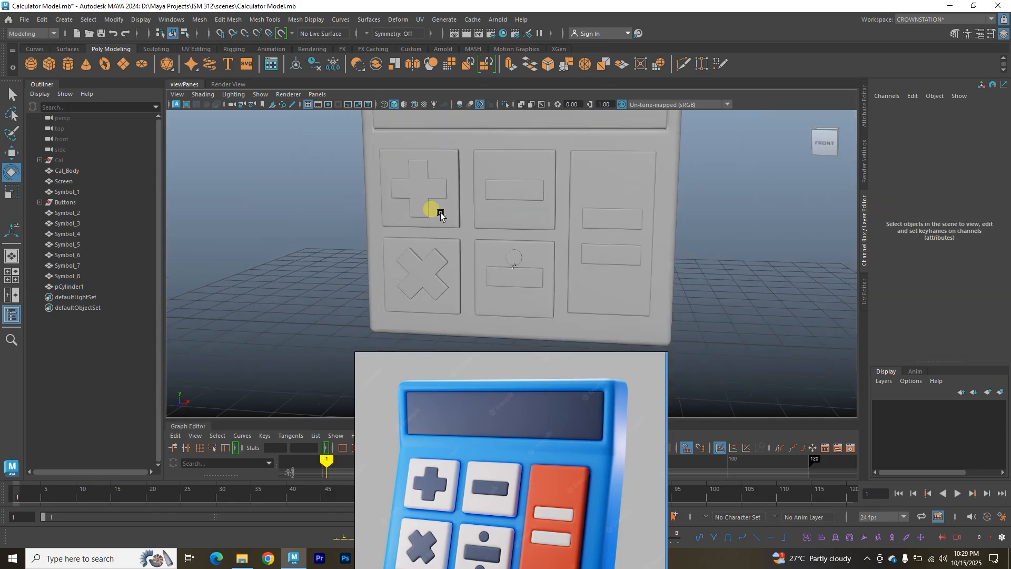
{"action": "middle_click_drag", "start_coordinate": [482, 261], "coordinate": [467, 196], "text": "alt"}
{"action": "left_click", "coordinate": [502, 198]}
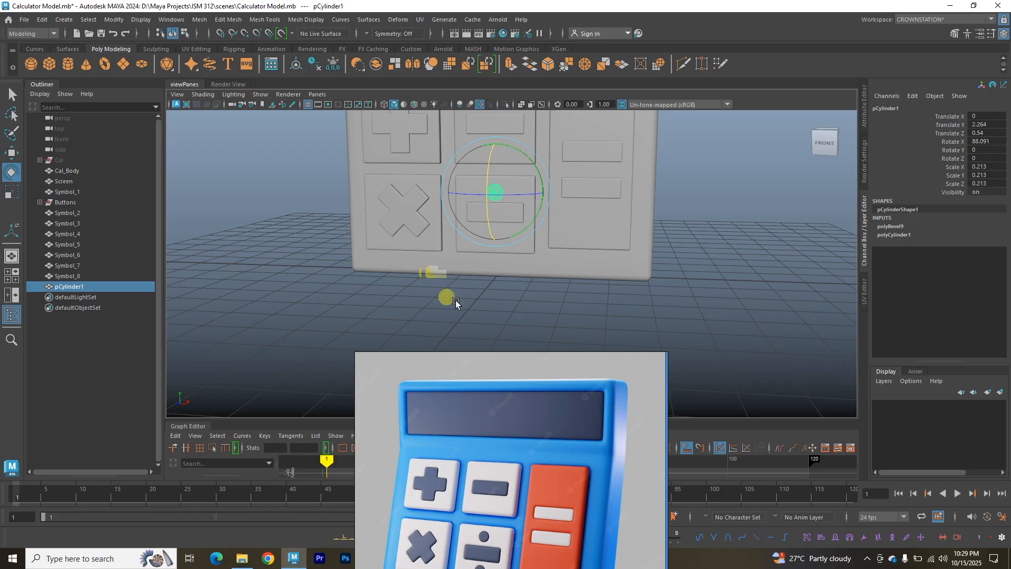
{"action": "key", "text": "w"}
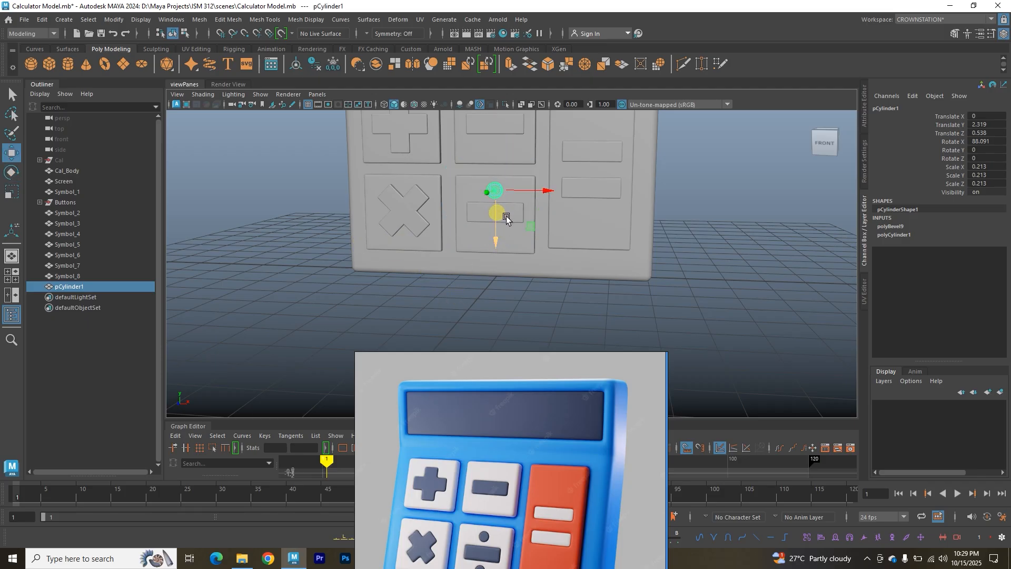
Duplicate the dot and place the copy below the divide bar at about Translate Y 1.124.
{"action": "key", "text": "ctrl+d"}
{"action": "left_click_drag", "start_coordinate": [506, 218], "coordinate": [504, 270]}
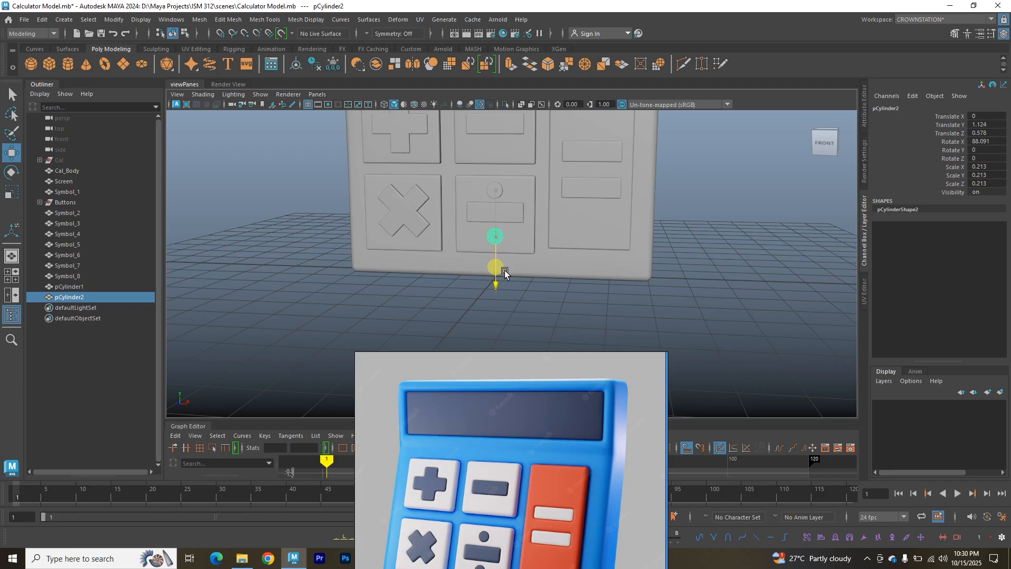
{"action": "left_click", "coordinate": [308, 264]}
Select the lower dot and move the floating reference image clear of the calculator model.
{"action": "left_click_drag", "start_coordinate": [439, 191], "coordinate": [456, 188], "text": "alt"}
{"action": "right_click_drag", "start_coordinate": [456, 188], "coordinate": [371, 157], "text": "alt"}
{"action": "right_click_drag", "start_coordinate": [463, 226], "coordinate": [441, 210], "text": "alt"}
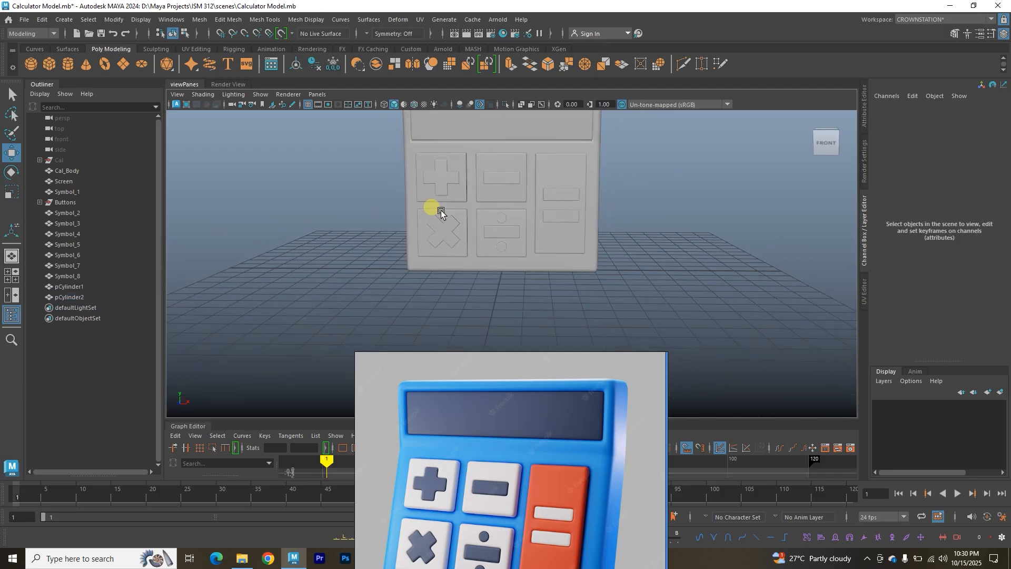
{"action": "middle_click_drag", "start_coordinate": [441, 210], "coordinate": [419, 251], "text": "alt"}
{"action": "left_click_drag", "start_coordinate": [431, 234], "coordinate": [424, 232], "text": "alt"}
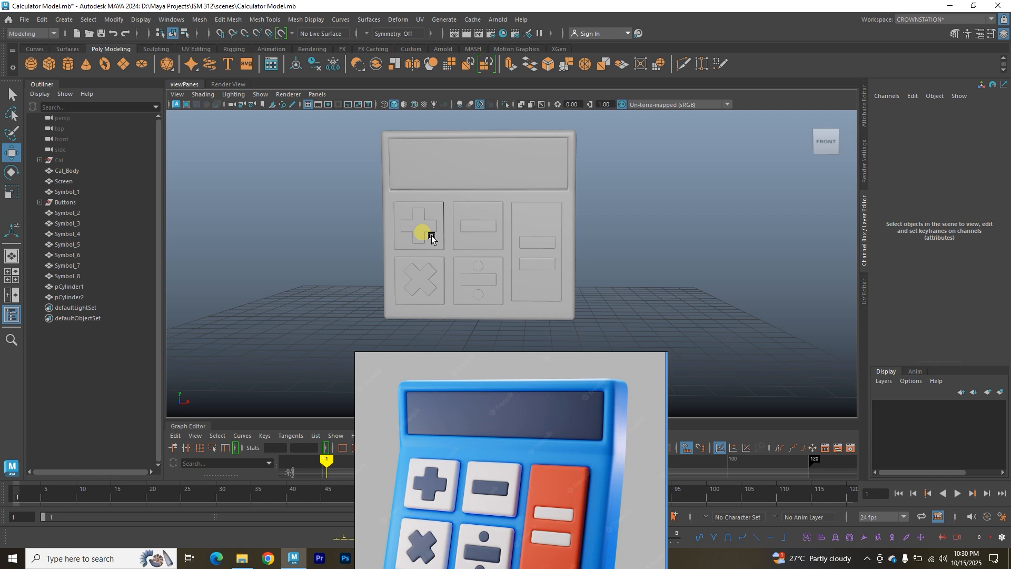
{"action": "left_click", "coordinate": [80, 296]}
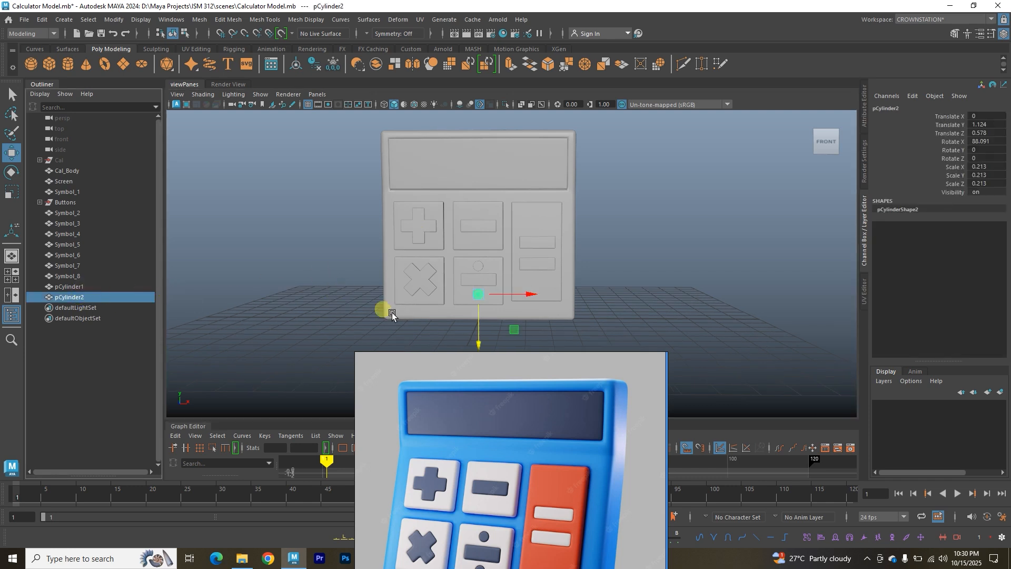
{"action": "left_click_drag", "start_coordinate": [437, 378], "coordinate": [745, 327]}
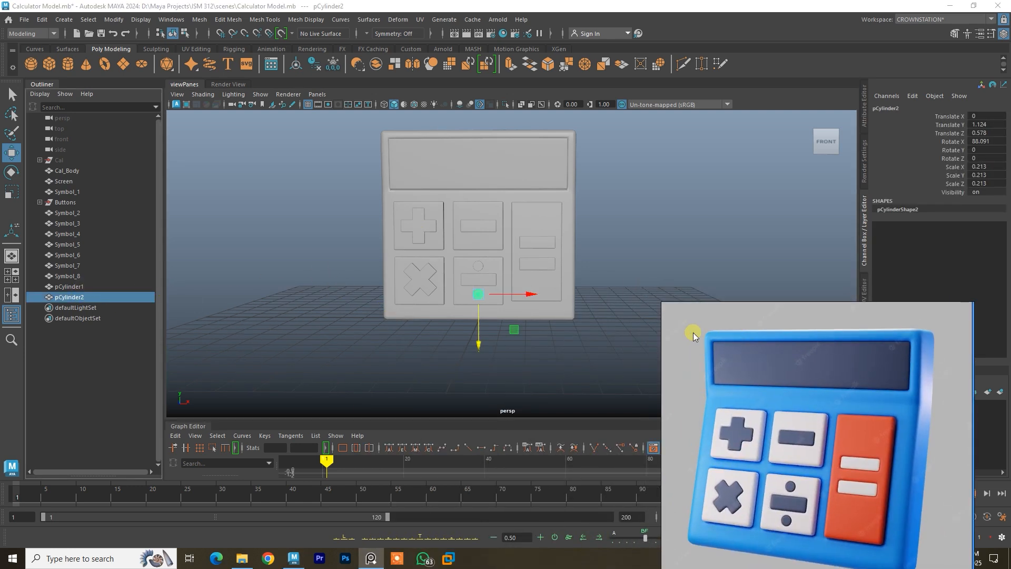
Combine the two dots and the divide bar into one mesh and delete its construction history.
{"action": "scroll", "coordinate": [502, 271], "scroll_direction": "up", "scroll_amount": 2}
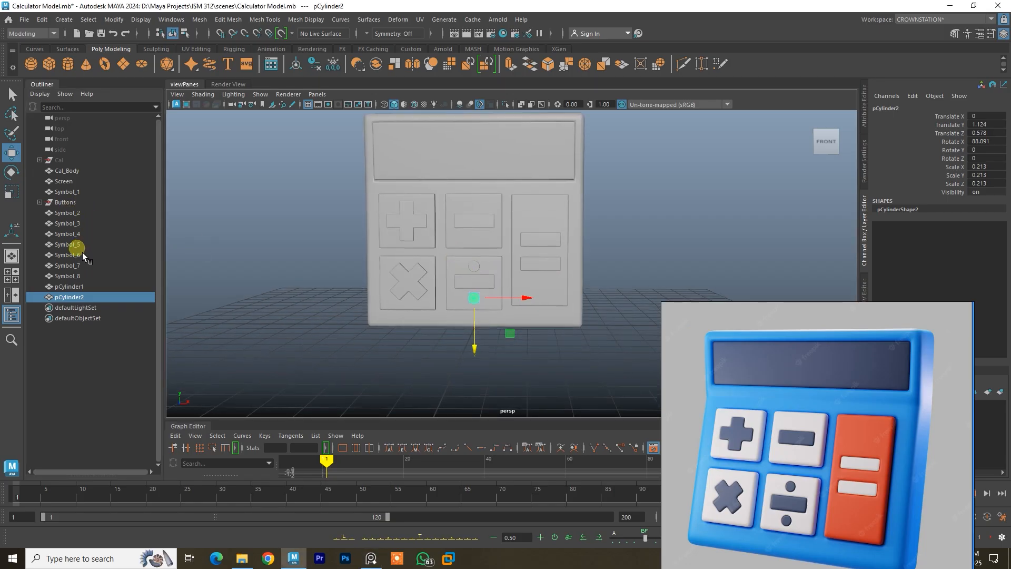
{"action": "scroll", "coordinate": [441, 262], "scroll_direction": "up", "scroll_amount": 2}
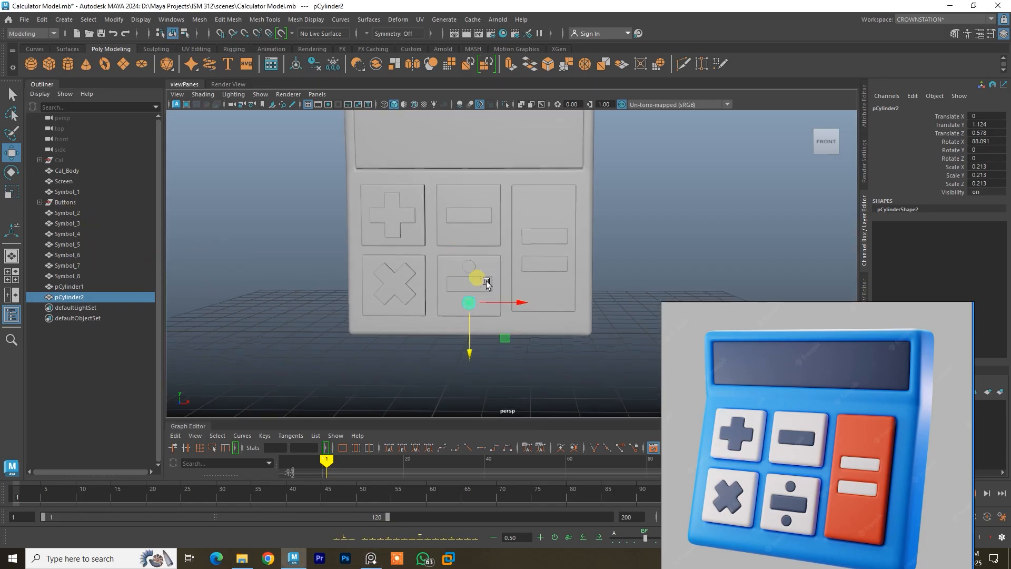
{"action": "scroll", "coordinate": [437, 300], "scroll_direction": "up", "scroll_amount": 3}
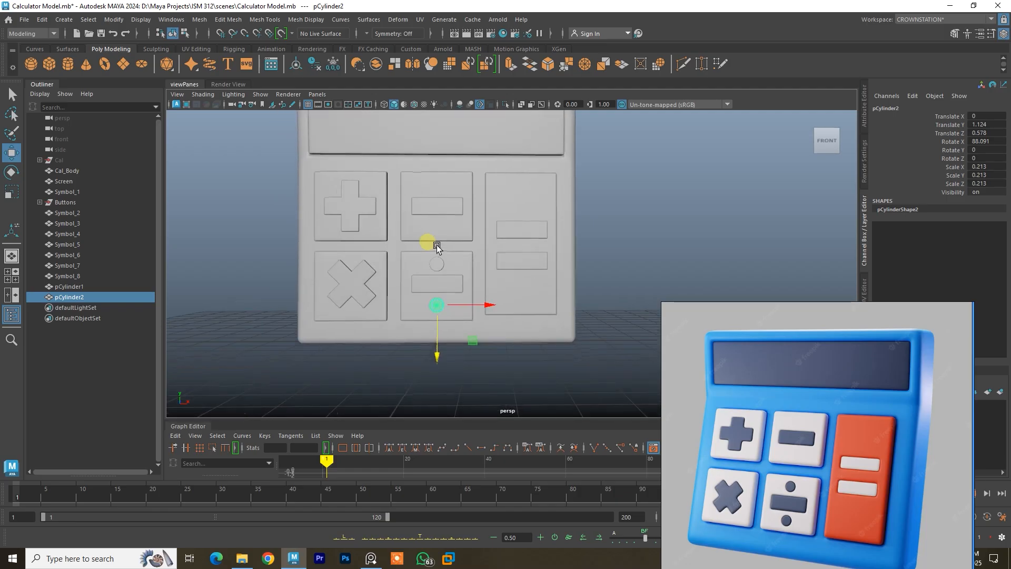
{"action": "scroll", "coordinate": [470, 312], "scroll_direction": "up", "scroll_amount": 3}
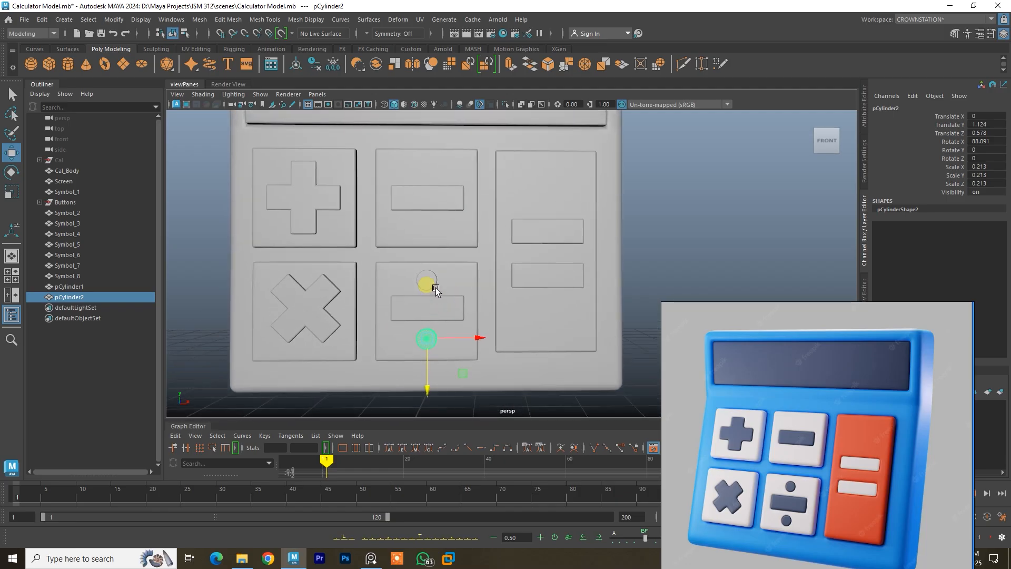
{"action": "left_click", "coordinate": [430, 283]}
{"action": "key", "text": "q"}
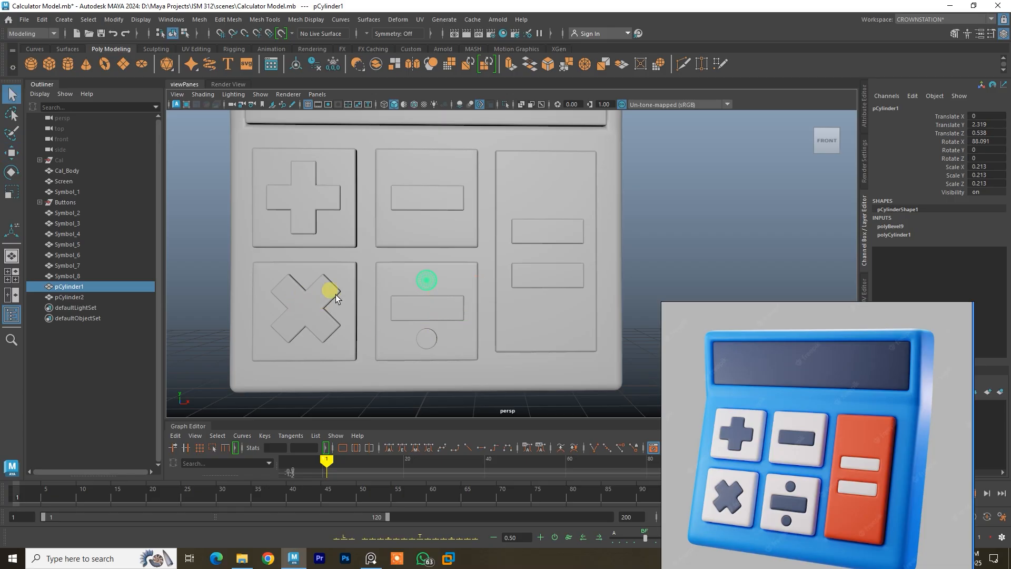
{"action": "left_click", "coordinate": [430, 347], "text": "shift"}
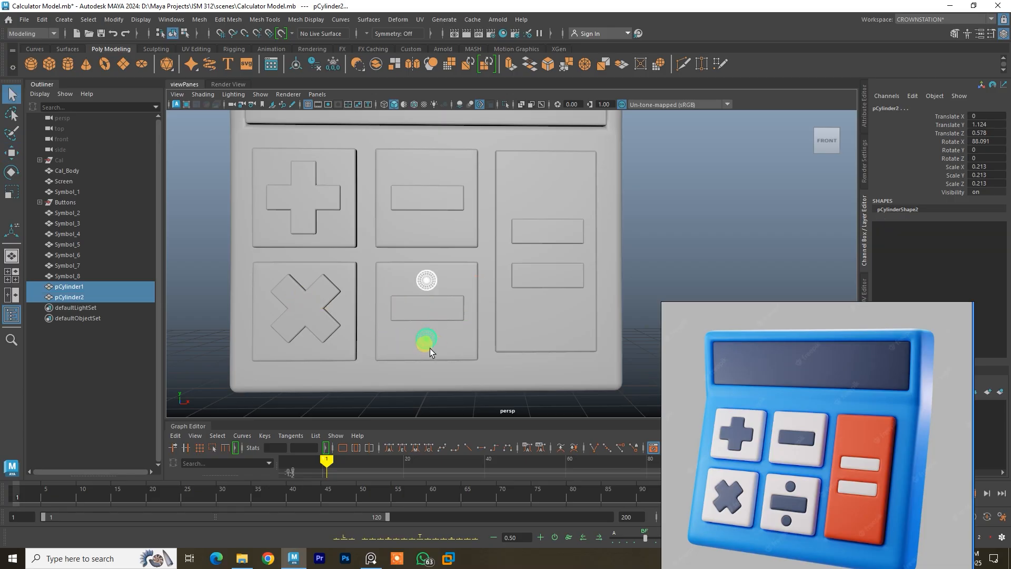
{"action": "left_click", "coordinate": [427, 315], "text": "shift"}
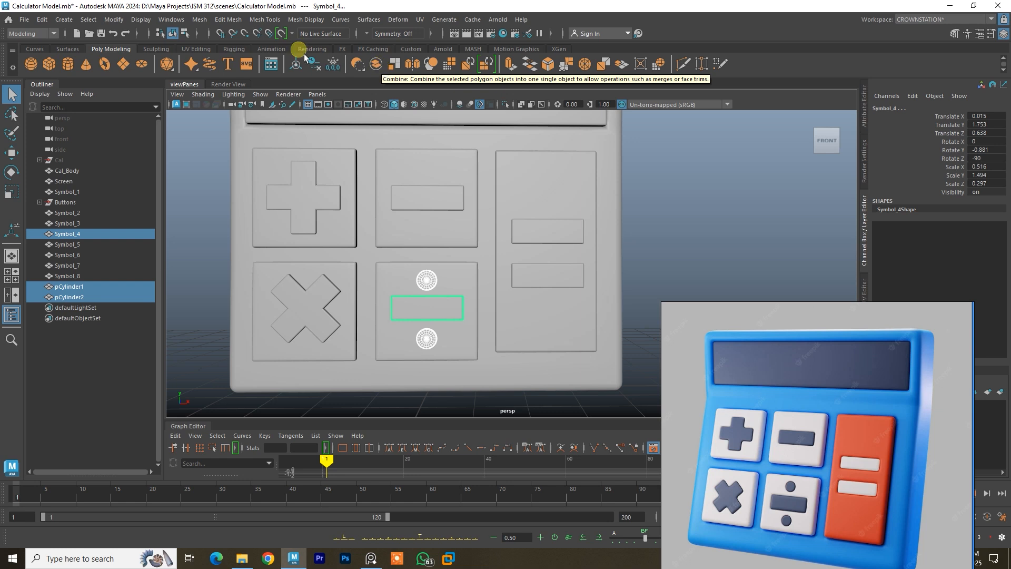
{"action": "left_click", "coordinate": [199, 20]}
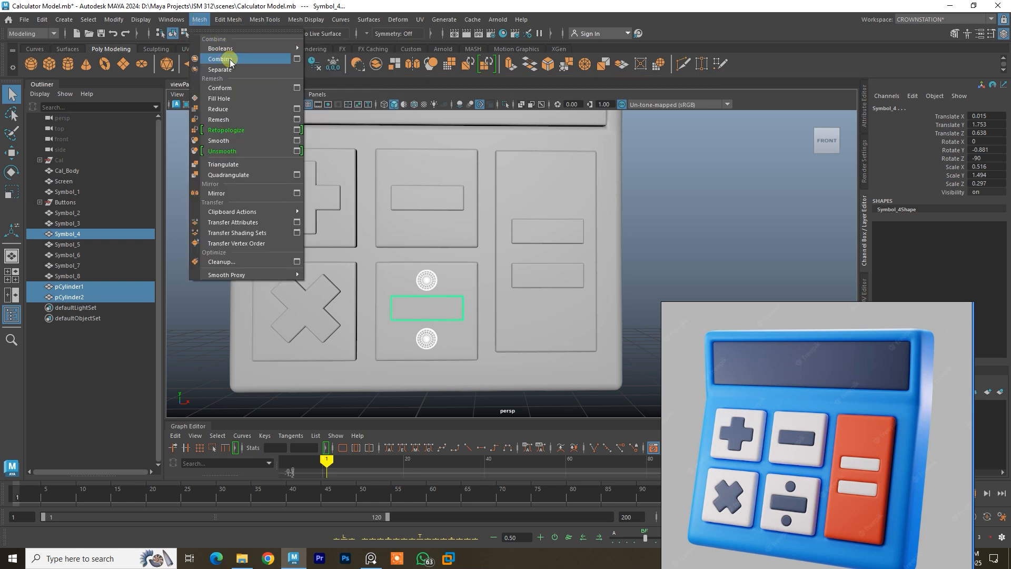
{"action": "left_click", "coordinate": [230, 60]}
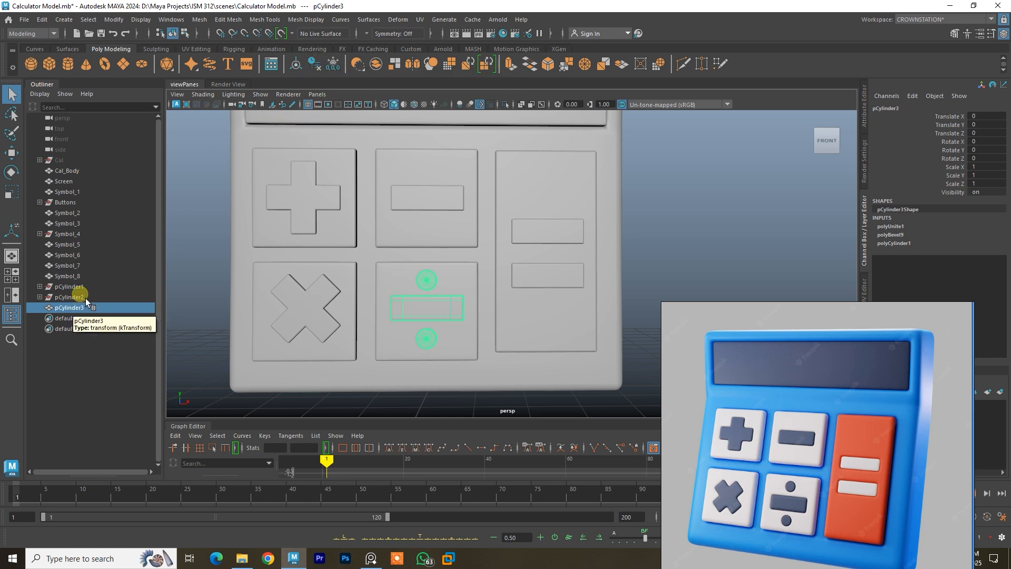
{"action": "left_click", "coordinate": [321, 71]}
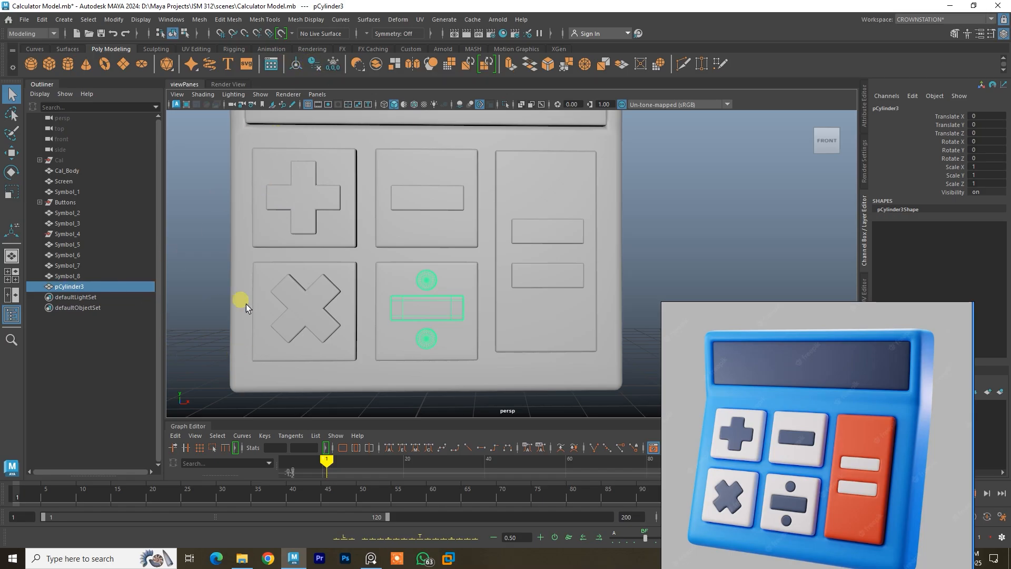
Rename the combined divide symbol as Division.
{"action": "left_click", "coordinate": [78, 278]}
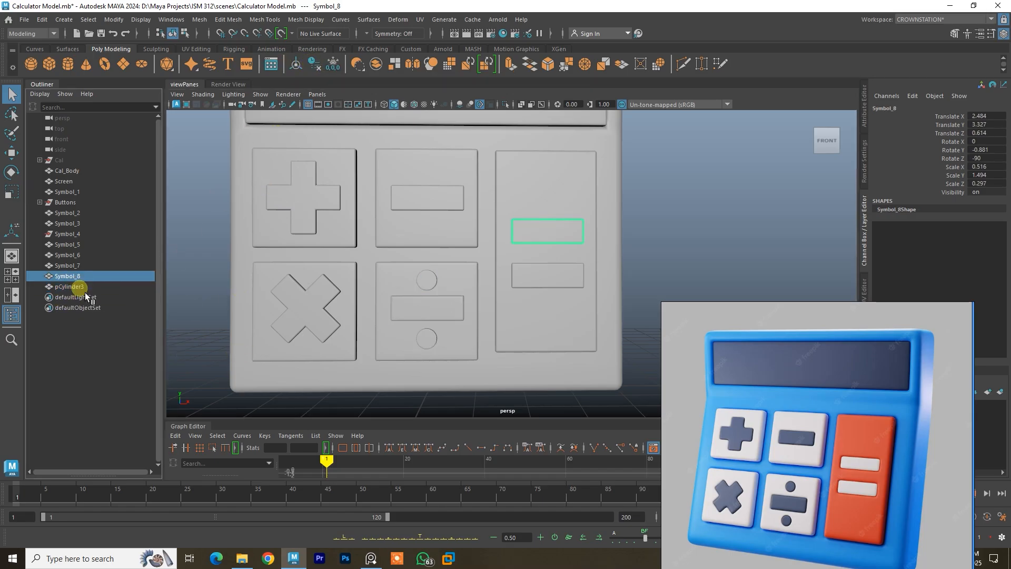
{"action": "left_click", "coordinate": [79, 287]}
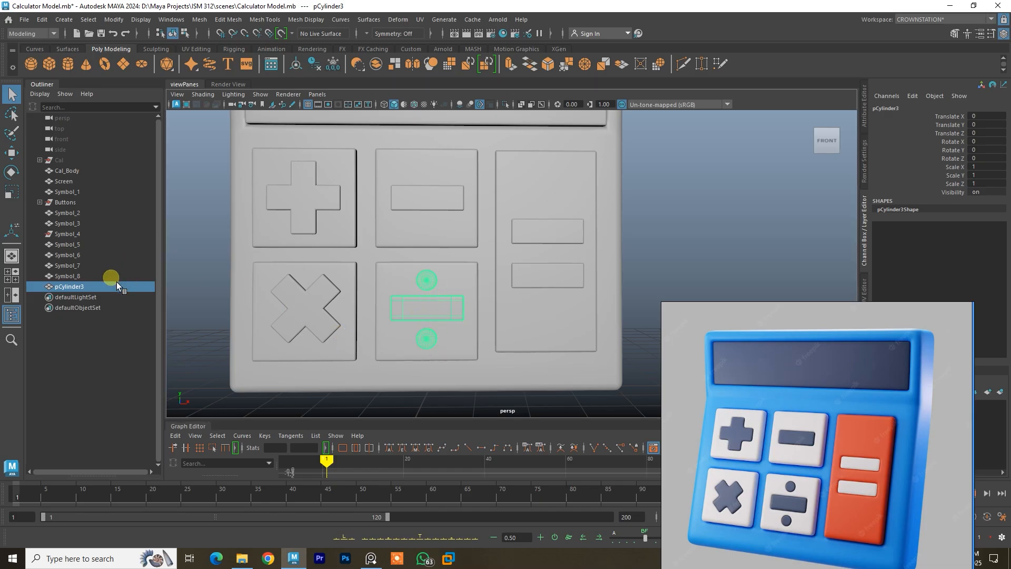
{"action": "double_click", "coordinate": [85, 287]}
{"action": "type", "text": "Div"}
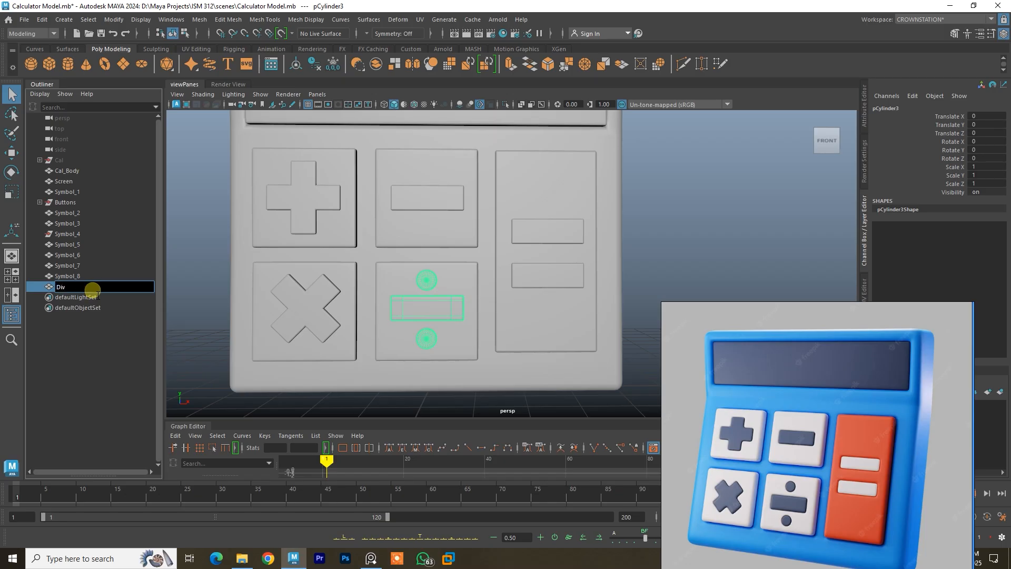
{"action": "type", "text": "ision"}
{"action": "key", "text": "Return"}
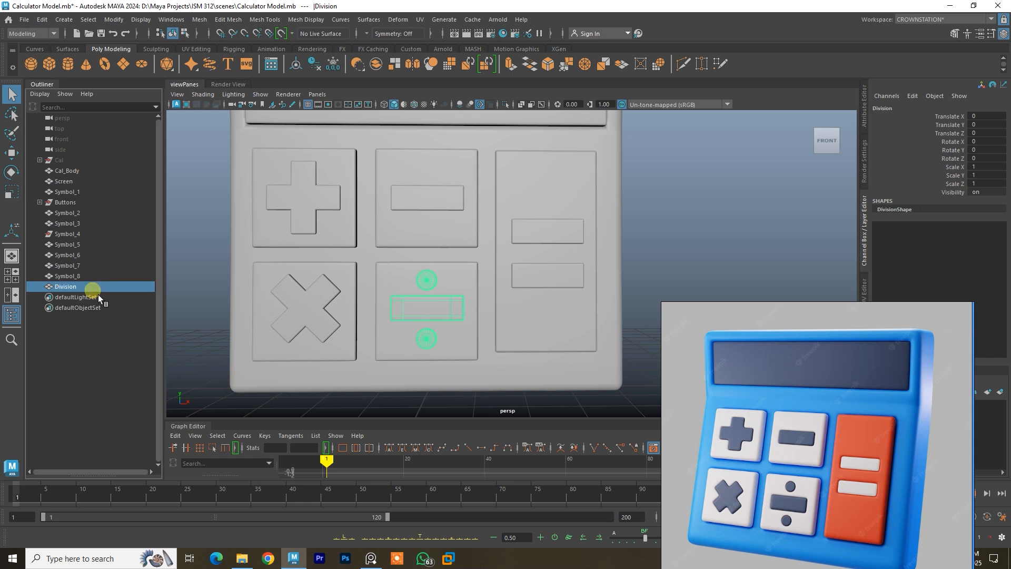
Combine the two crossed bars of the multiply symbol into one mesh and delete its construction history.
{"action": "left_click", "coordinate": [314, 316]}
{"action": "left_click", "coordinate": [328, 298], "text": "shift"}
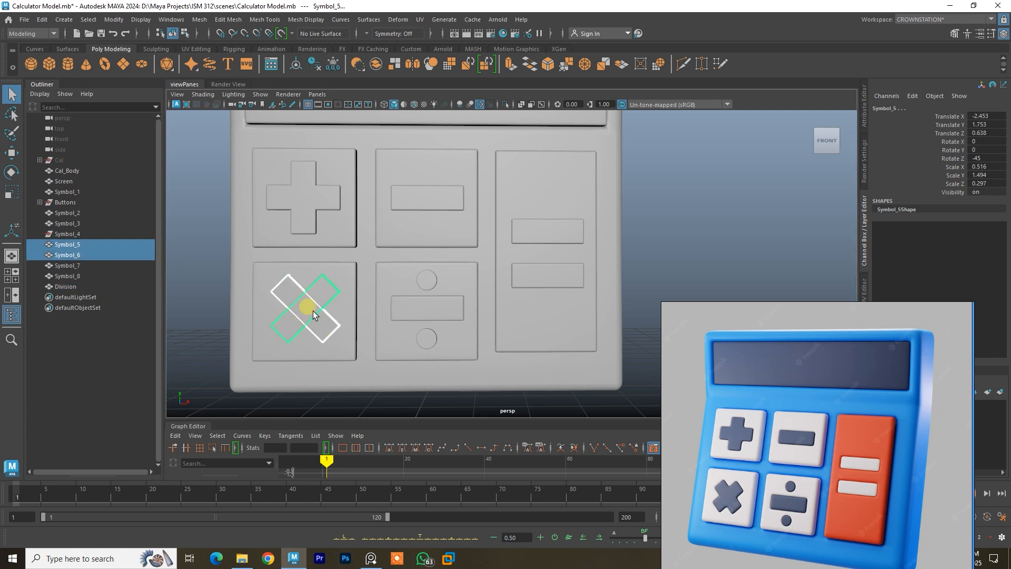
{"action": "left_click", "coordinate": [377, 65]}
{"action": "left_click", "coordinate": [319, 68]}
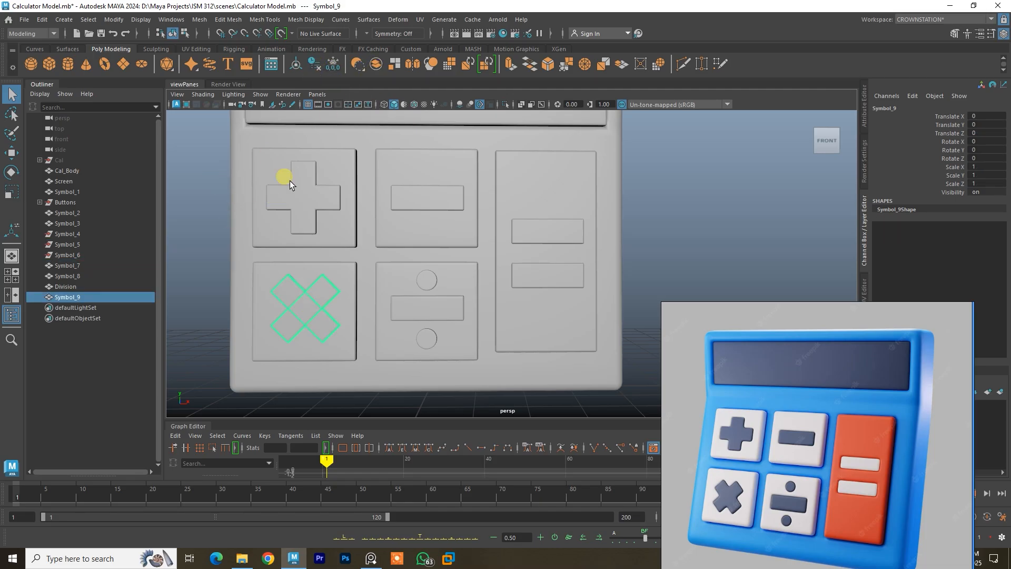
Rename the combined multiply symbol as Multiplicatn.
{"action": "double_click", "coordinate": [81, 299]}
{"action": "key", "text": "Caps_Lock"}
{"action": "type", "text": "Multiplicatn"}
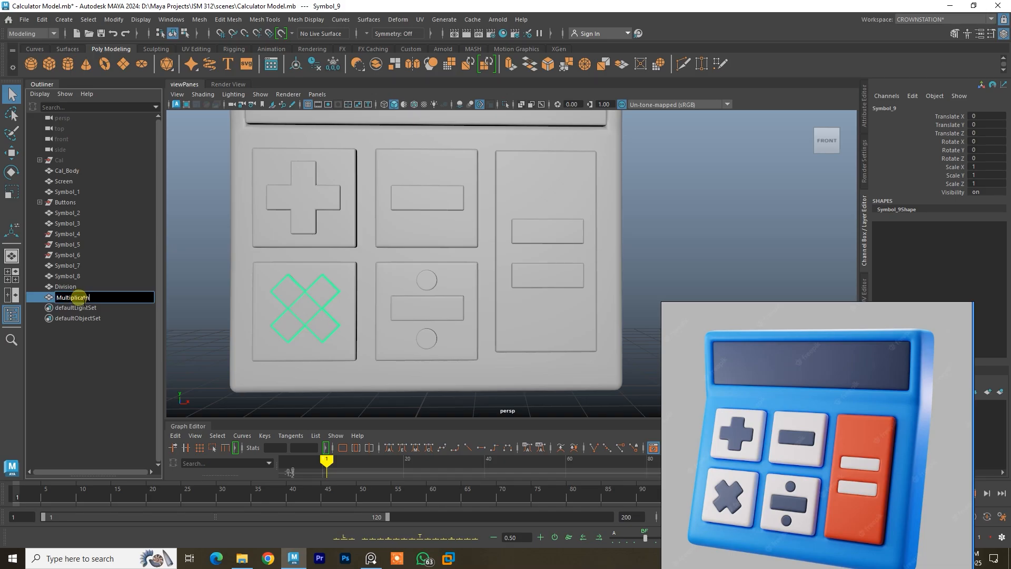
{"action": "key", "text": "Return"}
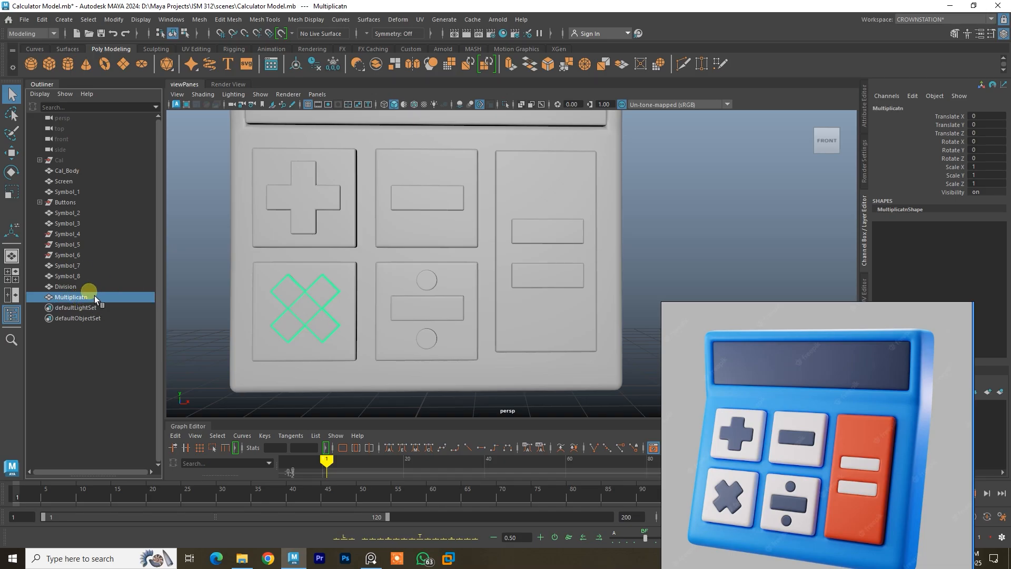
Combine the vertical and horizontal bars of the plus symbol into one mesh and delete its construction history.
{"action": "left_click", "coordinate": [312, 227]}
{"action": "left_click", "coordinate": [333, 205], "text": "shift"}
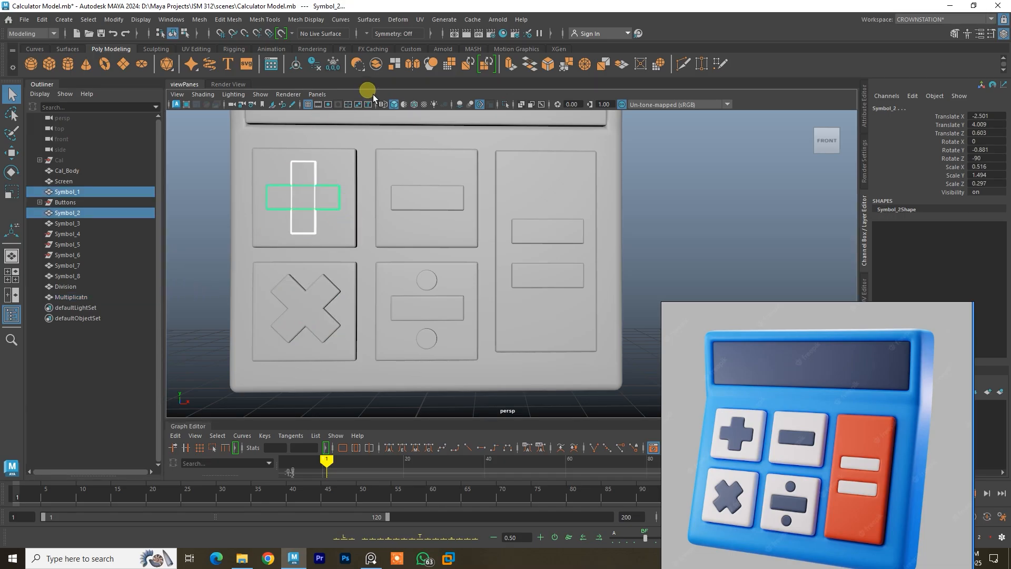
{"action": "left_click", "coordinate": [377, 67]}
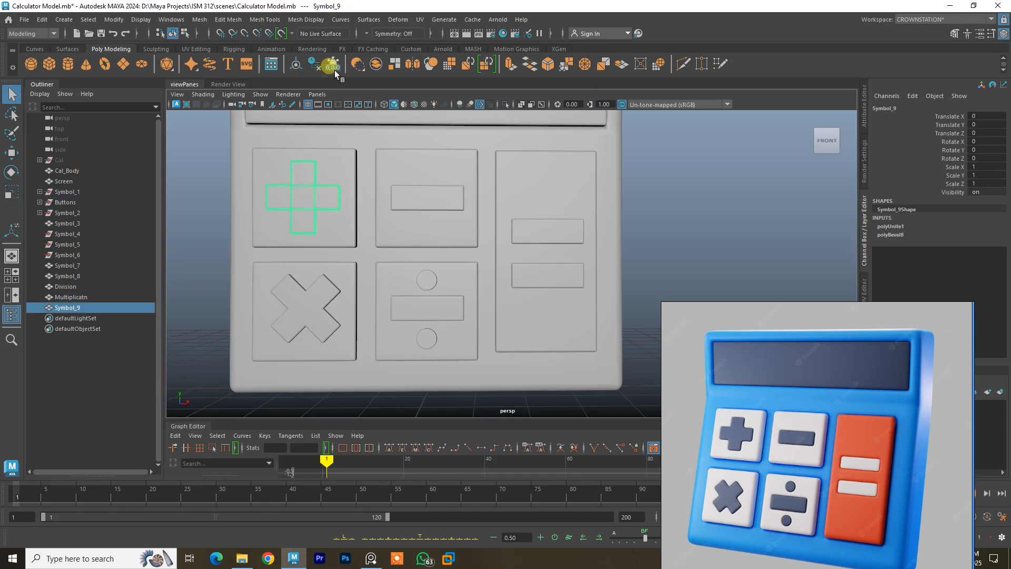
{"action": "left_click", "coordinate": [323, 68]}
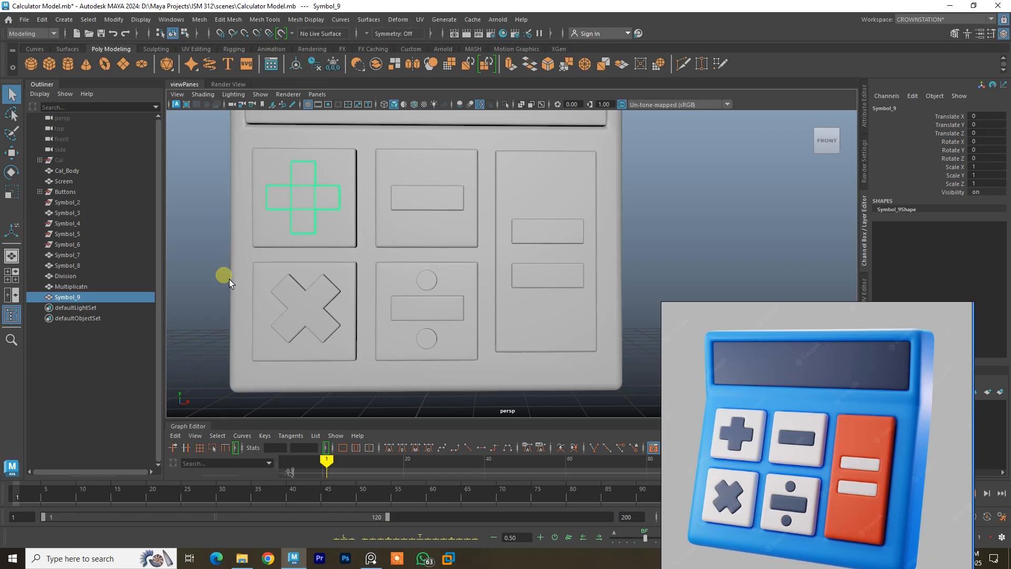
Rename the combined plus symbol as Add.
{"action": "double_click", "coordinate": [79, 298]}
{"action": "type", "text": "Add"}
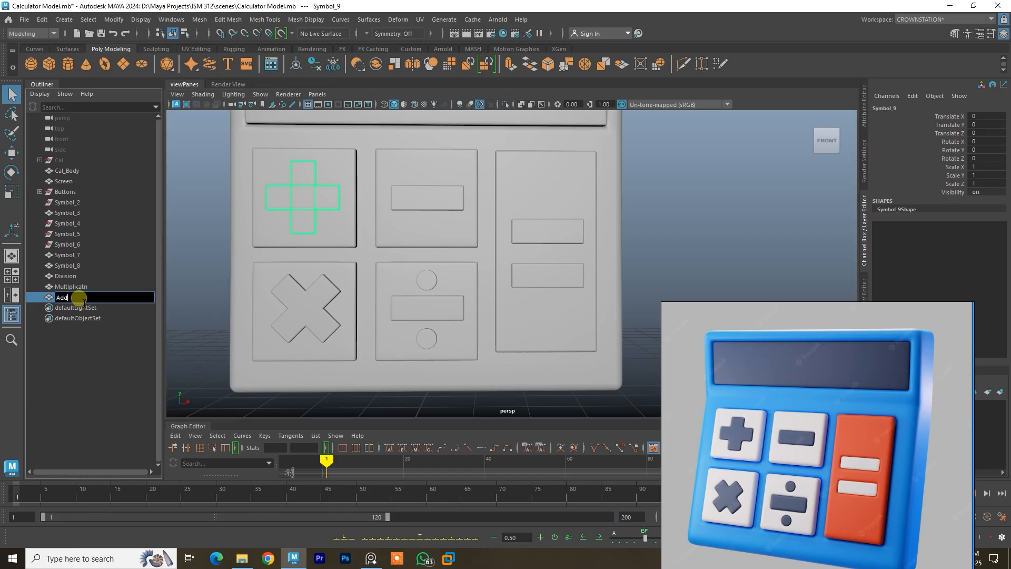
{"action": "key", "text": "Return"}
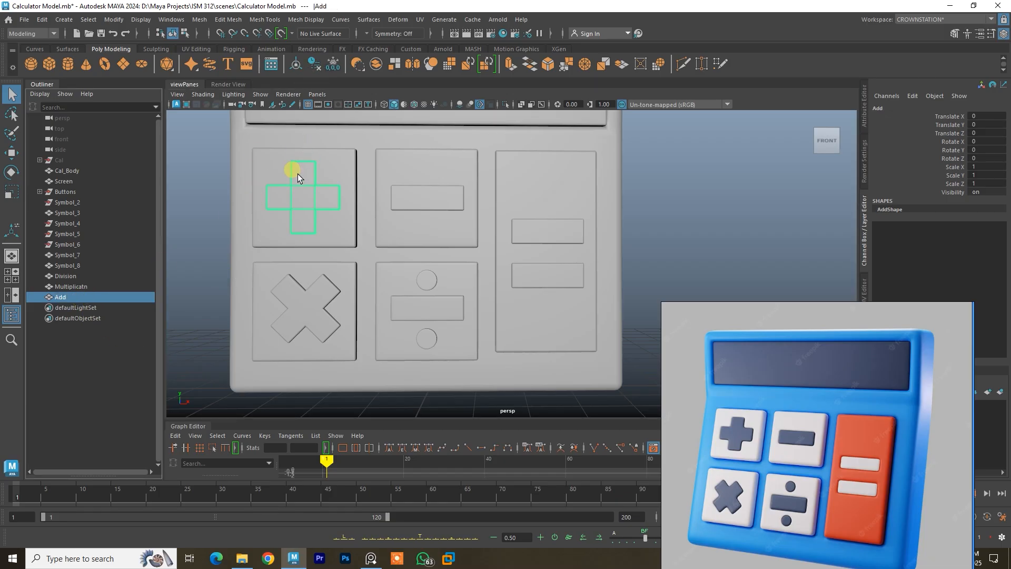
Rename the minus symbol's bar as Sub.
{"action": "left_click", "coordinate": [389, 204]}
{"action": "double_click", "coordinate": [96, 212]}
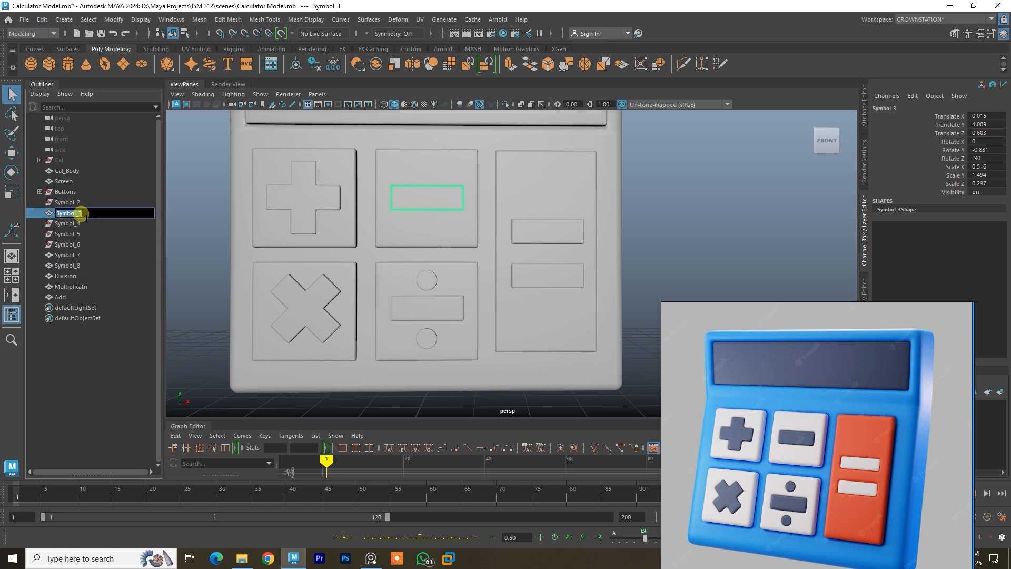
{"action": "type", "text": "Sub"}
{"action": "key", "text": "Return"}
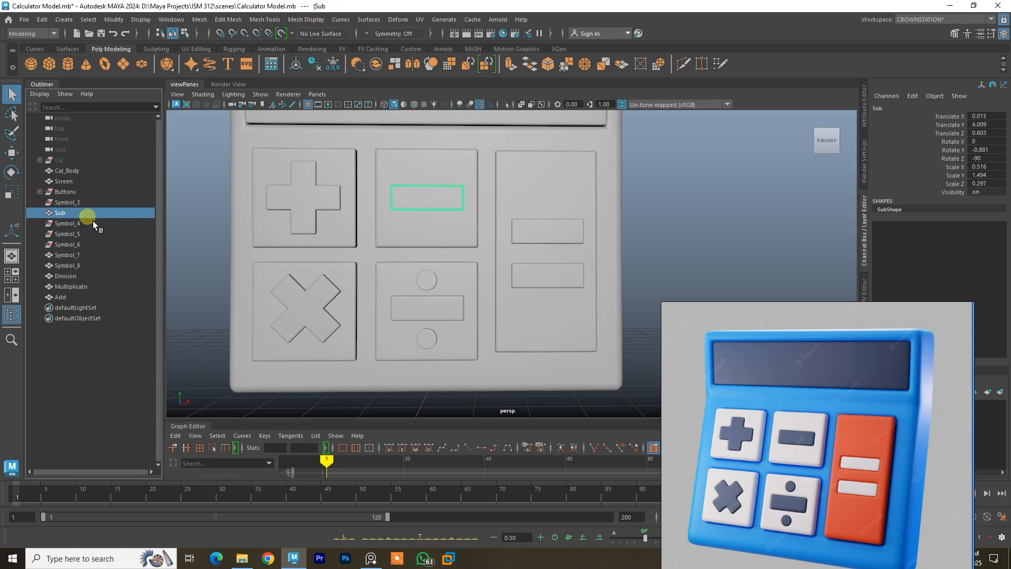
Combine the two bars of the equals sign into one mesh and delete its construction history.
{"action": "left_click", "coordinate": [547, 234]}
{"action": "left_click", "coordinate": [553, 274]}
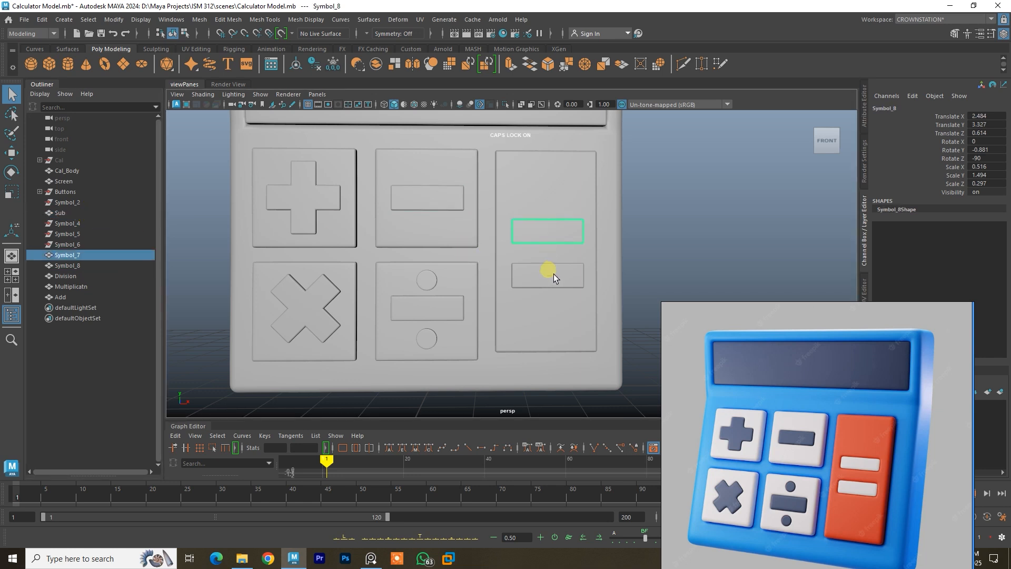
{"action": "left_click", "coordinate": [573, 236], "text": "shift"}
{"action": "left_click", "coordinate": [380, 67]}
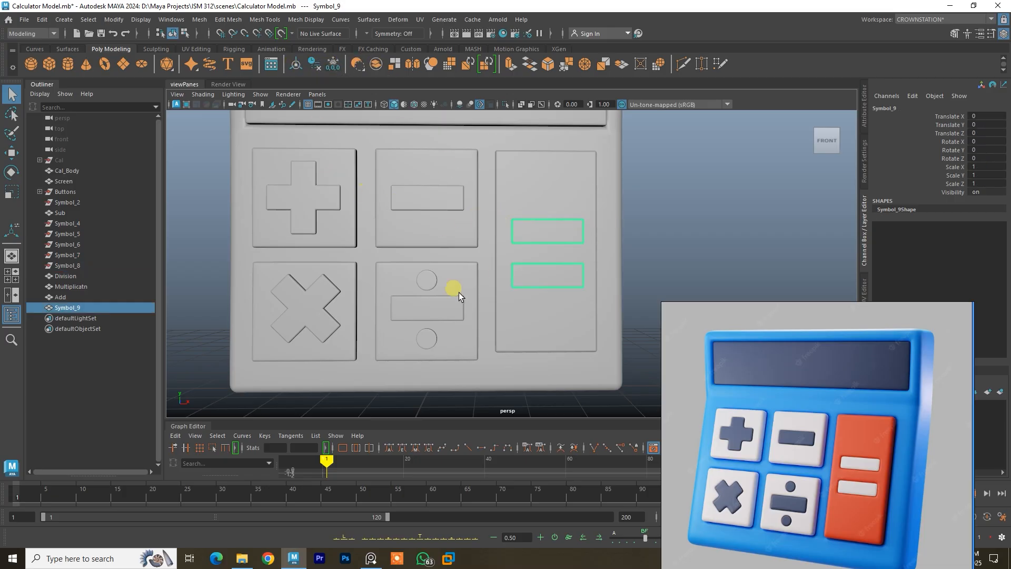
Rename the combined equals sign mesh as Equal.
{"action": "double_click", "coordinate": [83, 311]}
{"action": "type", "text": "Equal"}
{"action": "key", "text": "Return"}
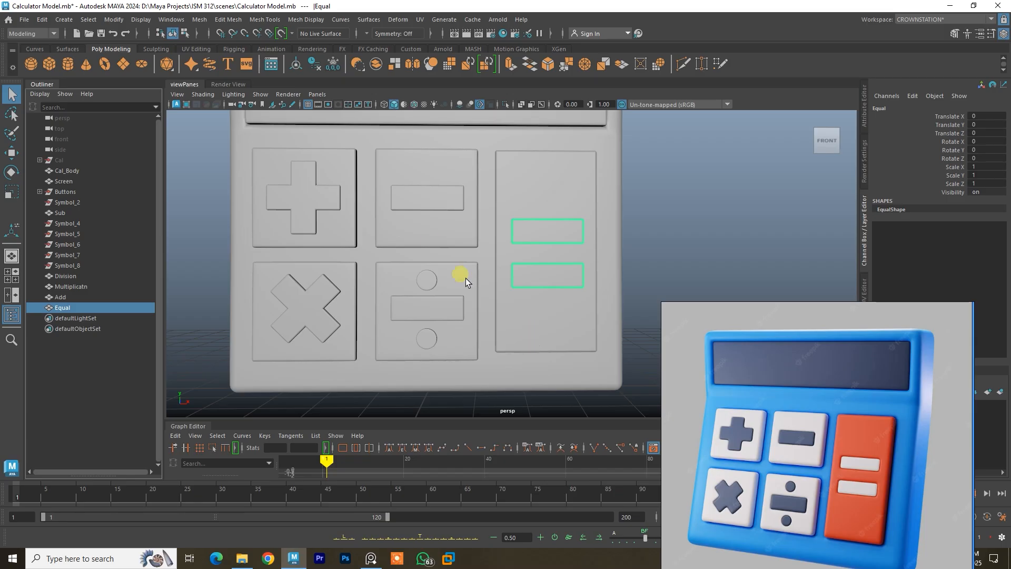
Delete the construction history of all calculator parts, including the body, screen, buttons and operator symbols.
{"action": "scroll", "coordinate": [443, 245], "scroll_direction": "down", "scroll_amount": 4}
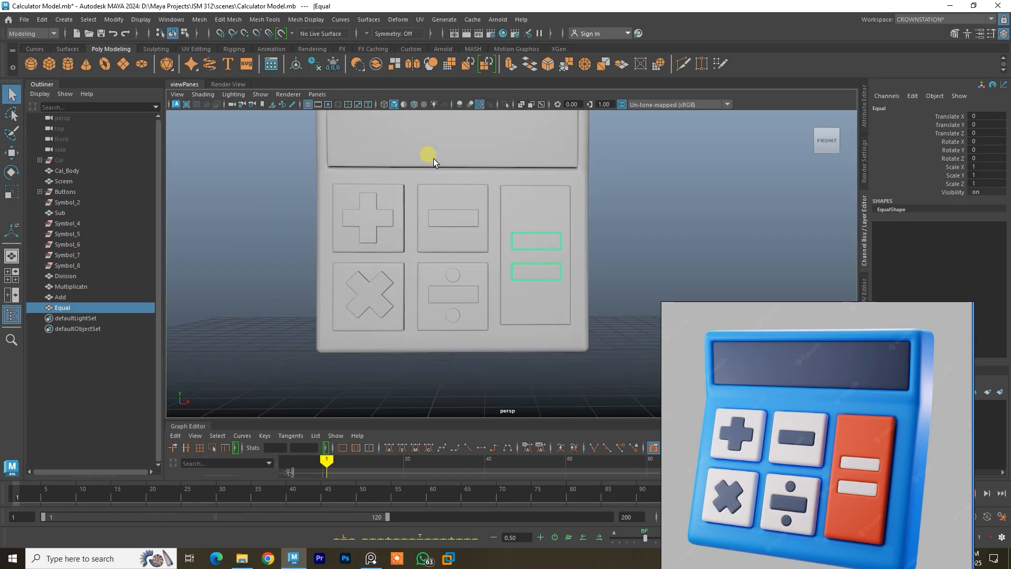
{"action": "left_click", "coordinate": [422, 182]}
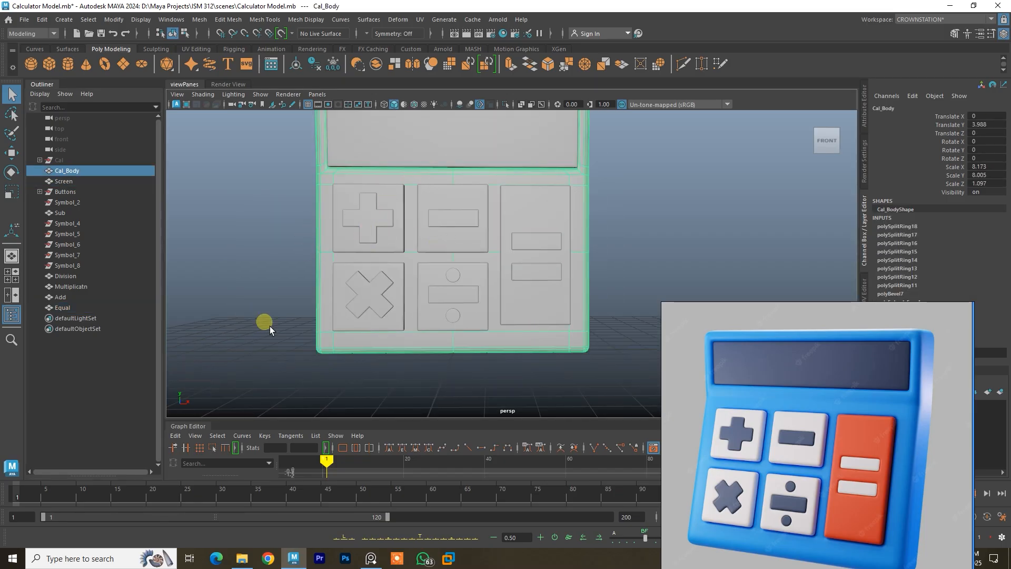
{"action": "left_click", "coordinate": [531, 274]}
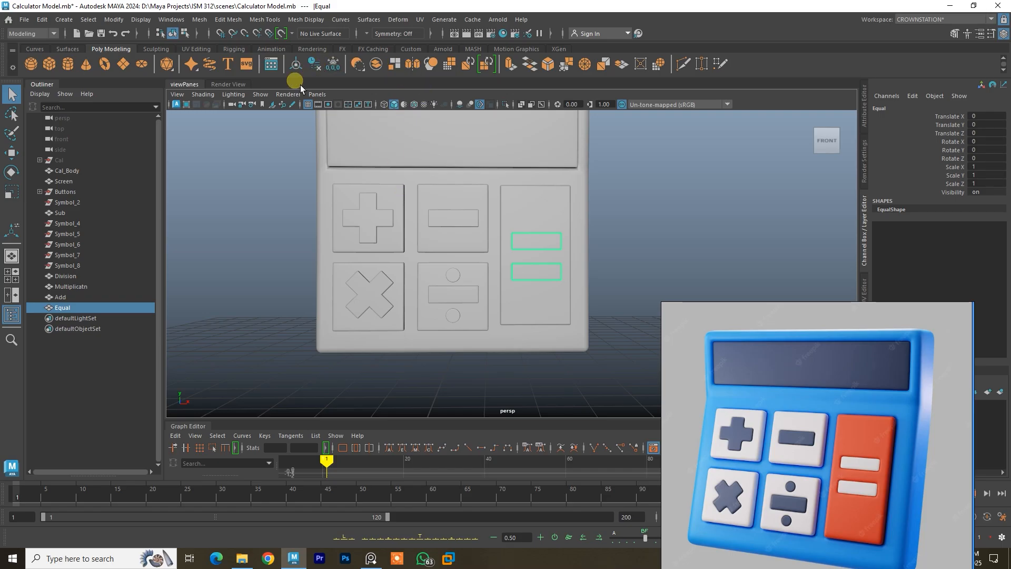
{"action": "left_click", "coordinate": [452, 219]}
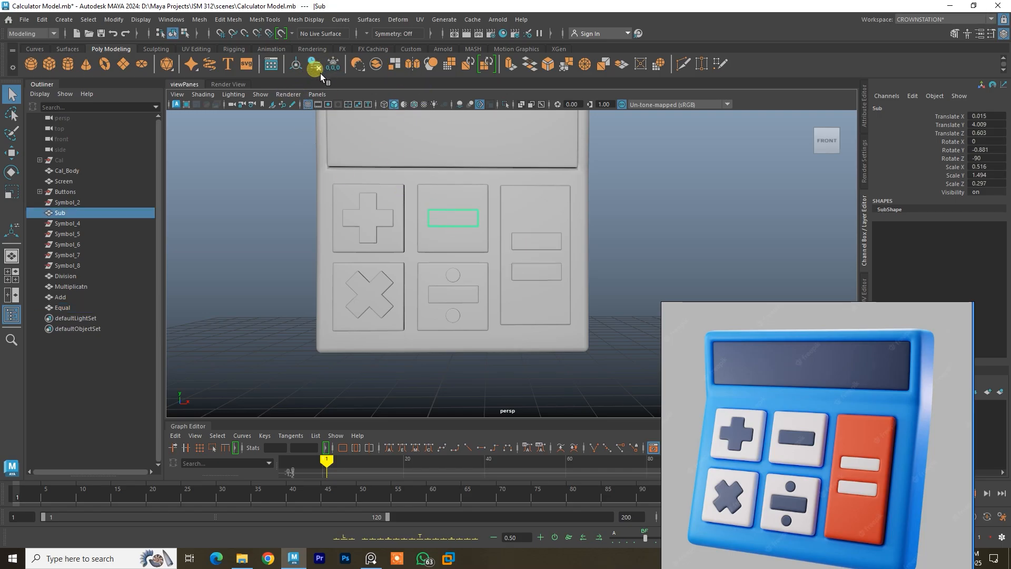
{"action": "left_click", "coordinate": [363, 208]}
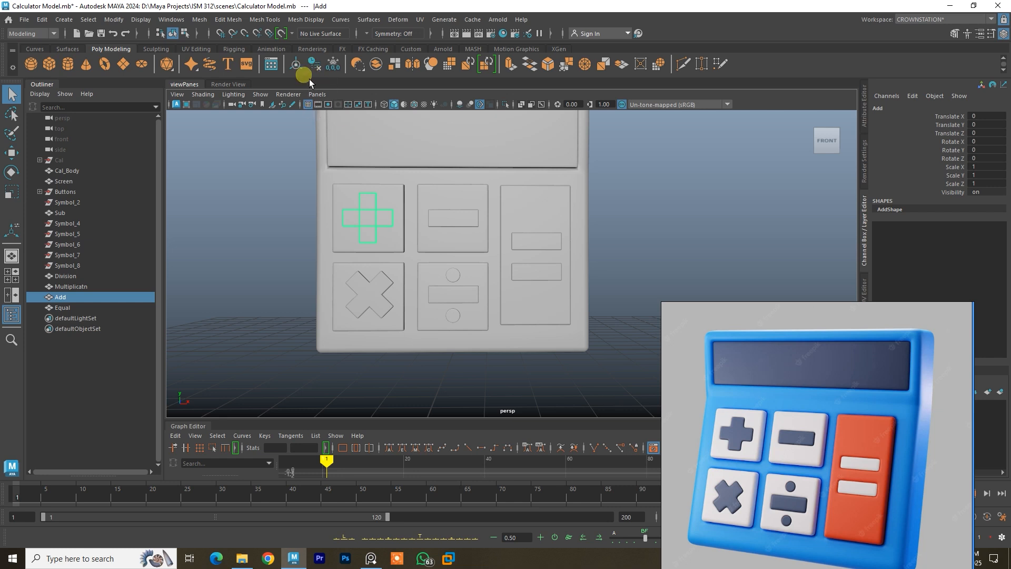
{"action": "left_click", "coordinate": [382, 308]}
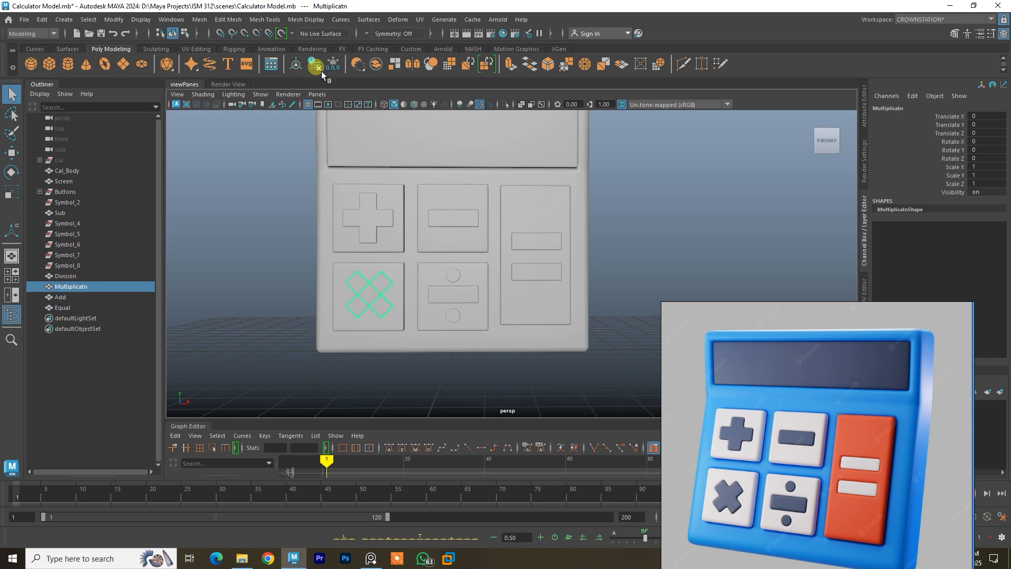
{"action": "left_click", "coordinate": [478, 296]}
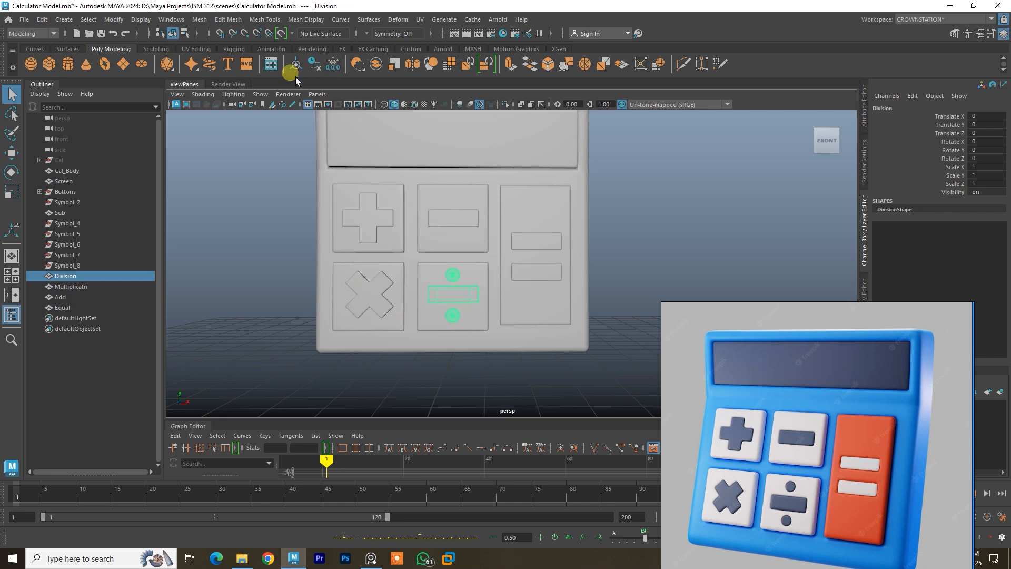
{"action": "left_click", "coordinate": [537, 273]}
{"action": "scroll", "coordinate": [345, 176], "scroll_direction": "down", "scroll_amount": 3}
{"action": "left_click_drag", "start_coordinate": [345, 125], "coordinate": [566, 339]}
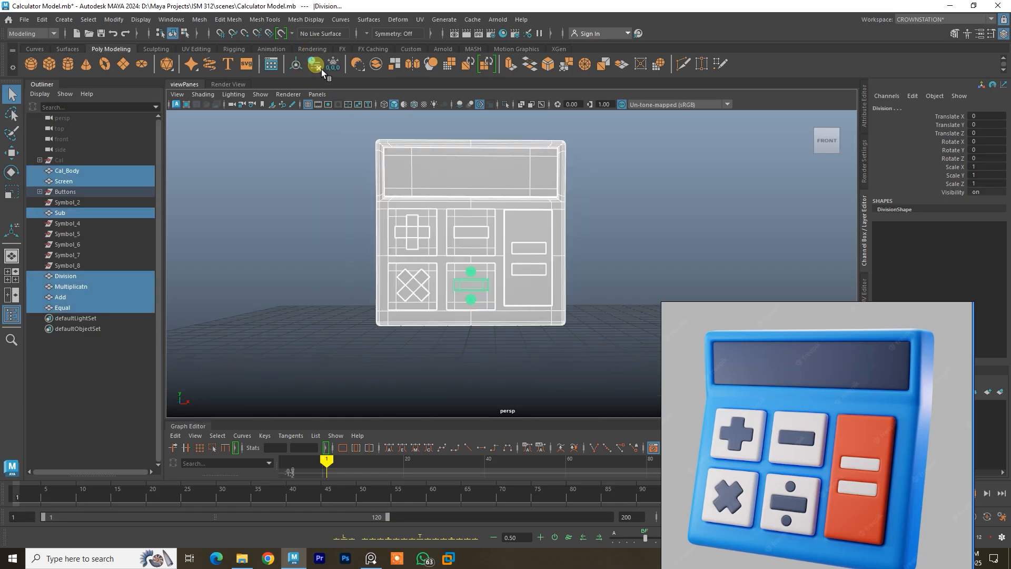
Delete the leftover empty groups Symbol_2 and Symbol_4 through Symbol_8.
{"action": "left_click", "coordinate": [419, 233]}
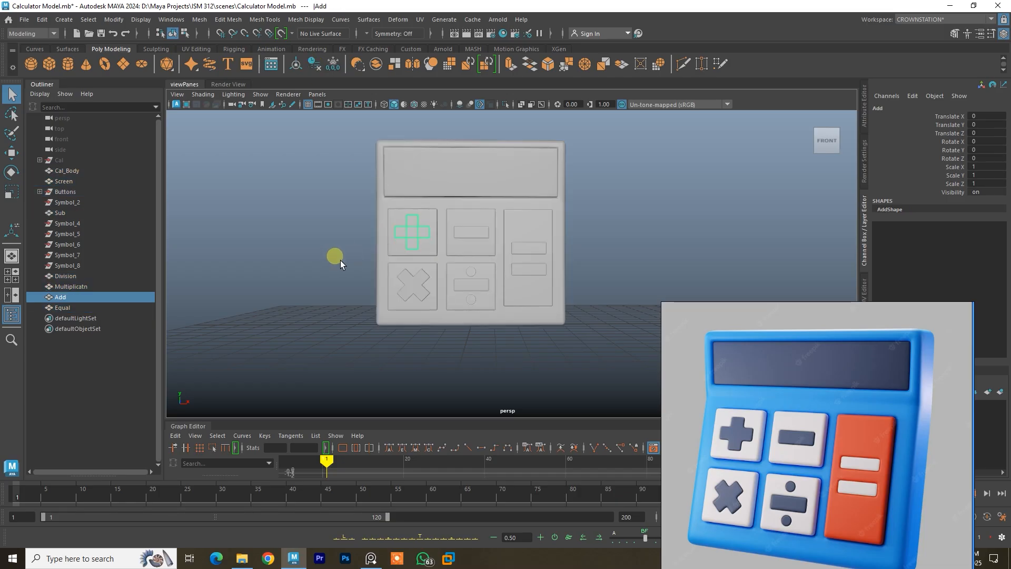
{"action": "left_click", "coordinate": [76, 226]}
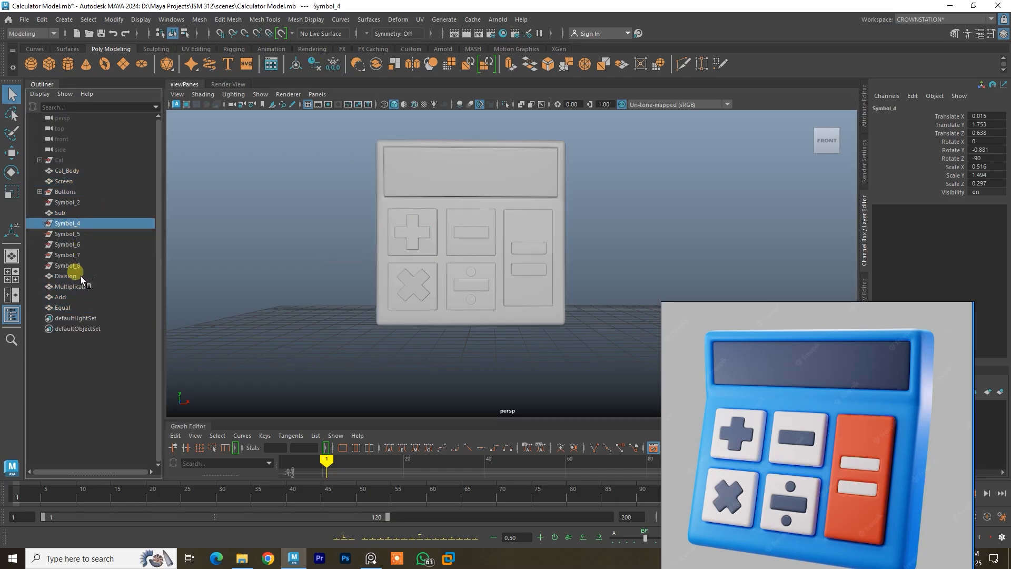
{"action": "left_click", "coordinate": [83, 268], "text": "shift"}
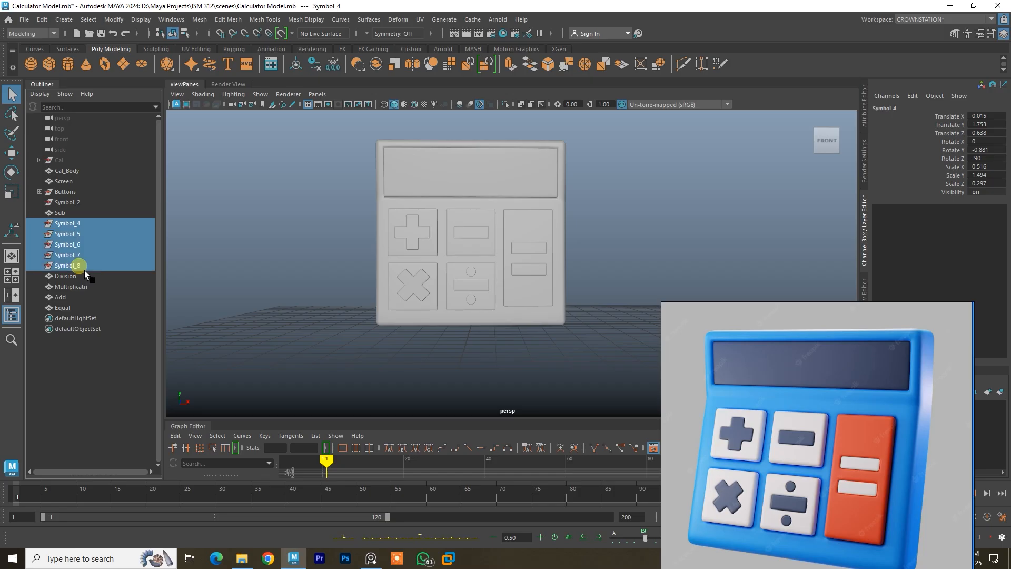
{"action": "left_click_drag", "start_coordinate": [111, 266], "coordinate": [86, 211]}
{"action": "left_click", "coordinate": [78, 206]}
{"action": "left_click", "coordinate": [85, 193]}
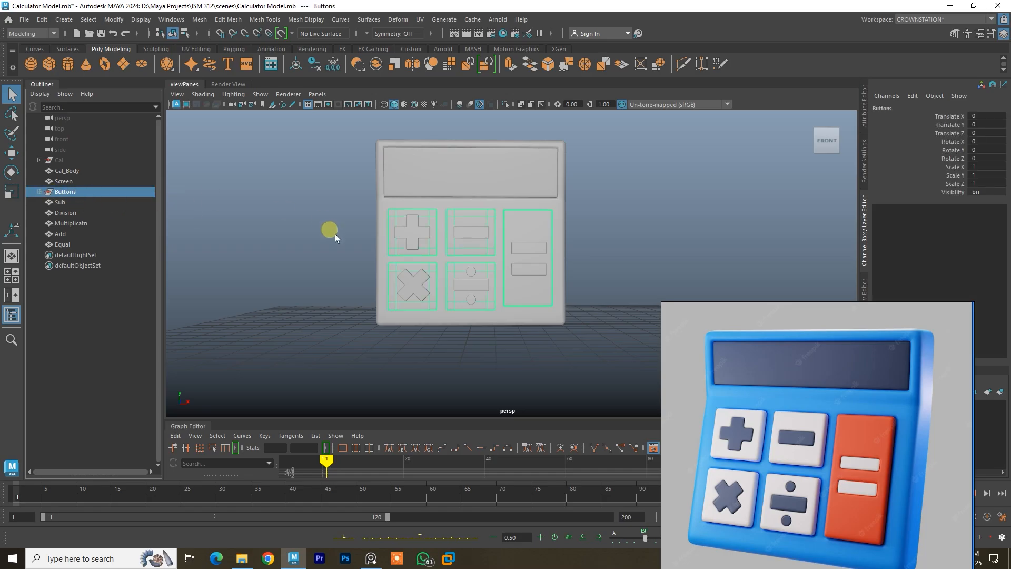
Group the Sub, Division, Multiplicatn, Add and Equal meshes and rename the group as Symbols.
{"action": "scroll", "coordinate": [421, 260], "scroll_direction": "up", "scroll_amount": 2}
{"action": "middle_click_drag", "start_coordinate": [450, 259], "coordinate": [411, 270], "text": "alt"}
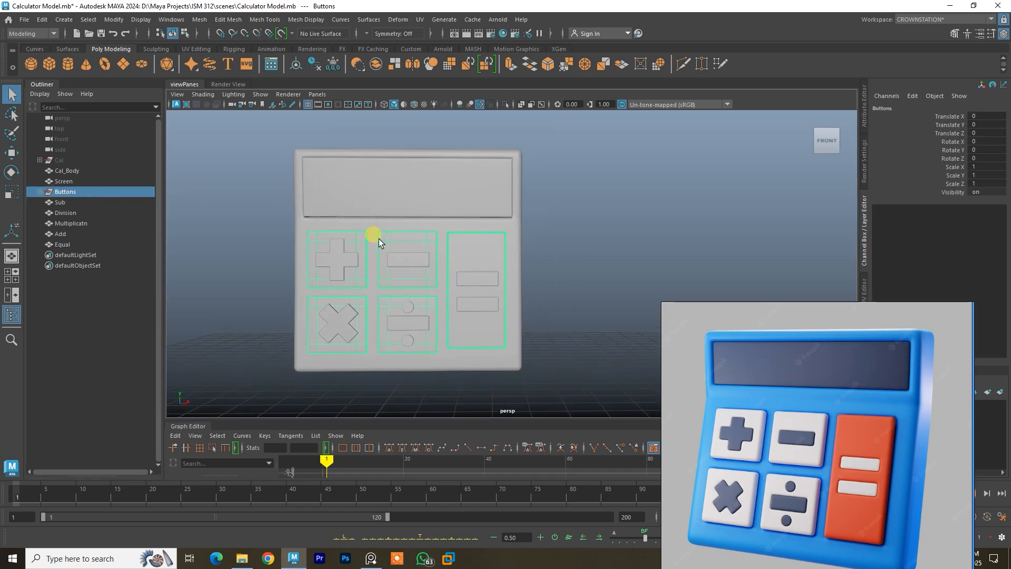
{"action": "left_click", "coordinate": [345, 259]}
{"action": "left_click_drag", "start_coordinate": [324, 220], "coordinate": [332, 228], "text": "alt"}
{"action": "left_click", "coordinate": [270, 194]}
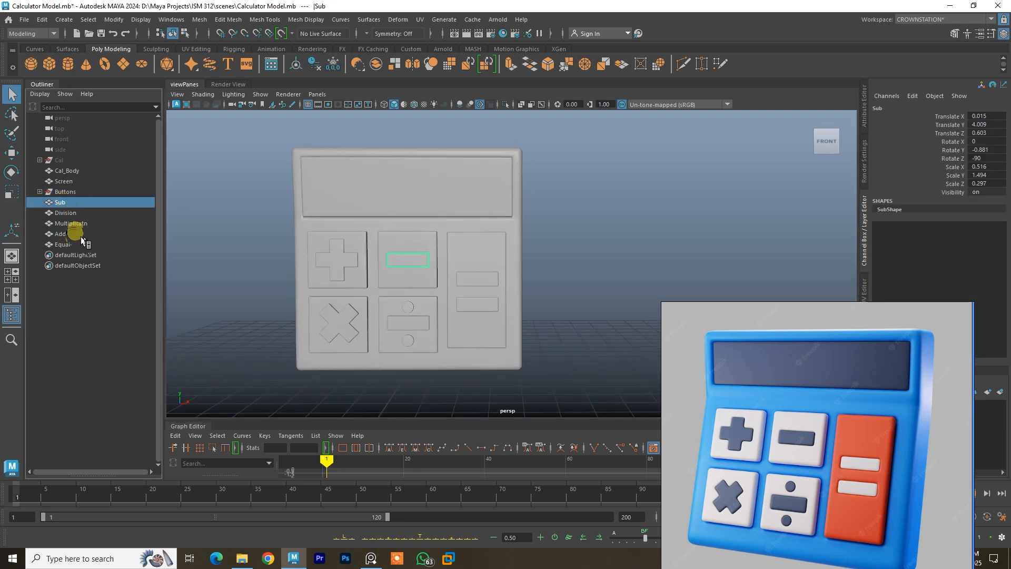
{"action": "left_click", "coordinate": [113, 244], "text": "shift"}
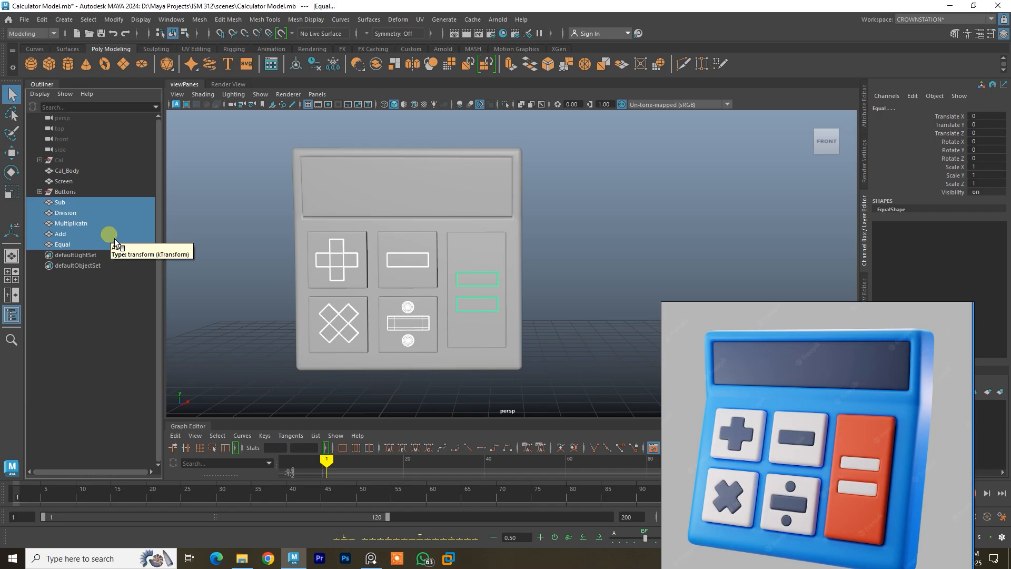
{"action": "left_click", "coordinate": [42, 20]}
{"action": "left_click", "coordinate": [68, 226]}
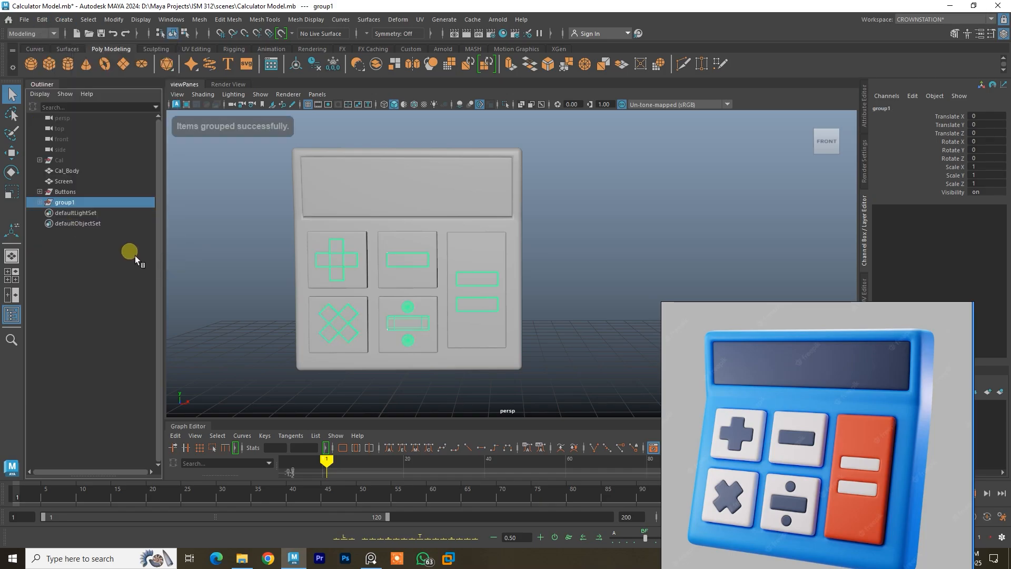
{"action": "double_click", "coordinate": [73, 203]}
{"action": "type", "text": "S"}
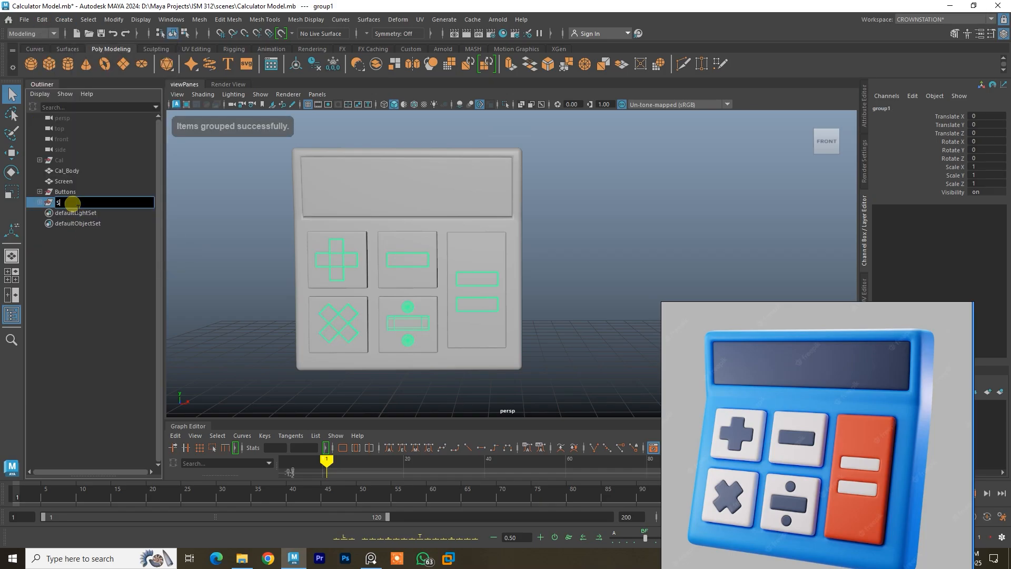
{"action": "type", "text": "ymblols"}
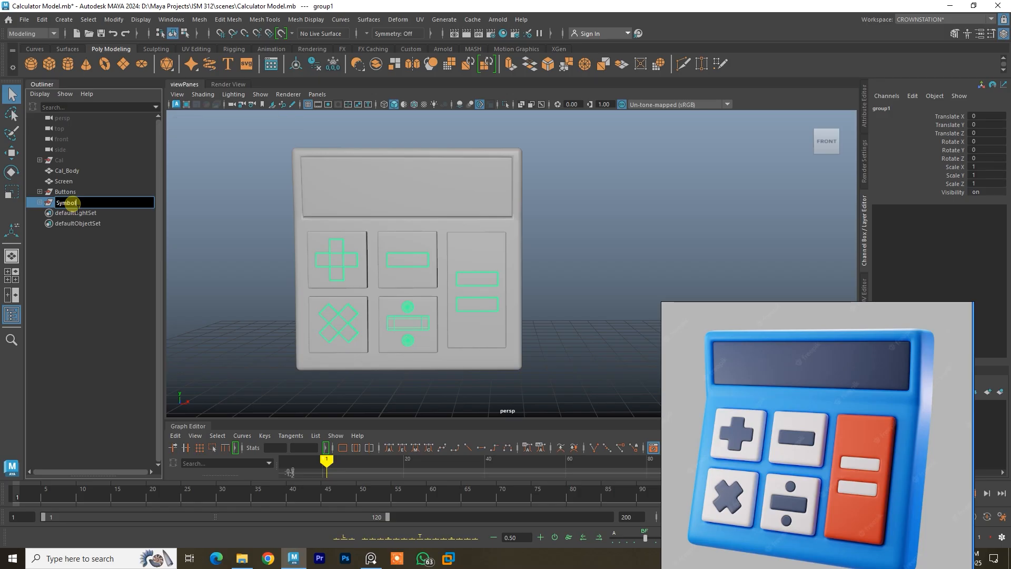
{"action": "key", "text": "Return"}
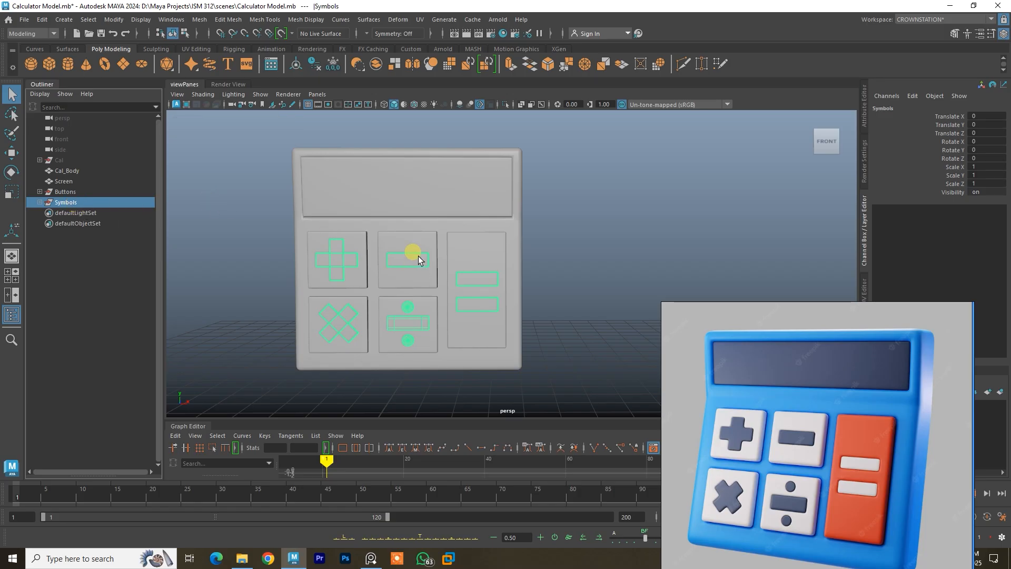
Group Cal_Body, Screen, Buttons and Symbols together and rename the new group as Calculator.
{"action": "left_click", "coordinate": [419, 221]}
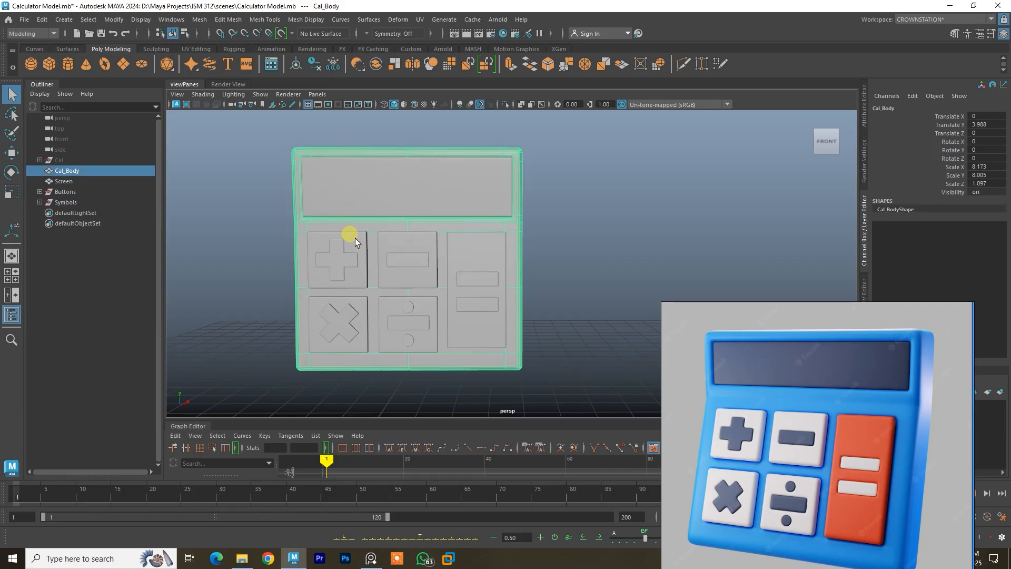
{"action": "left_click", "coordinate": [346, 195]}
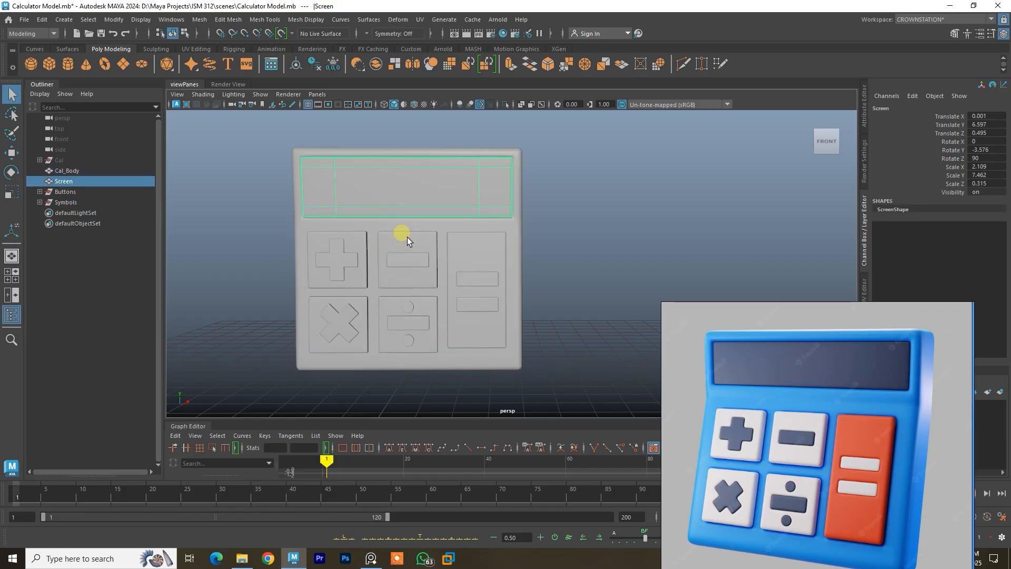
{"action": "left_click_drag", "start_coordinate": [417, 250], "coordinate": [245, 229], "text": "alt"}
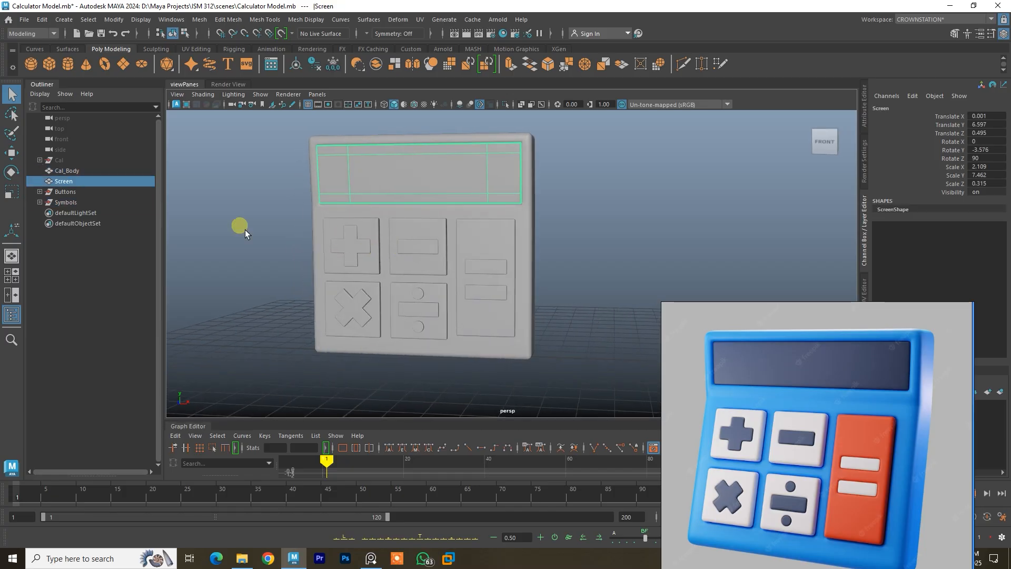
{"action": "left_click", "coordinate": [74, 170]}
{"action": "left_click", "coordinate": [87, 203], "text": "shift"}
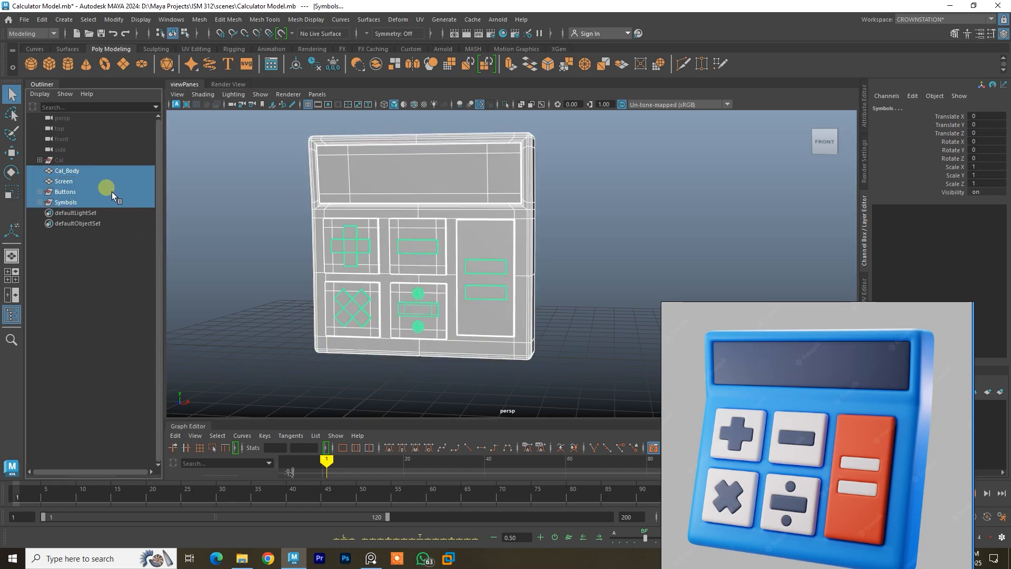
{"action": "key", "text": "ctrl+g"}
{"action": "double_click", "coordinate": [75, 171]}
{"action": "type", "text": "Calculator"}
{"action": "key", "text": "Return"}
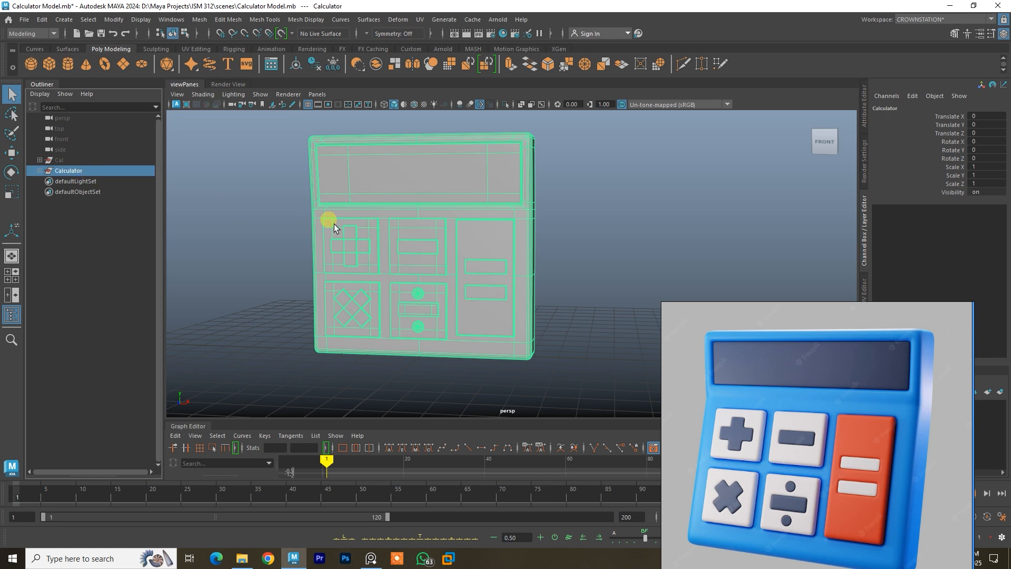
Move the reference image clear of the object settings and show the attributes of the calculator body.
{"action": "left_click", "coordinate": [589, 213]}
{"action": "left_click_drag", "start_coordinate": [520, 235], "coordinate": [614, 384], "text": "alt"}
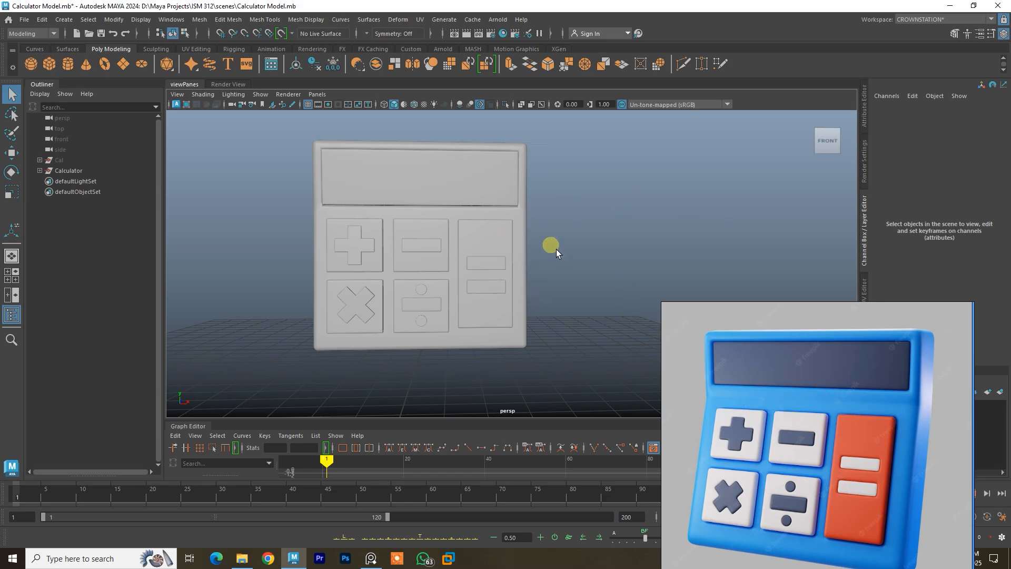
{"action": "left_click_drag", "start_coordinate": [491, 216], "coordinate": [529, 211], "text": "alt"}
{"action": "middle_click_drag", "start_coordinate": [528, 209], "coordinate": [521, 231], "text": "alt"}
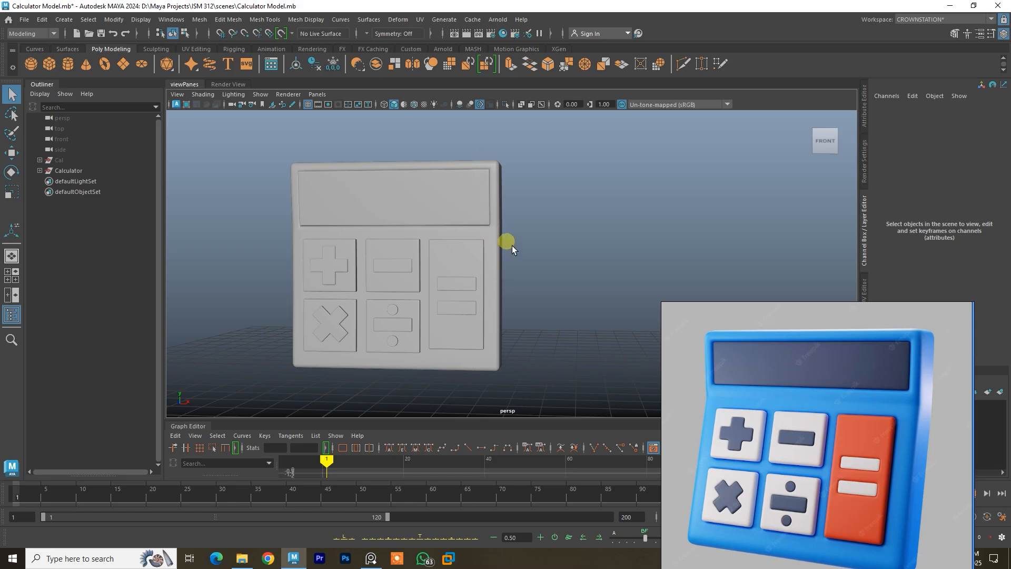
{"action": "left_click_drag", "start_coordinate": [776, 324], "coordinate": [622, 400]}
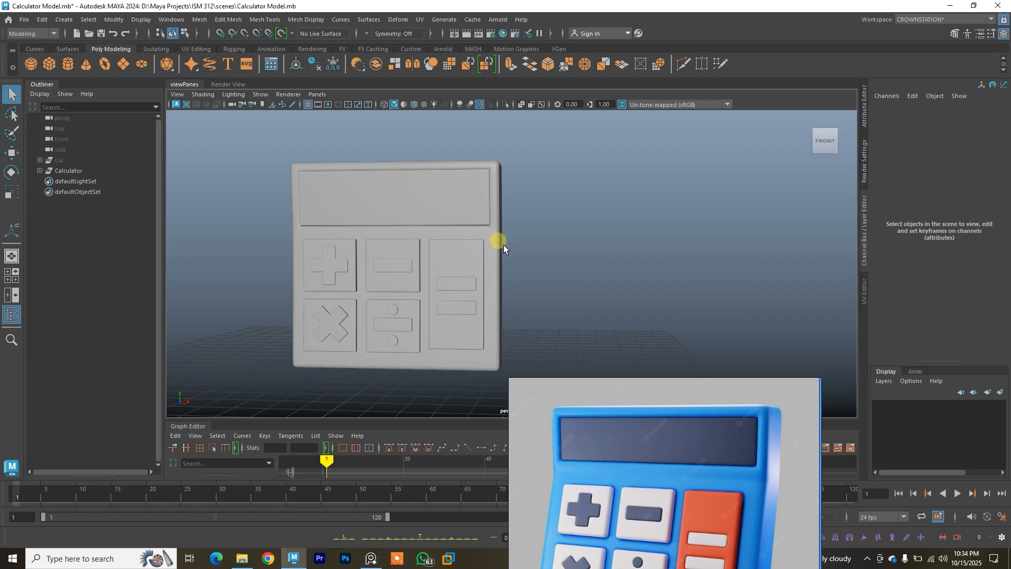
{"action": "left_click", "coordinate": [496, 268]}
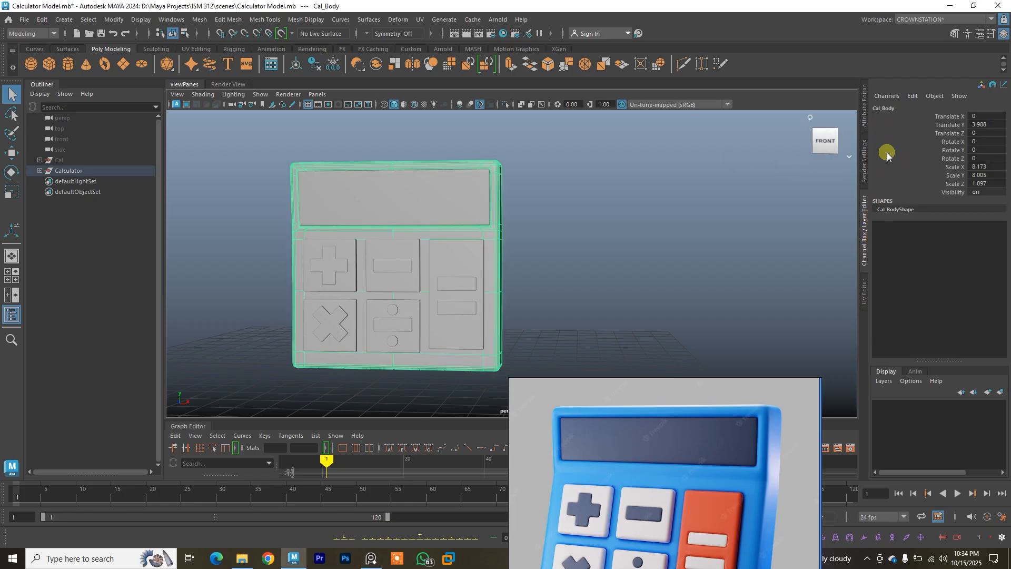
{"action": "left_click", "coordinate": [864, 110]}
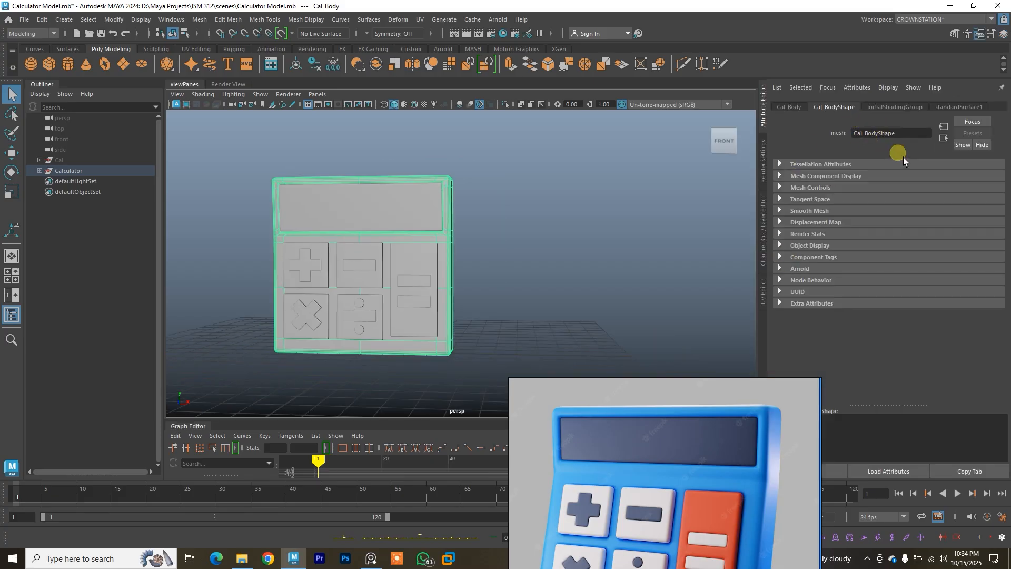
Reselect the calculator body and place the reference image beside the model, clear of the body and its attributes.
{"action": "left_click", "coordinate": [435, 262]}
{"action": "left_click", "coordinate": [422, 293]}
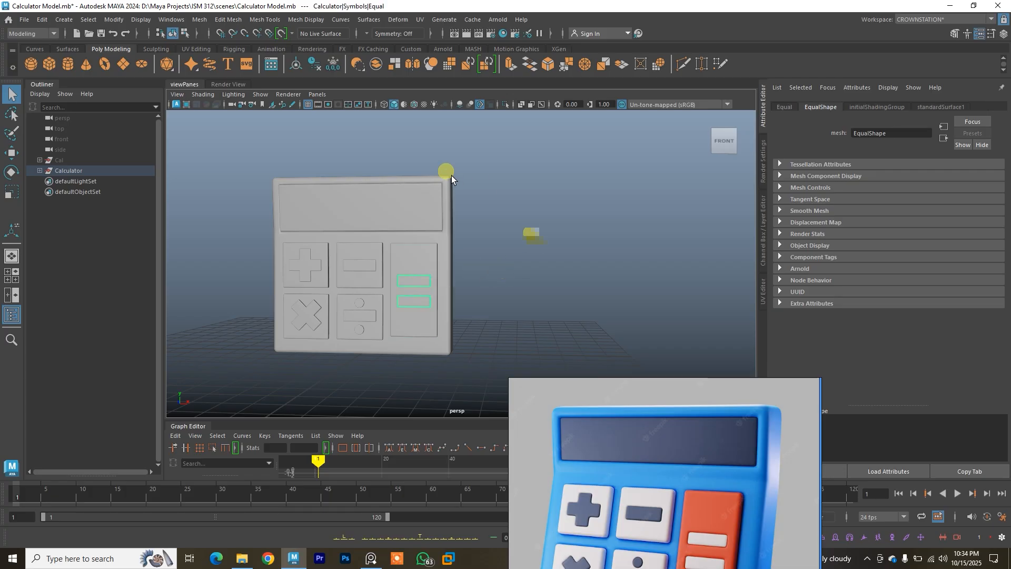
{"action": "left_click", "coordinate": [455, 231]}
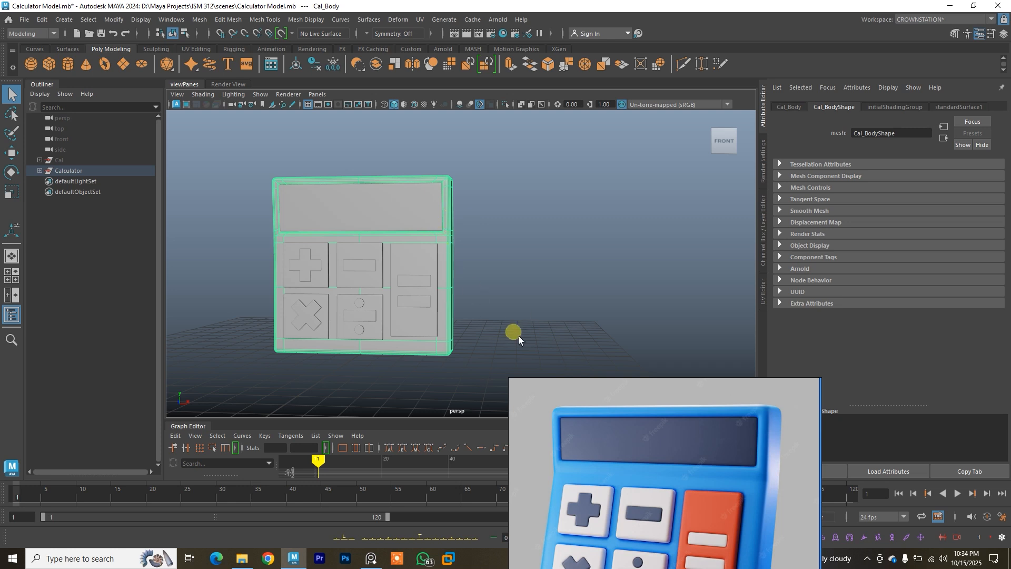
{"action": "left_click_drag", "start_coordinate": [559, 427], "coordinate": [134, 297]}
{"action": "middle_click_drag", "start_coordinate": [422, 216], "coordinate": [518, 207], "text": "alt"}
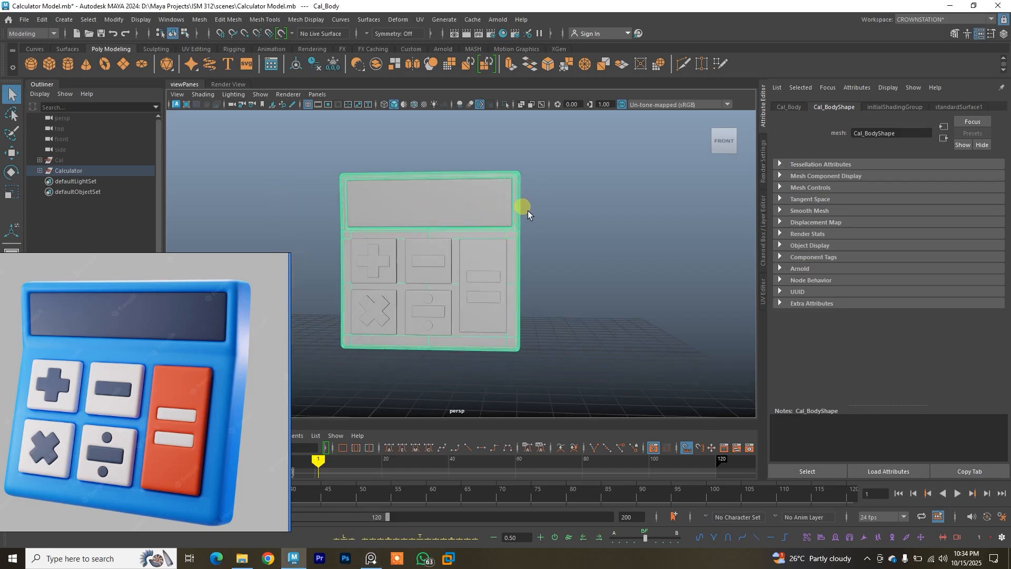
Assign a new Arnold aiStandardSurface material to the calculator body.
{"action": "right_click", "coordinate": [545, 190]}
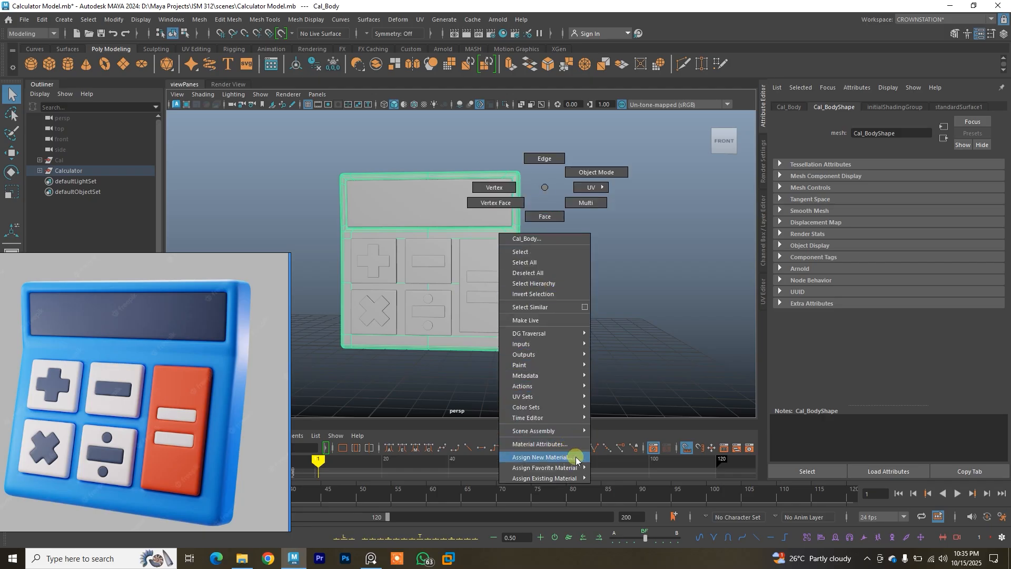
{"action": "mouse_move", "coordinate": [570, 471]}
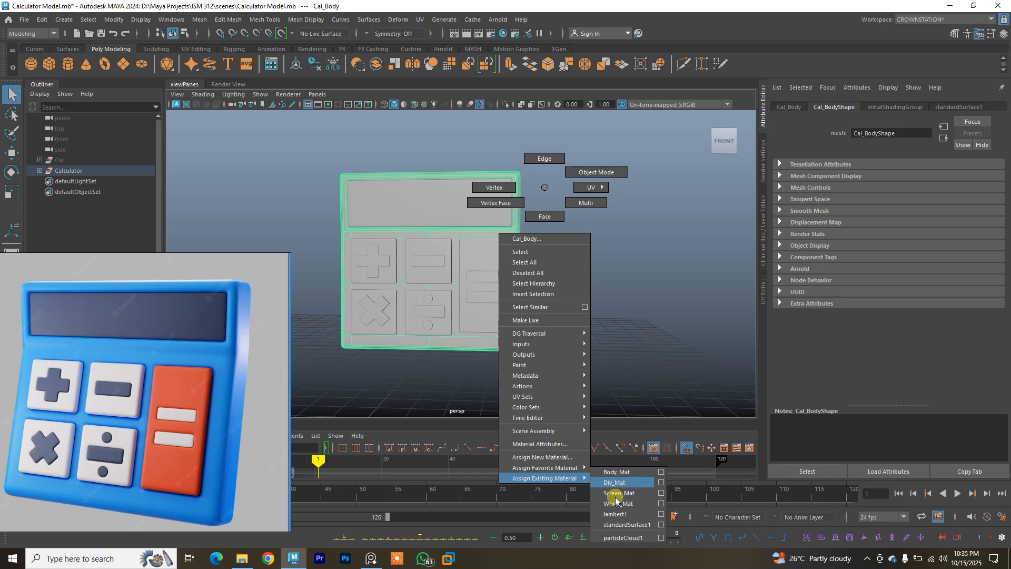
{"action": "right_click_drag", "start_coordinate": [612, 467], "coordinate": [544, 188]}
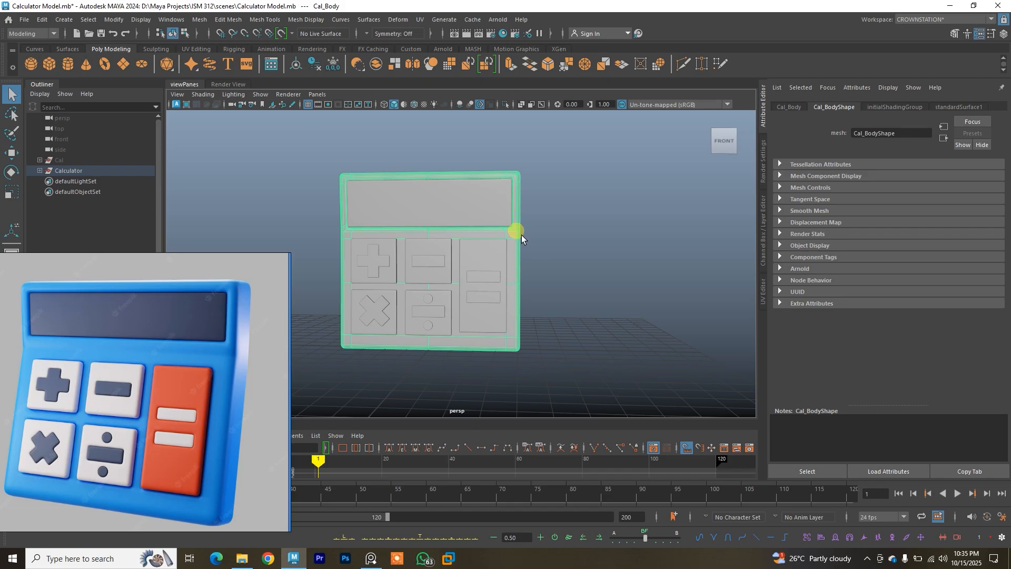
{"action": "right_click_drag", "start_coordinate": [518, 235], "coordinate": [532, 505]}
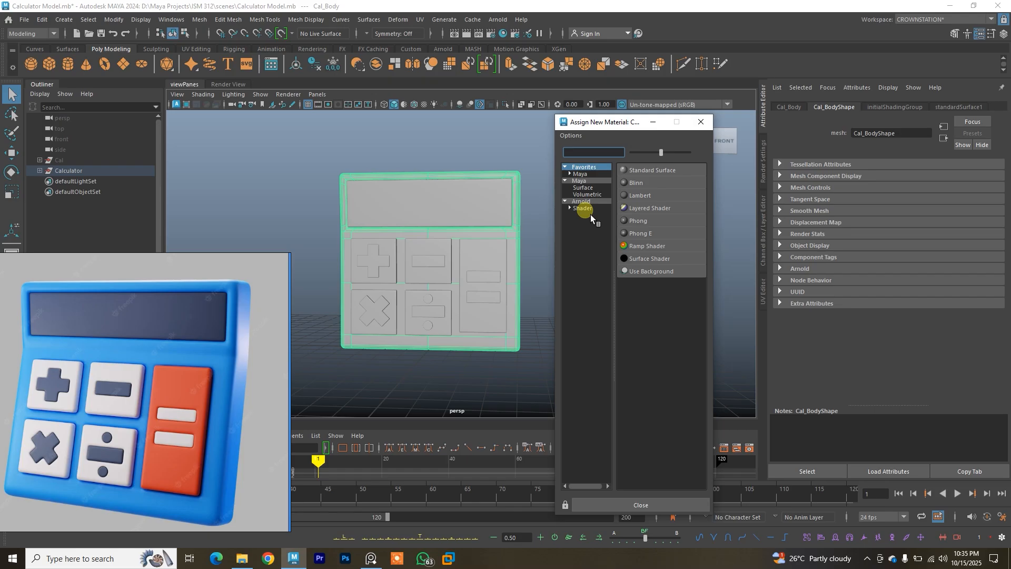
{"action": "left_click", "coordinate": [590, 212]}
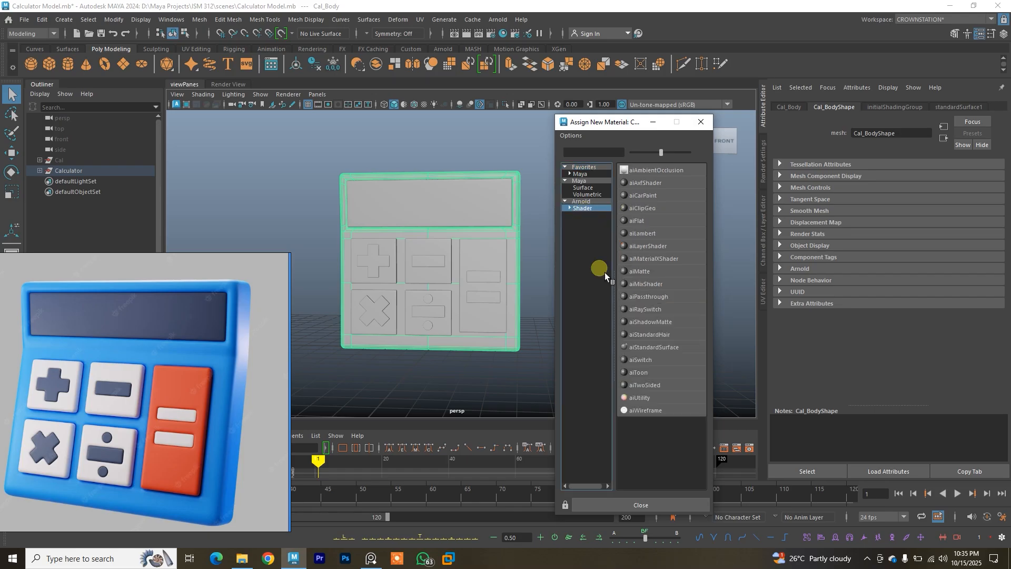
{"action": "left_click", "coordinate": [664, 353]}
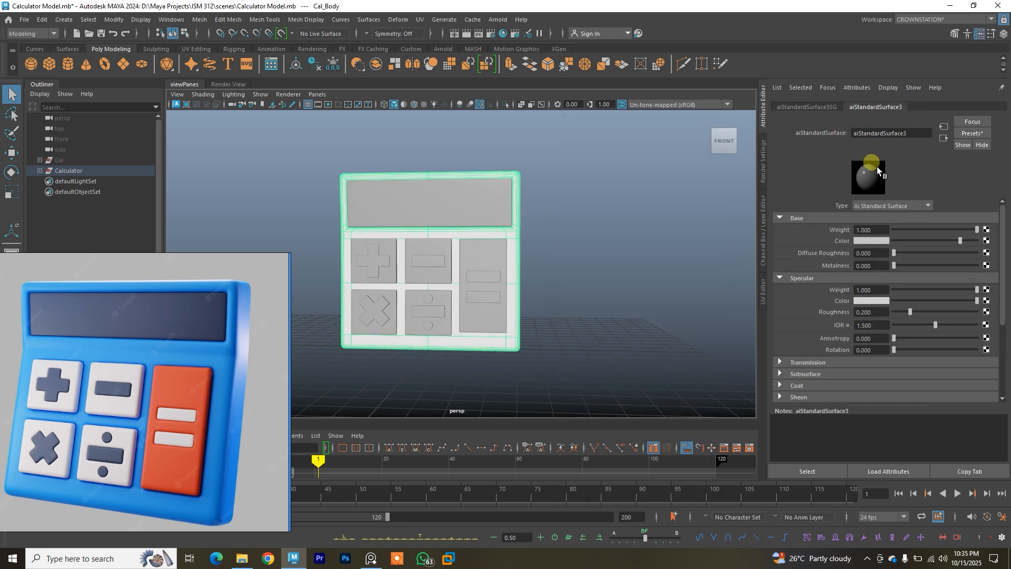
Rename the calculator body's new material as Body_Color.
{"action": "left_click_drag", "start_coordinate": [910, 133], "coordinate": [842, 141]}
{"action": "key", "text": "Caps_Lock"}
{"action": "type", "text": "Body"}
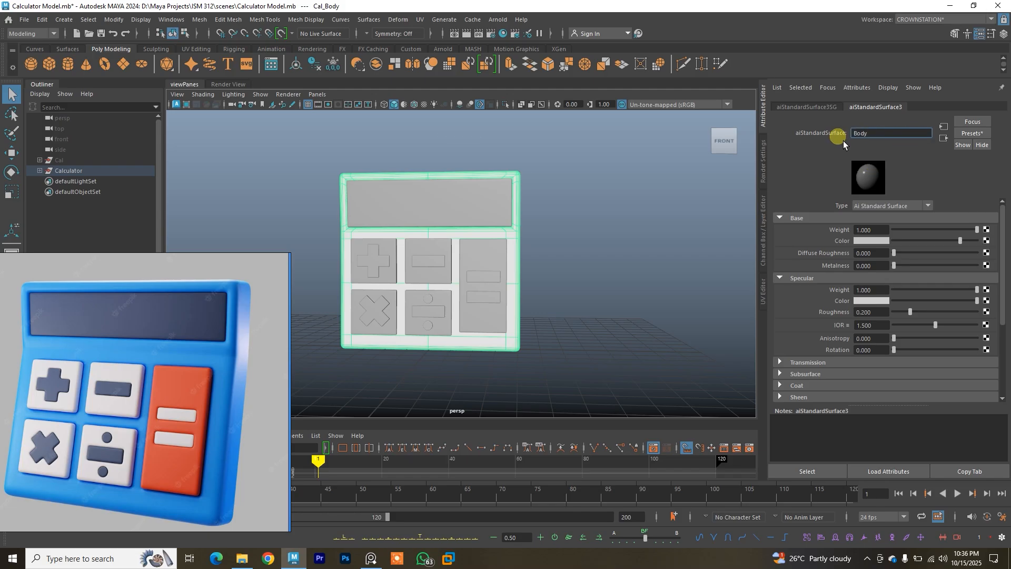
{"action": "key", "text": "Caps_Lock"}
{"action": "type", "text": "Color"}
{"action": "key", "text": "Return"}
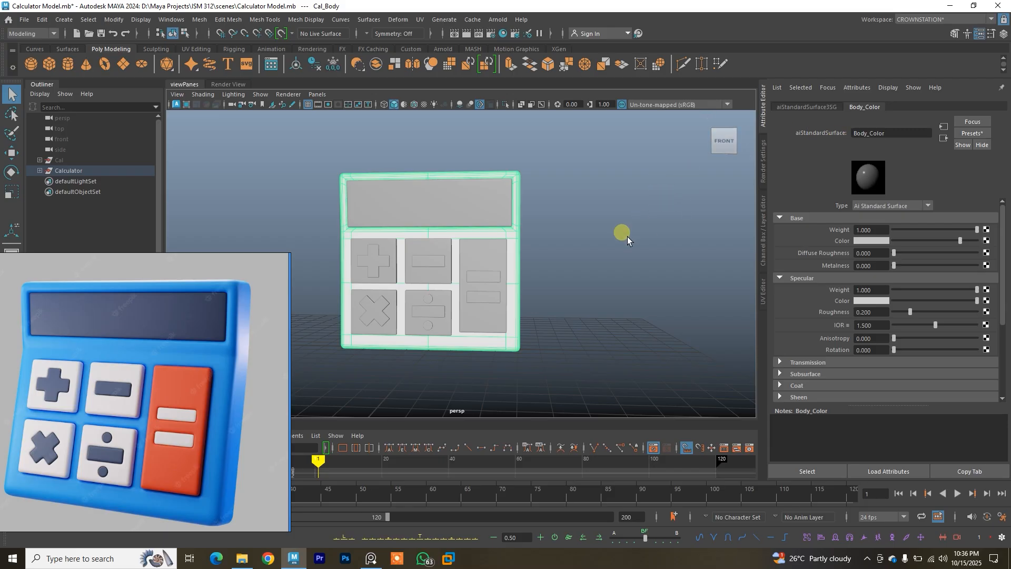
Set the base colour of Body_Color to the blue sampled from the calculator body in the reference image.
{"action": "left_click", "coordinate": [871, 241]}
{"action": "left_click", "coordinate": [872, 240]}
{"action": "left_click", "coordinate": [887, 212]}
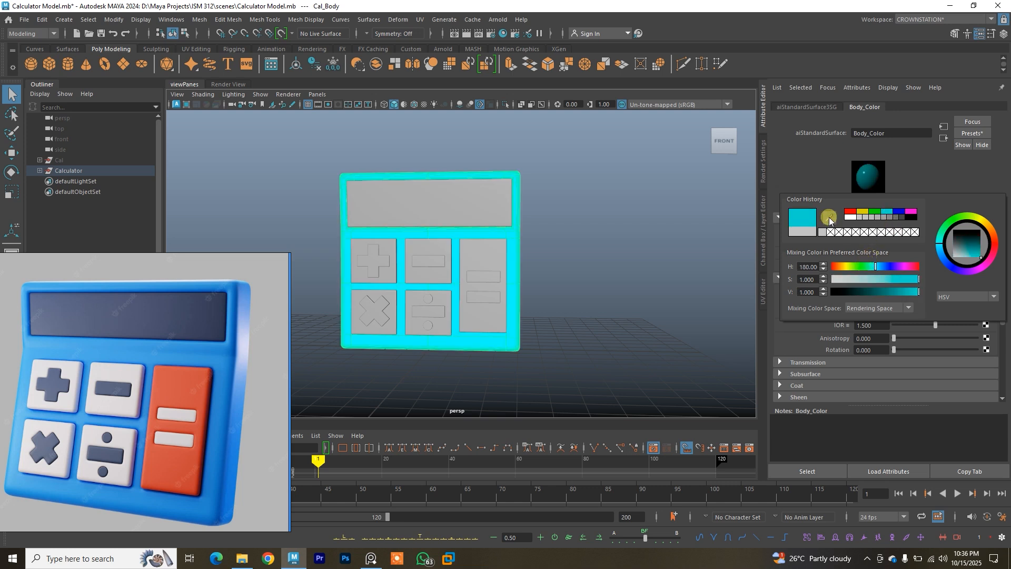
{"action": "left_click", "coordinate": [829, 218]}
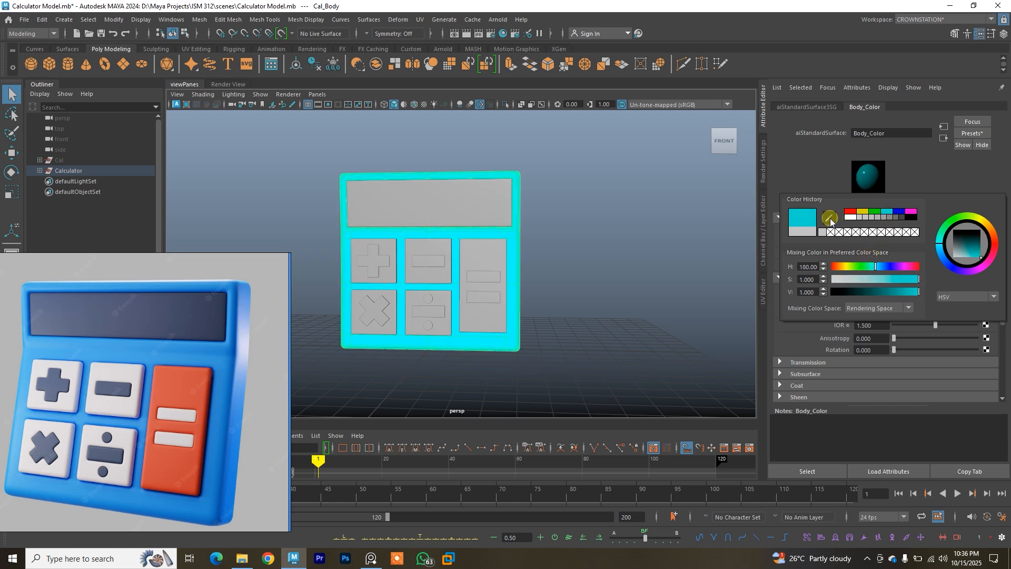
{"action": "left_click", "coordinate": [241, 314]}
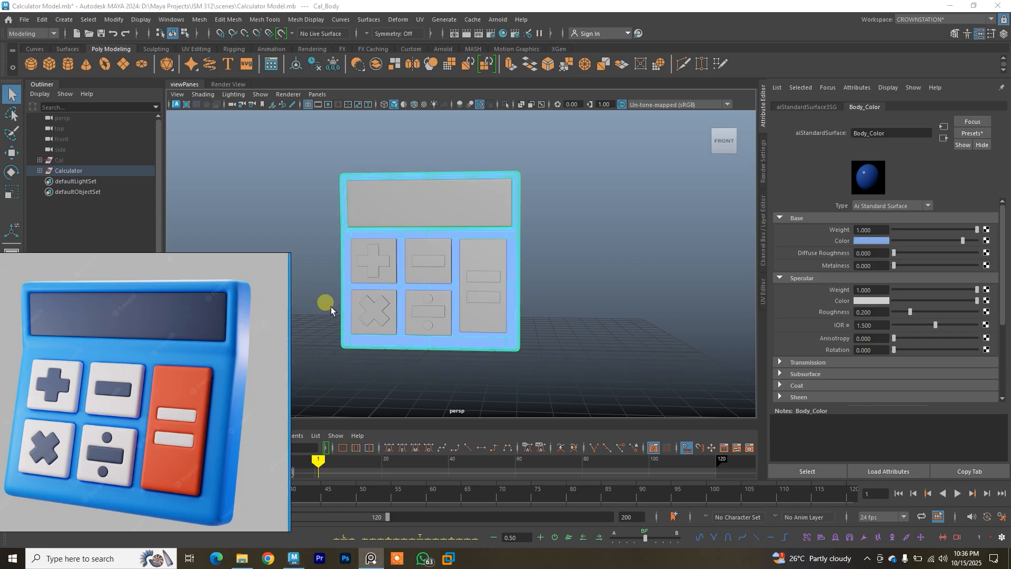
Increase the saturation of the Body_Color base colour to 0.872.
{"action": "mouse_move", "coordinate": [951, 239]}
{"action": "left_mouse_down"}
{"action": "mouse_move", "coordinate": [962, 243]}
{"action": "mouse_move", "coordinate": [909, 248]}
{"action": "mouse_move", "coordinate": [952, 246]}
{"action": "left_mouse_up"}
{"action": "left_click", "coordinate": [883, 246]}
{"action": "left_click", "coordinate": [855, 242]}
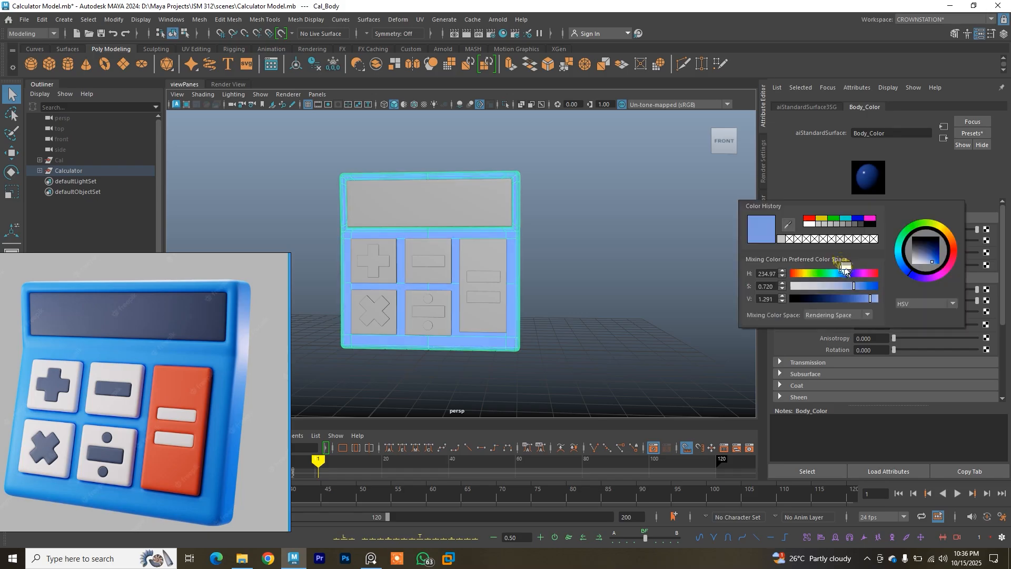
{"action": "left_click_drag", "start_coordinate": [862, 289], "coordinate": [865, 290]}
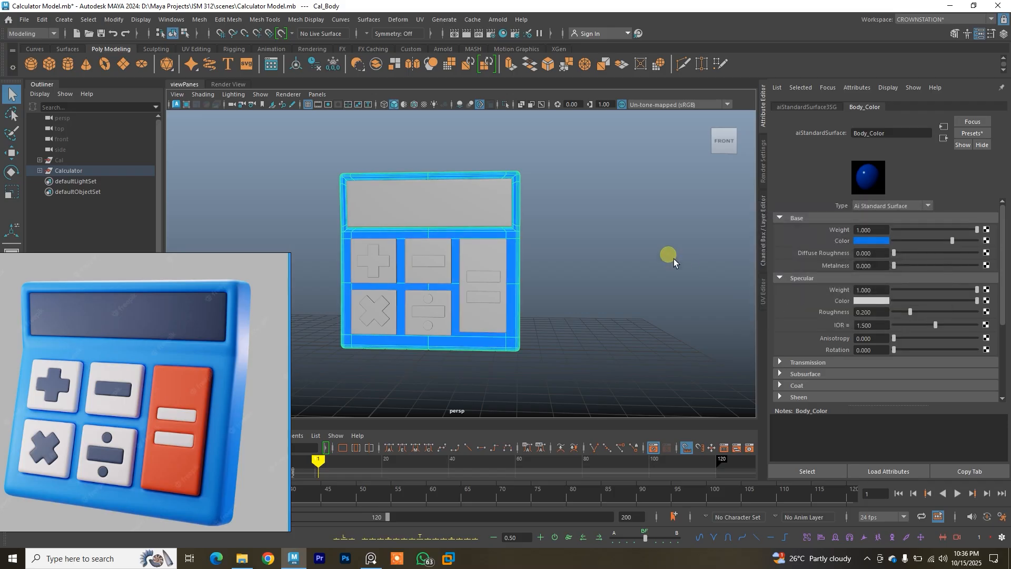
Check the coloured body unselected, and reselect it to show its Body_Color material settings.
{"action": "left_click", "coordinate": [679, 256]}
{"action": "left_click_drag", "start_coordinate": [587, 254], "coordinate": [553, 261], "text": "alt"}
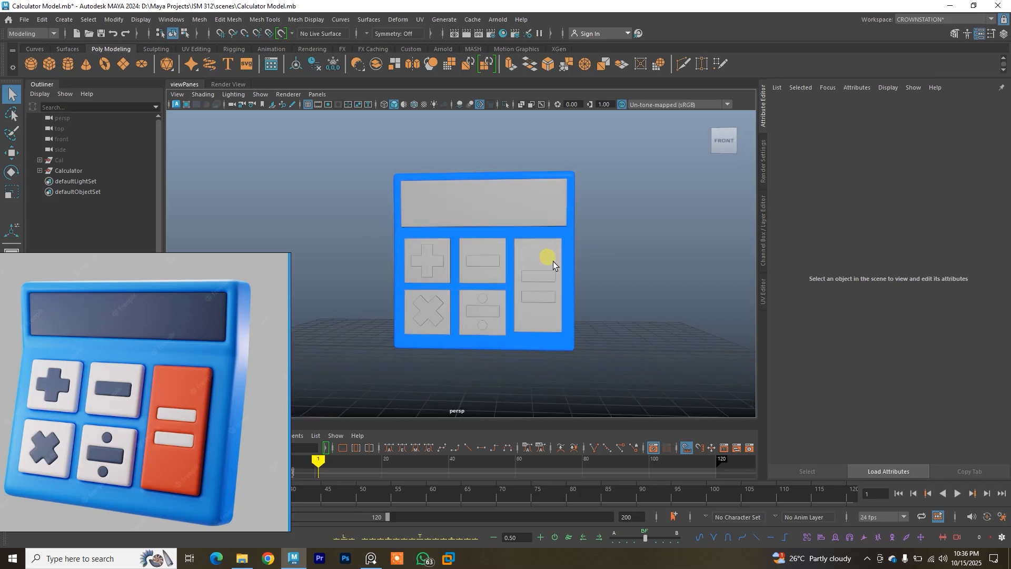
{"action": "left_click", "coordinate": [569, 250]}
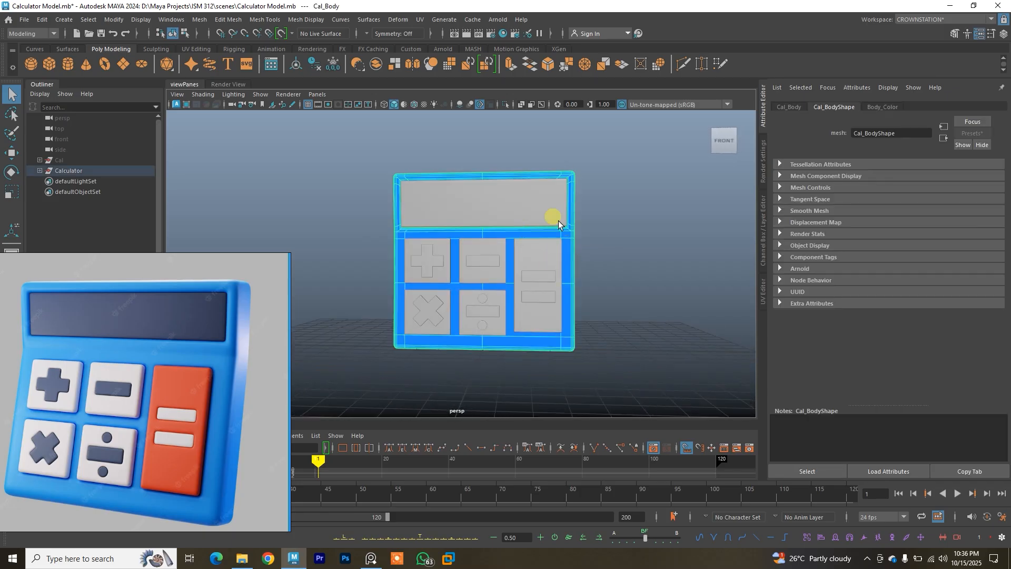
{"action": "left_click", "coordinate": [879, 108]}
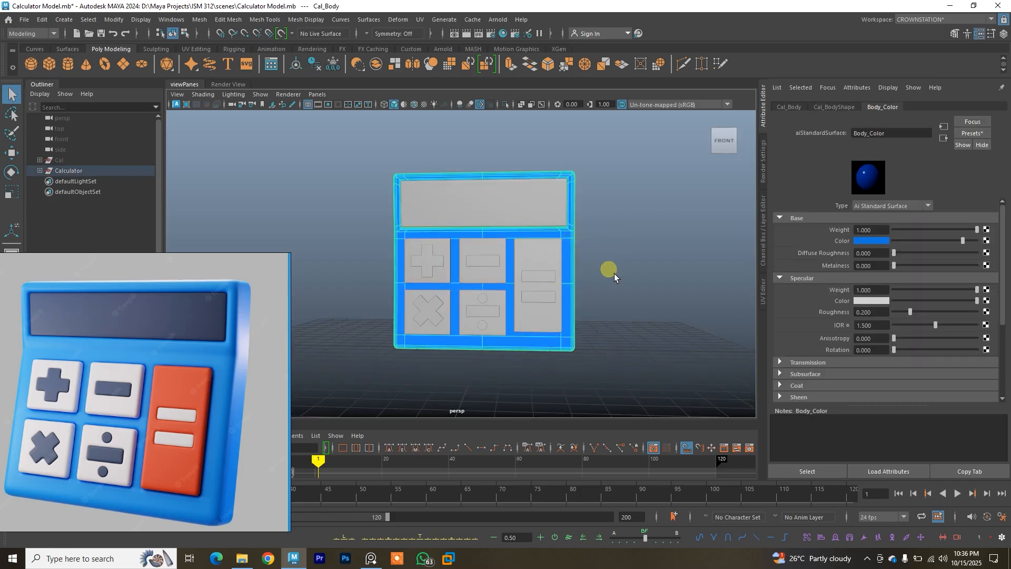
Select the large equals button and open the Hypershade, moving its window up to show the scene's materials.
{"action": "right_click_drag", "start_coordinate": [574, 276], "coordinate": [574, 251]}
{"action": "left_click", "coordinate": [540, 264]}
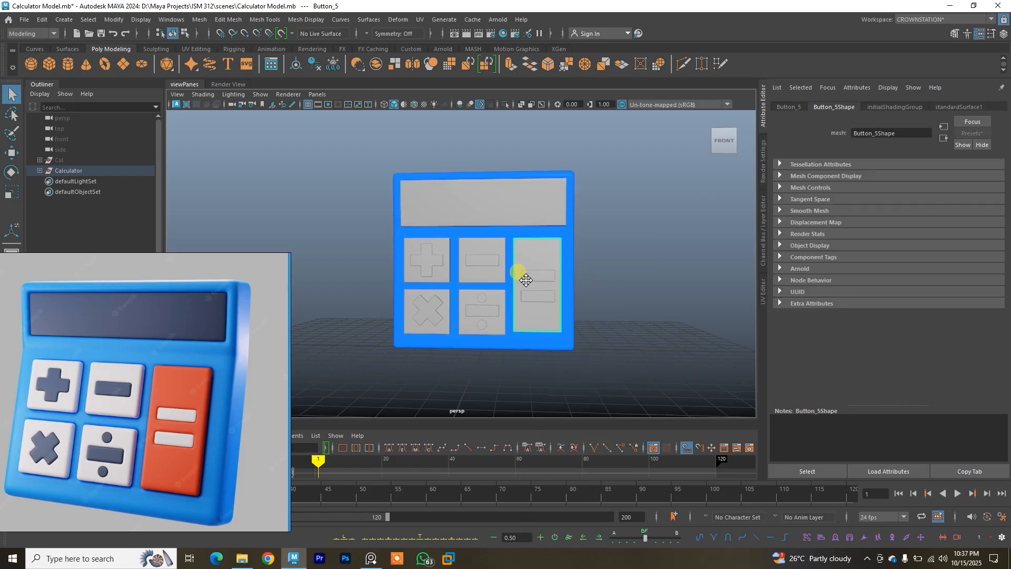
{"action": "middle_click_drag", "start_coordinate": [521, 277], "coordinate": [494, 277], "text": "alt"}
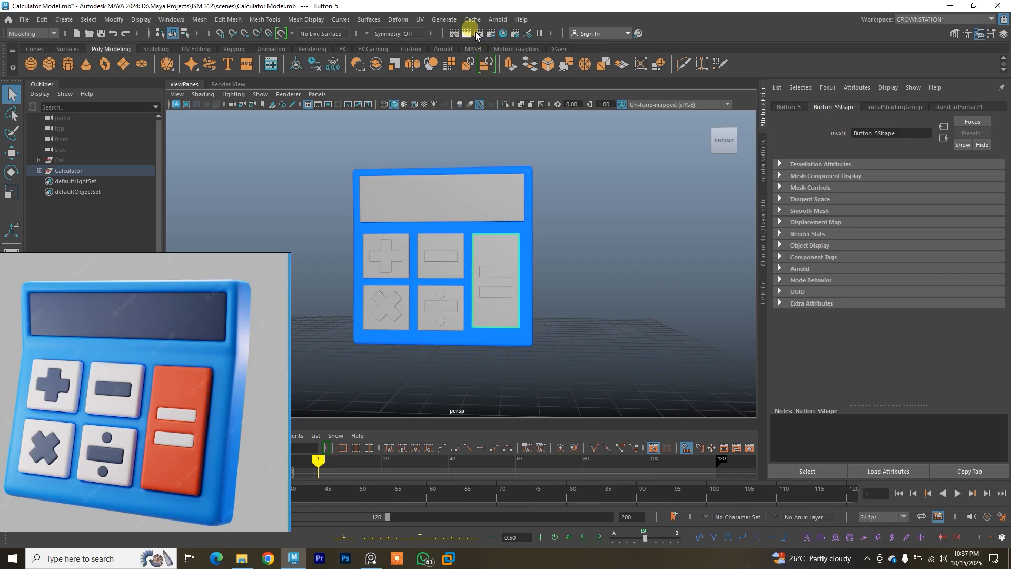
{"action": "left_click", "coordinate": [504, 34]}
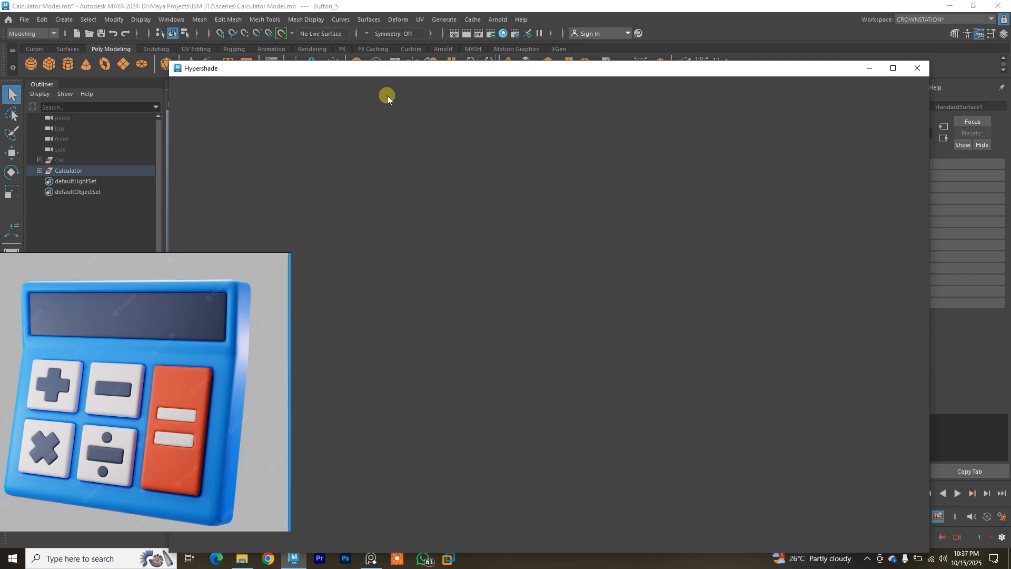
{"action": "left_click_drag", "start_coordinate": [383, 69], "coordinate": [391, 33]}
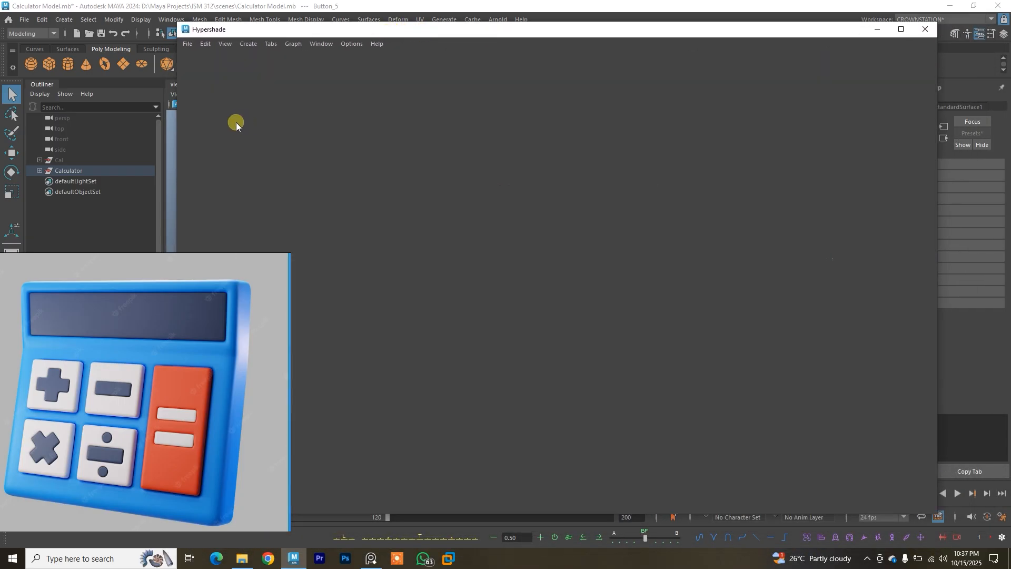
{"action": "middle_click_drag", "start_coordinate": [236, 122], "coordinate": [264, 126]}
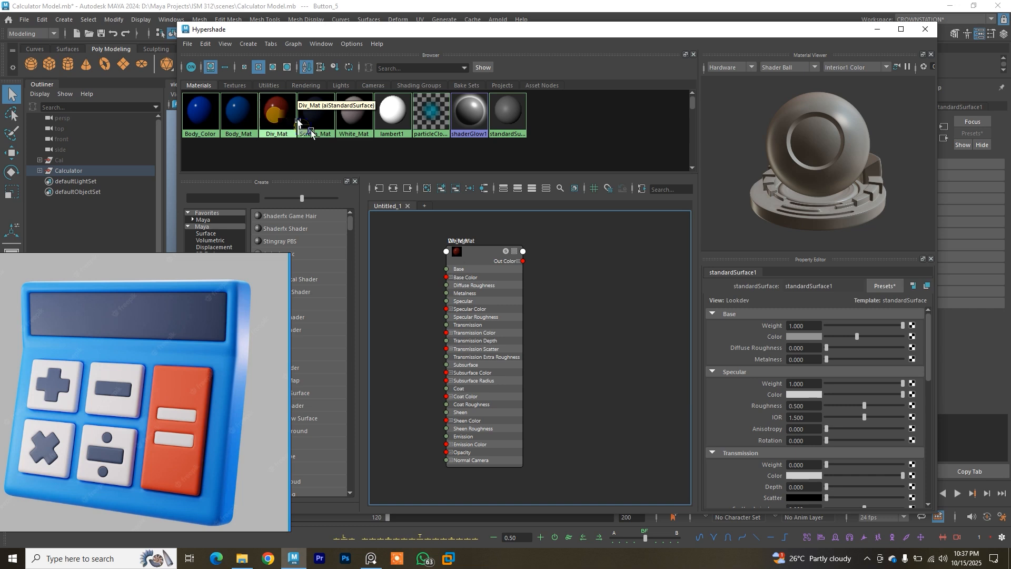
{"action": "middle_click_drag", "start_coordinate": [270, 132], "coordinate": [220, 129]}
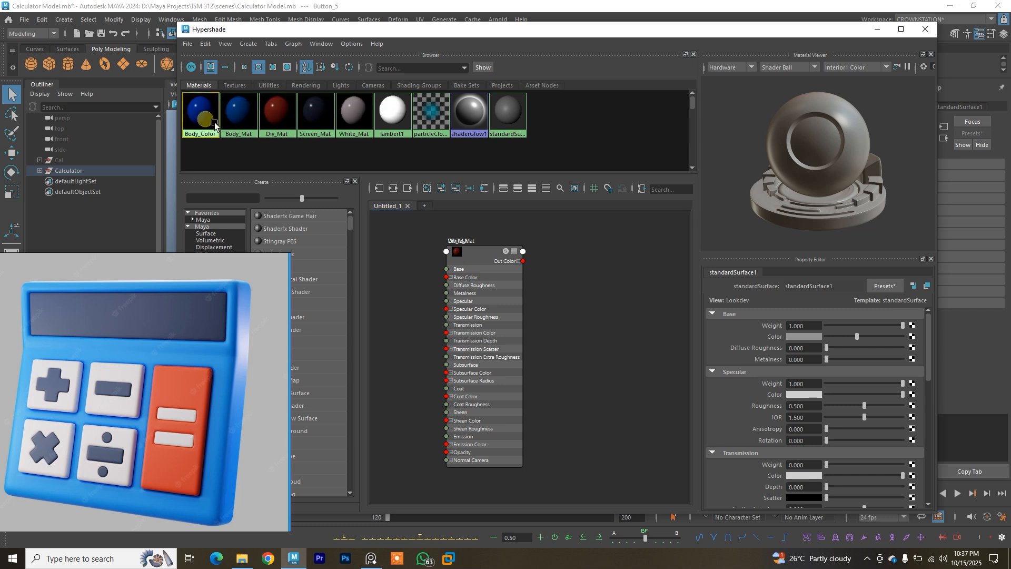
Duplicate the Body_Color material and rename the copy as Symbol_Color.
{"action": "left_click", "coordinate": [213, 117]}
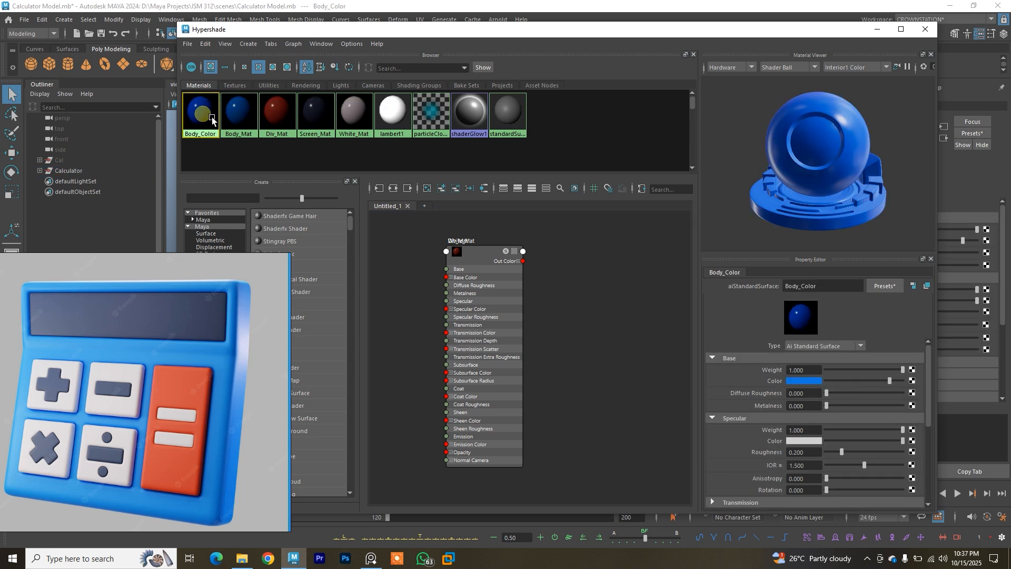
{"action": "key", "text": "ctrl+d"}
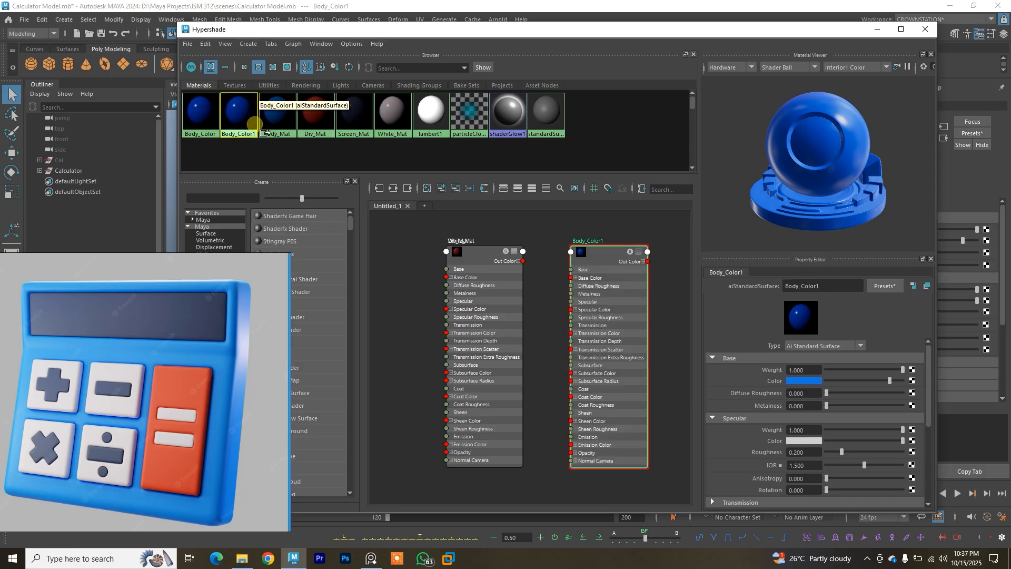
{"action": "left_click", "coordinate": [831, 290]}
{"action": "left_click_drag", "start_coordinate": [831, 290], "coordinate": [771, 290]}
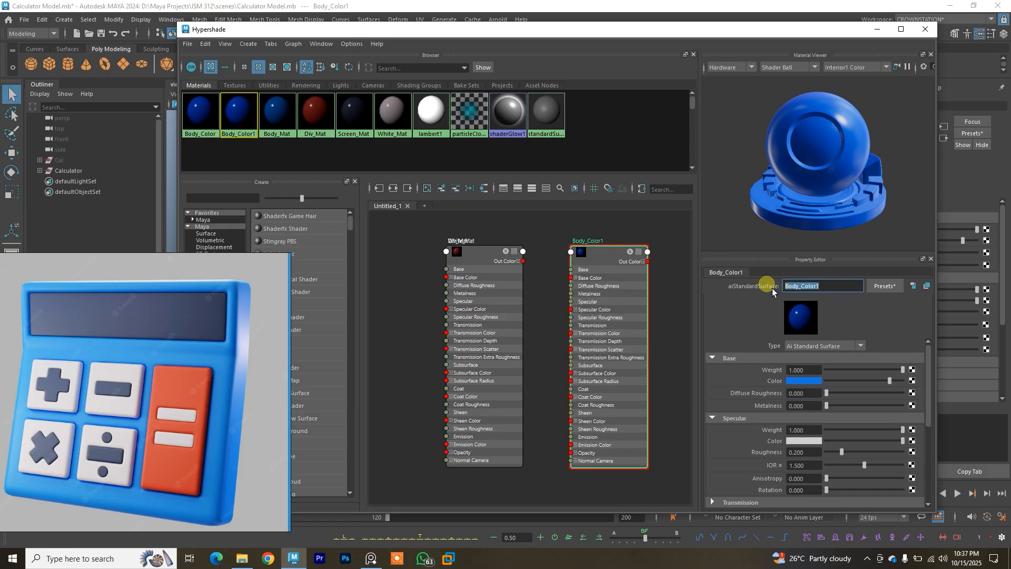
{"action": "type", "text": "Symbol_Color"}
{"action": "key", "text": "Return"}
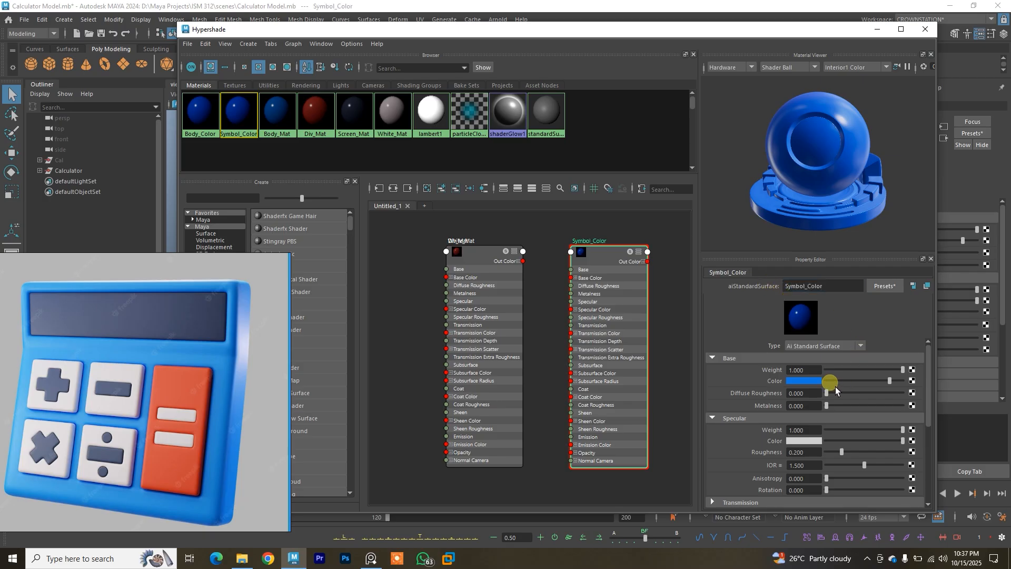
Change the Symbol_Color base colour to yellow with a hue of 53.077, and close the Hypershade.
{"action": "left_click", "coordinate": [811, 381]}
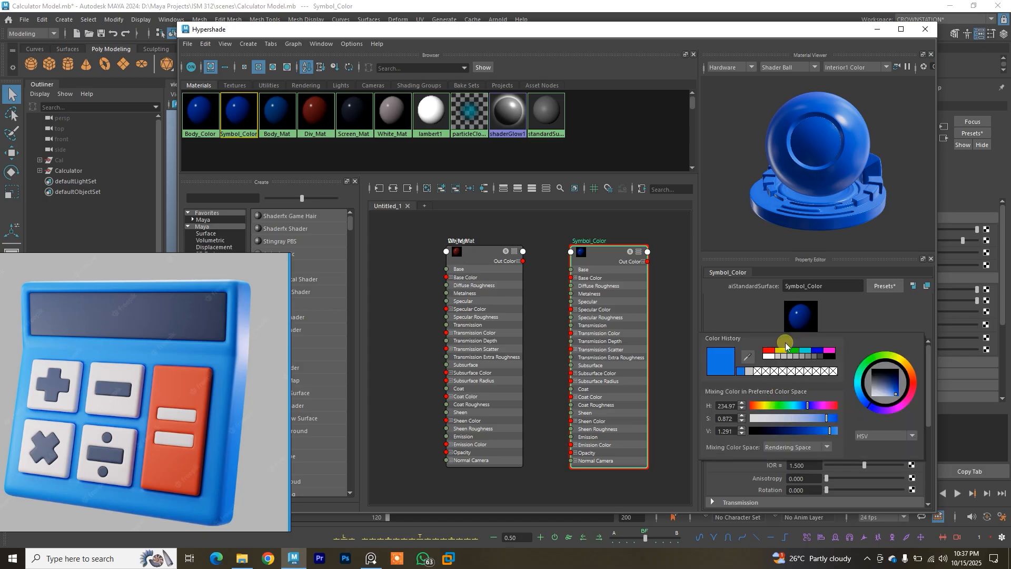
{"action": "left_click", "coordinate": [767, 403]}
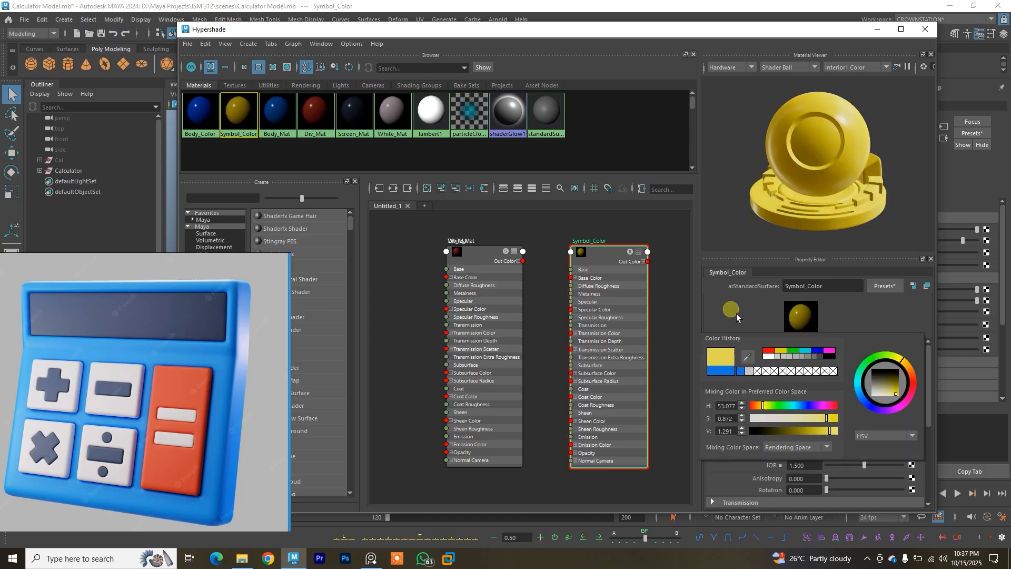
{"action": "left_click", "coordinate": [925, 29]}
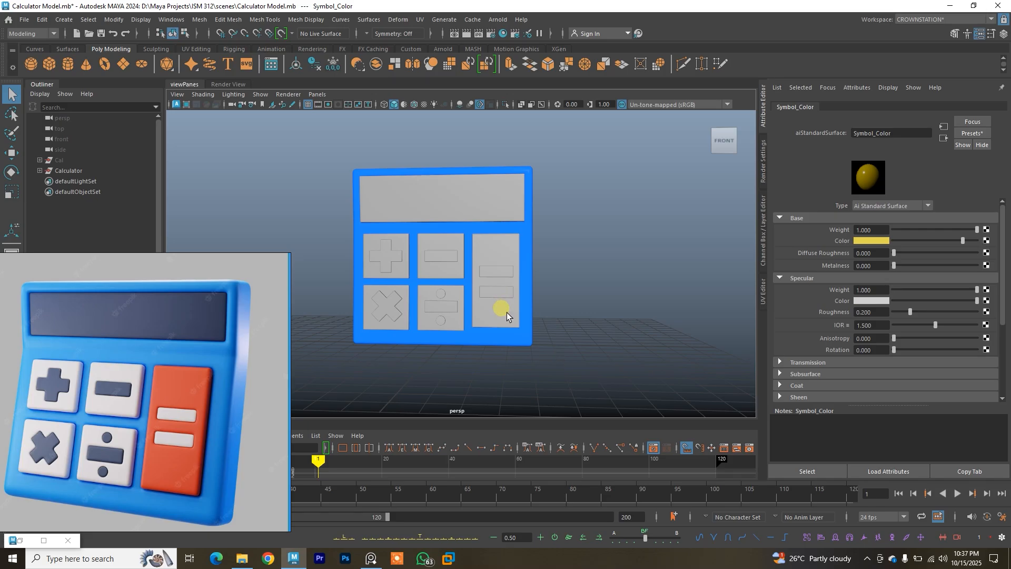
Assign the existing Symbol_Color material to the large equals button, Button_5.
{"action": "left_click", "coordinate": [503, 319]}
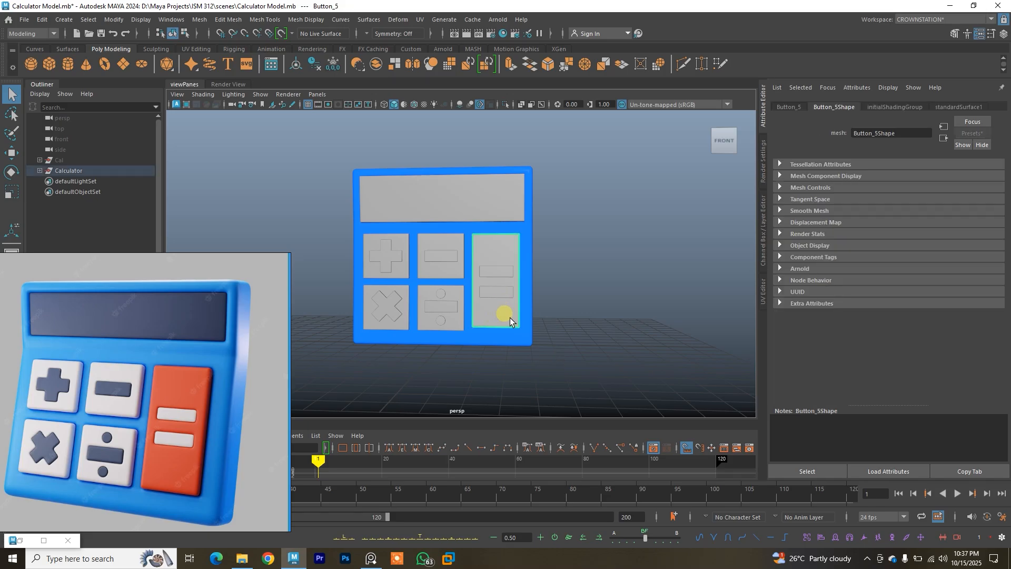
{"action": "right_click", "coordinate": [506, 318]}
{"action": "mouse_move", "coordinate": [532, 540]}
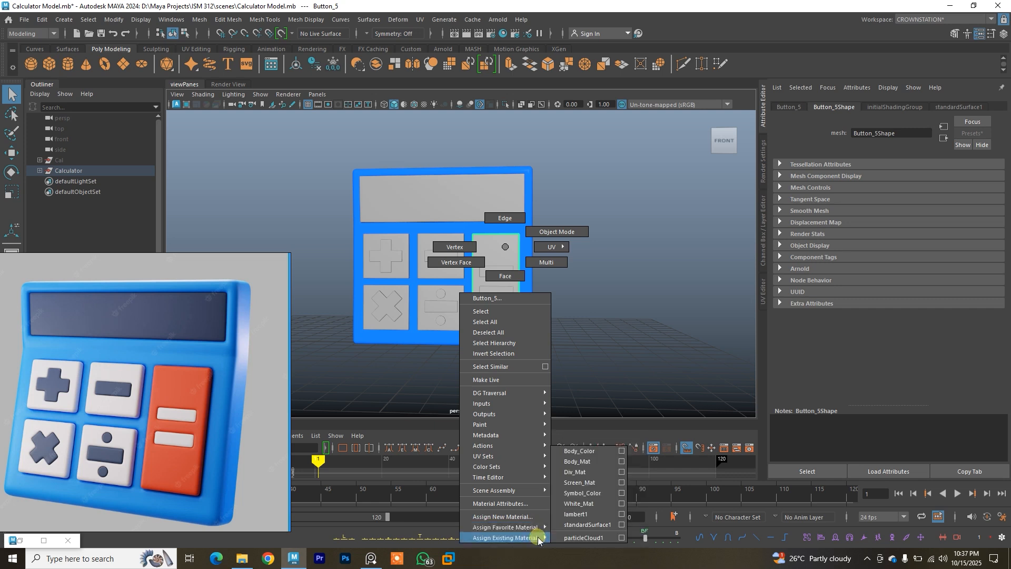
{"action": "left_click", "coordinate": [579, 494]}
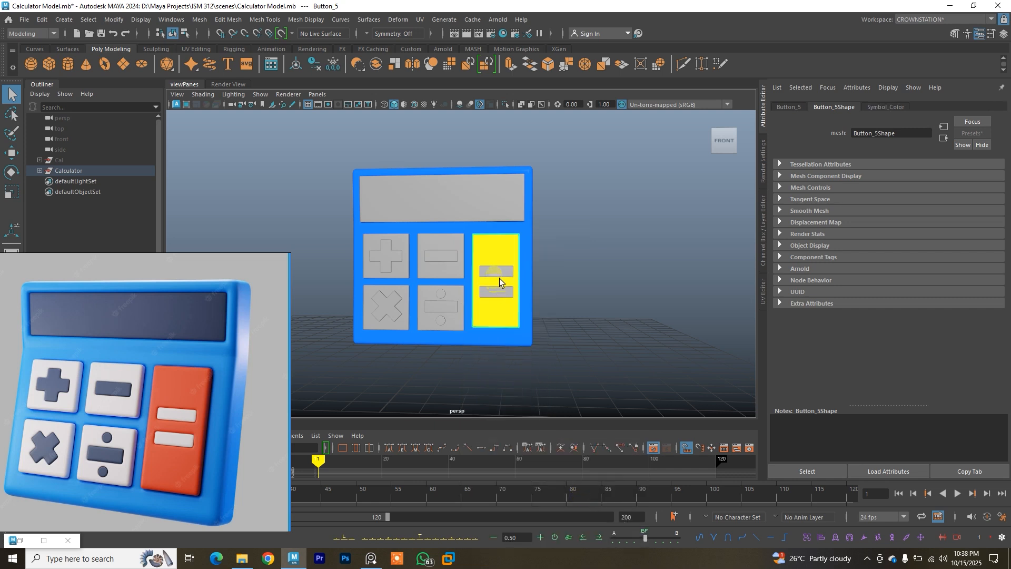
{"action": "right_click", "coordinate": [516, 251]}
{"action": "mouse_move", "coordinate": [549, 537]}
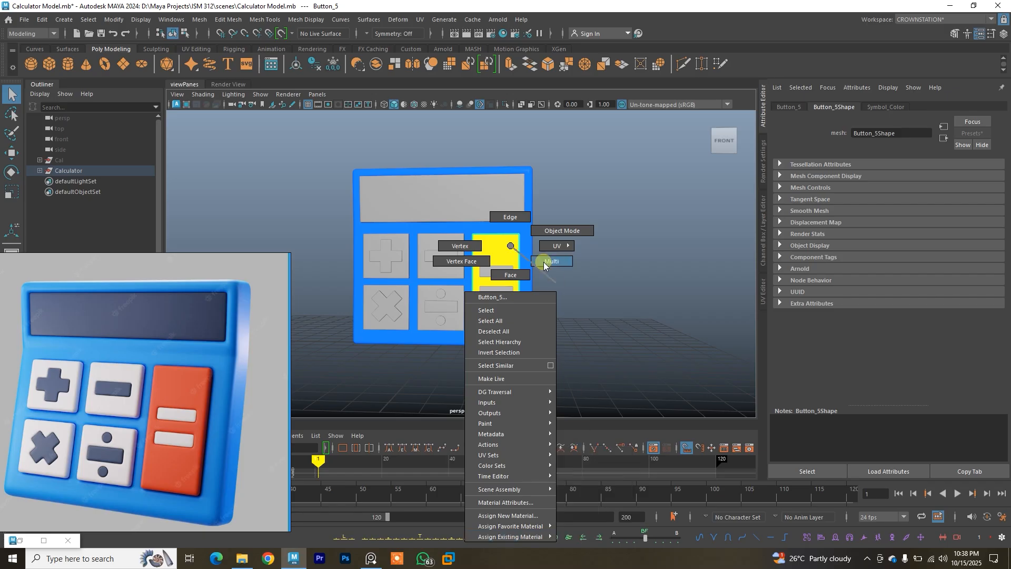
{"action": "right_click_drag", "start_coordinate": [510, 246], "coordinate": [510, 246]}
Reopen the Hypershade and place its window beside the calculator so both the materials and the model are visible.
{"action": "left_click", "coordinate": [502, 32]}
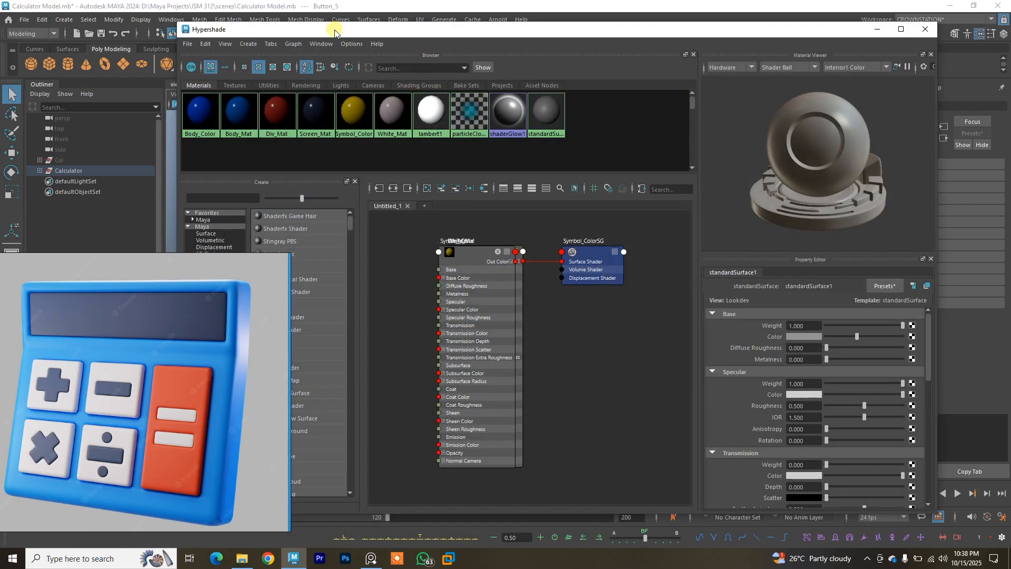
{"action": "left_click_drag", "start_coordinate": [333, 29], "coordinate": [671, 100]}
{"action": "middle_click_drag", "start_coordinate": [476, 170], "coordinate": [397, 161], "text": "alt"}
{"action": "middle_click_drag", "start_coordinate": [417, 234], "coordinate": [599, 191]}
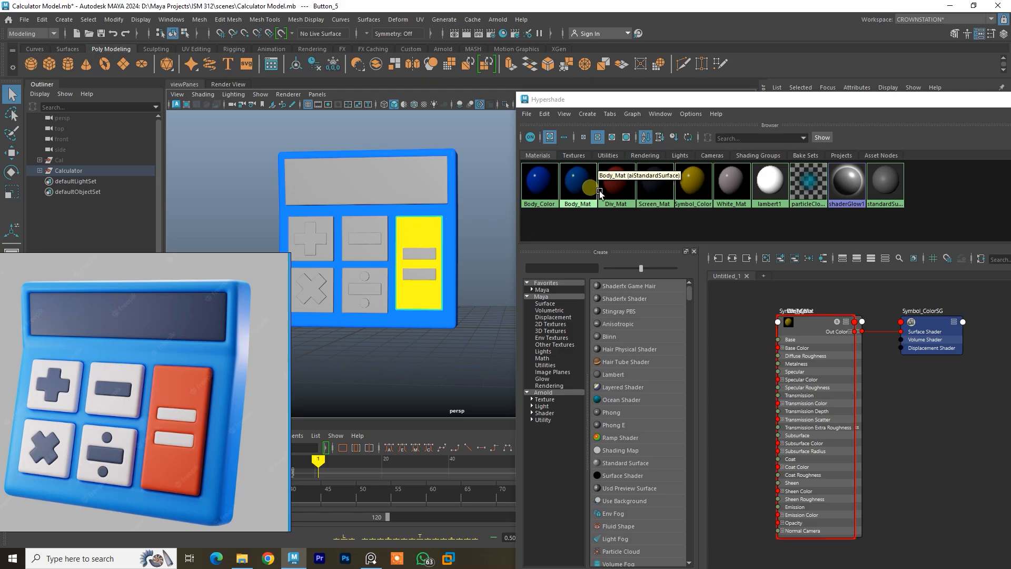
Assign the existing Div_Mat material to the large equals button.
{"action": "right_click_drag", "start_coordinate": [612, 184], "coordinate": [606, 158]}
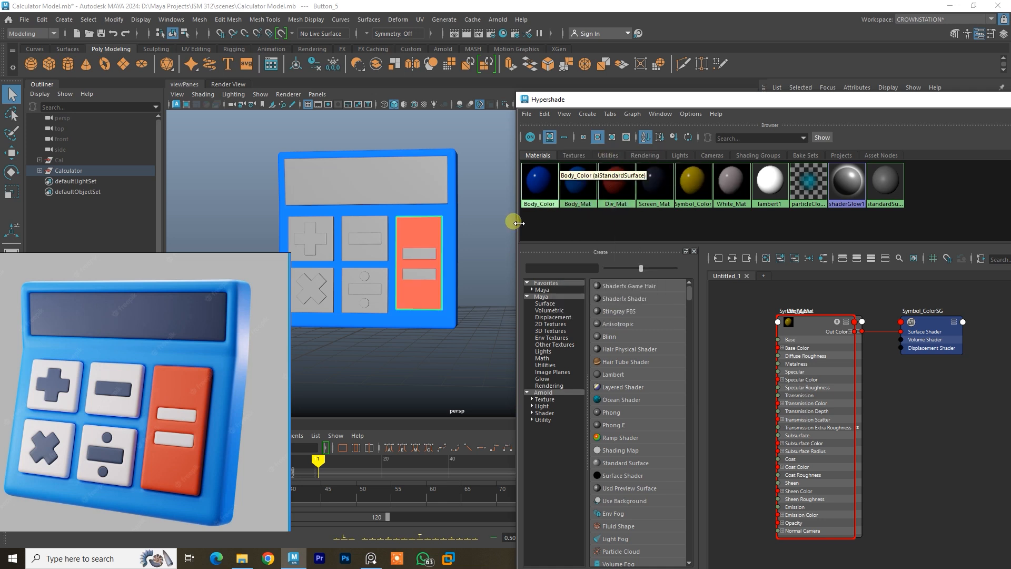
{"action": "left_click", "coordinate": [427, 260]}
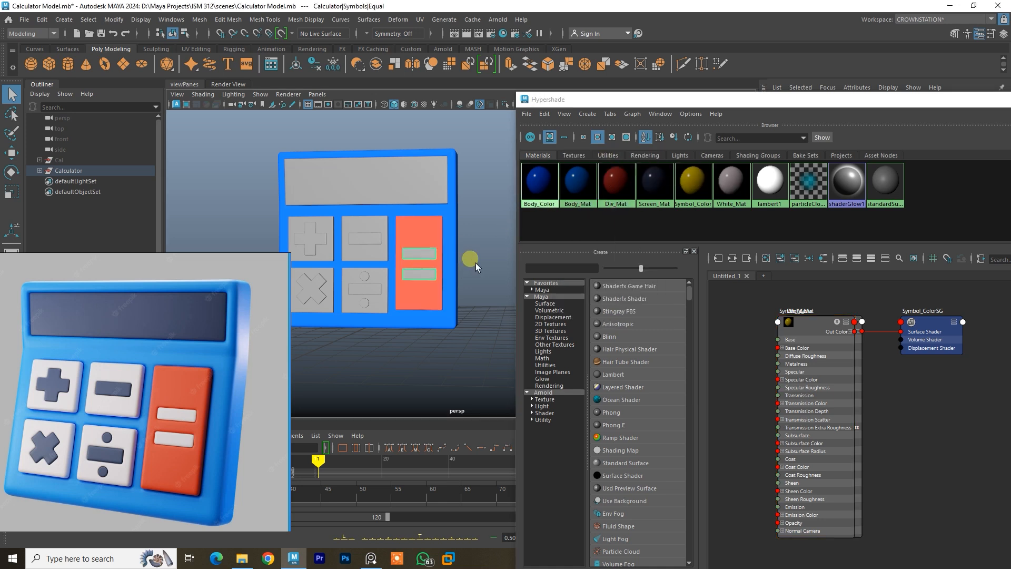
Assign the Screen_Mat material to the plus, minus, multiply and division symbols and to the calculator screen.
{"action": "left_click", "coordinate": [375, 244]}
{"action": "left_click", "coordinate": [318, 245], "text": "shift"}
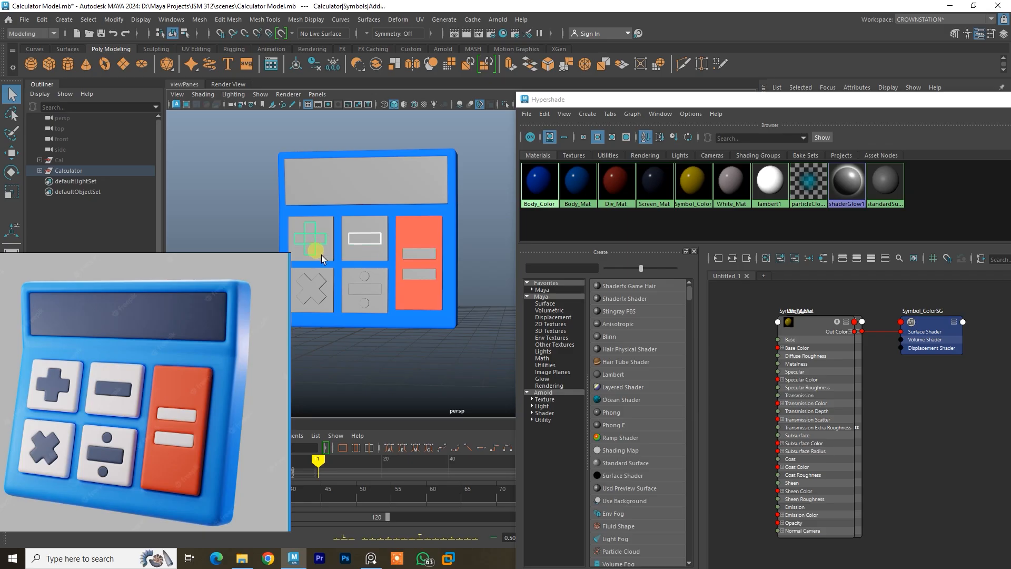
{"action": "left_click", "coordinate": [320, 284], "text": "shift"}
{"action": "left_click", "coordinate": [377, 293], "text": "shift"}
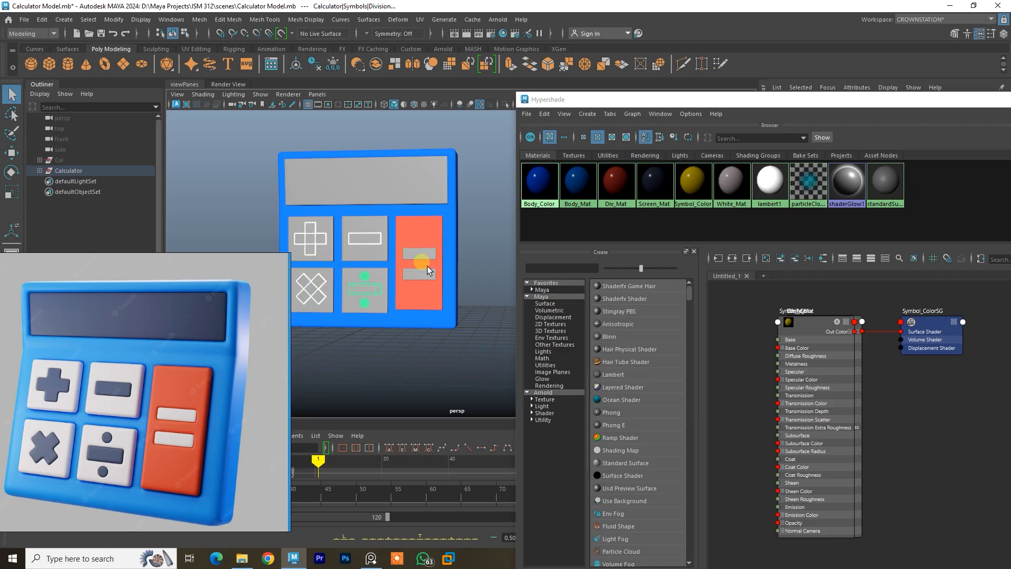
{"action": "right_click_drag", "start_coordinate": [618, 208], "coordinate": [661, 156]}
{"action": "left_click", "coordinate": [427, 181]}
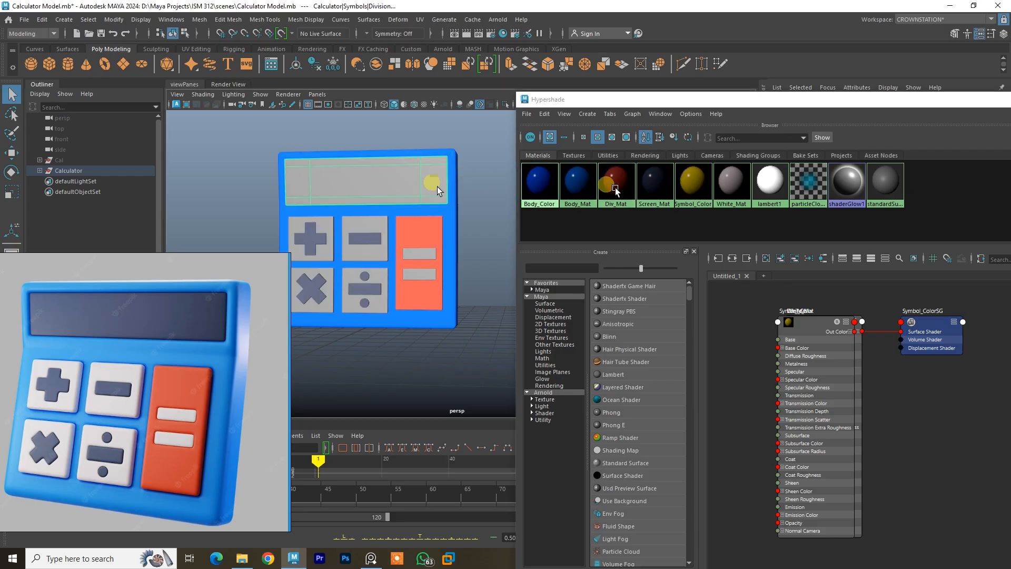
{"action": "right_click_drag", "start_coordinate": [656, 188], "coordinate": [645, 150]}
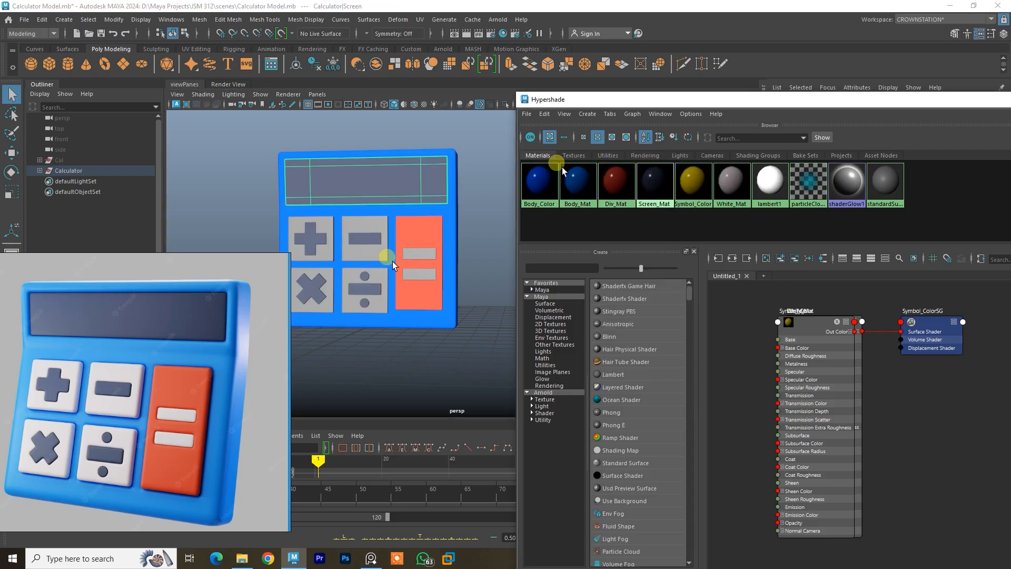
Assign the White_Mat material to the equals symbol and the four small operator buttons, leaving nothing selected.
{"action": "left_click", "coordinate": [422, 261]}
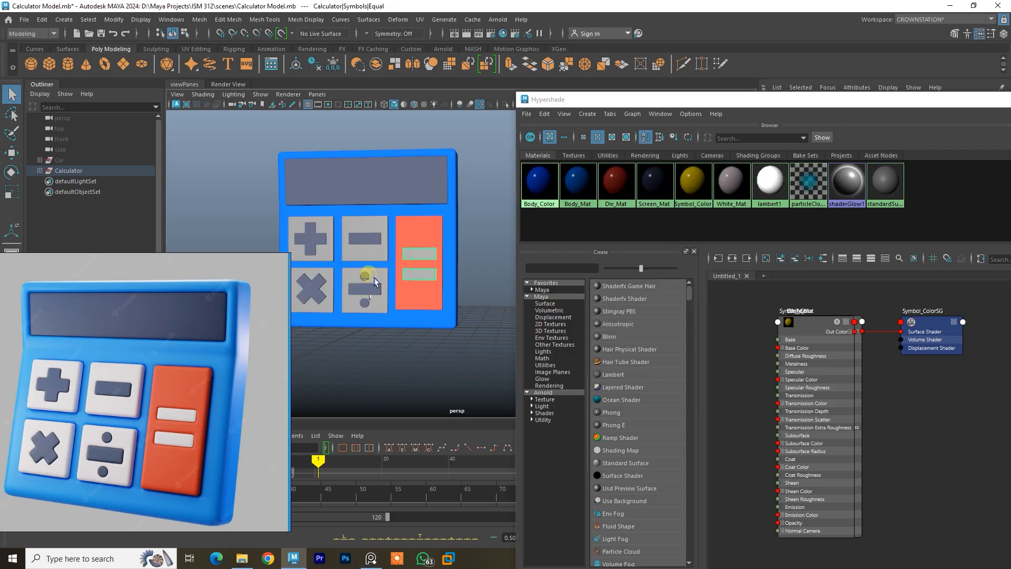
{"action": "left_click", "coordinate": [382, 277], "text": "shift"}
{"action": "left_click", "coordinate": [381, 255], "text": "shift"}
{"action": "left_click", "coordinate": [327, 257], "text": "shift"}
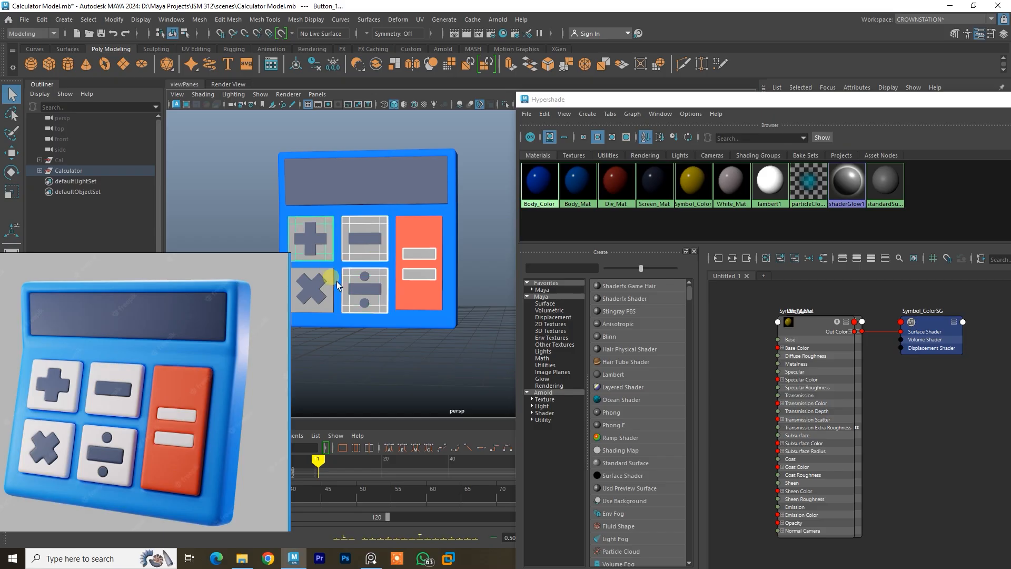
{"action": "left_click", "coordinate": [332, 287], "text": "shift"}
{"action": "right_click_drag", "start_coordinate": [734, 191], "coordinate": [728, 160]}
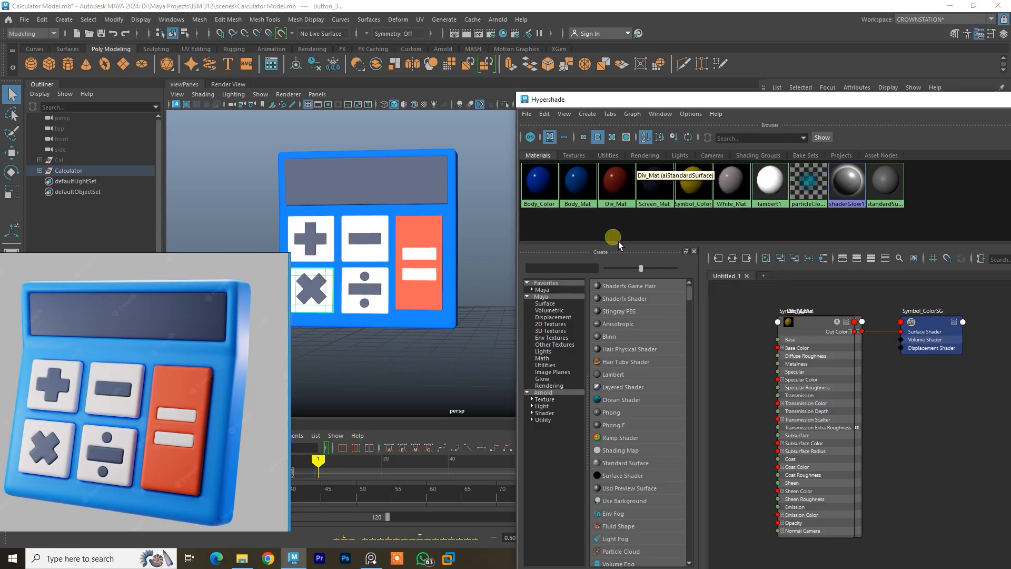
{"action": "left_click", "coordinate": [484, 235]}
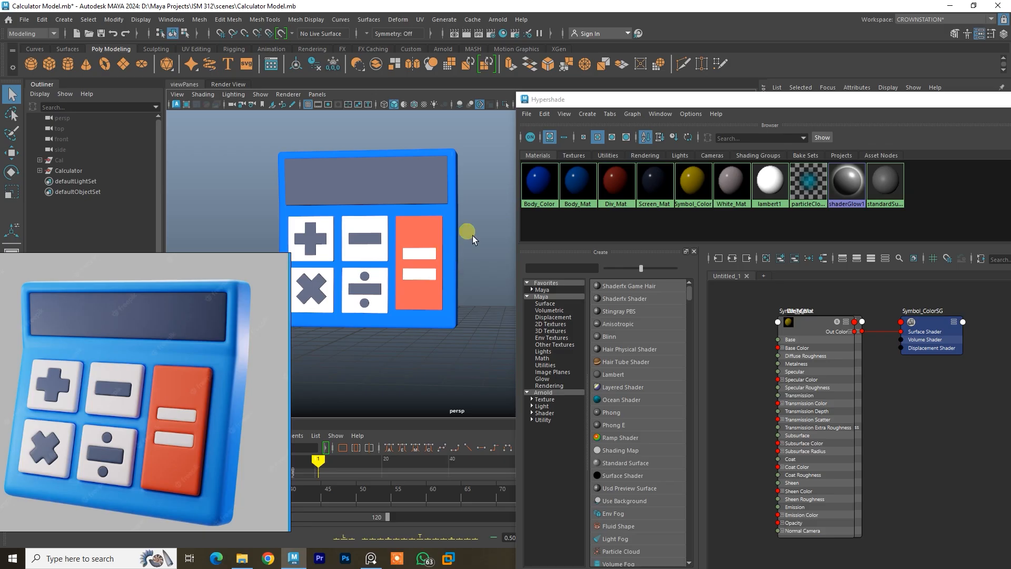
Delete the unneeded Symbol_Color material and close the Hypershade.
{"action": "left_click_drag", "start_coordinate": [902, 99], "coordinate": [741, 100]}
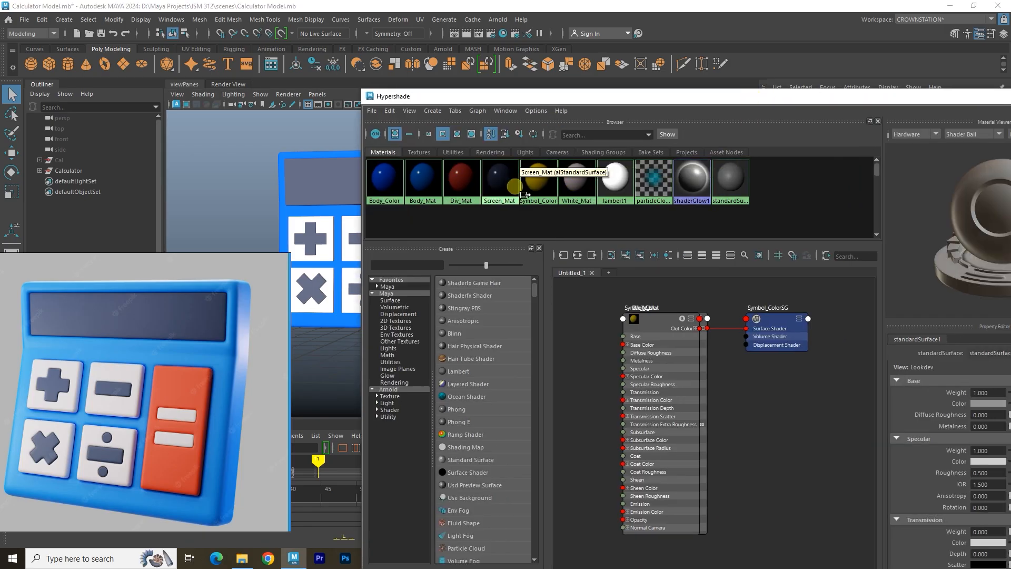
{"action": "left_click", "coordinate": [540, 182]}
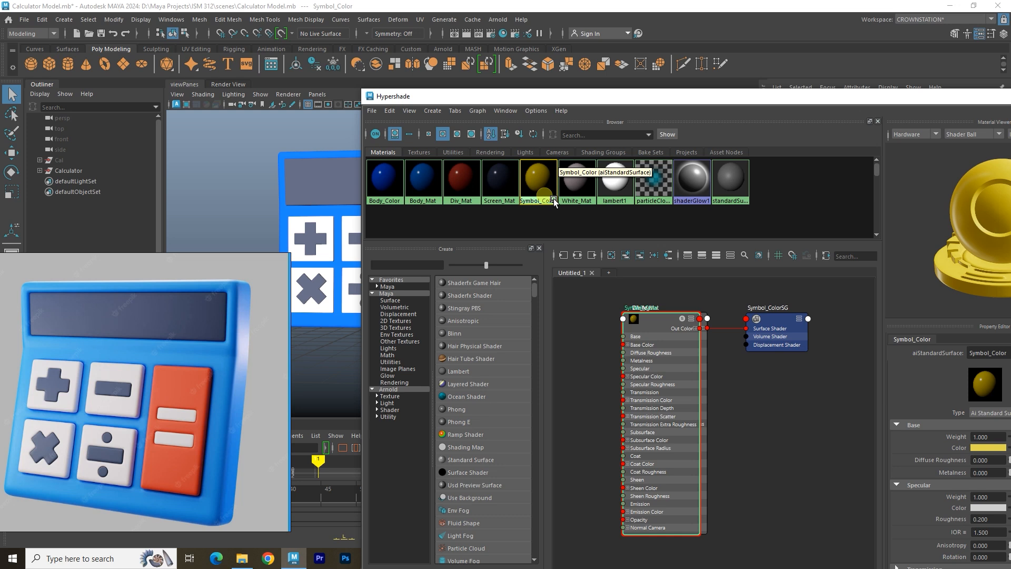
{"action": "key", "text": "Delete"}
{"action": "left_click_drag", "start_coordinate": [541, 99], "coordinate": [384, 61]}
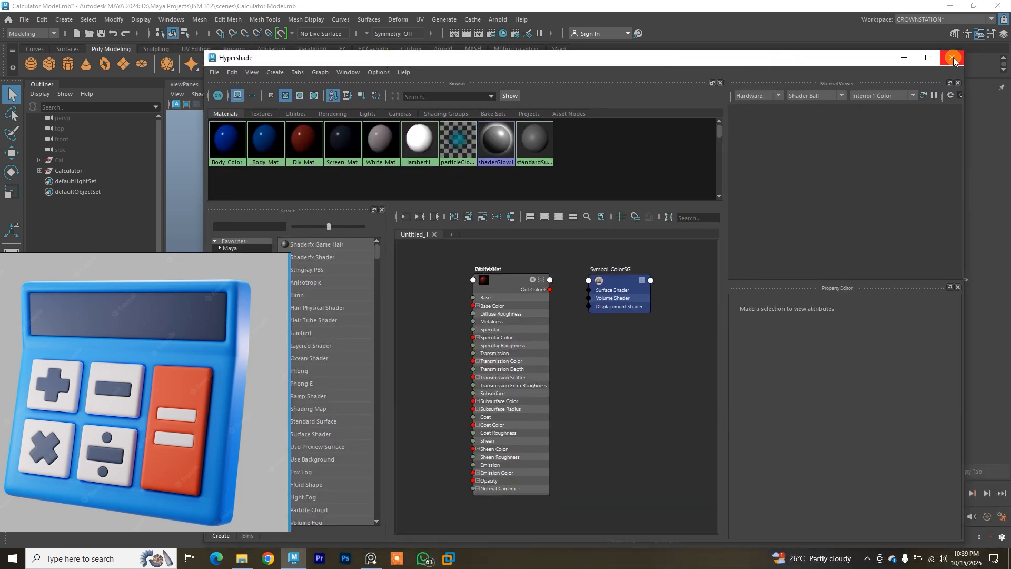
{"action": "left_click", "coordinate": [953, 59]}
Inspect the coloured calculator from several angles, switching the viewport's default material display on and back off for comparison.
{"action": "left_click_drag", "start_coordinate": [510, 264], "coordinate": [575, 259], "text": "alt"}
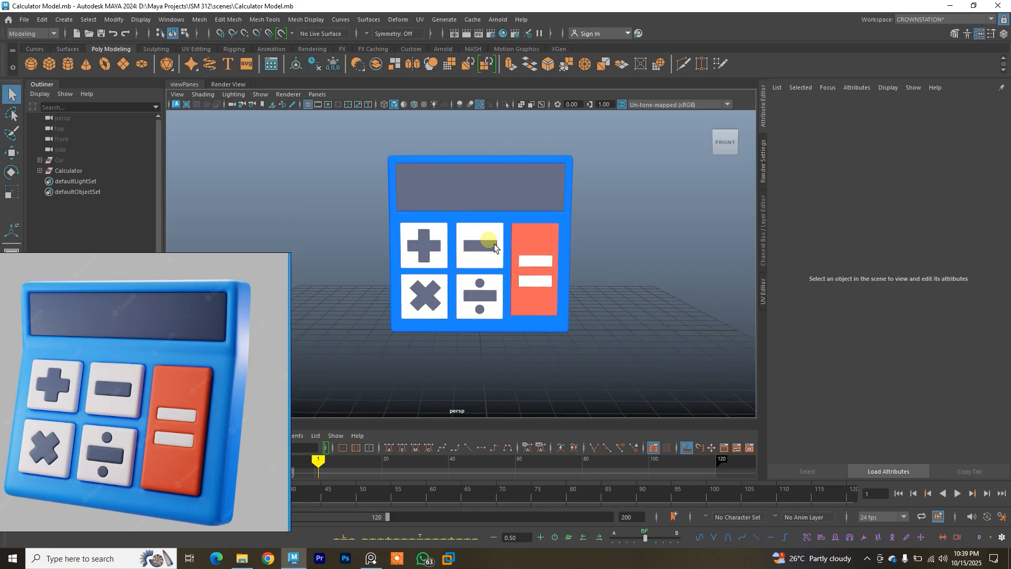
{"action": "mouse_move", "coordinate": [496, 203]}
{"action": "left_mouse_down", "text": "alt"}
{"action": "mouse_move", "coordinate": [429, 203]}
{"action": "mouse_move", "coordinate": [451, 225]}
{"action": "mouse_move", "coordinate": [524, 214]}
{"action": "mouse_move", "coordinate": [483, 219]}
{"action": "mouse_move", "coordinate": [492, 239]}
{"action": "mouse_move", "coordinate": [480, 226]}
{"action": "mouse_move", "coordinate": [438, 220]}
{"action": "mouse_move", "coordinate": [535, 217]}
{"action": "mouse_move", "coordinate": [428, 223]}
{"action": "mouse_move", "coordinate": [513, 204]}
{"action": "left_mouse_up", "text": "alt"}
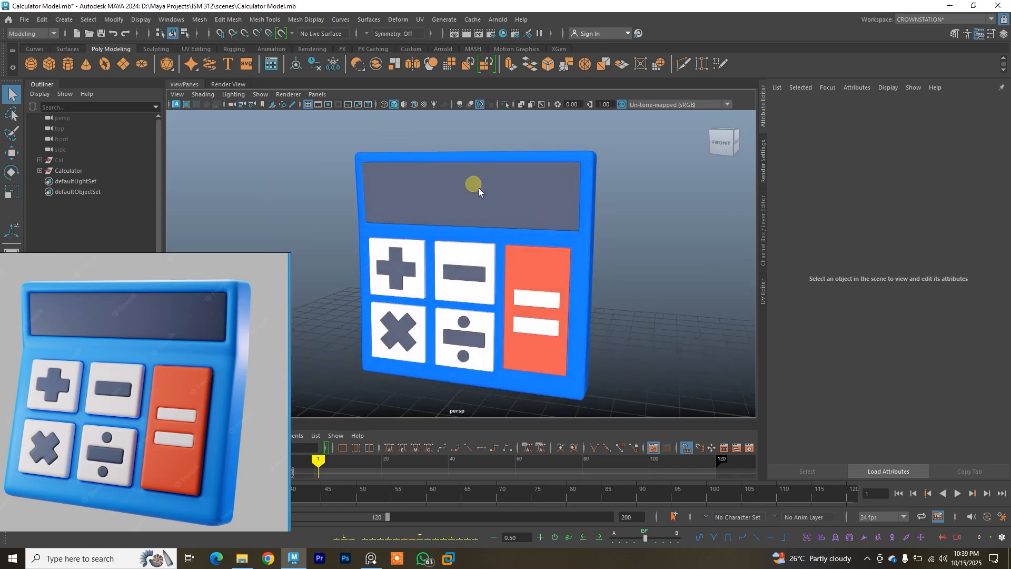
{"action": "left_click", "coordinate": [404, 105]}
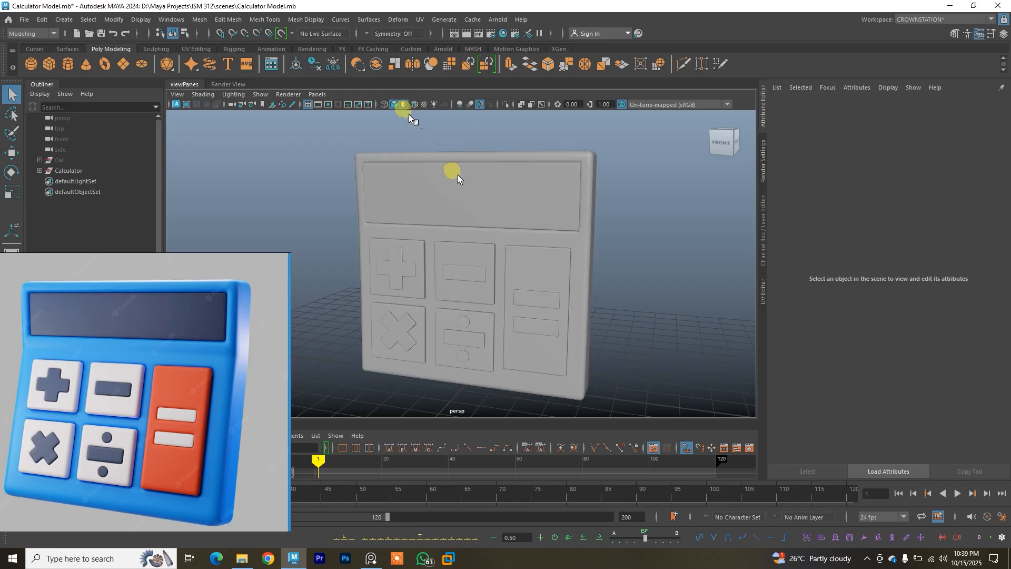
{"action": "left_click", "coordinate": [405, 105]}
{"action": "left_click_drag", "start_coordinate": [524, 222], "coordinate": [526, 254], "text": "alt"}
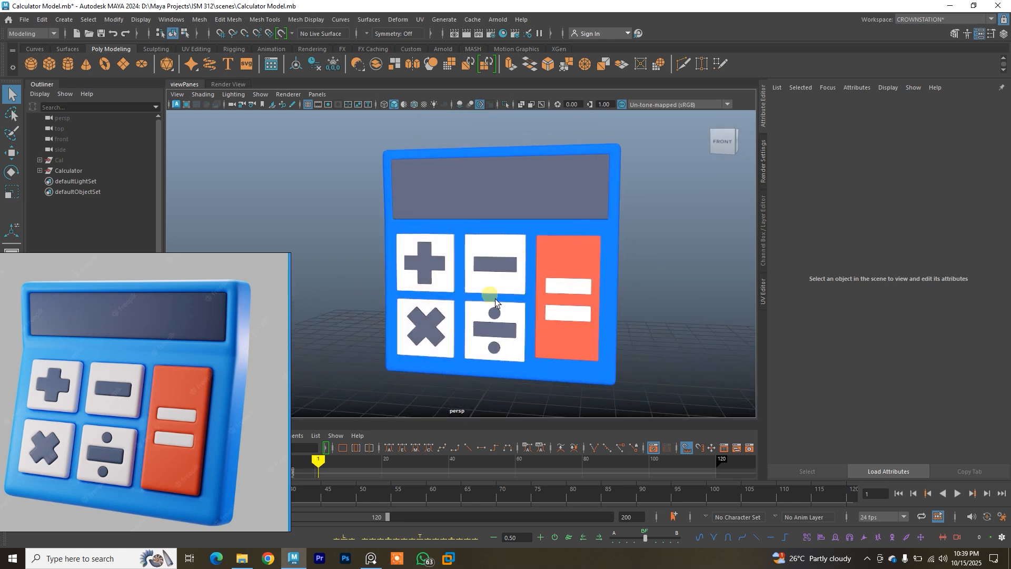
{"action": "left_click", "coordinate": [869, 559]}
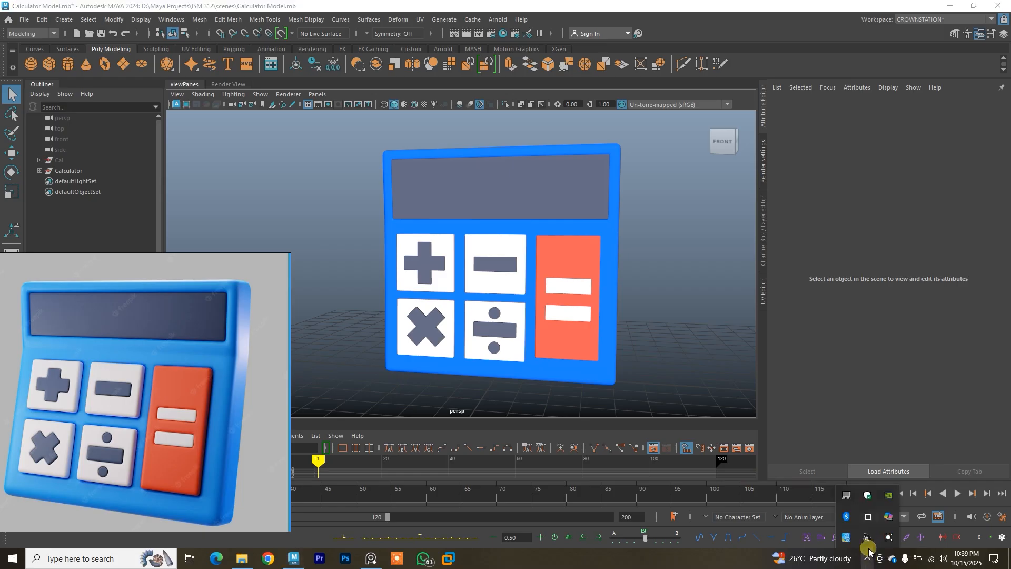